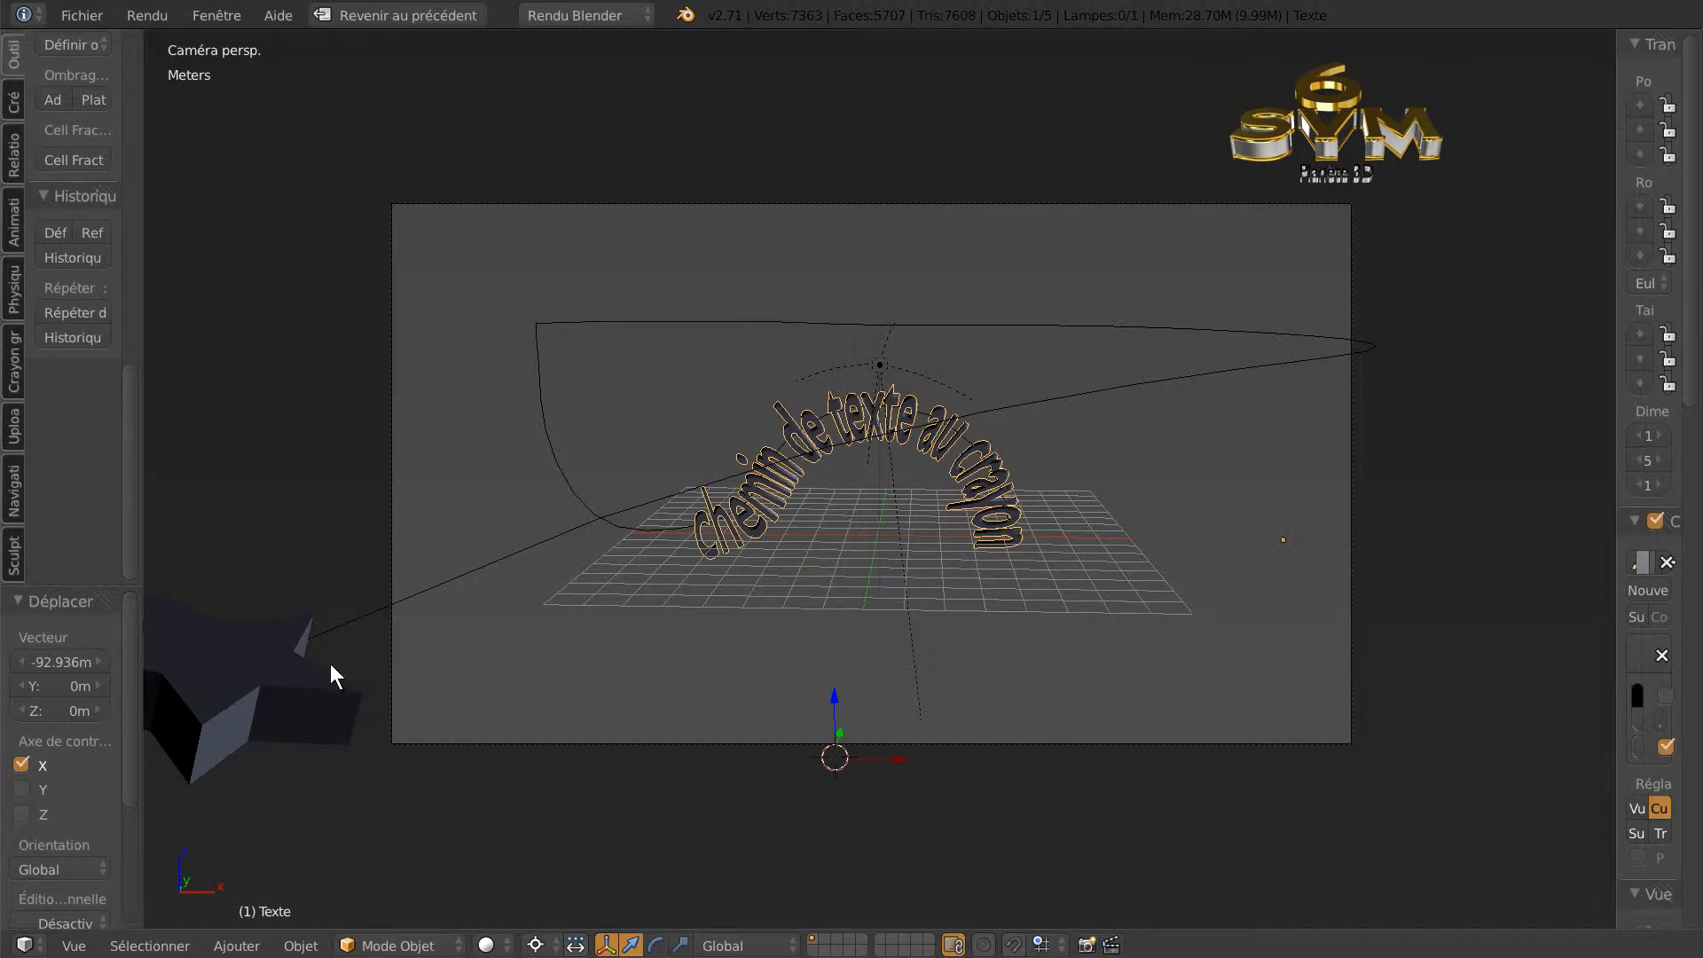
Move the star object about -92.76 m along X so its row of stars slides along the curve.
right_click(293, 680)
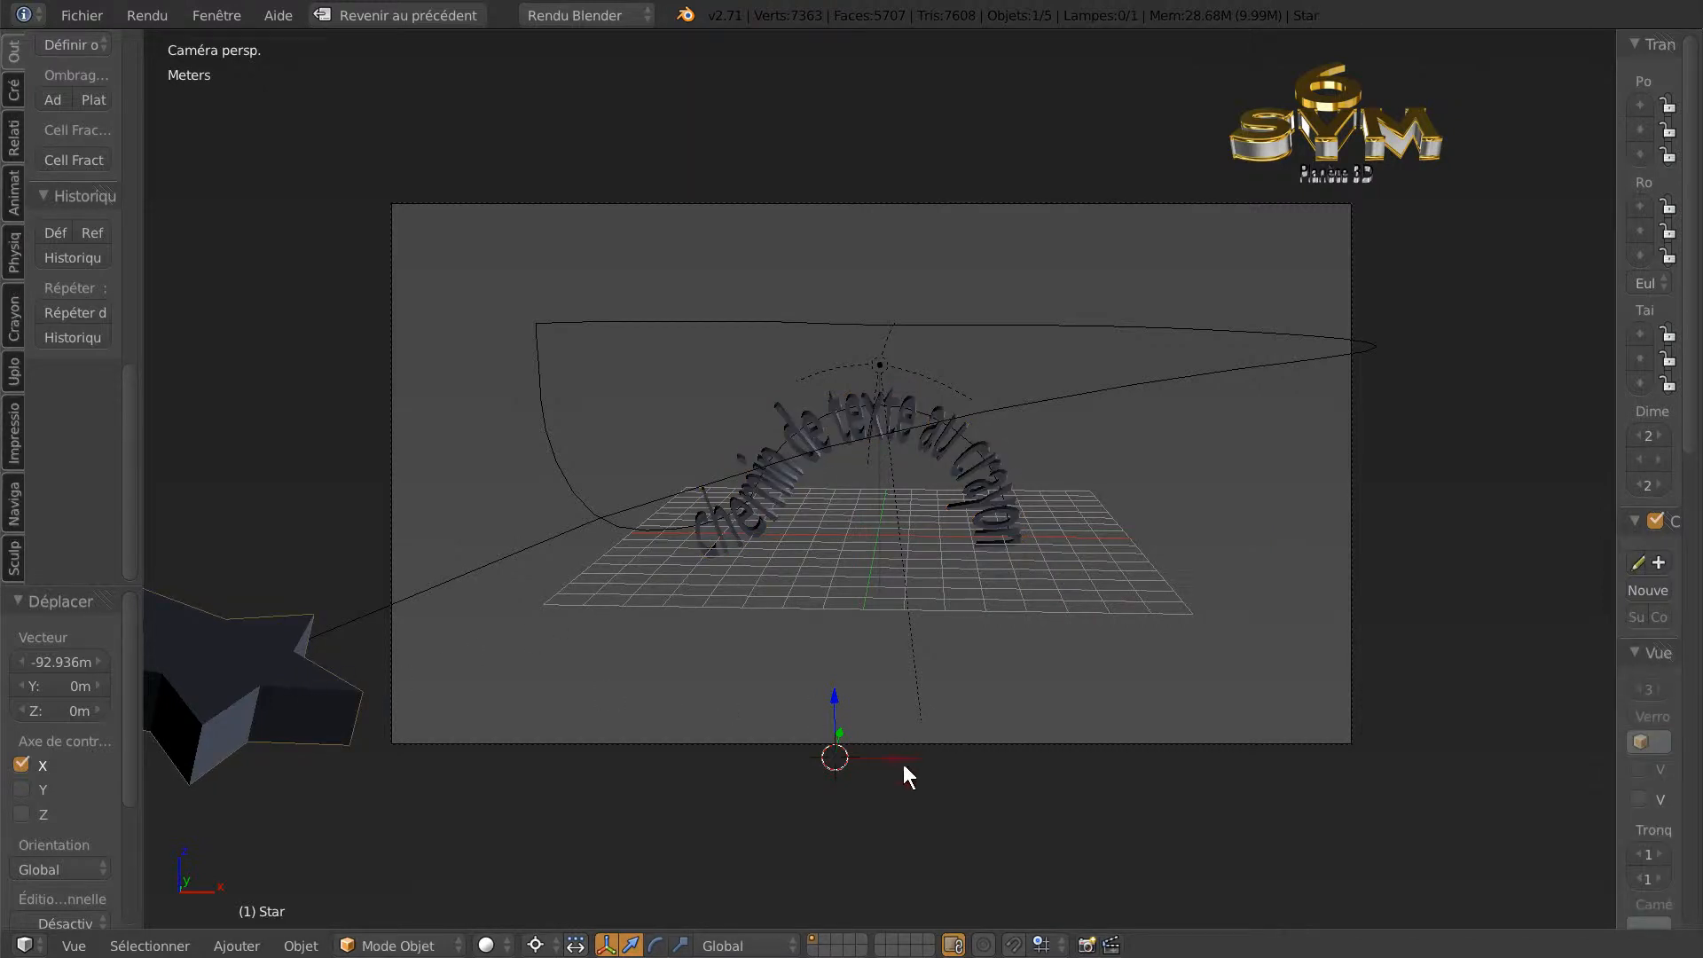
key(g)
key(x)
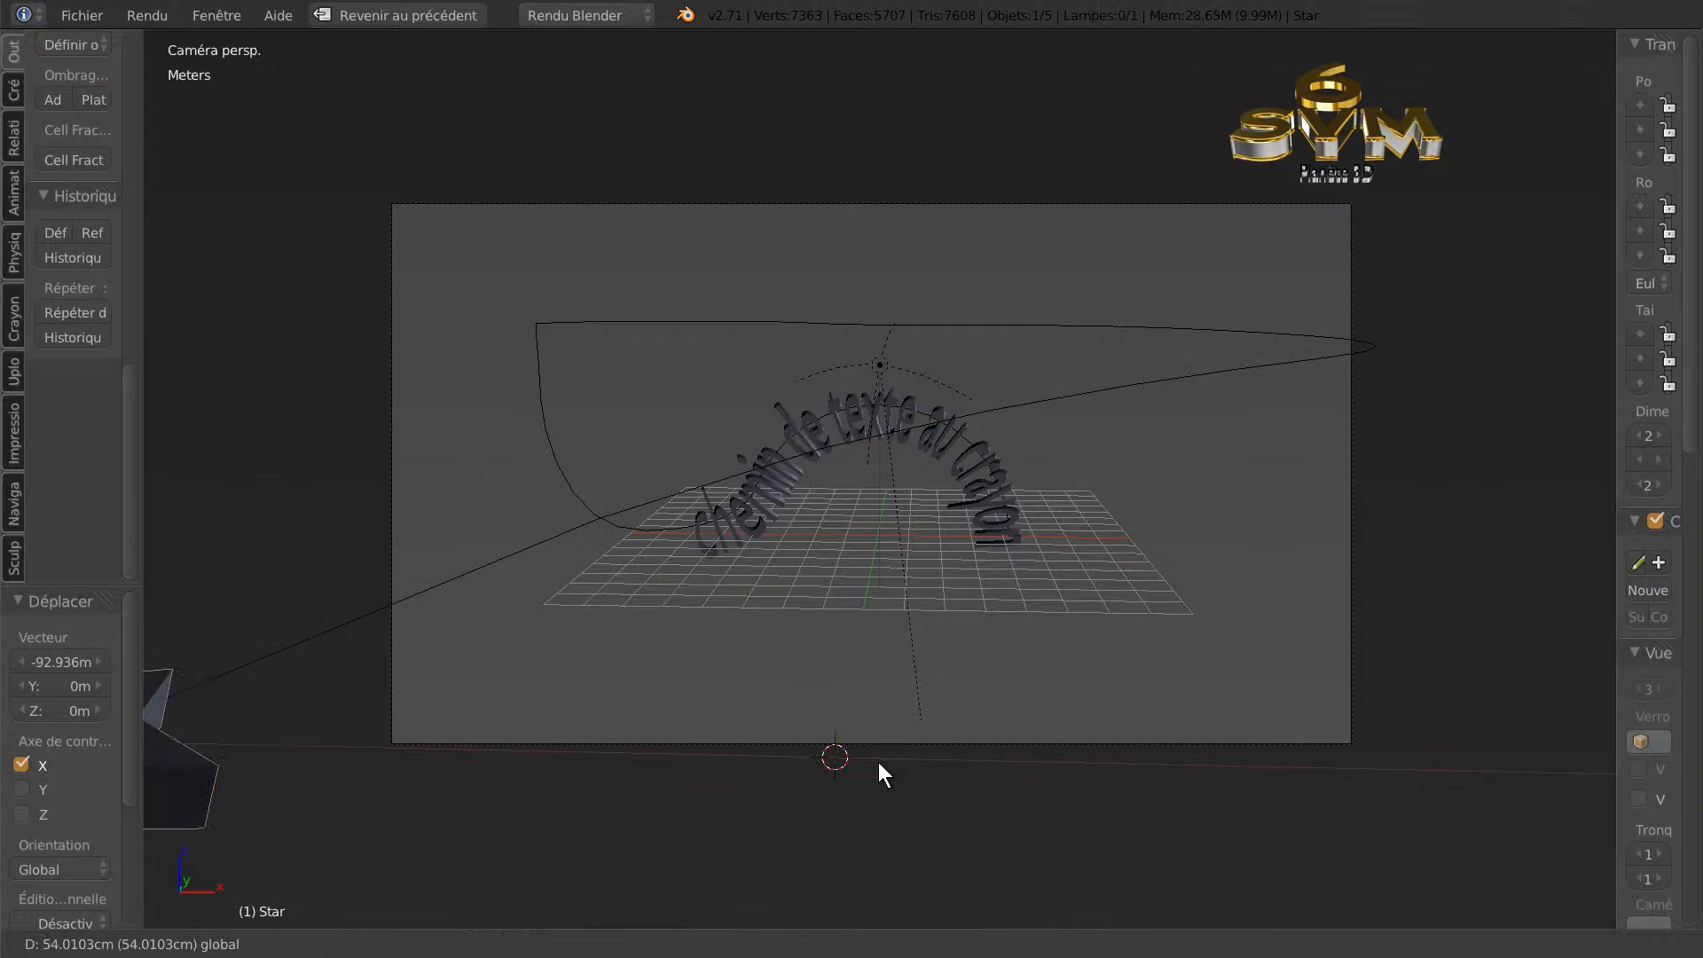
drag(626, 759, 1306, 719)
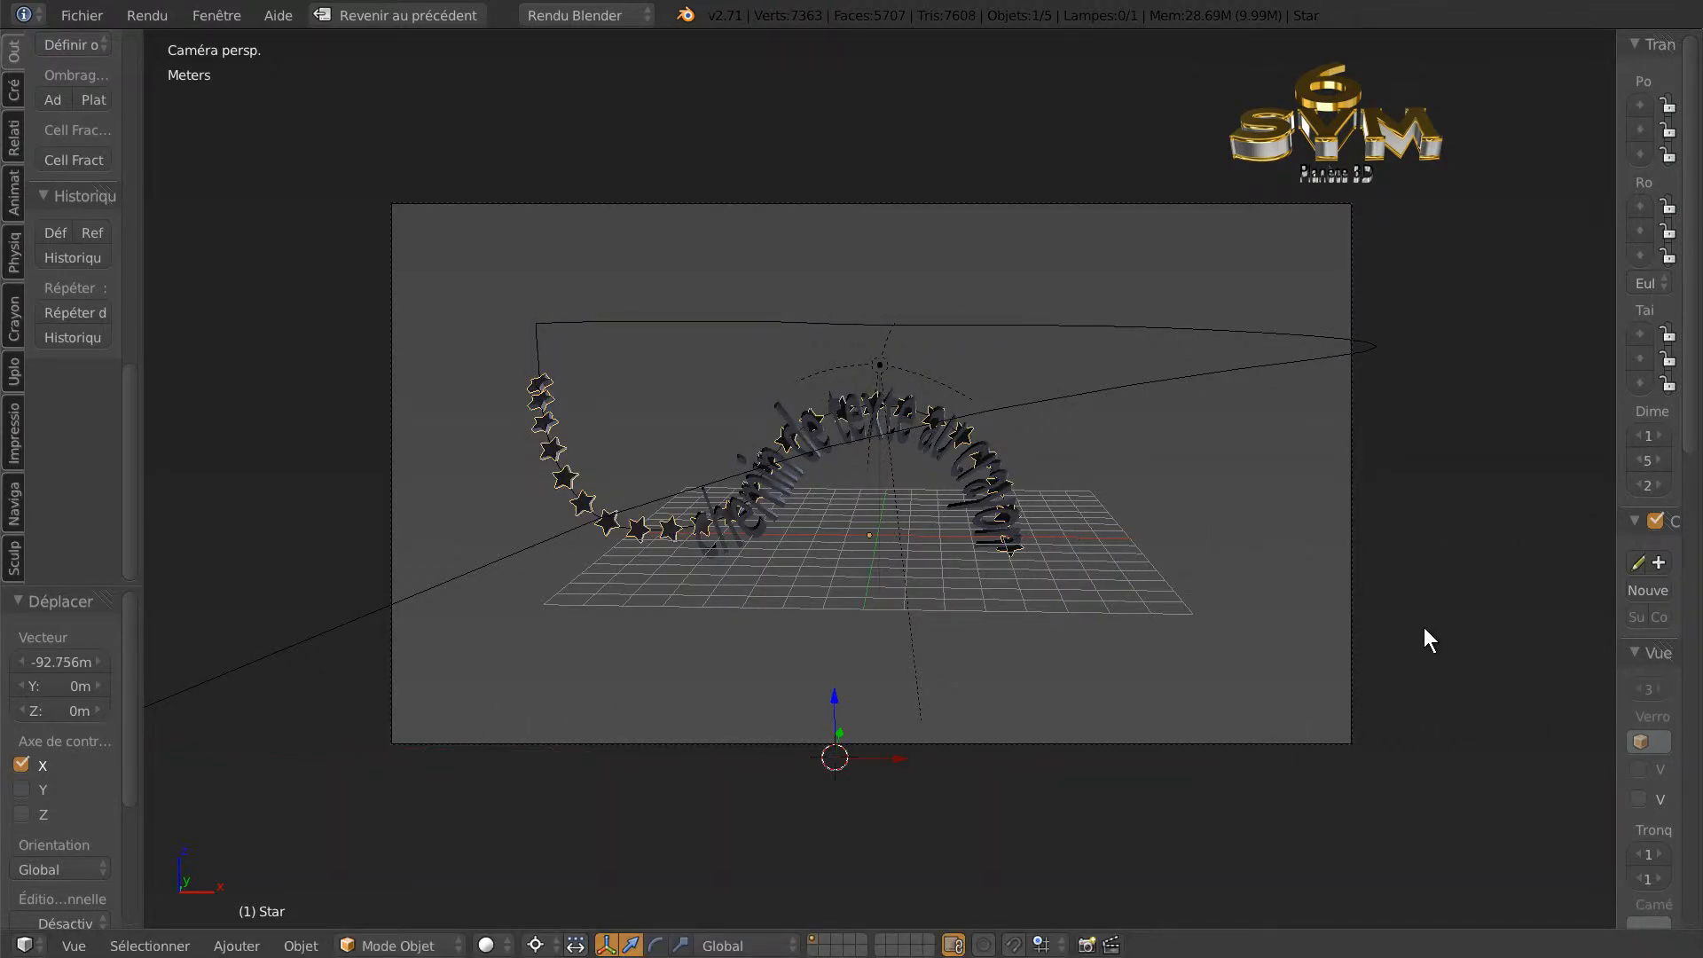
Slide the arched text along its curve by moving it about -12.73 m and about -4.57 m along X.
right_click(811, 456)
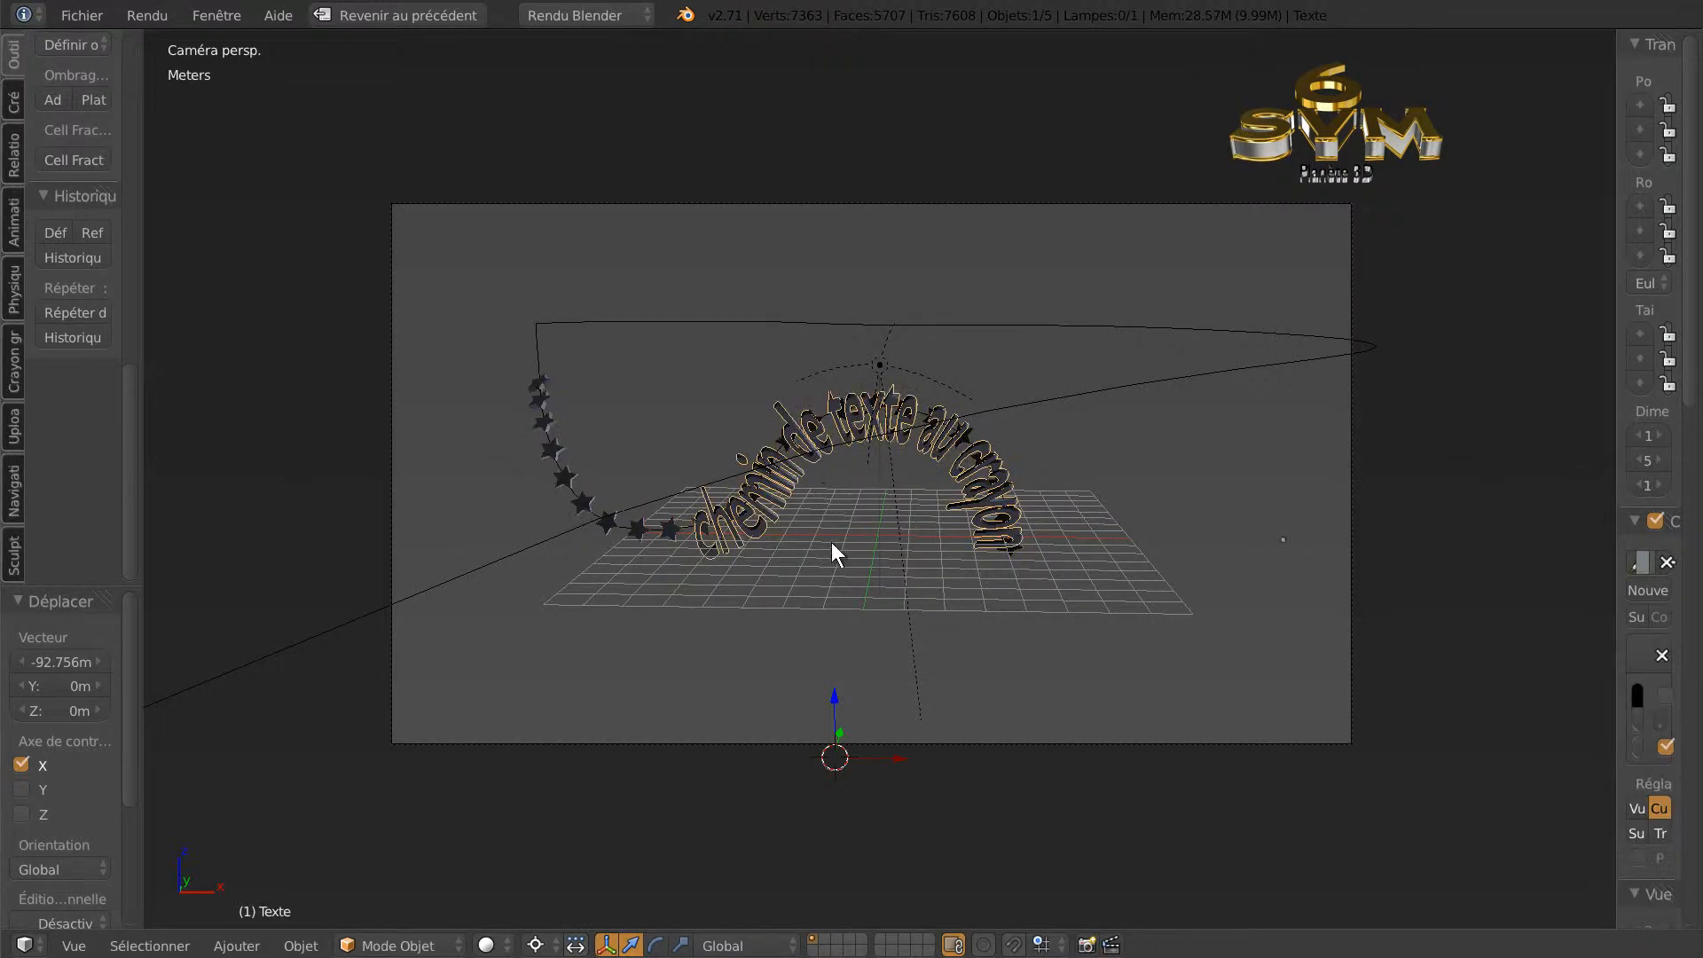
drag(897, 760, 497, 746)
scroll(471, 738, down, 7)
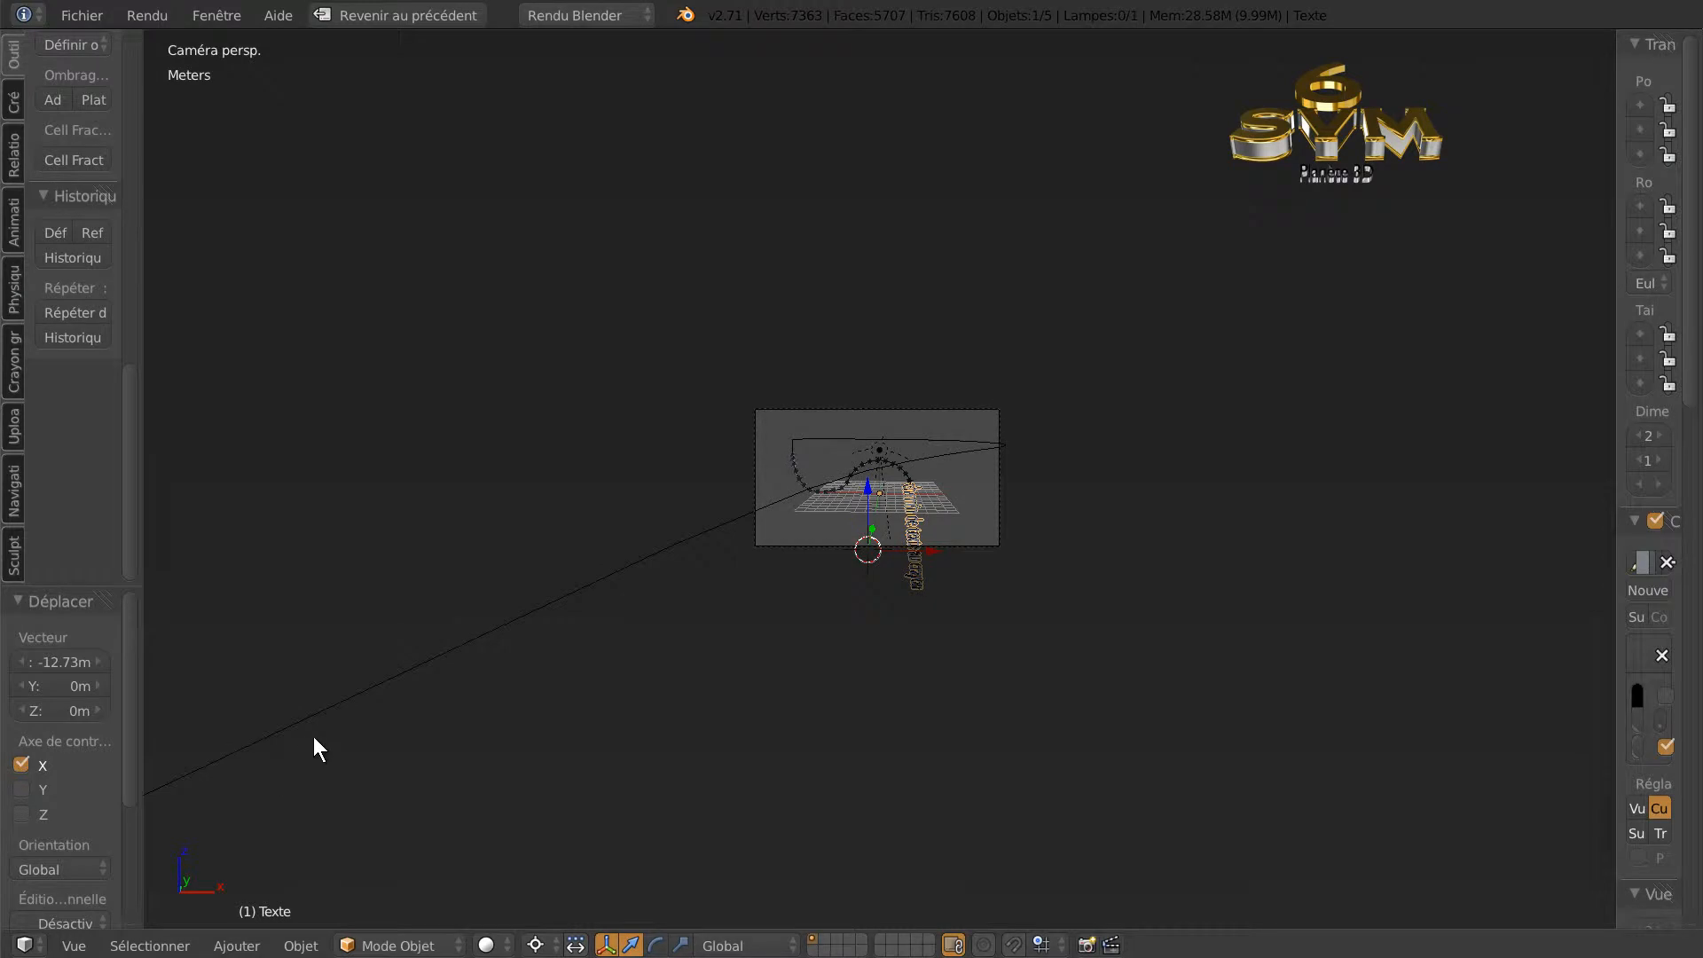
scroll(768, 702, up, 7)
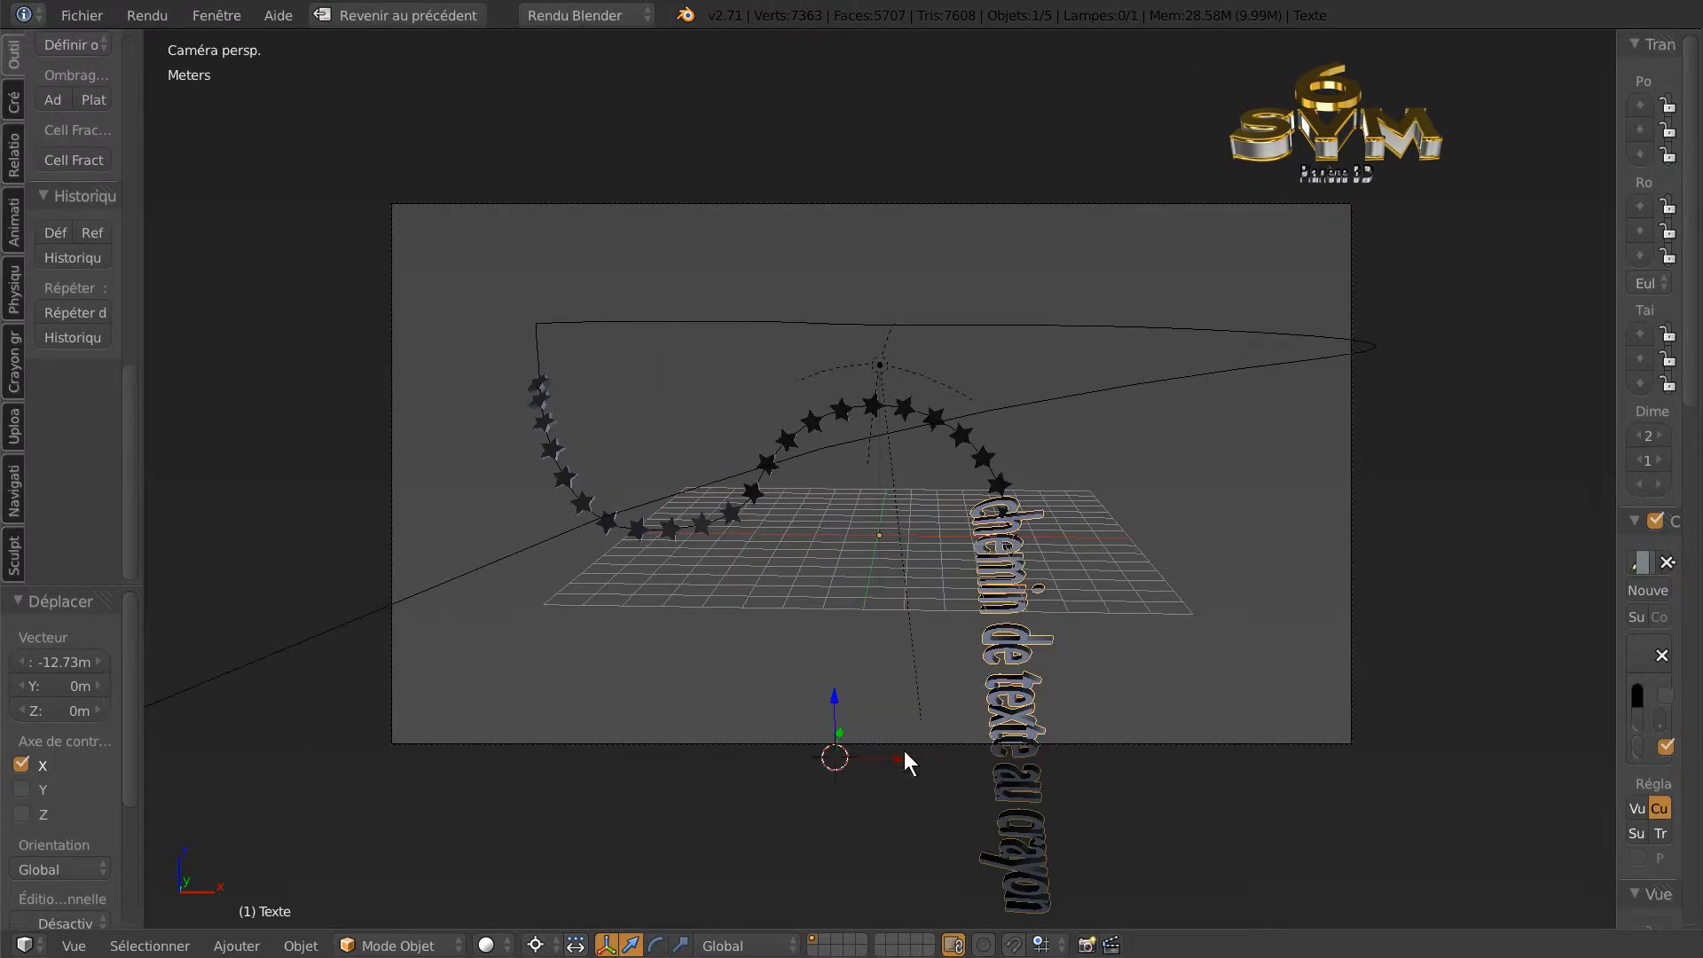
drag(923, 754, 735, 741)
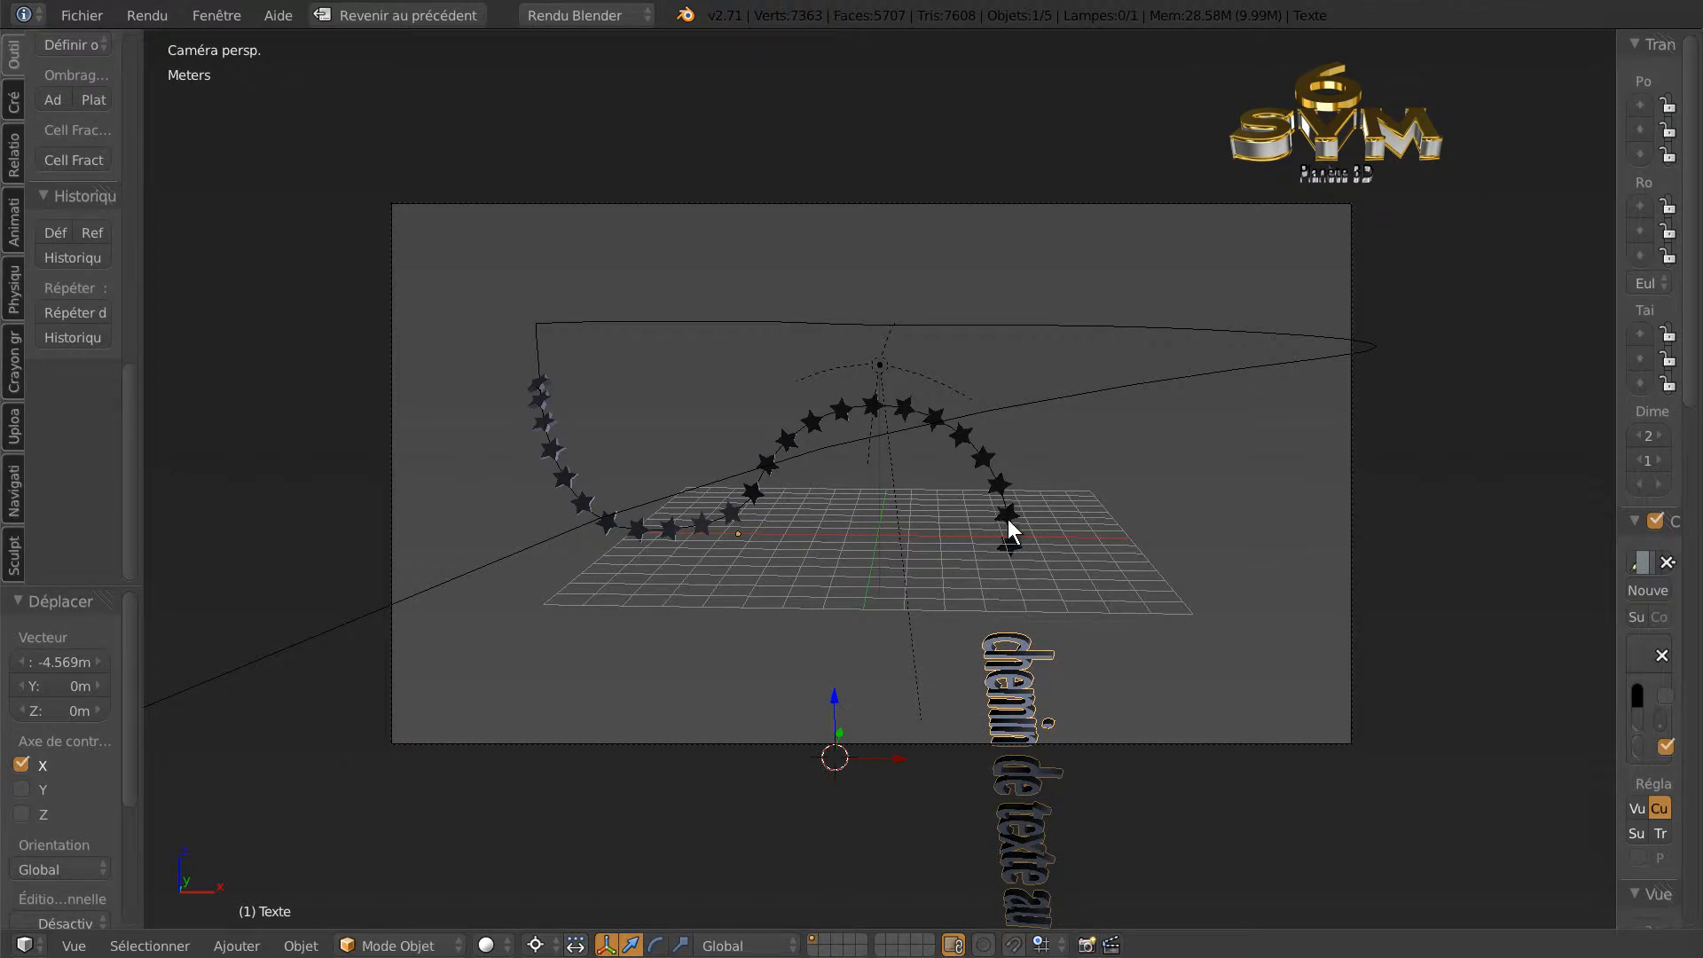
Move the row of stars about 12.15 m along X to slide it around the curve.
right_click(838, 413)
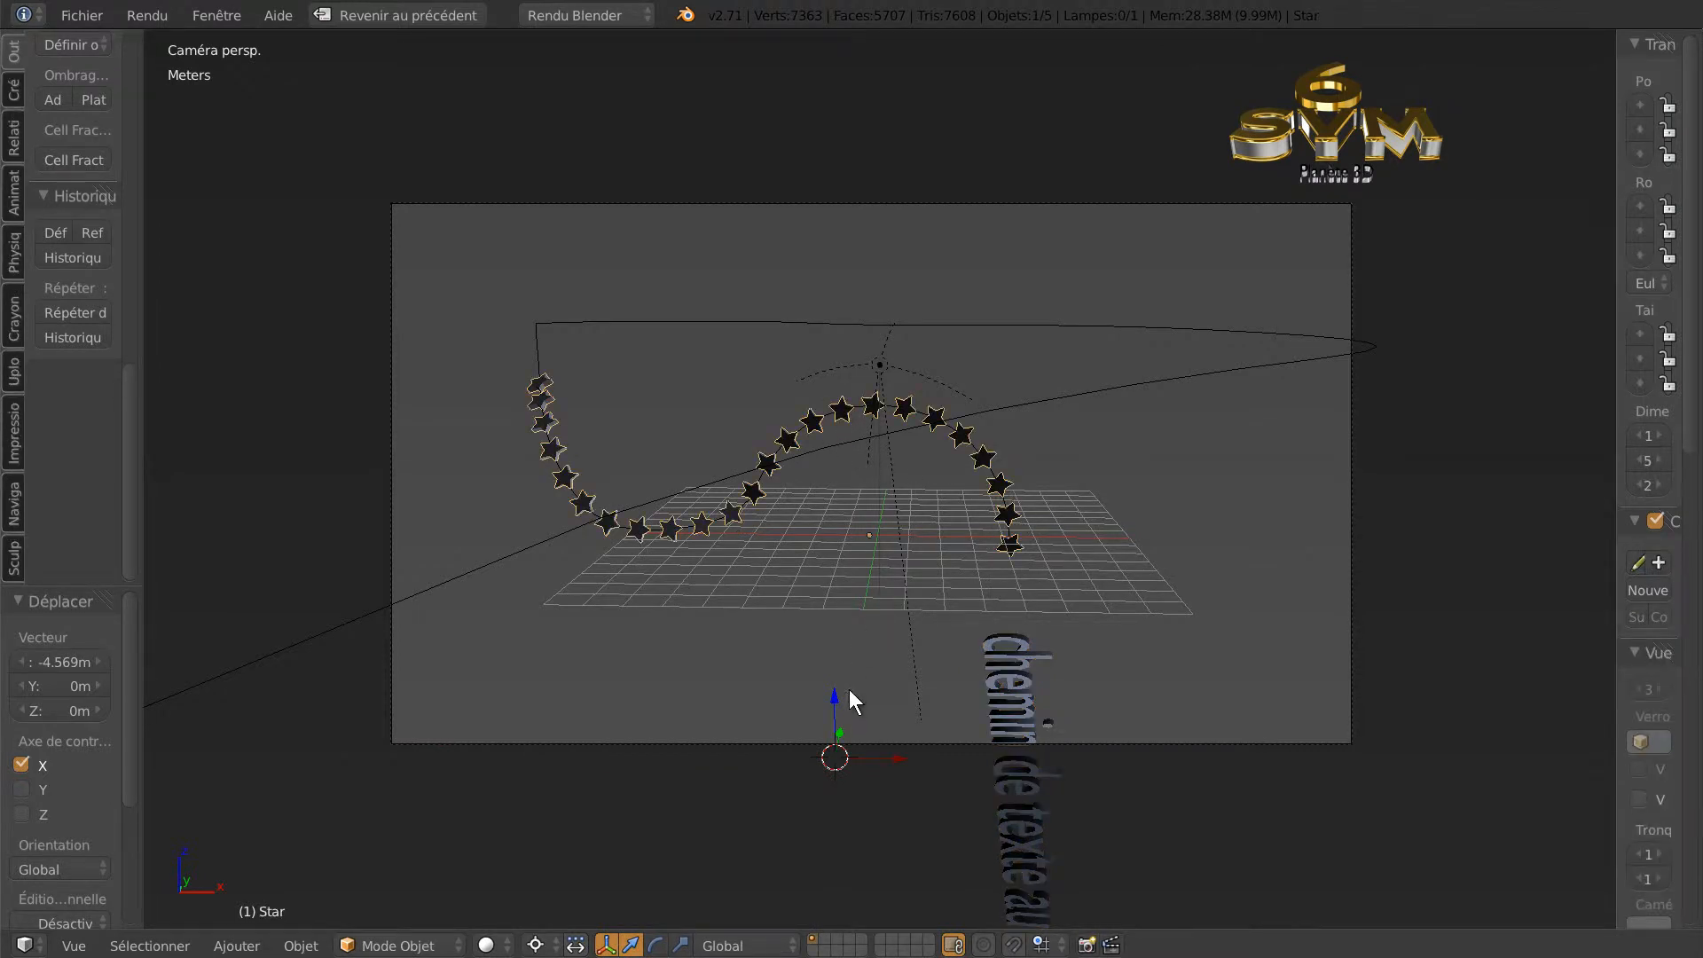
drag(897, 758, 1277, 739)
middle_drag(1104, 648, 1085, 611)
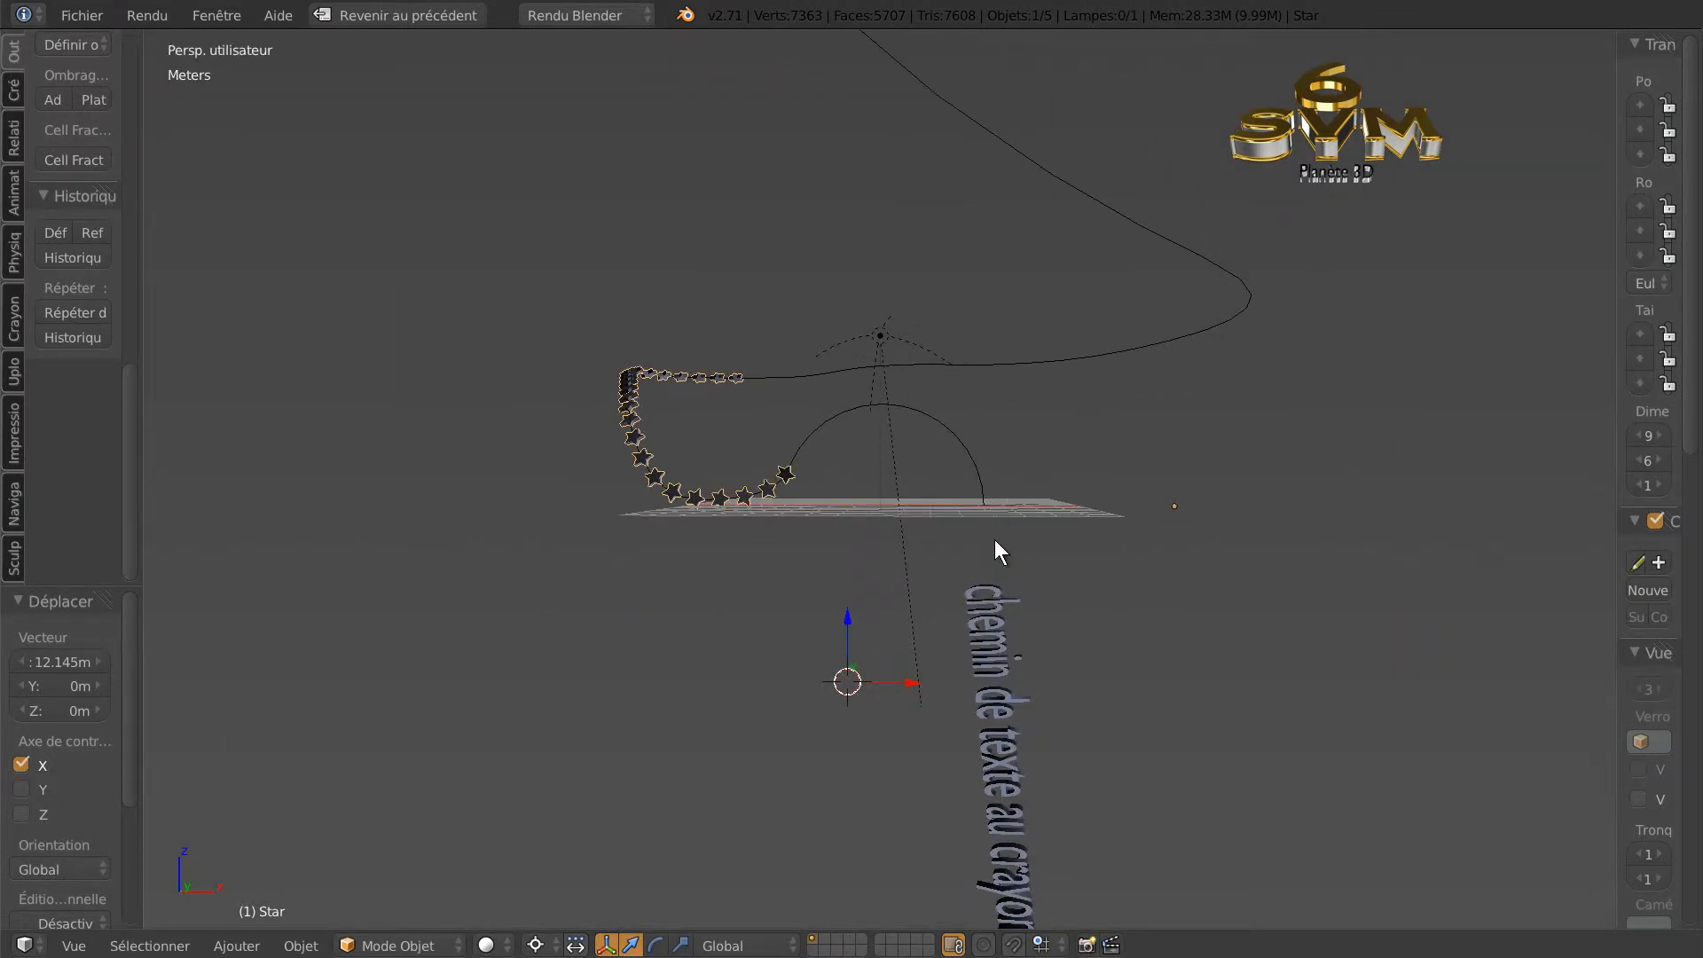
Move the text object about 5.35 m along X to bring it back toward the arch.
drag(917, 683, 1043, 678)
right_click(983, 667)
middle_drag(1043, 679, 972, 563)
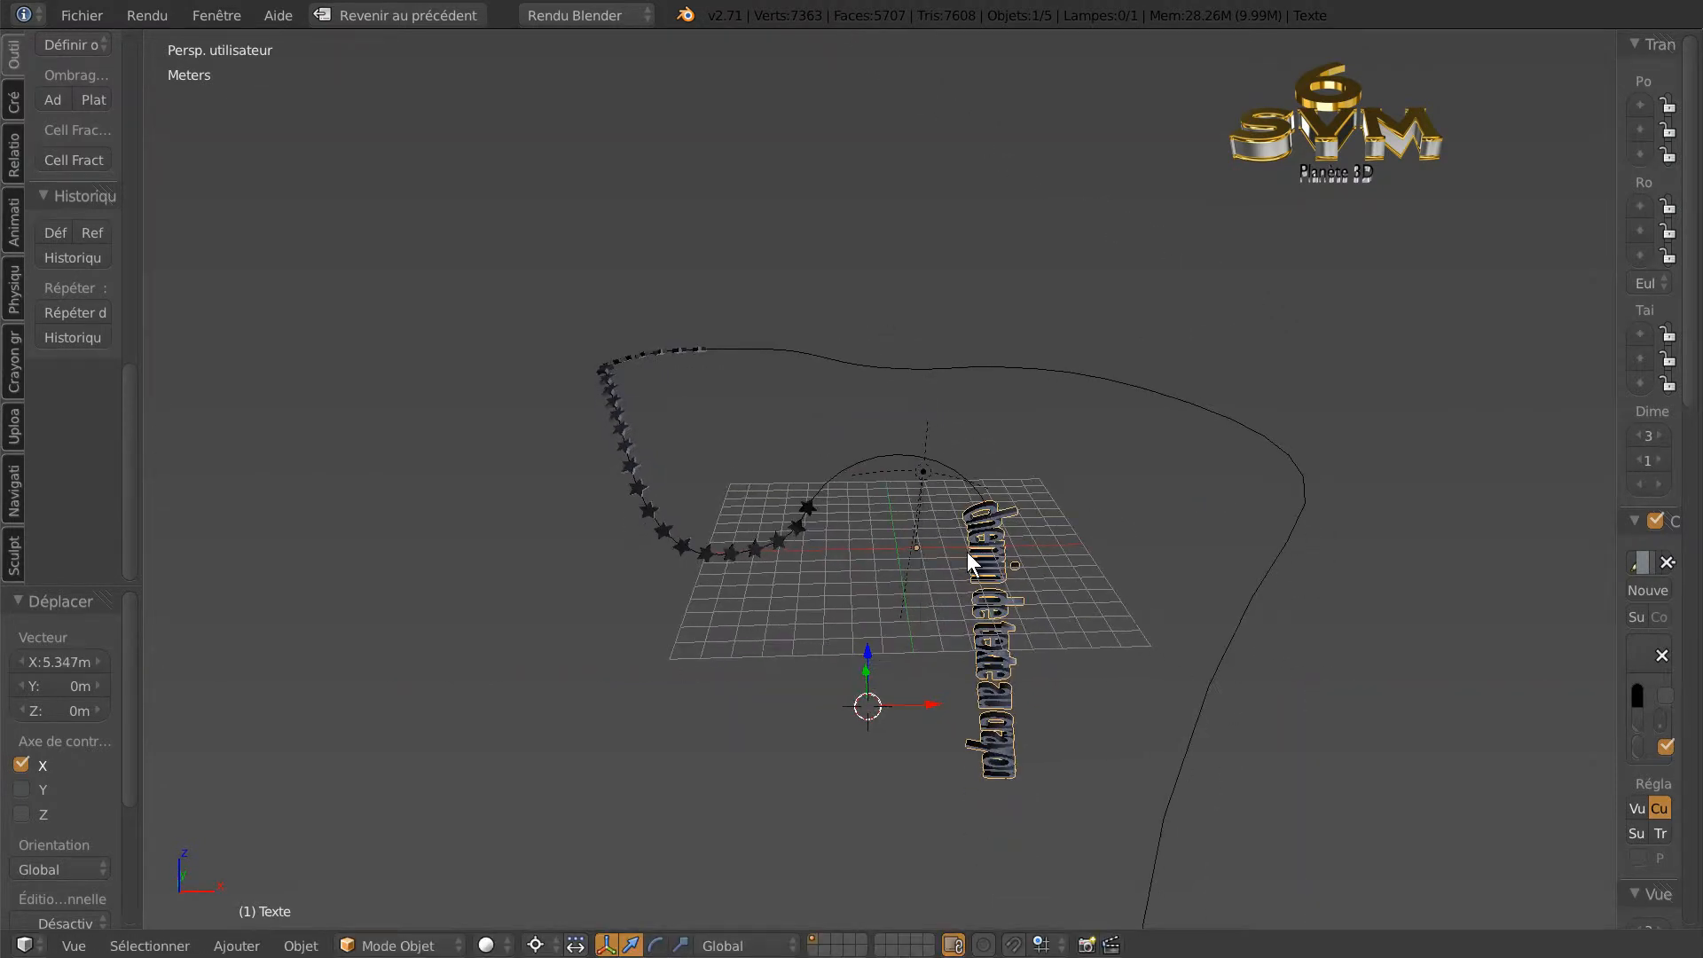
Delete the row of stars and the curve that the text follows.
key(KP_1)
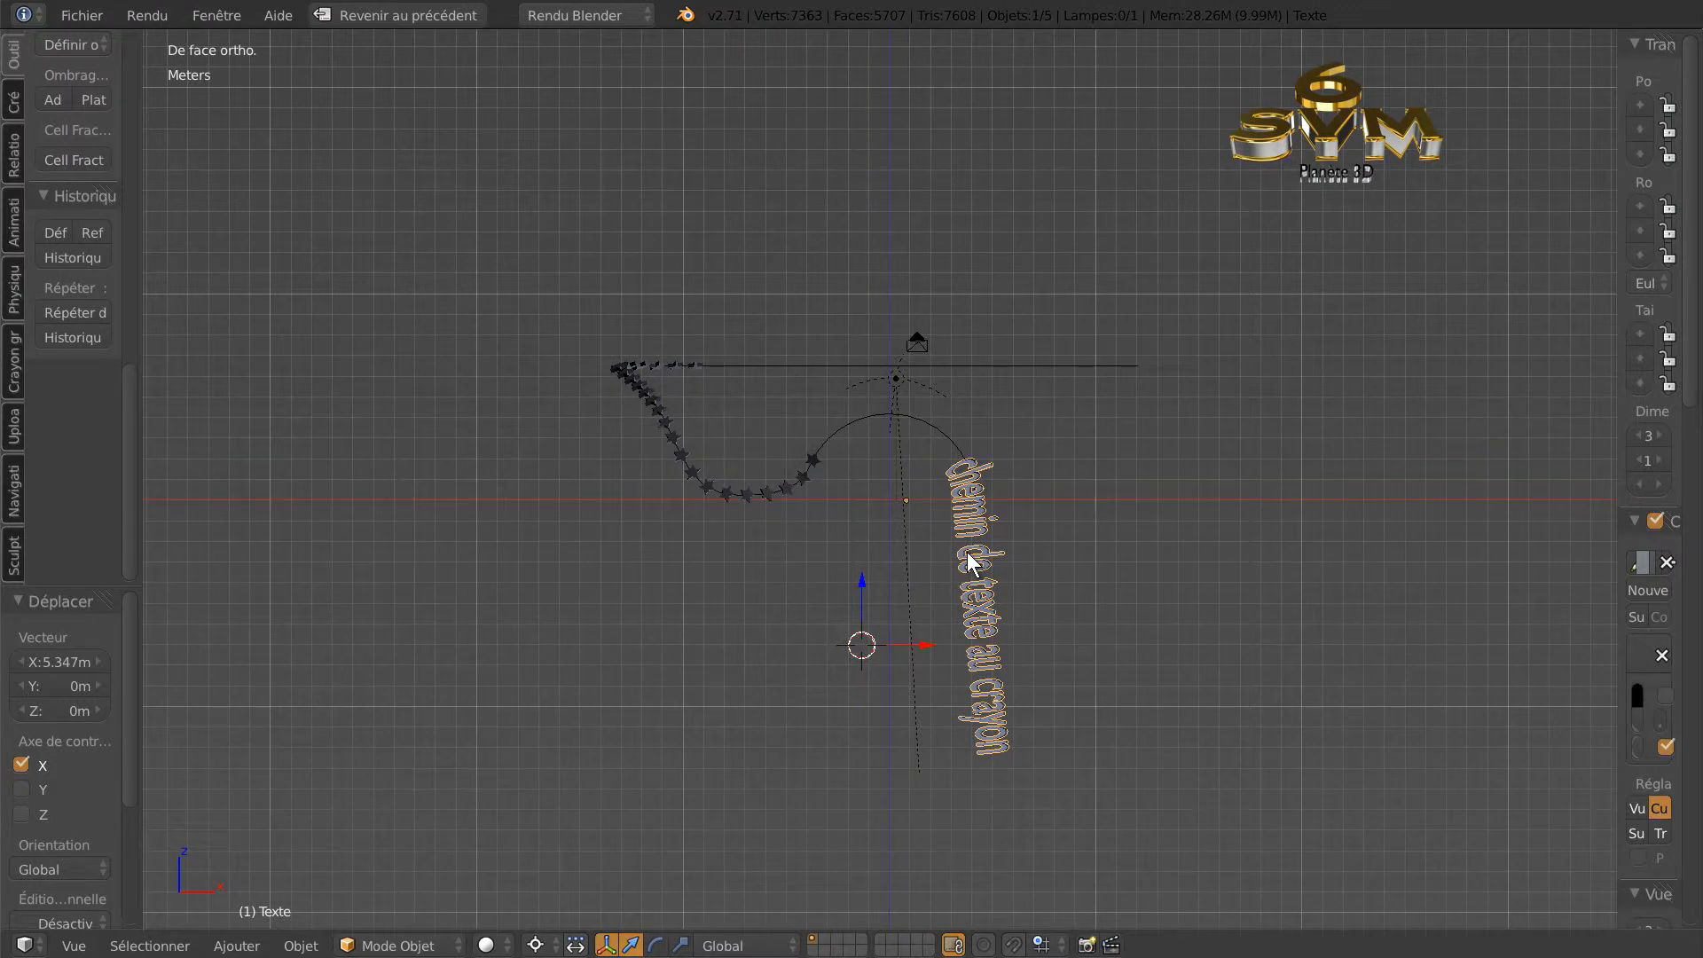
scroll(1285, 492, up, 2)
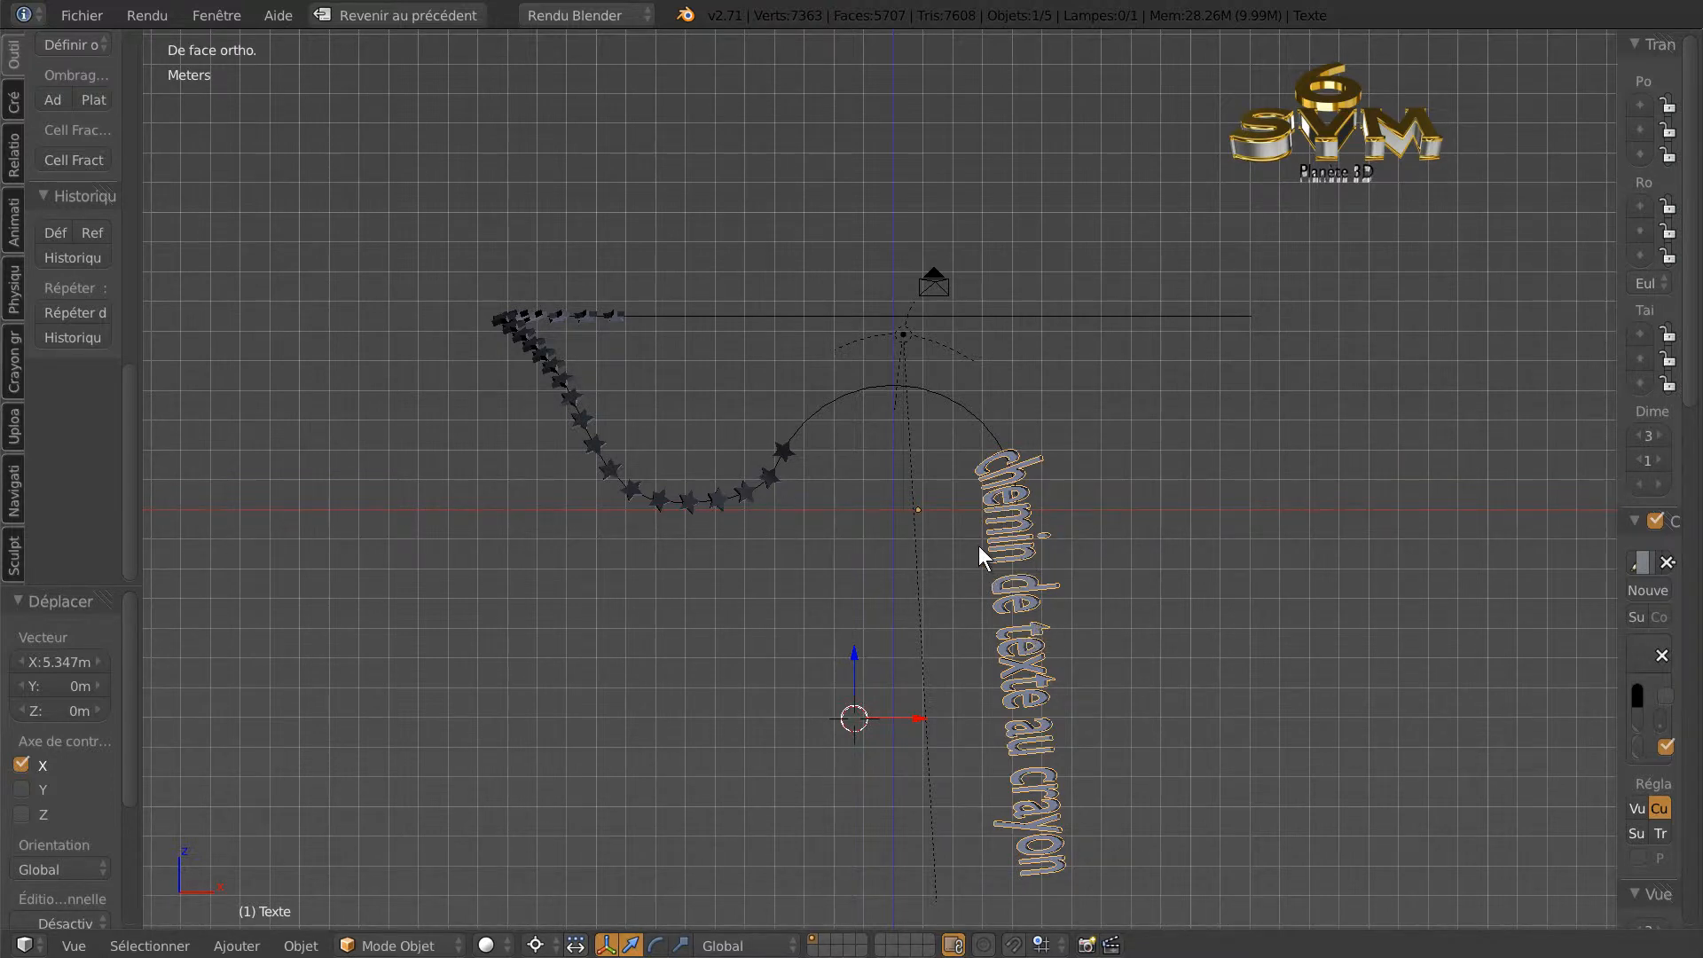
right_click(750, 481)
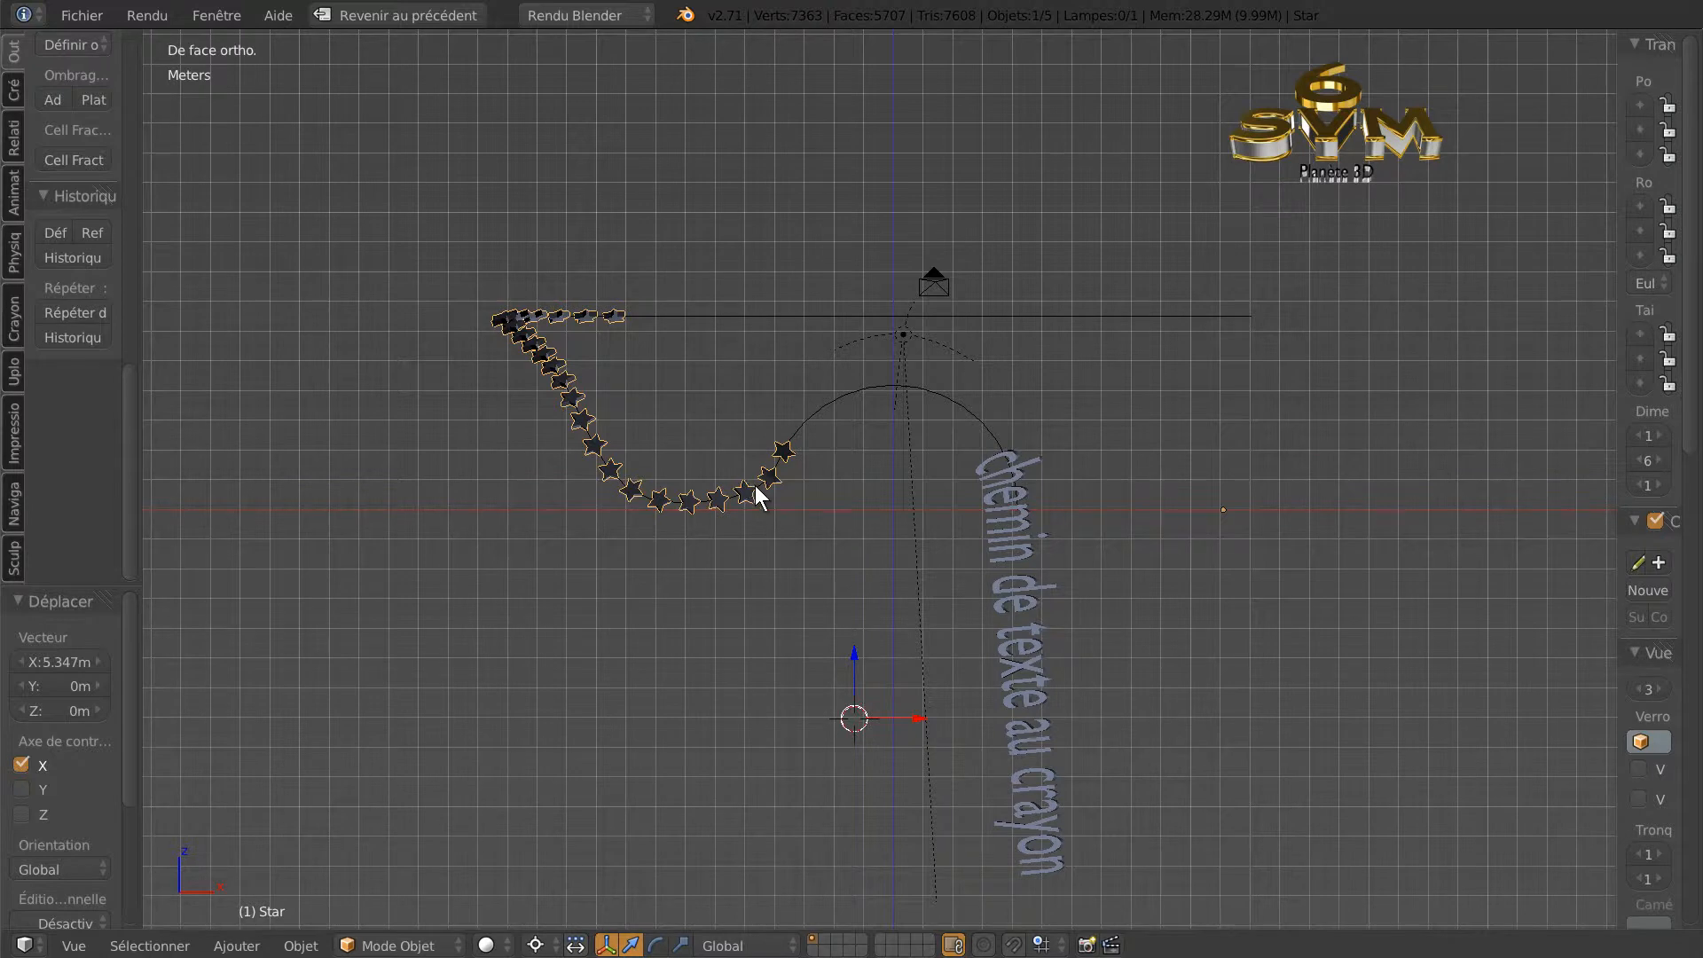
key(x)
click(757, 486)
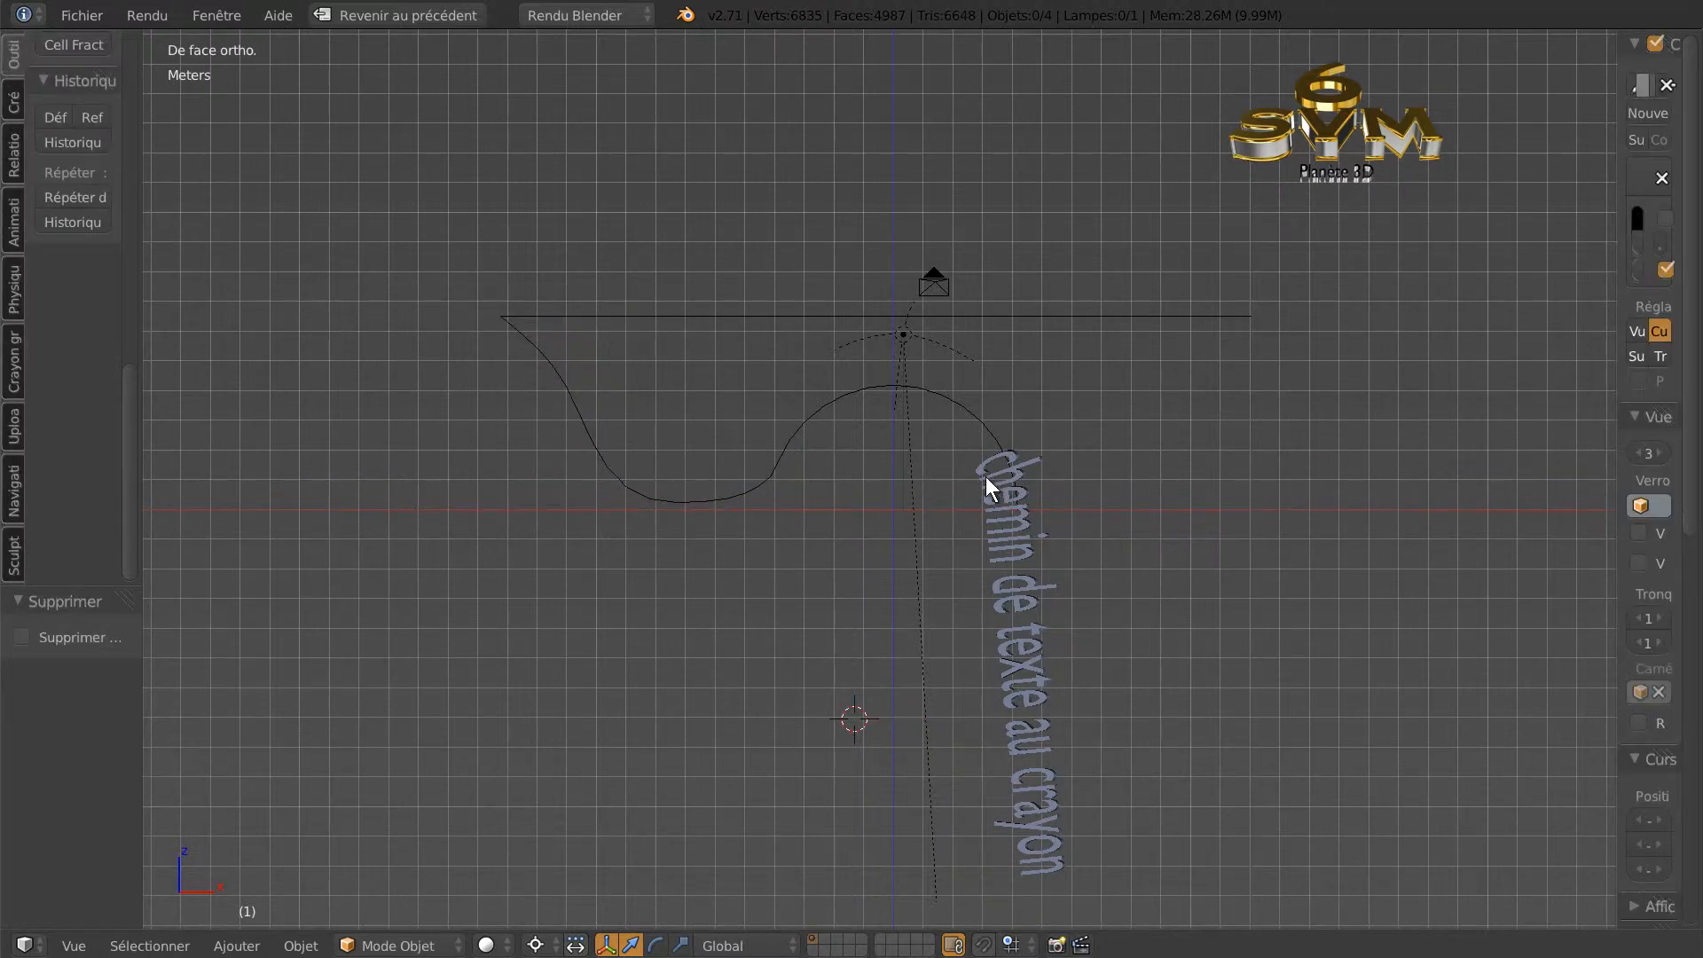
right_click(875, 391)
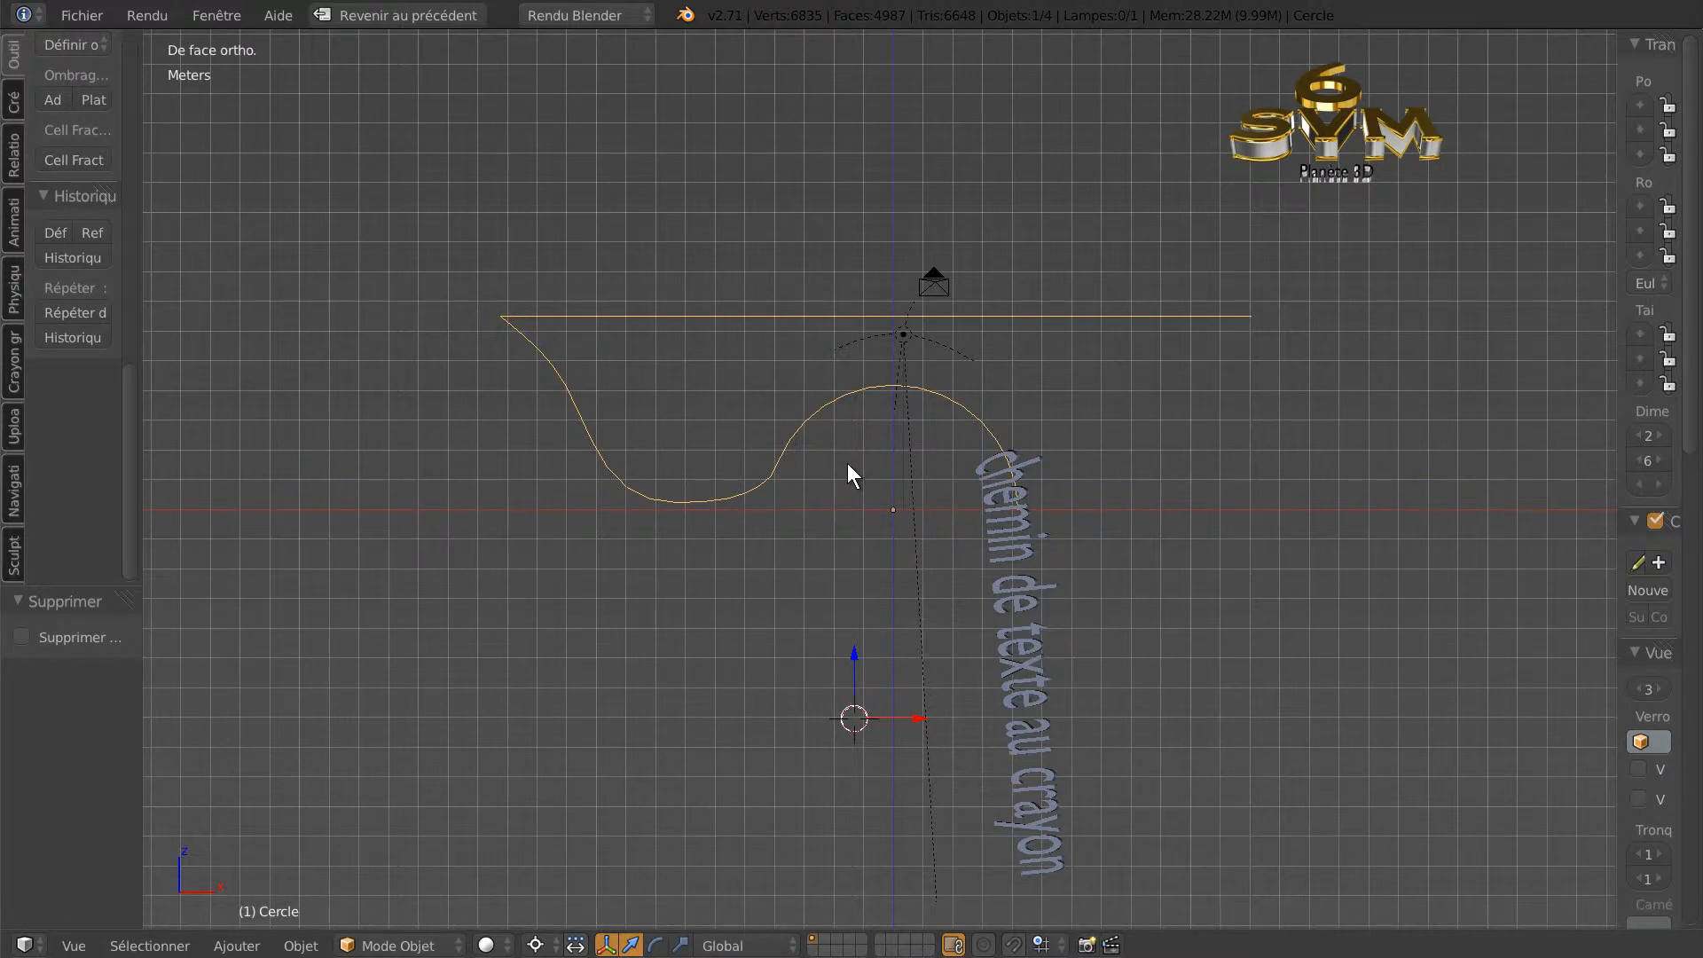
key(x)
click(848, 465)
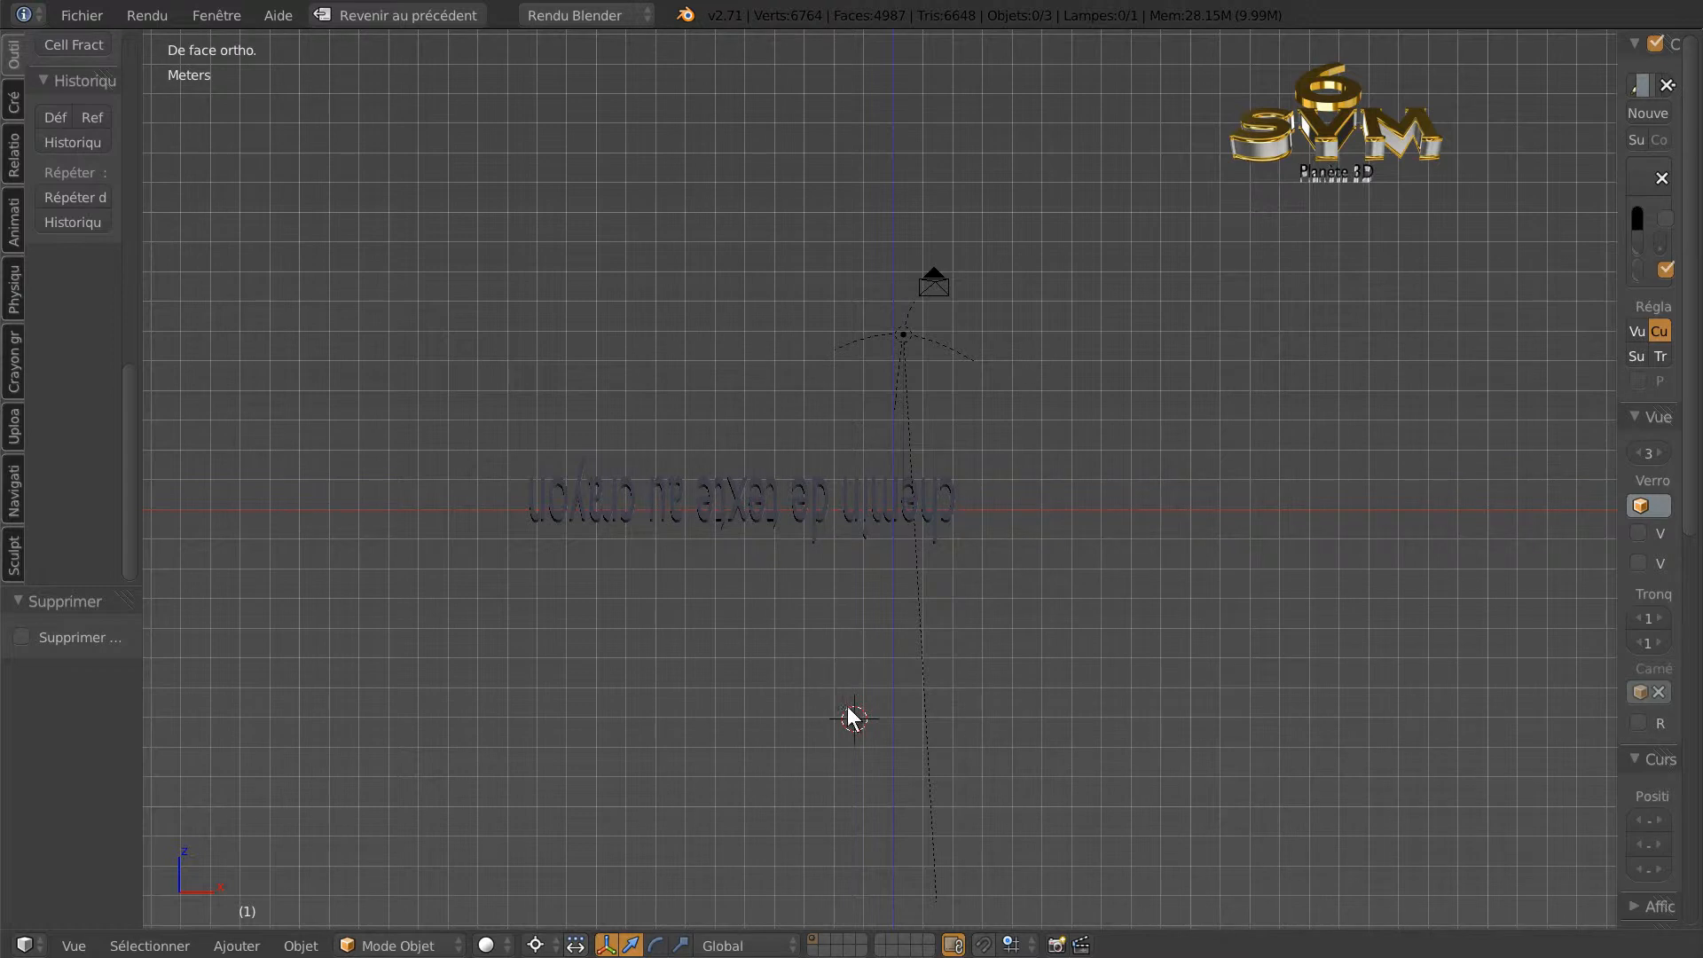
Move the text about 21.53 m along X to clear the middle of the scene.
right_click(772, 519)
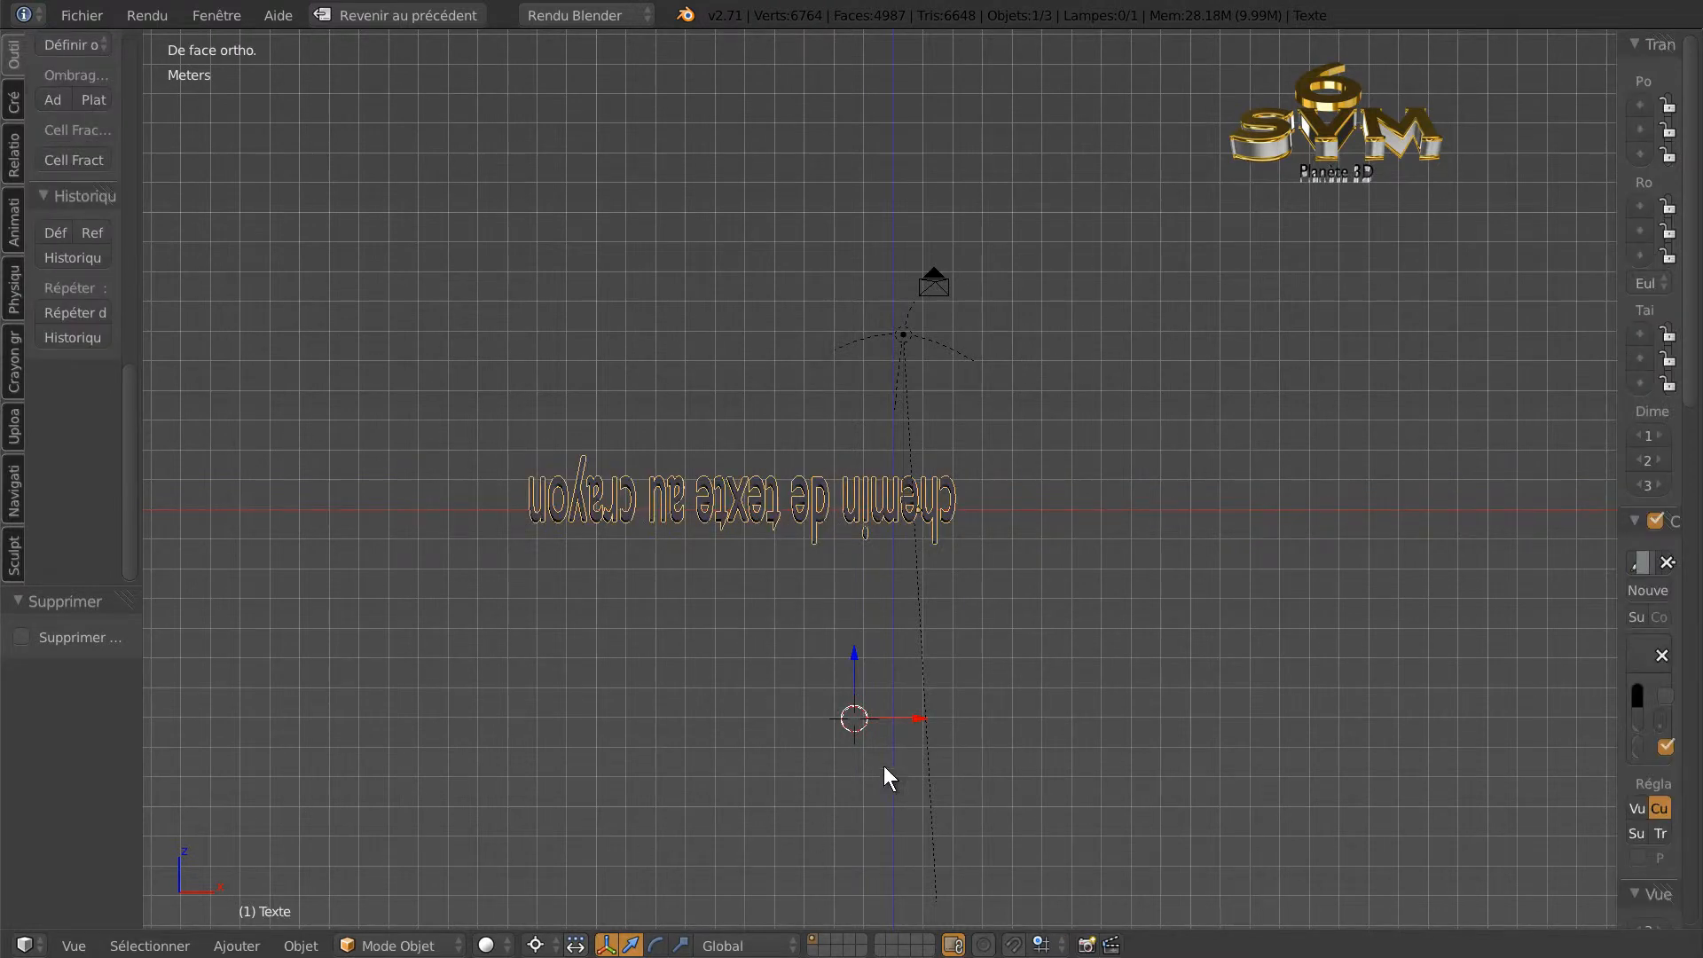
key(g)
key(x)
click(1543, 667)
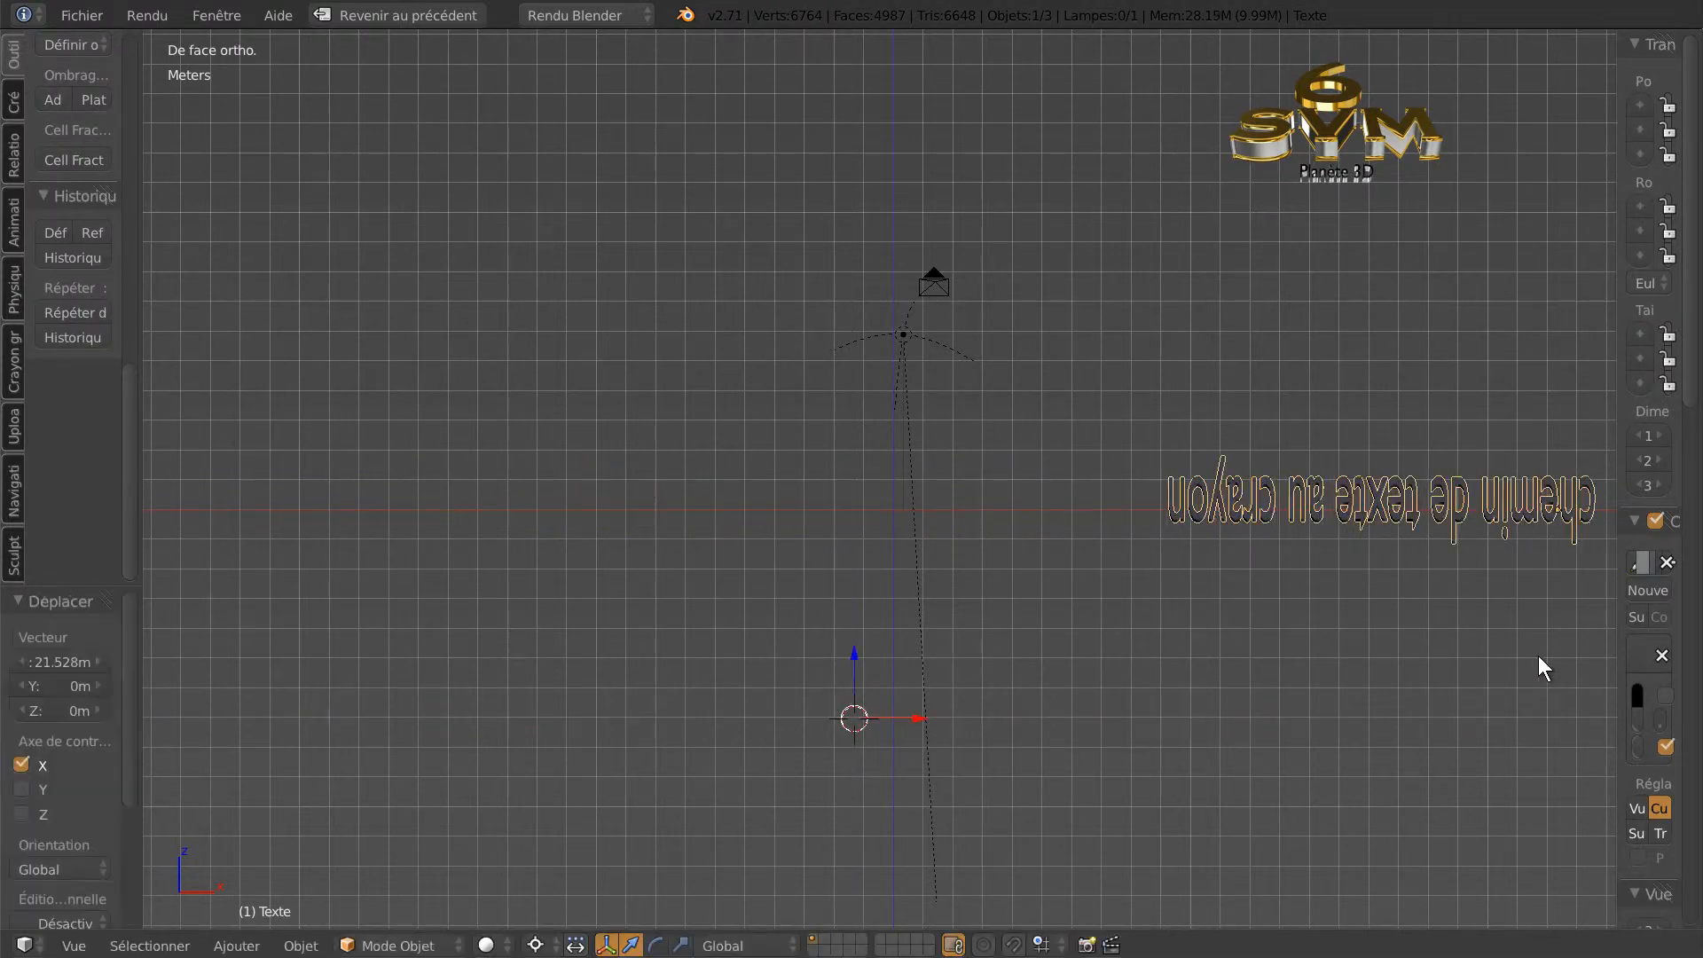
key(KP_0)
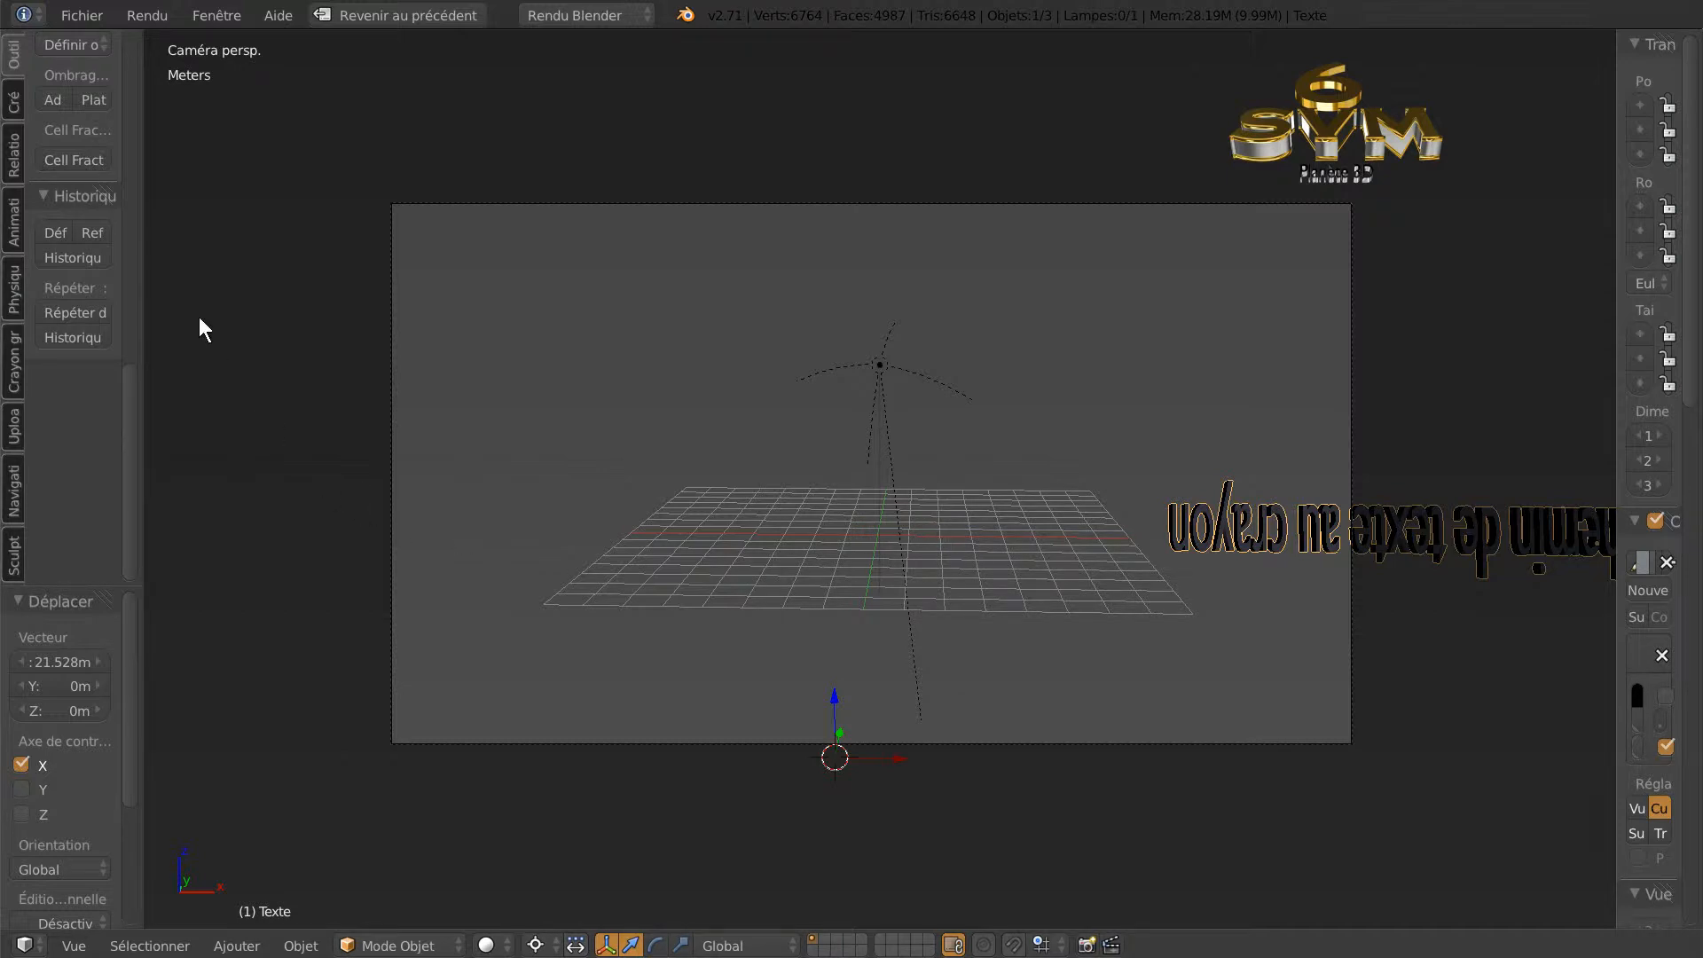
In the top orthographic view, draw a long winding freehand grease pencil stroke around the scene centre.
drag(140, 293, 289, 291)
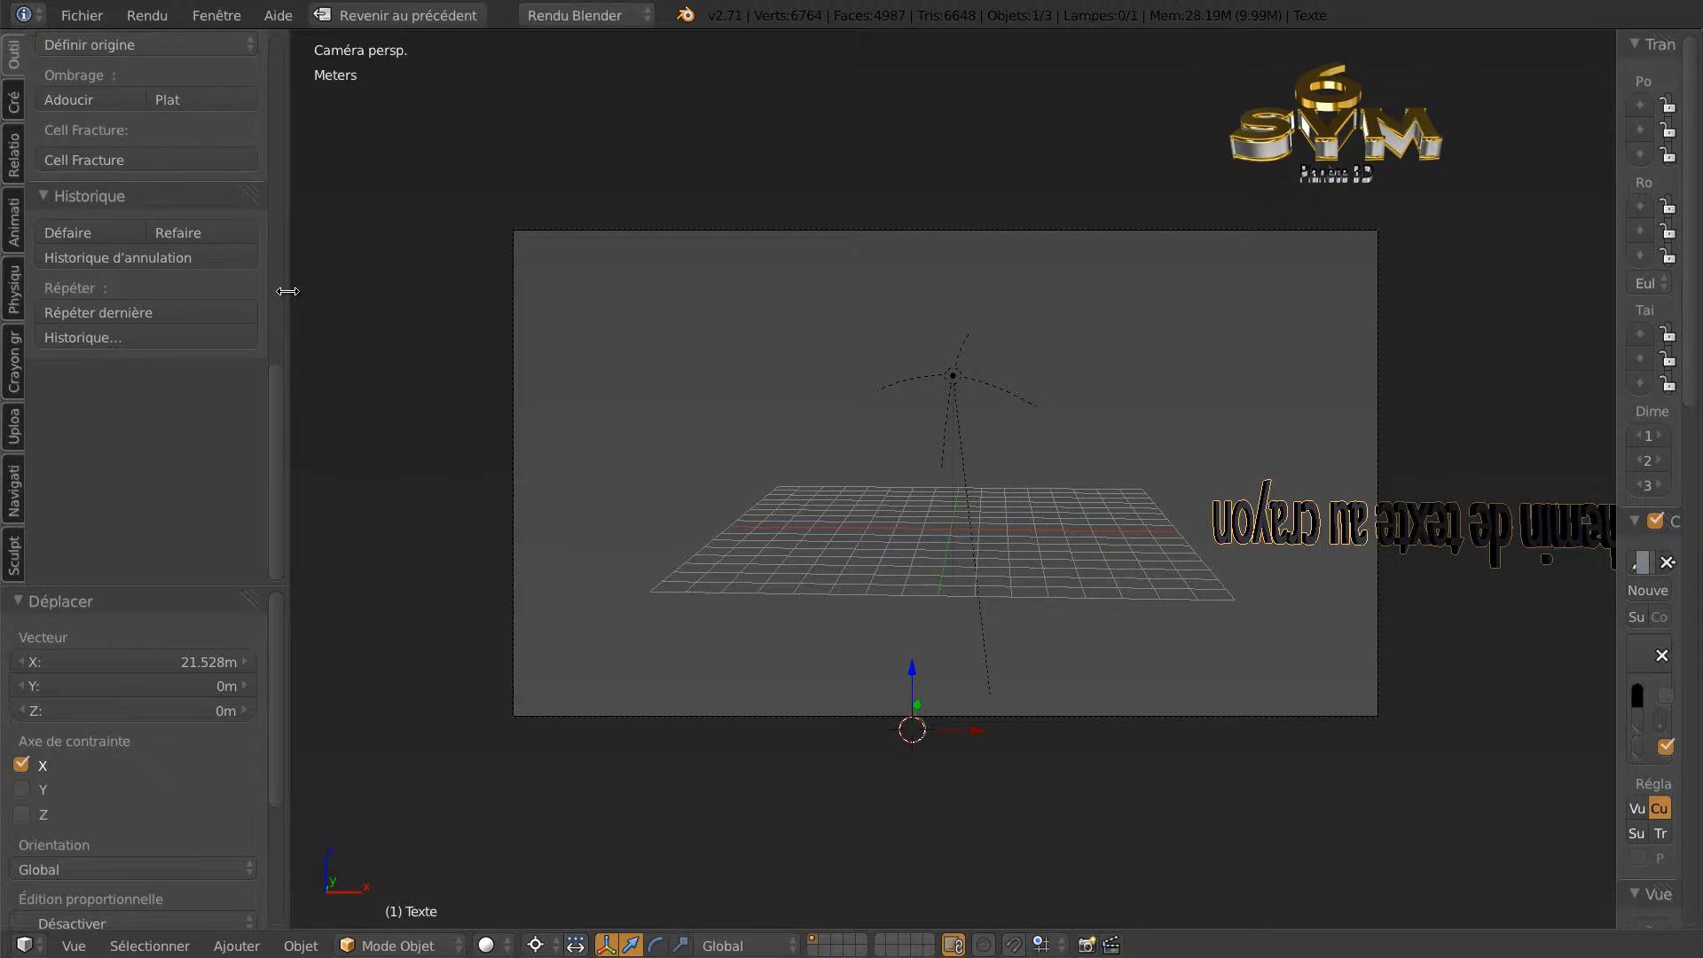
key(KP_7)
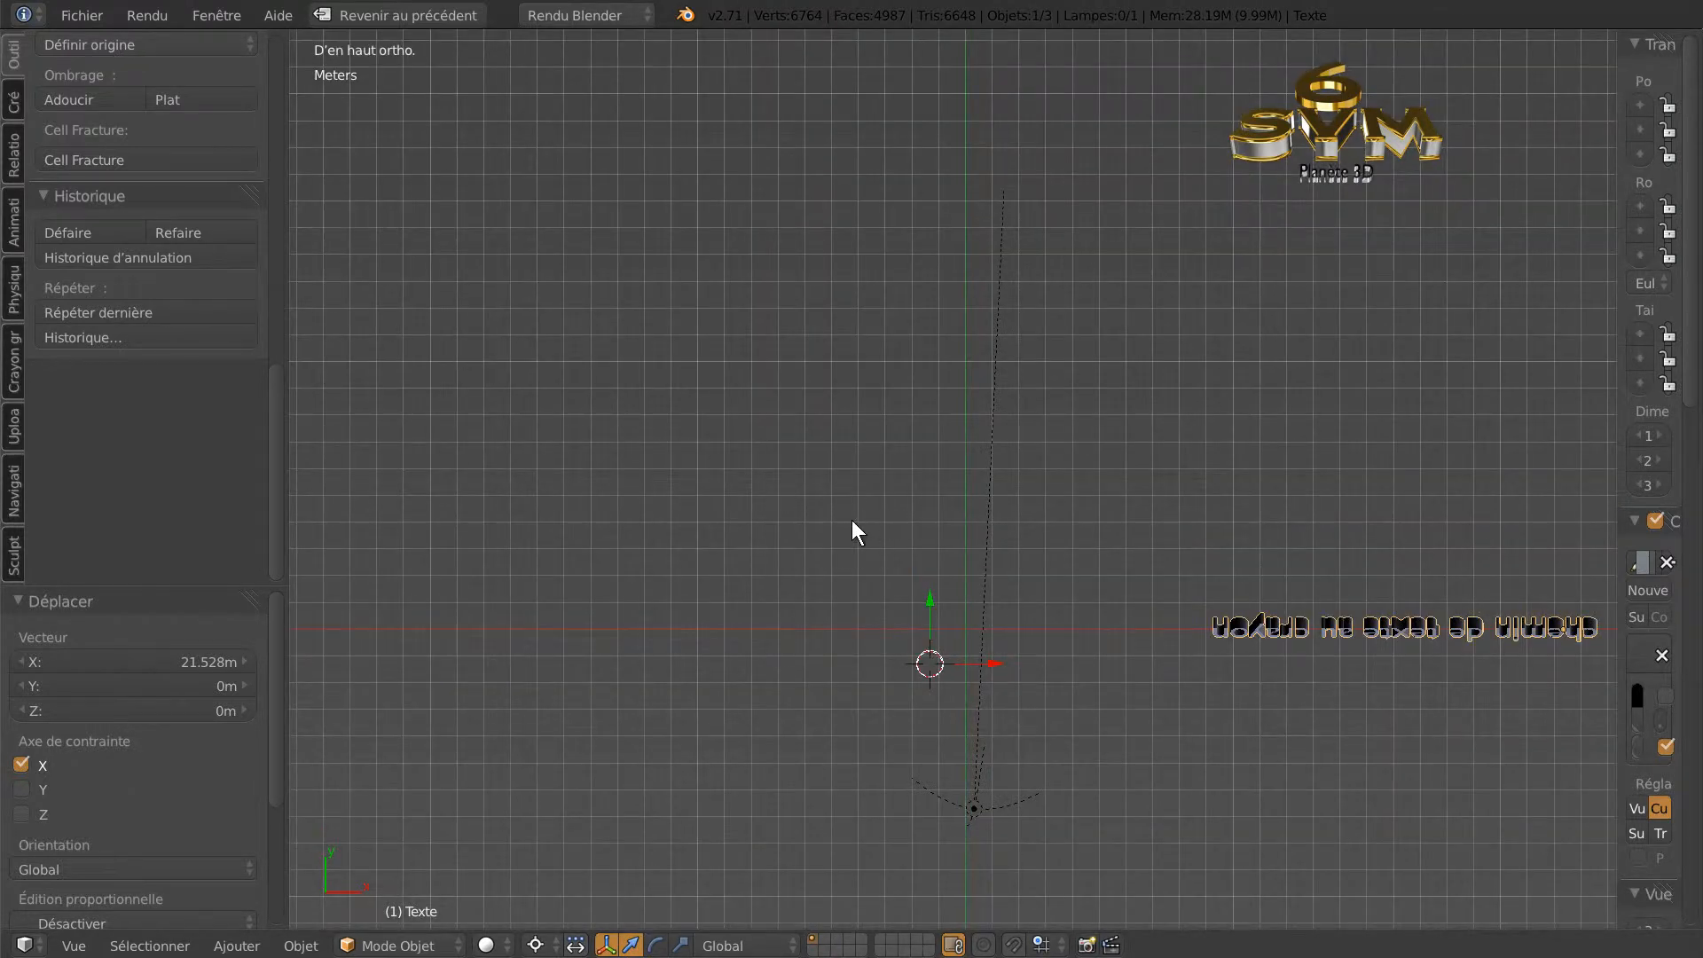
shift+middle_drag(799, 532, 755, 472)
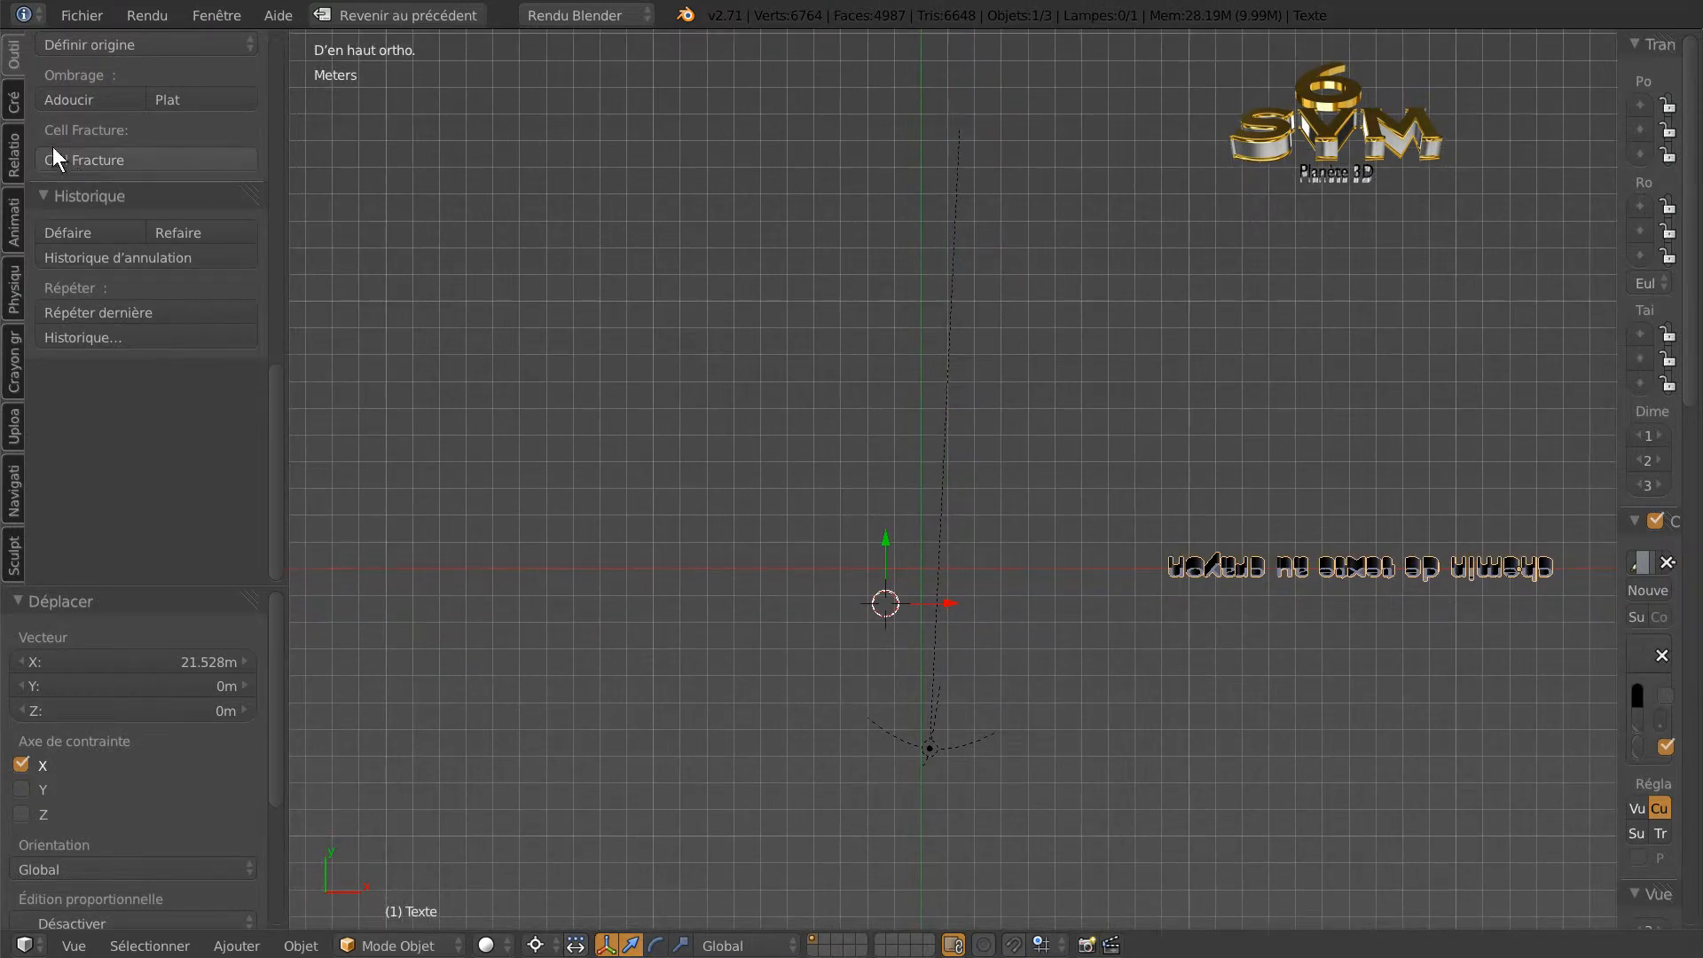
click(15, 372)
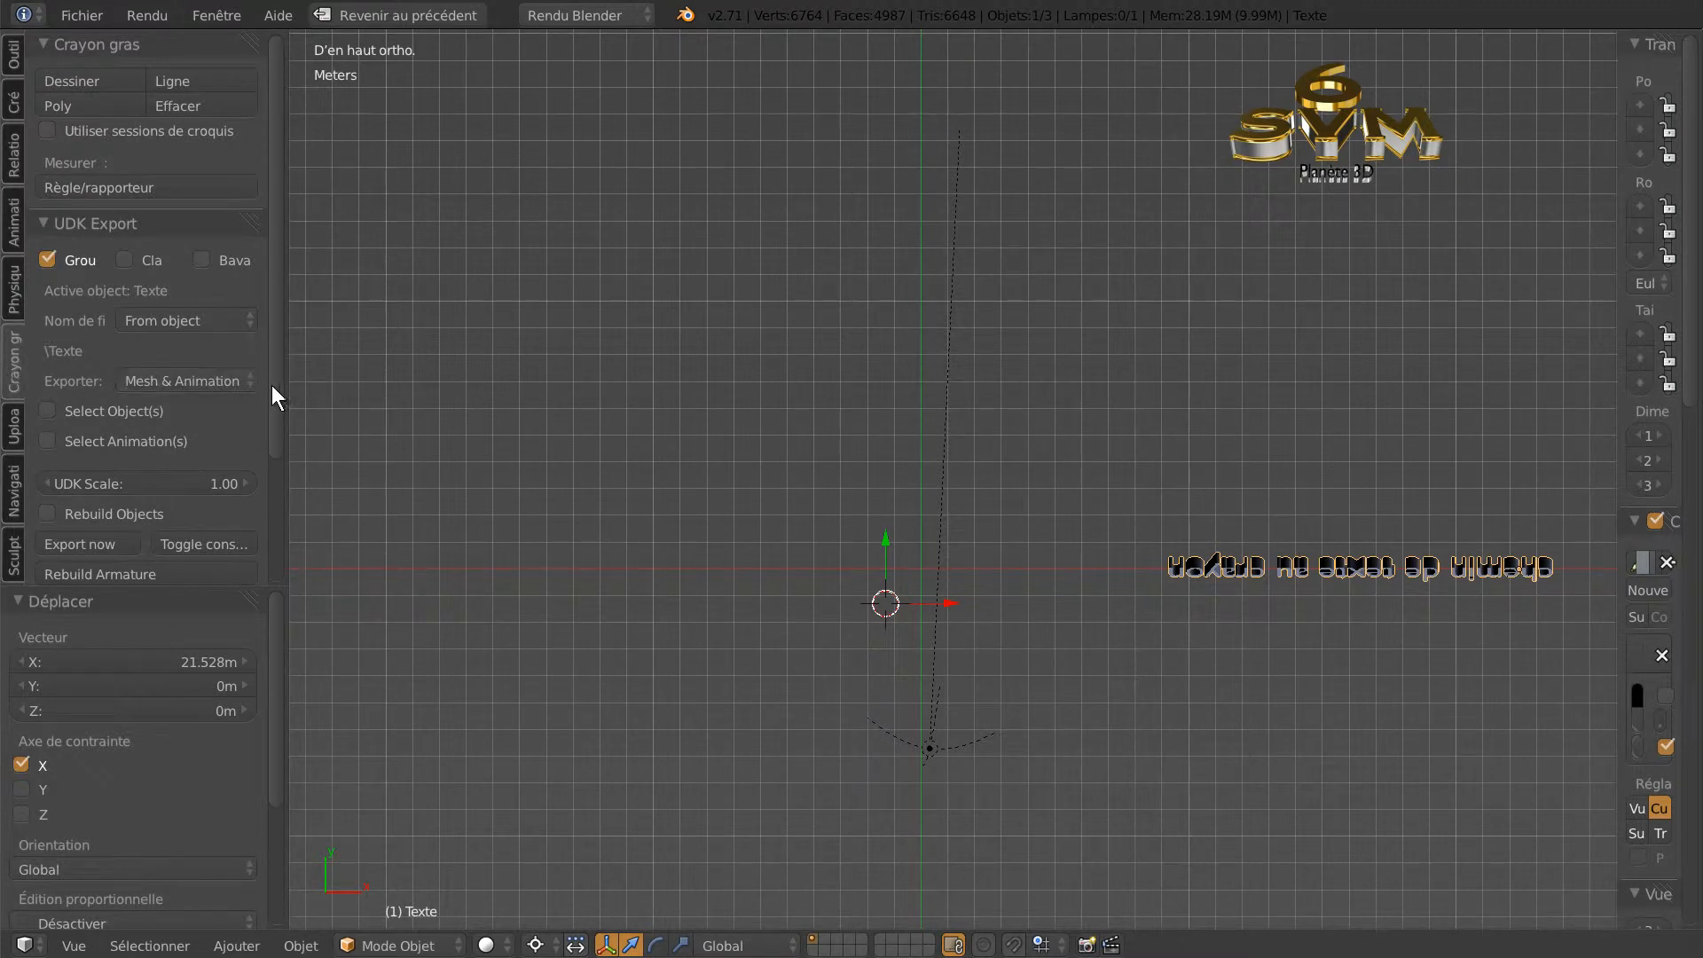
click(75, 82)
mouse_move(487, 432)
mouse_down()
mouse_move(530, 343)
mouse_move(919, 251)
mouse_move(1029, 401)
mouse_move(1129, 616)
mouse_move(944, 709)
mouse_move(843, 729)
mouse_up()
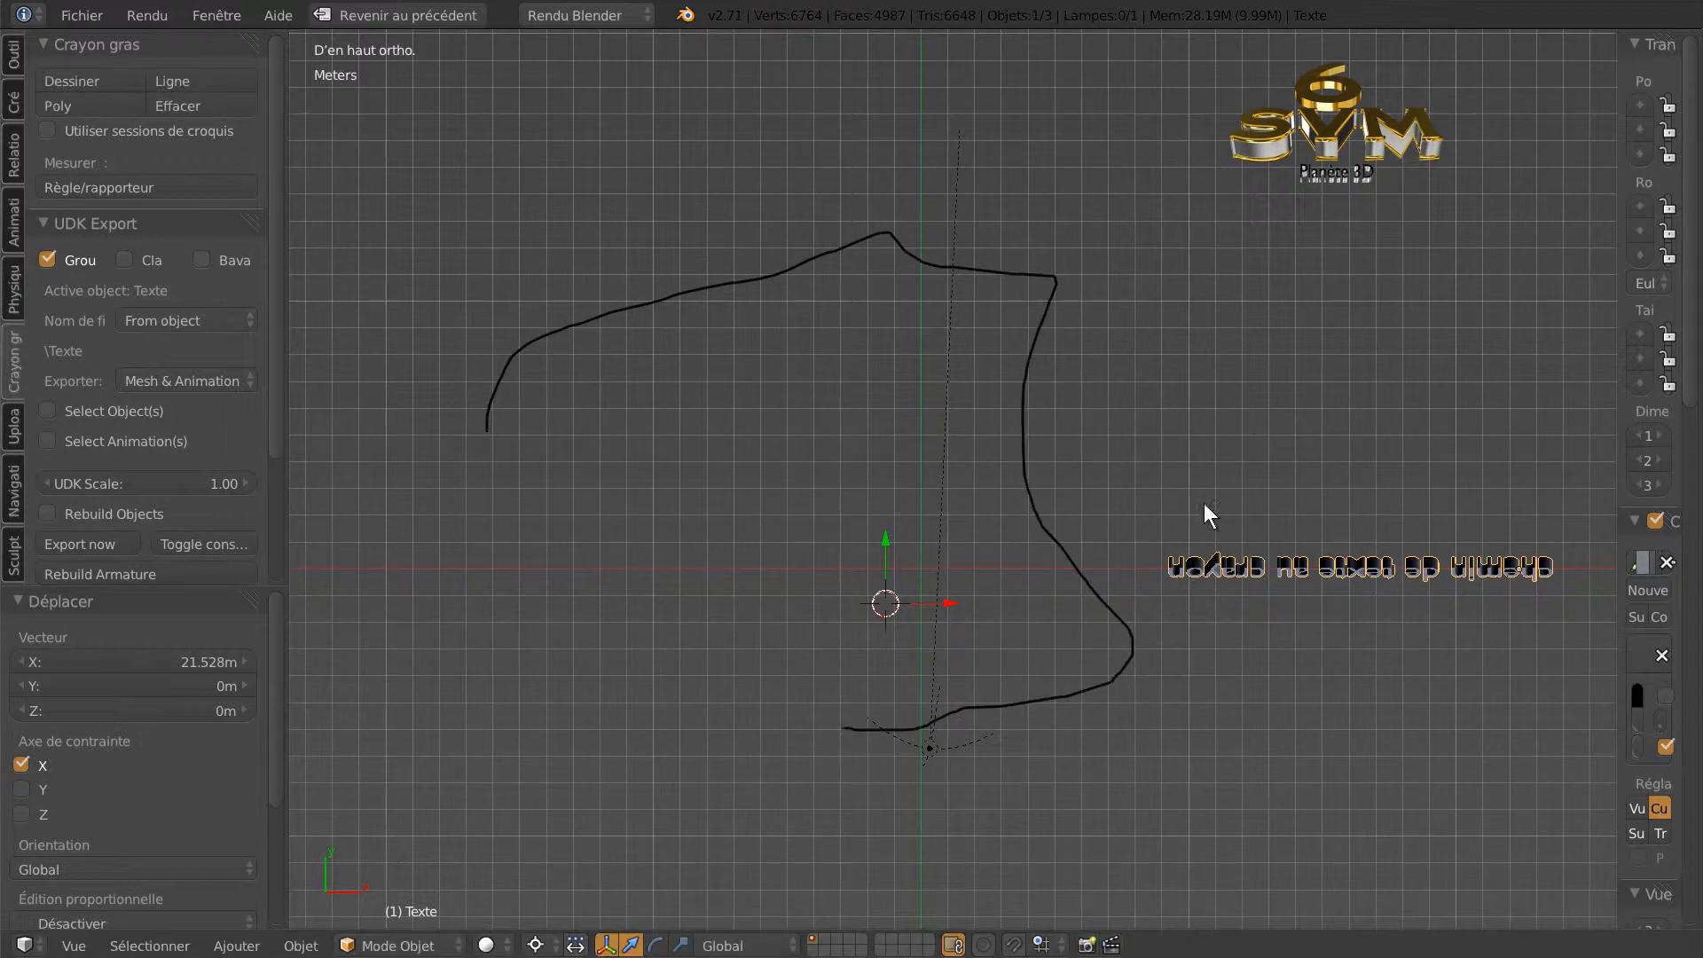
Convert the grease pencil stroke to a Bézier curve (Courbe de Bézier).
drag(1616, 366, 1466, 380)
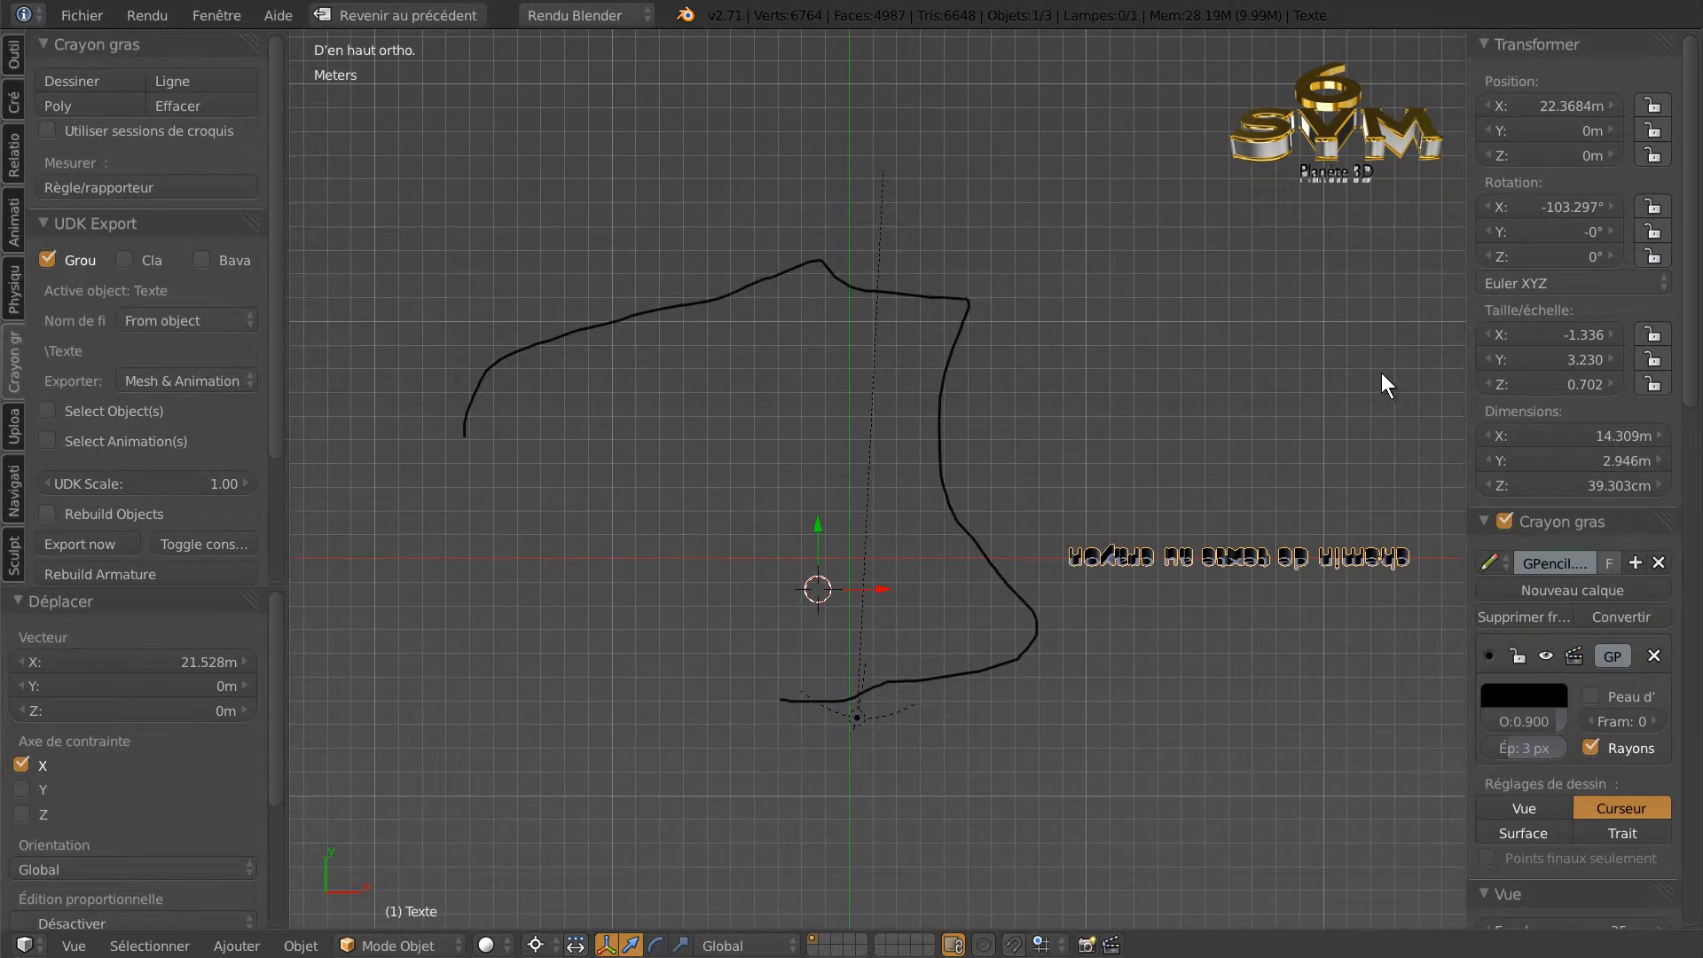
key(n)
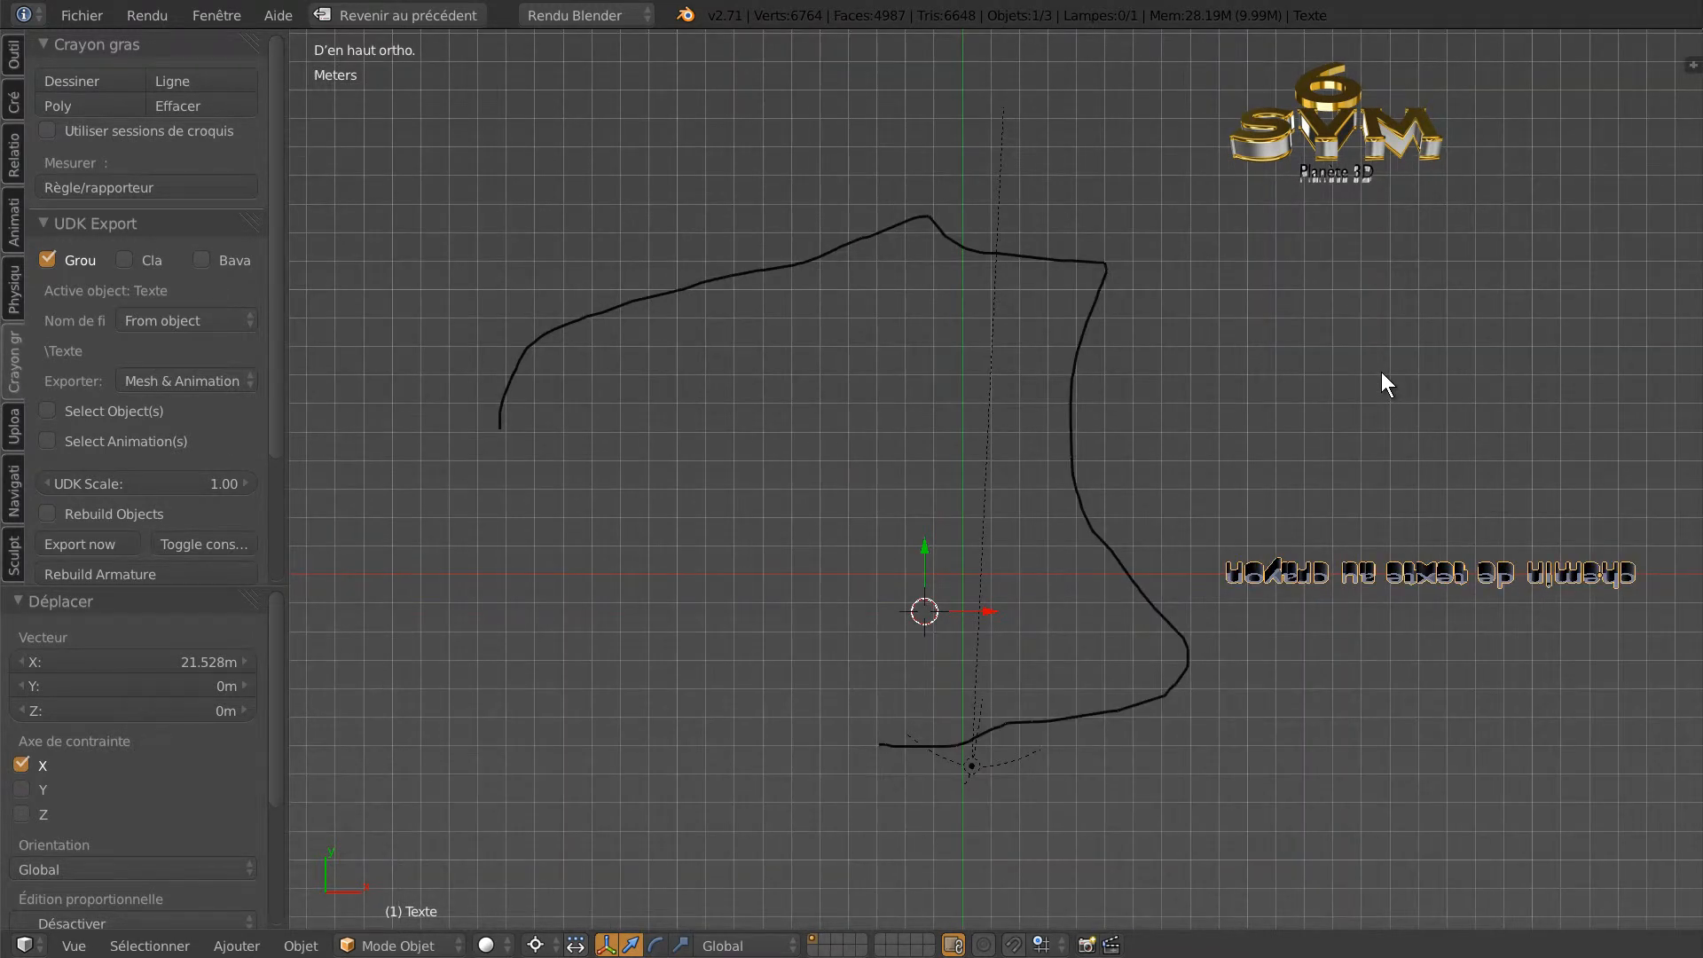
key(n)
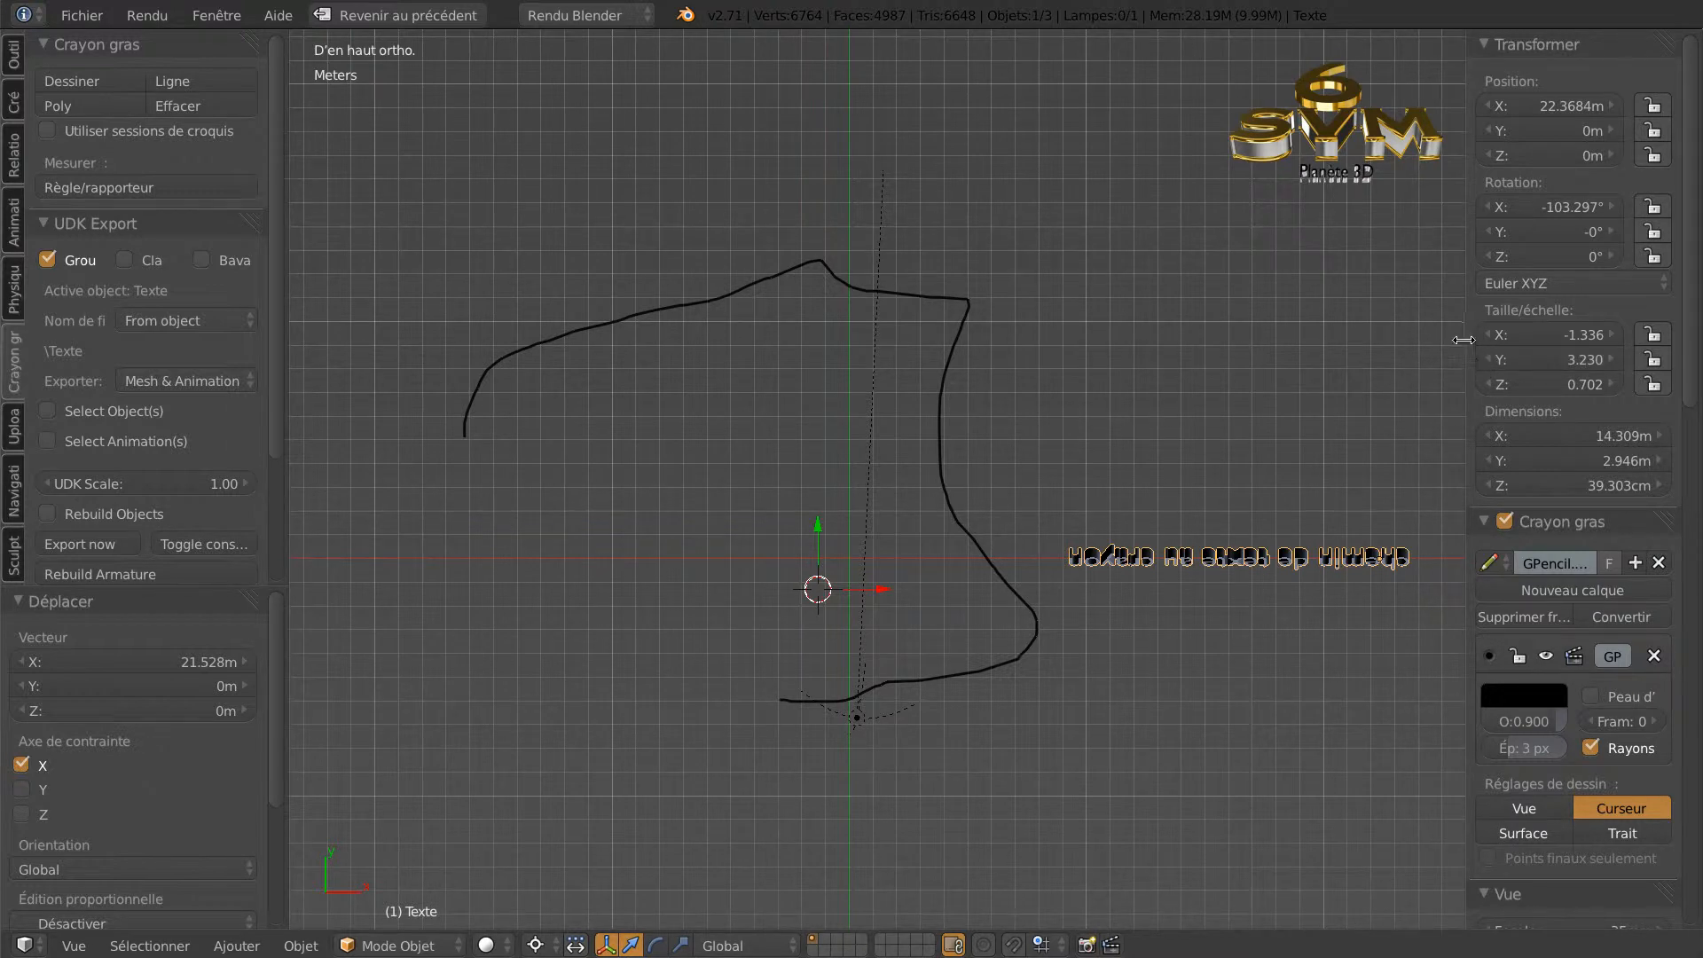
drag(1465, 339, 1382, 342)
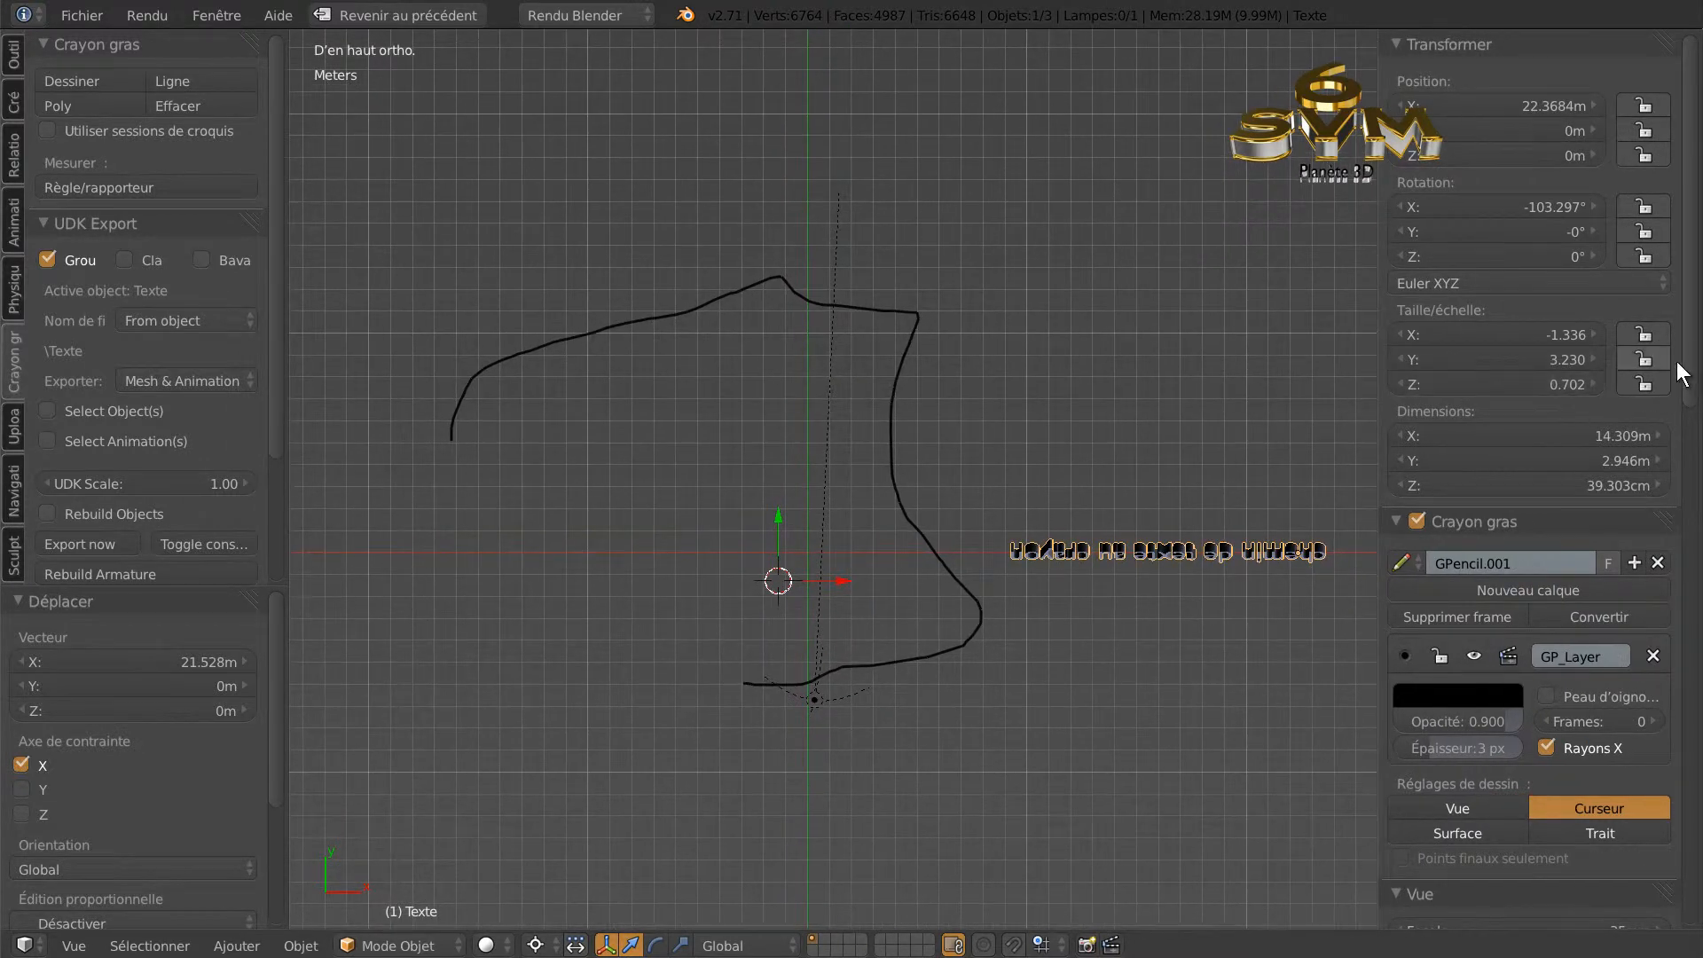
scroll(1673, 382, down, 5)
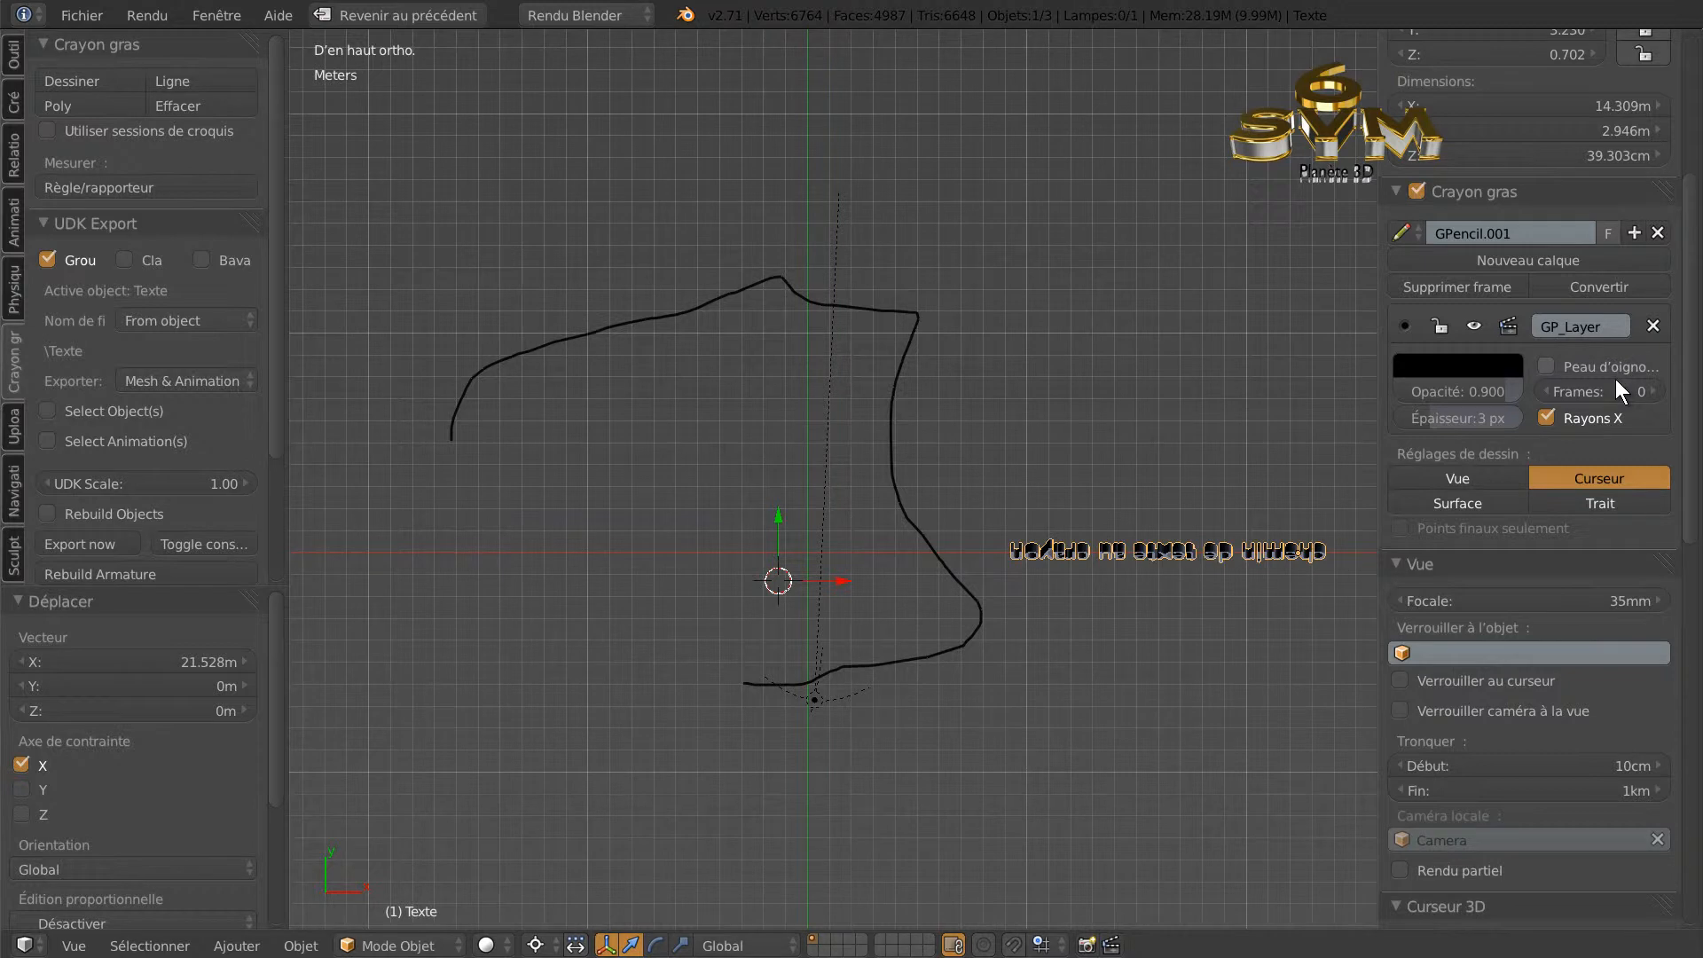
click(1605, 284)
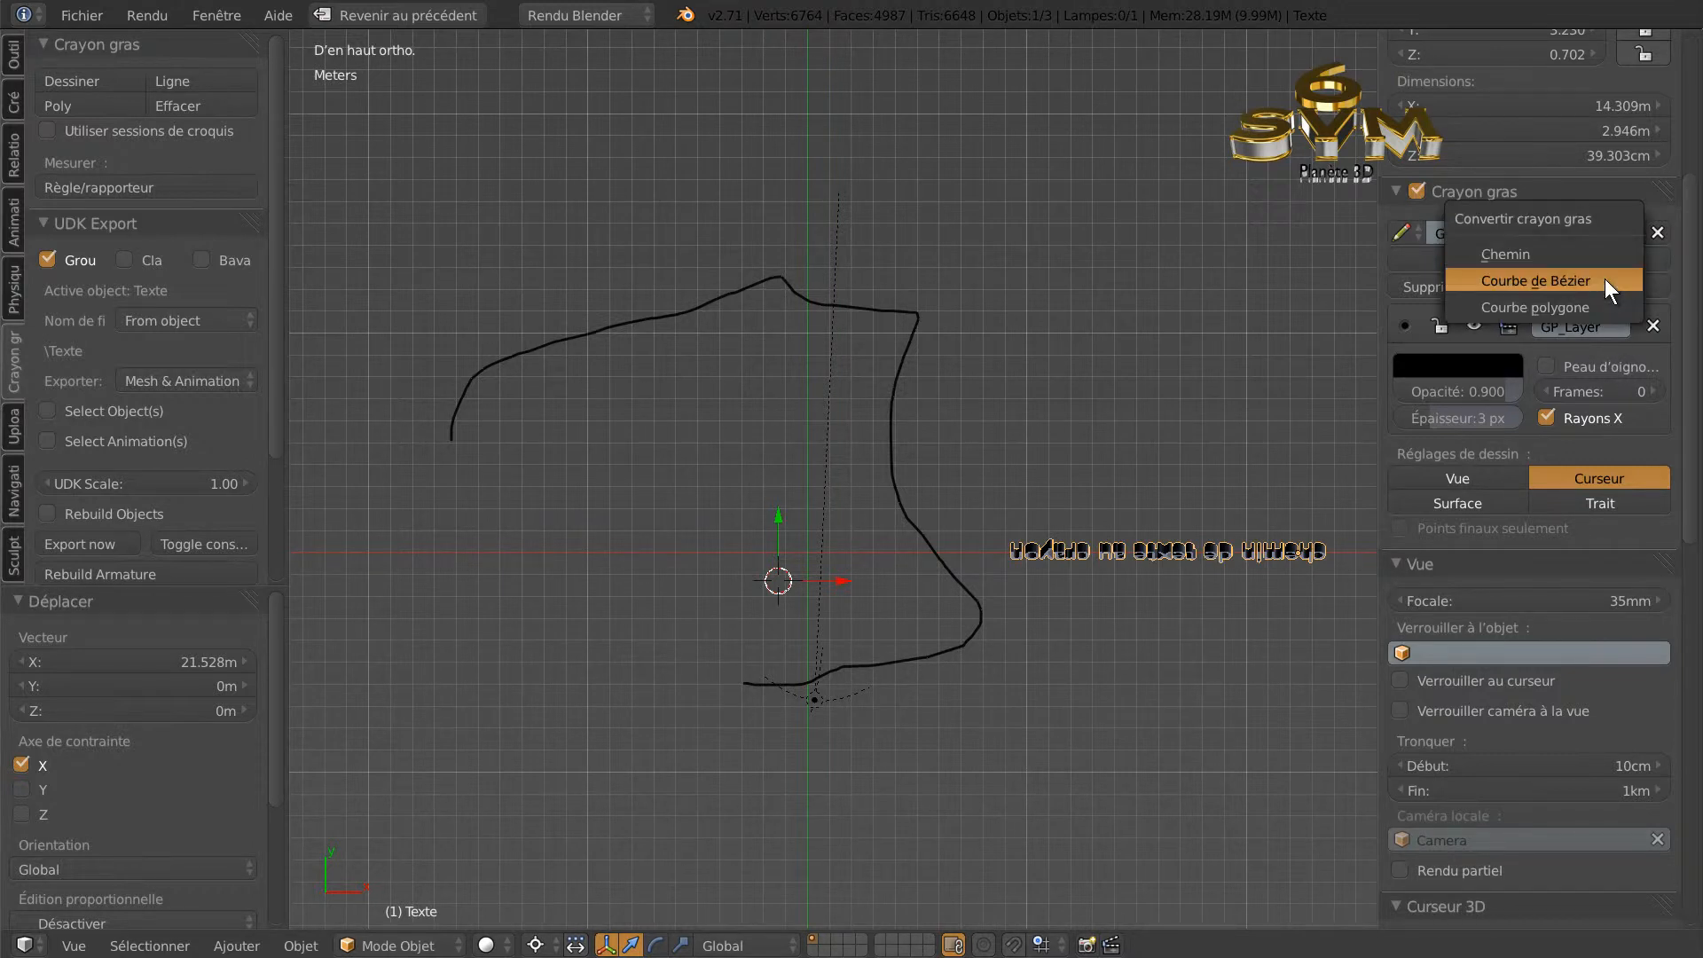
click(1552, 279)
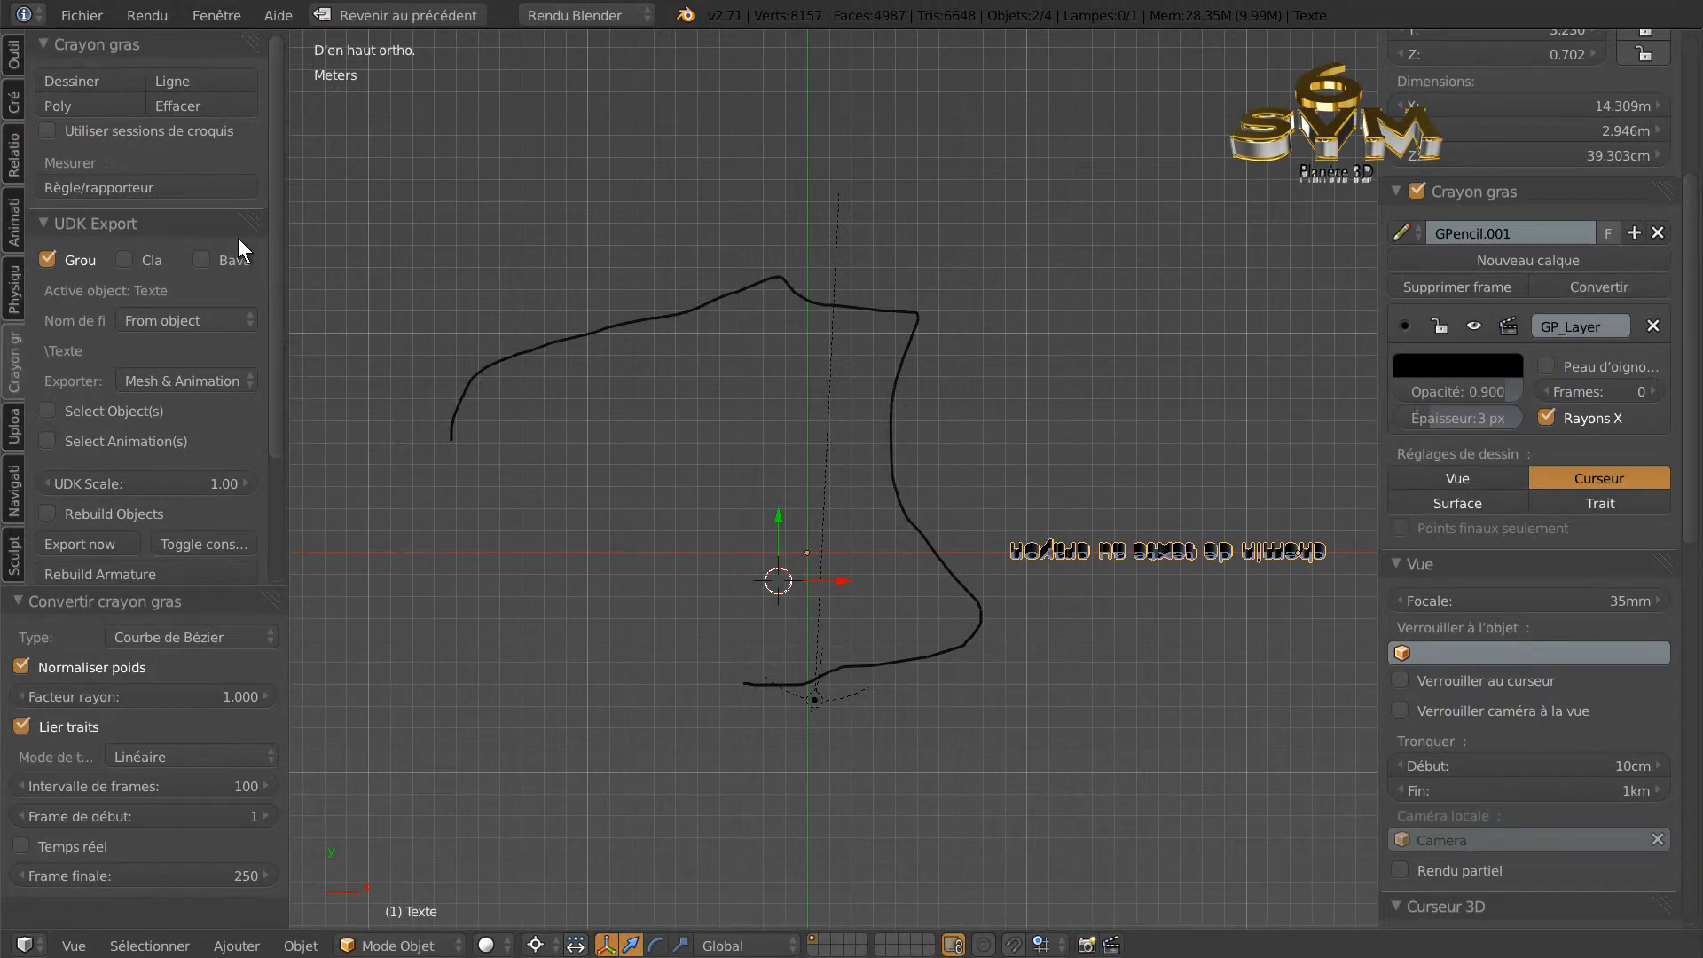
Erase the original grease pencil stroke along its whole length, keeping only the converted curve.
click(174, 106)
mouse_move(477, 413)
mouse_down()
mouse_move(449, 441)
mouse_move(498, 361)
mouse_move(692, 300)
mouse_move(863, 324)
mouse_move(898, 366)
mouse_move(921, 525)
mouse_move(976, 608)
mouse_move(799, 689)
mouse_up()
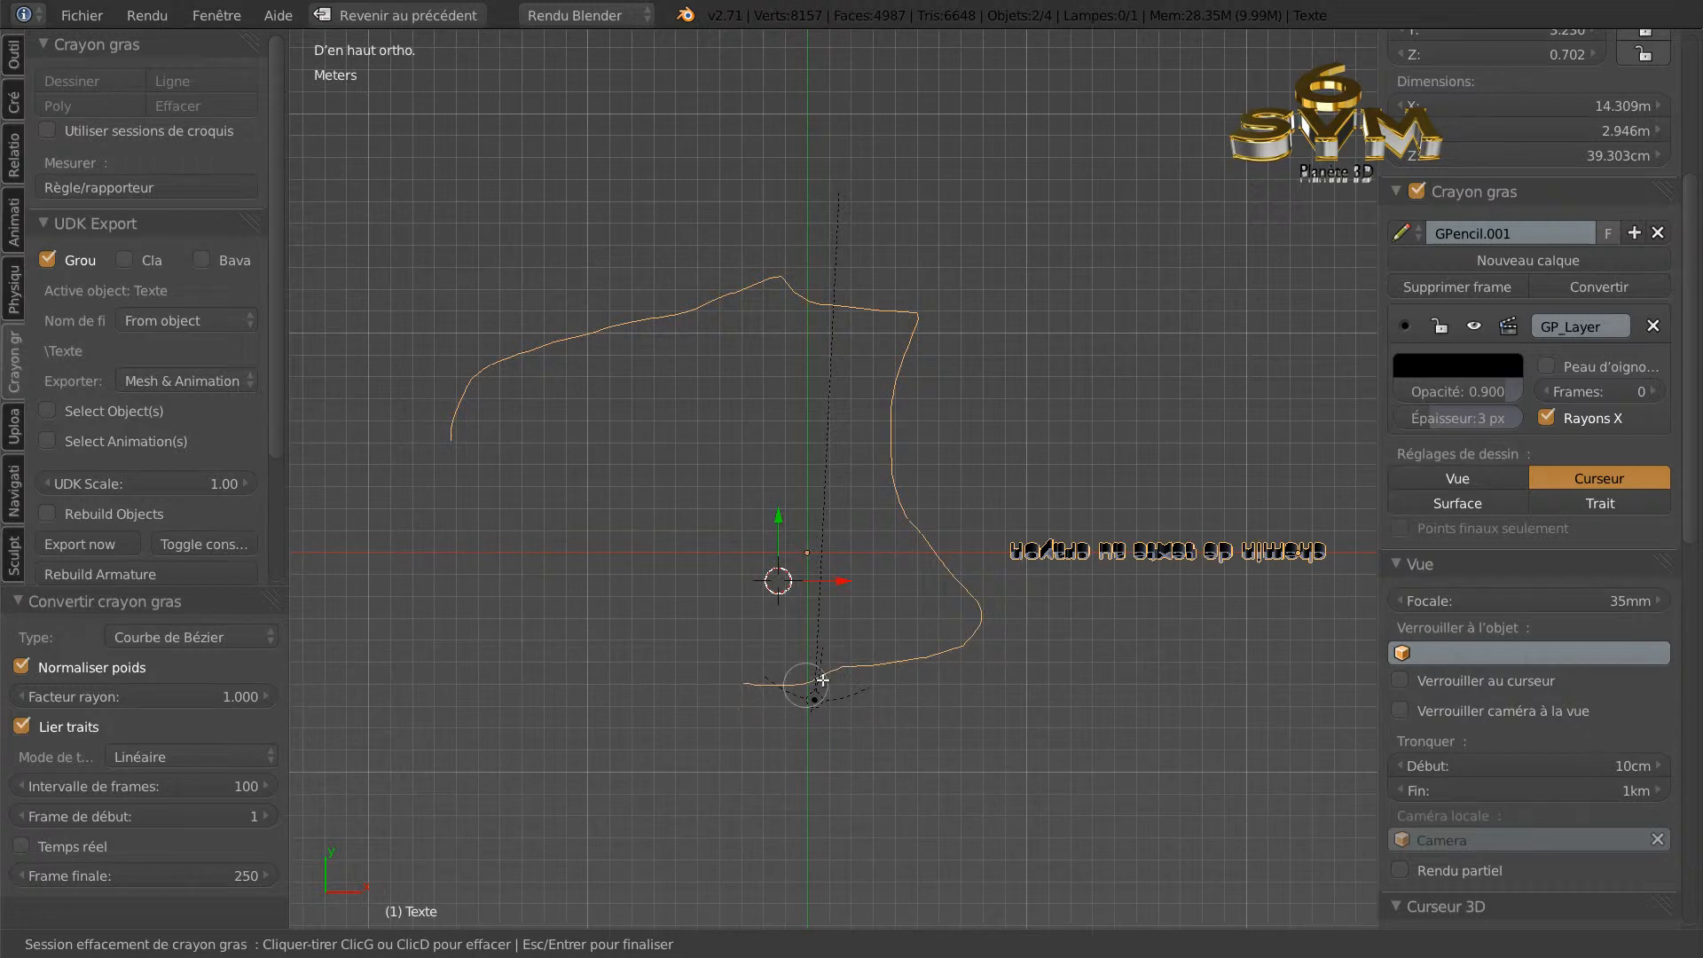
key(Escape)
Set GP_Layer as the object of the text's Curve modifier so the text follows the drawn curve.
right_click(1187, 551)
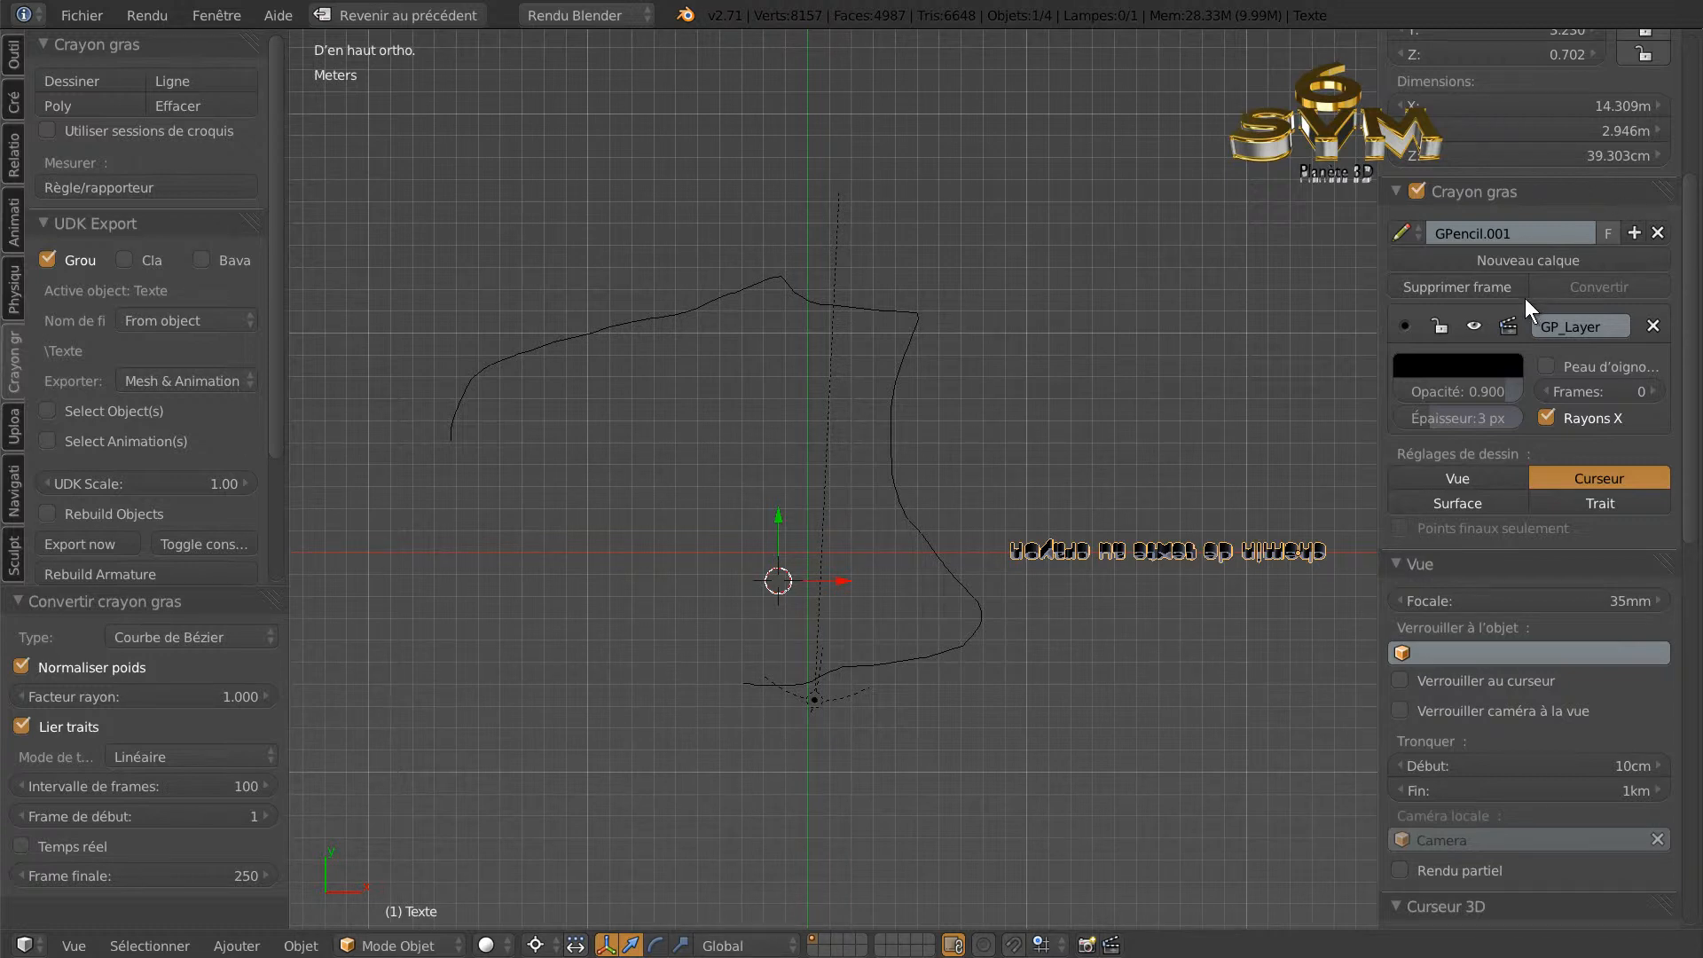
key(ctrl+Up)
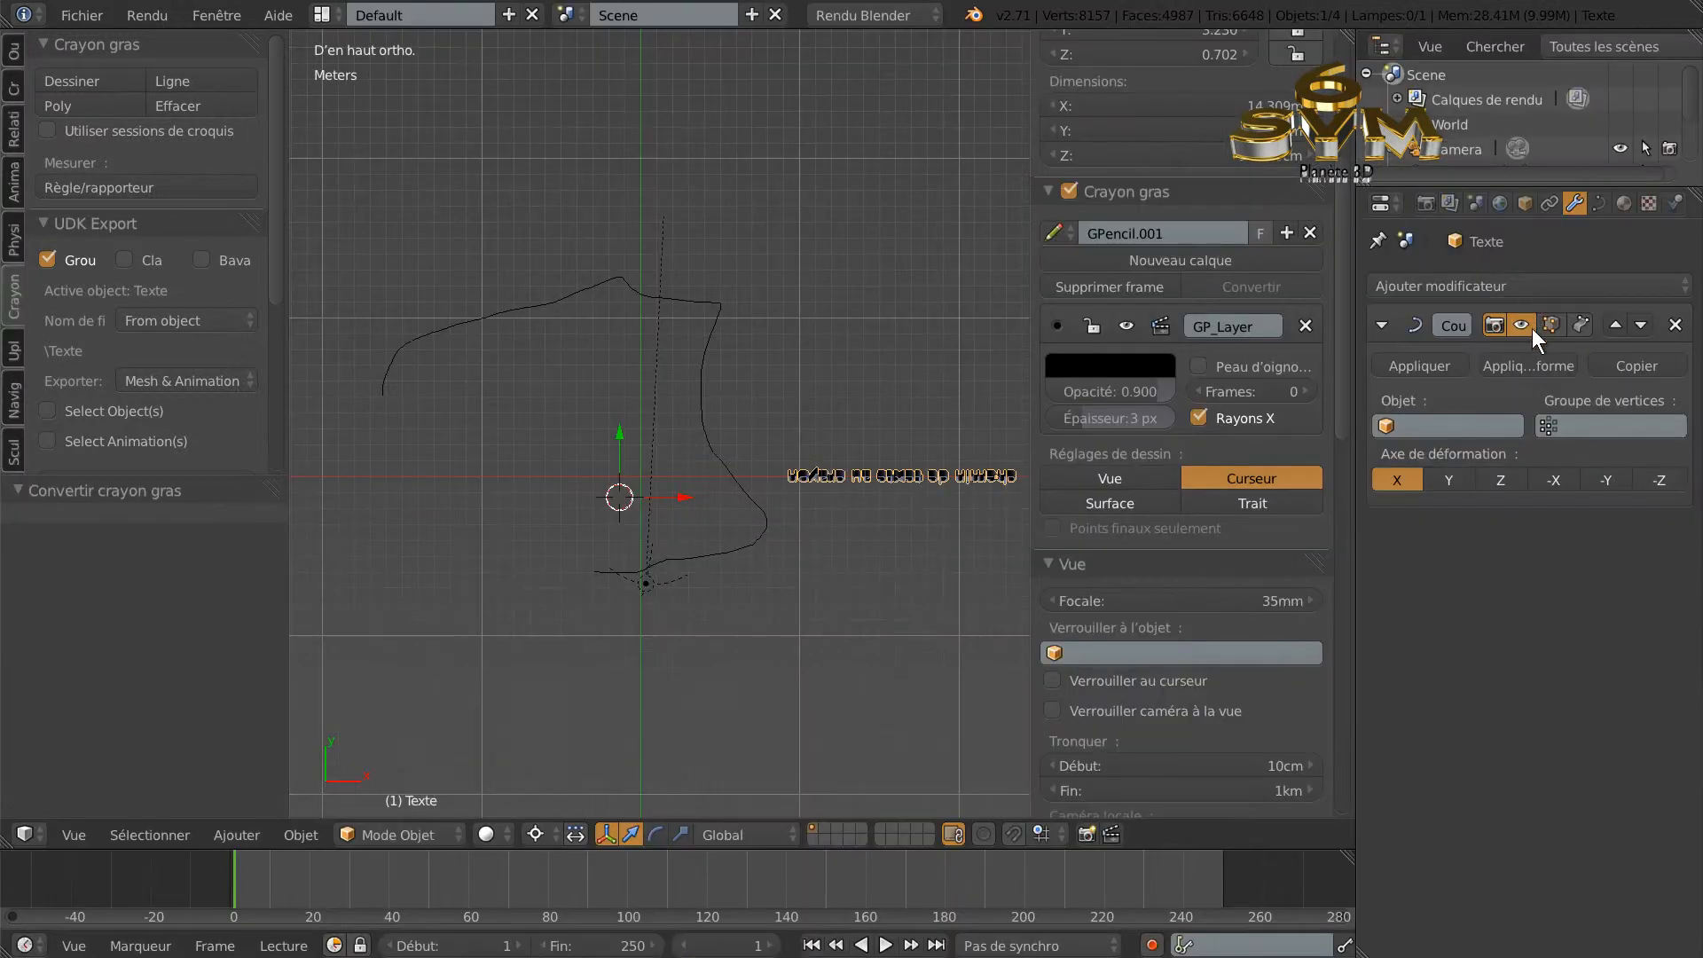
click(1456, 428)
click(1460, 461)
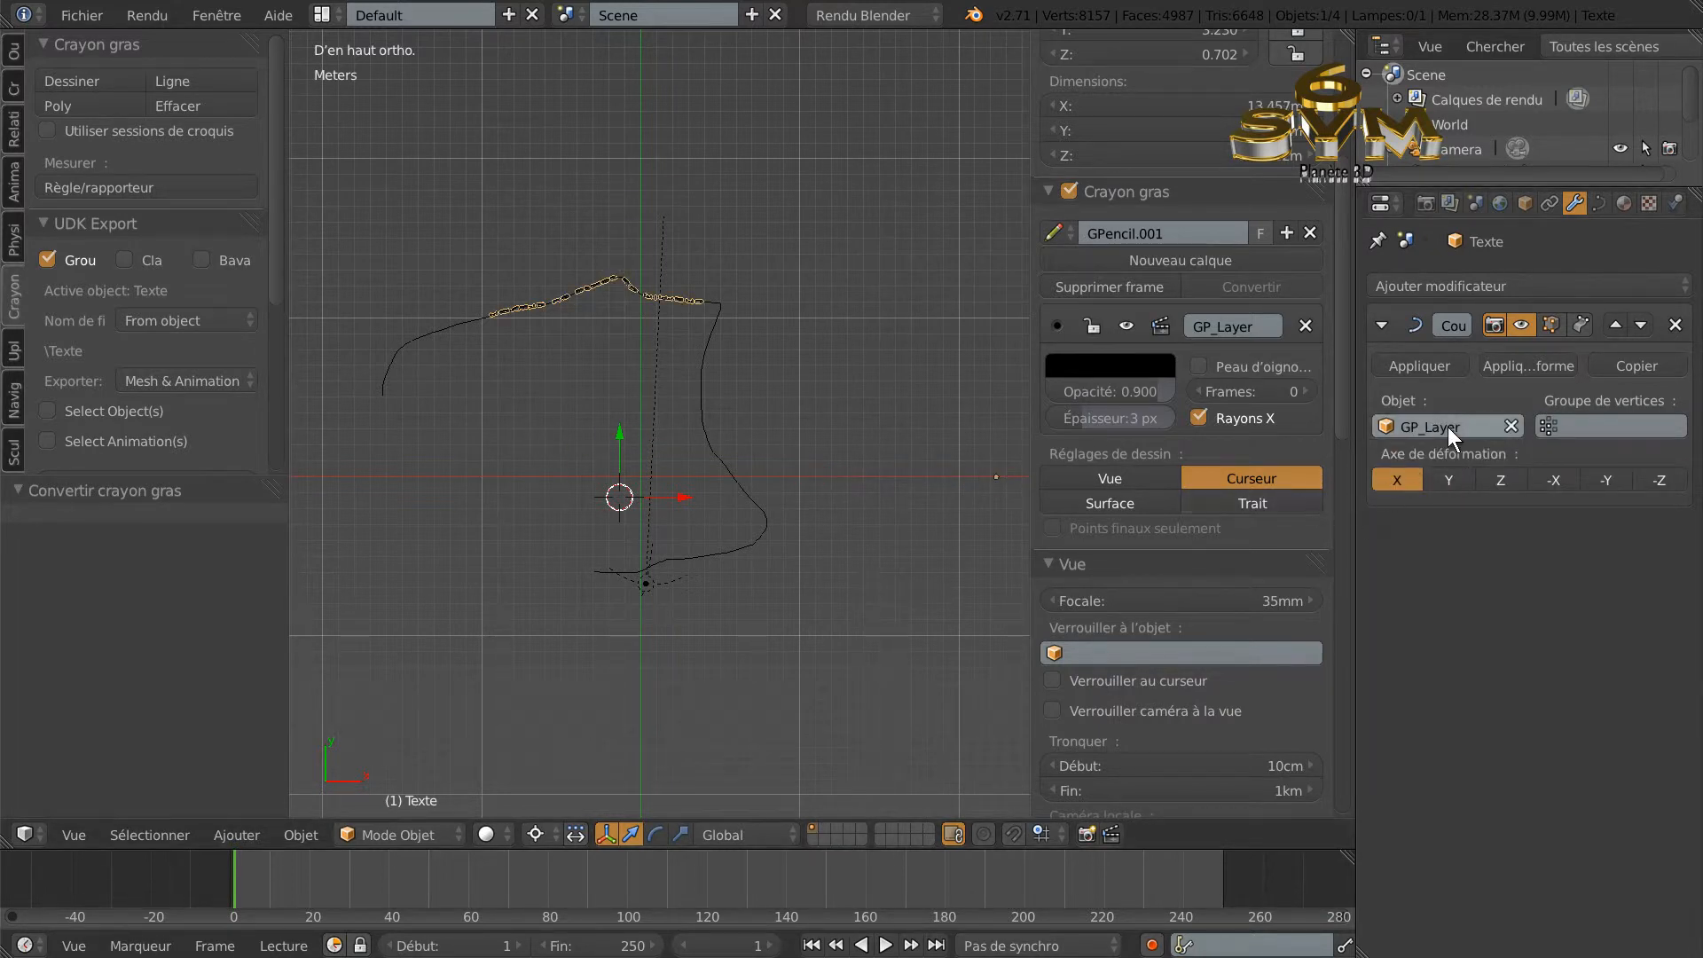
Slide the text along the drawn curve by moving it about -50 cm on the X axis.
key(g)
key(x)
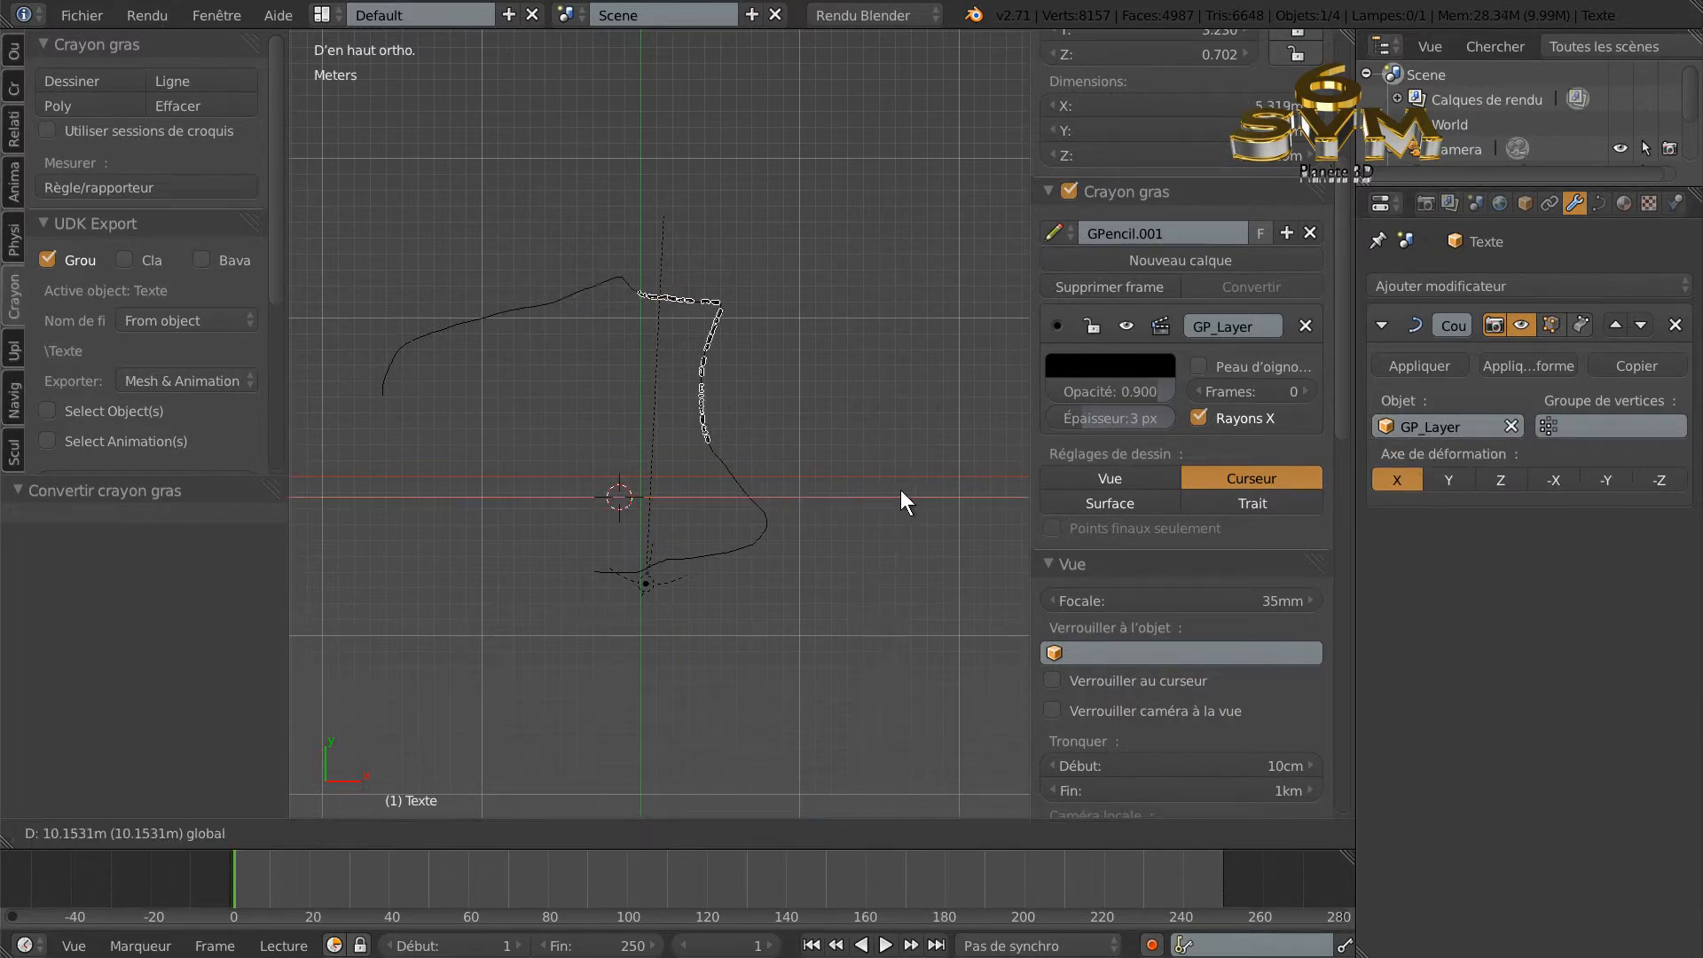
click(675, 531)
scroll(633, 486, up, 1)
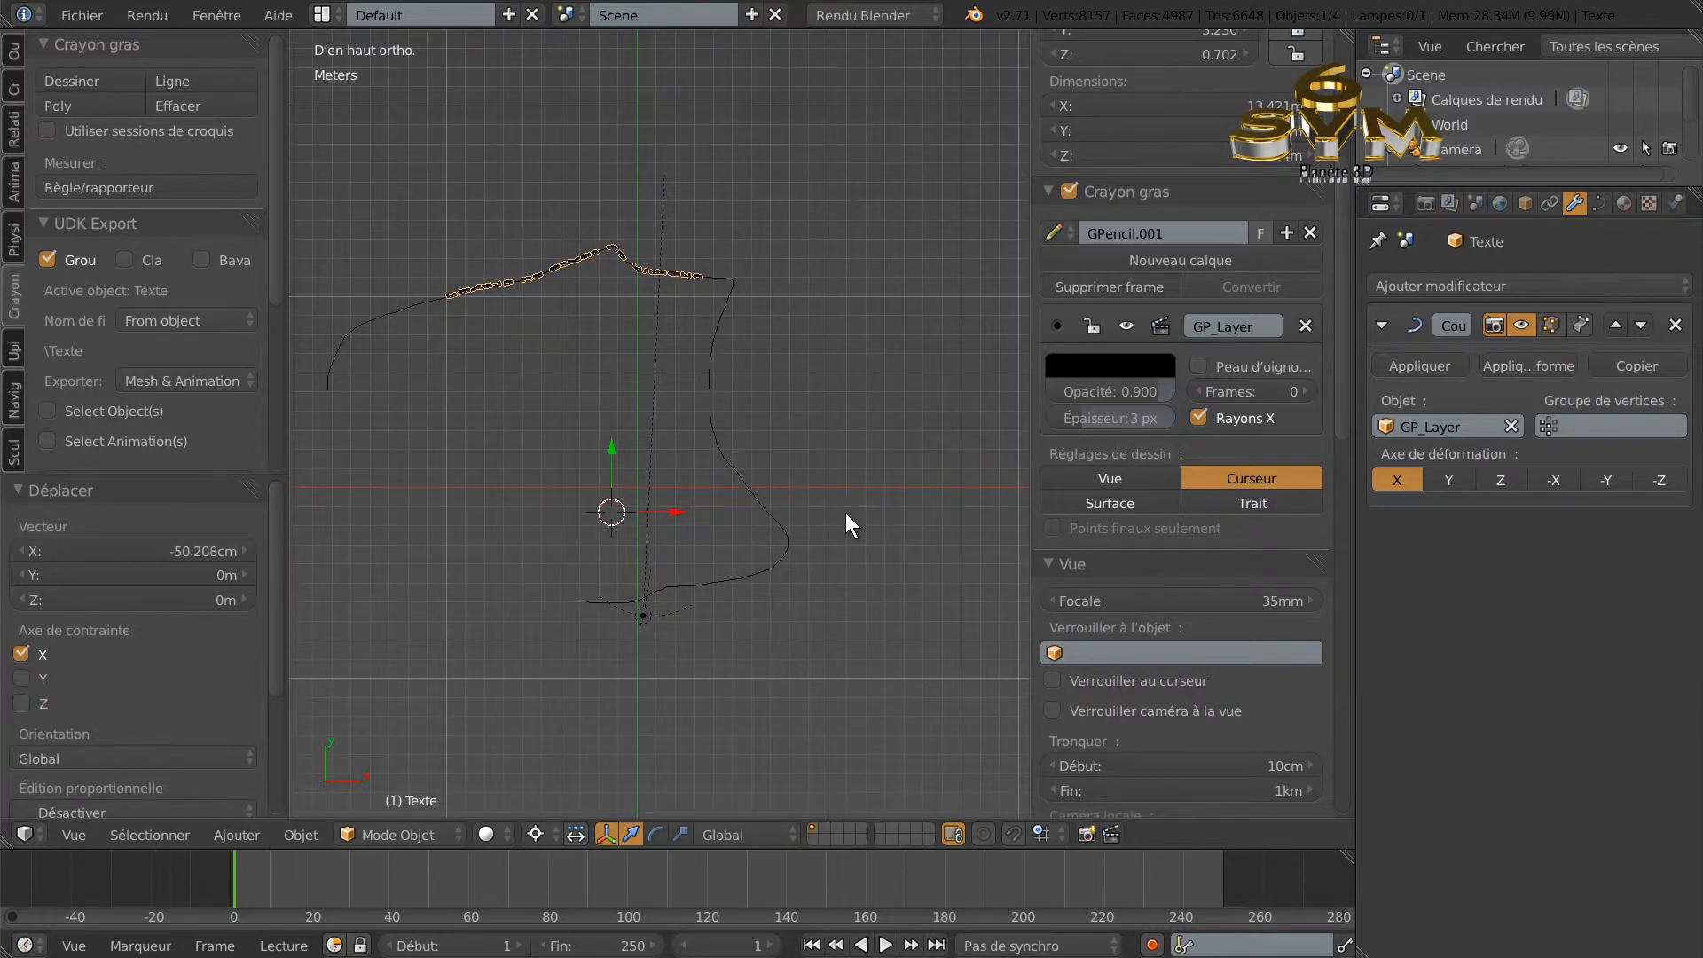
Show the text from the front orthographic view in an enlarged 3D viewport.
key(KP_1)
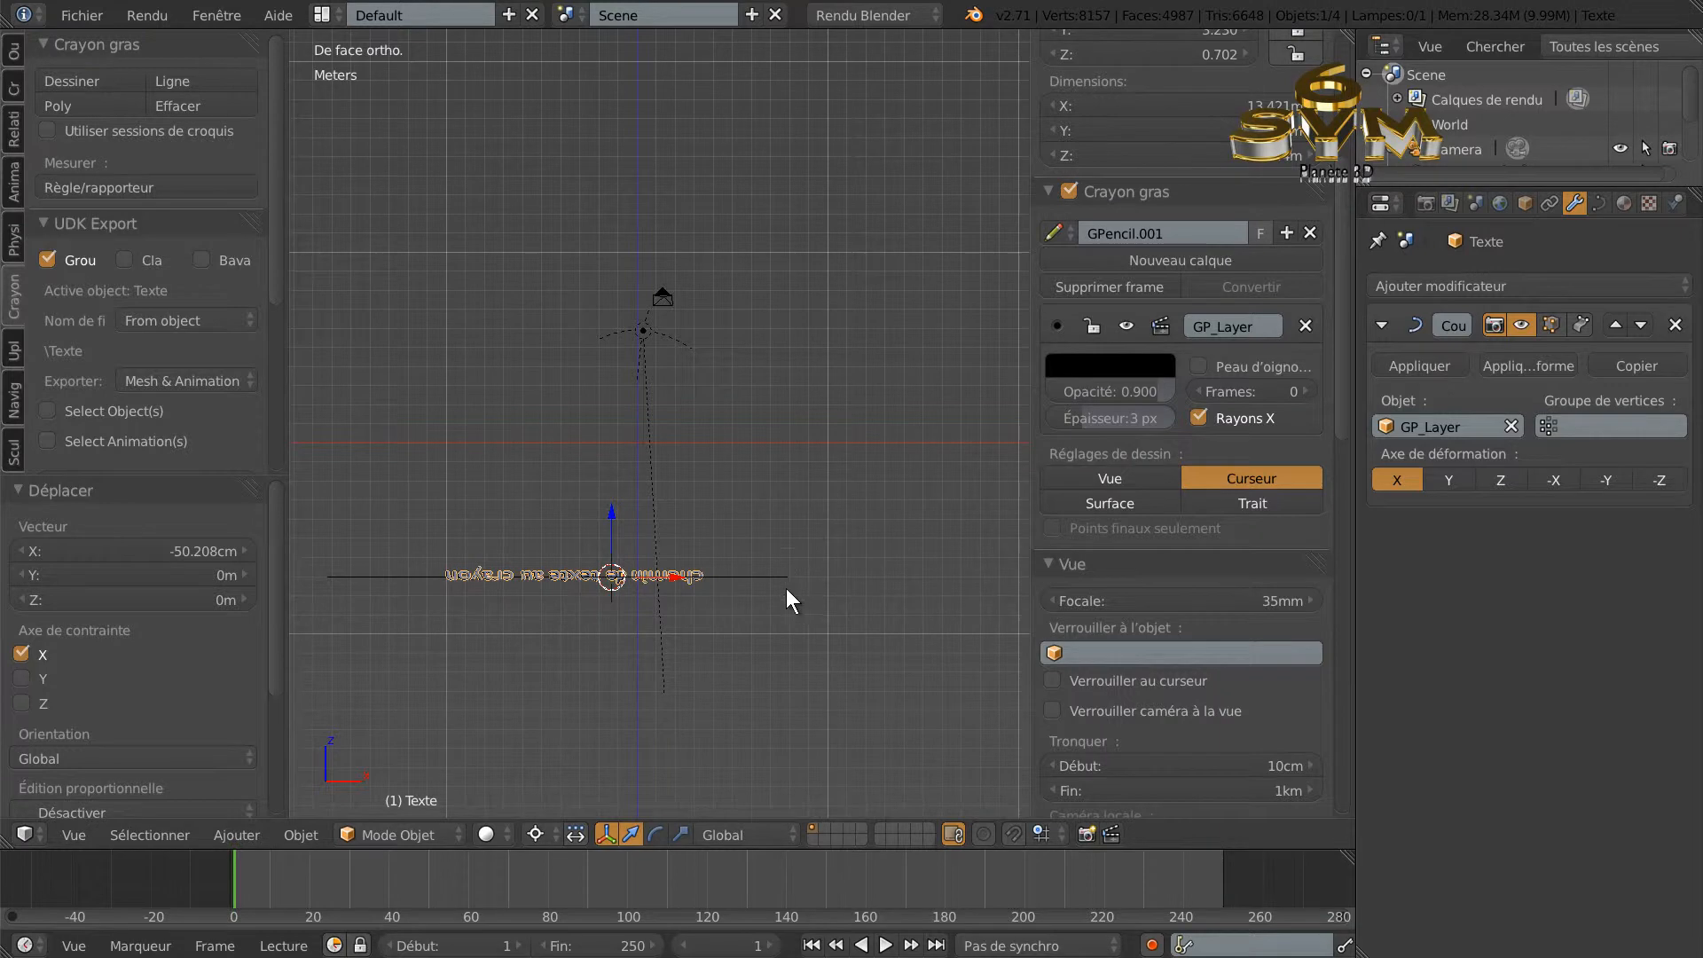
drag(1029, 480, 1270, 491)
shift+middle_drag(871, 614, 935, 518)
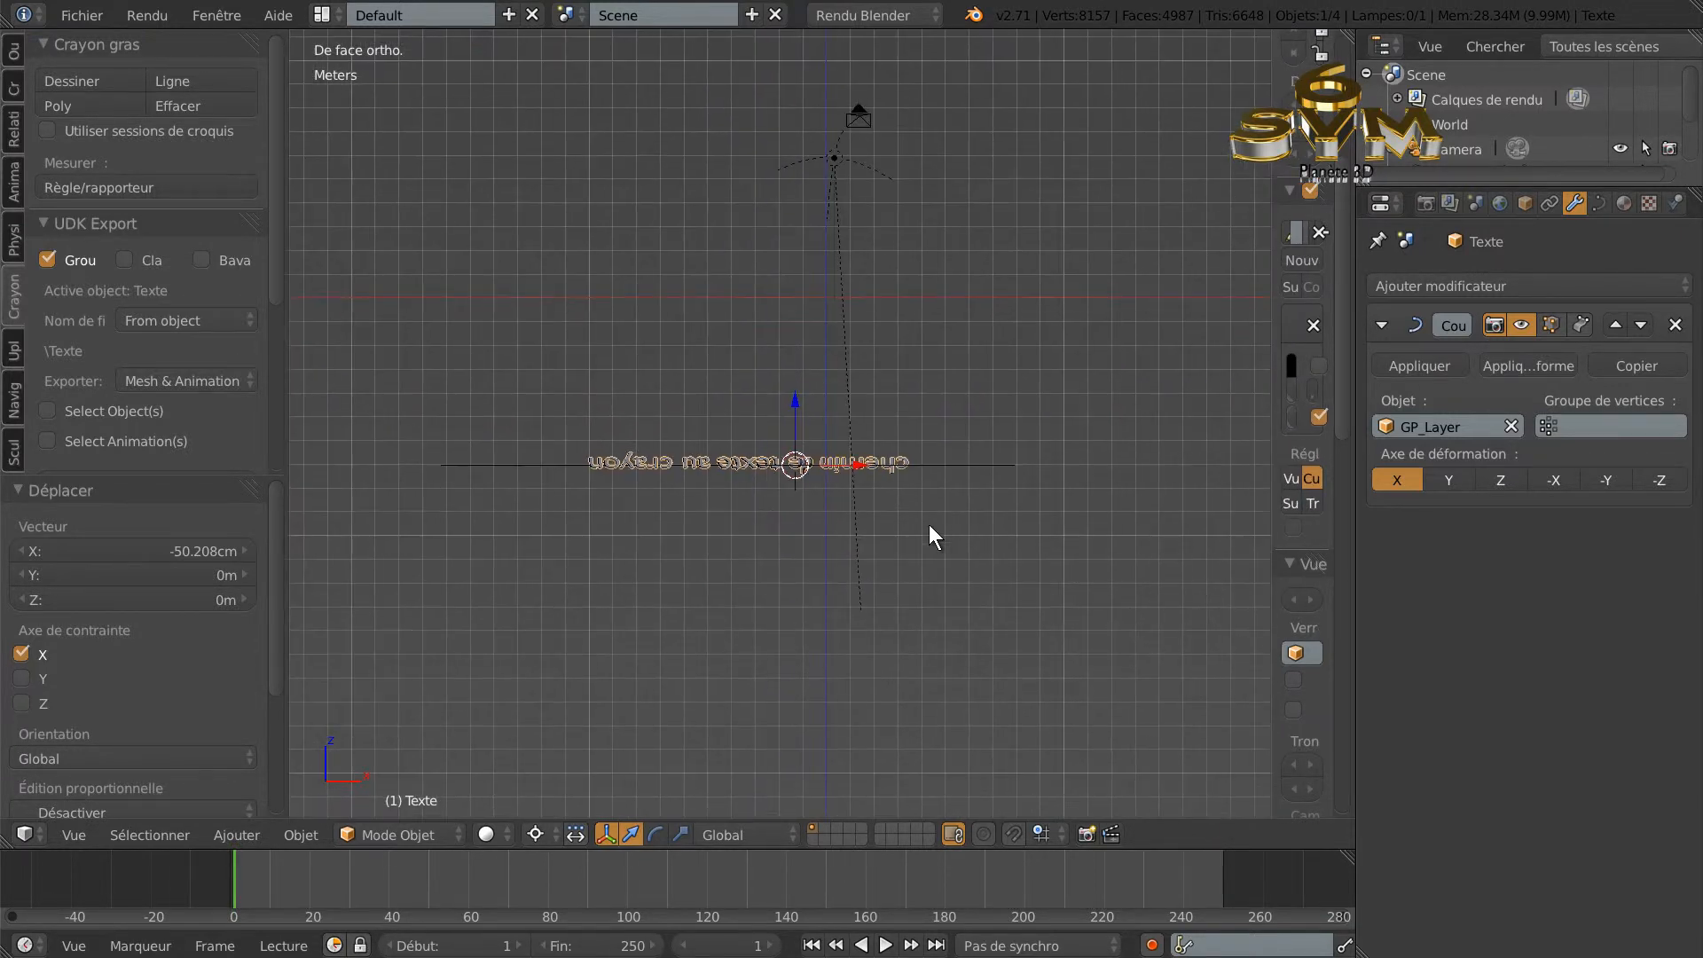
scroll(902, 524, up, 3)
Try to scale the text along Z by about 0.78 around the 3D cursor, and undo it.
click(680, 832)
drag(806, 429, 866, 446)
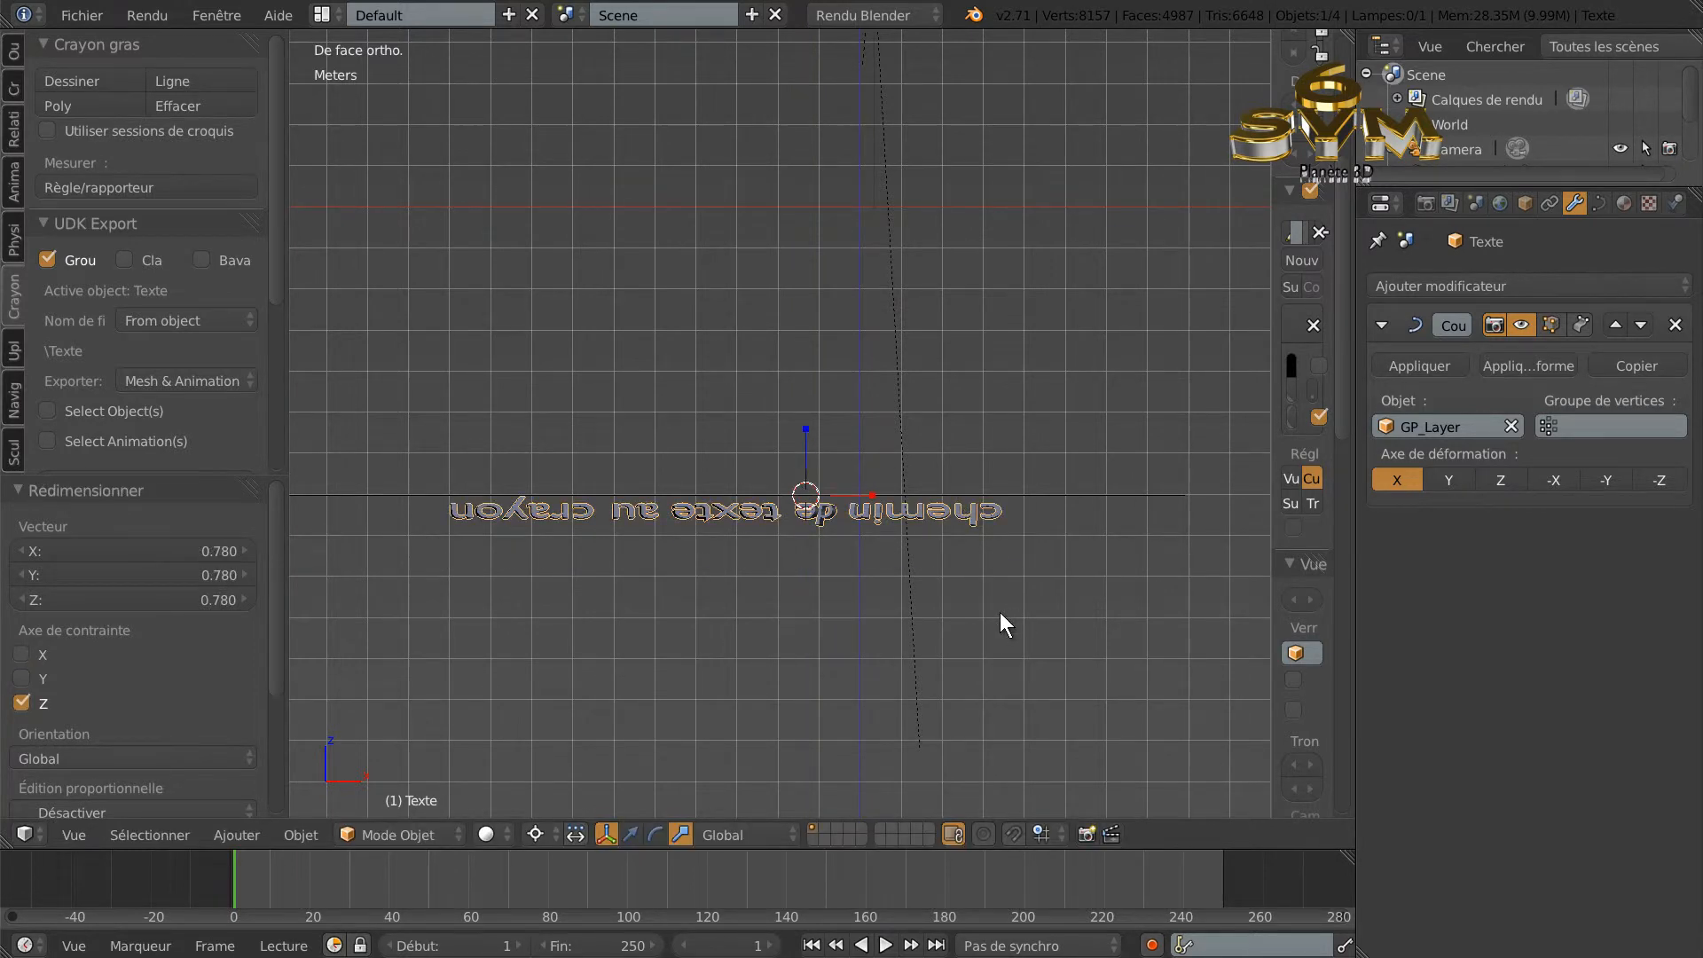
key(ctrl+z)
Set the pivot point to Barycentre and flip the text vertically by scaling it about -1.37 along Z.
click(553, 831)
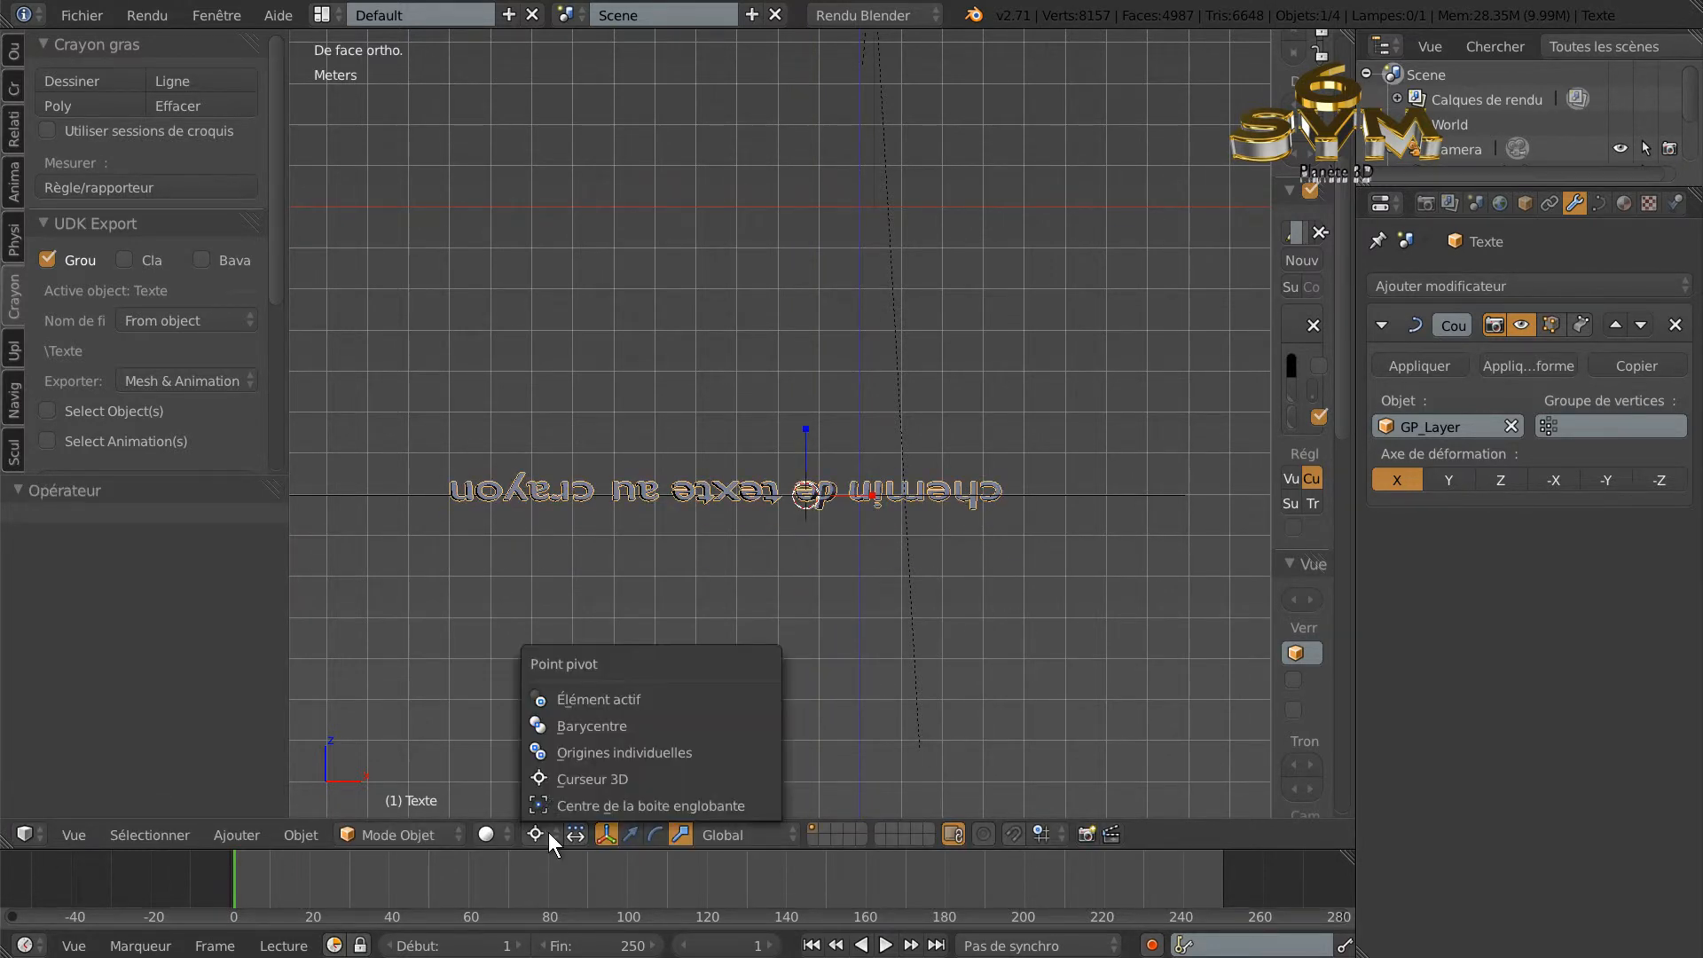
click(570, 726)
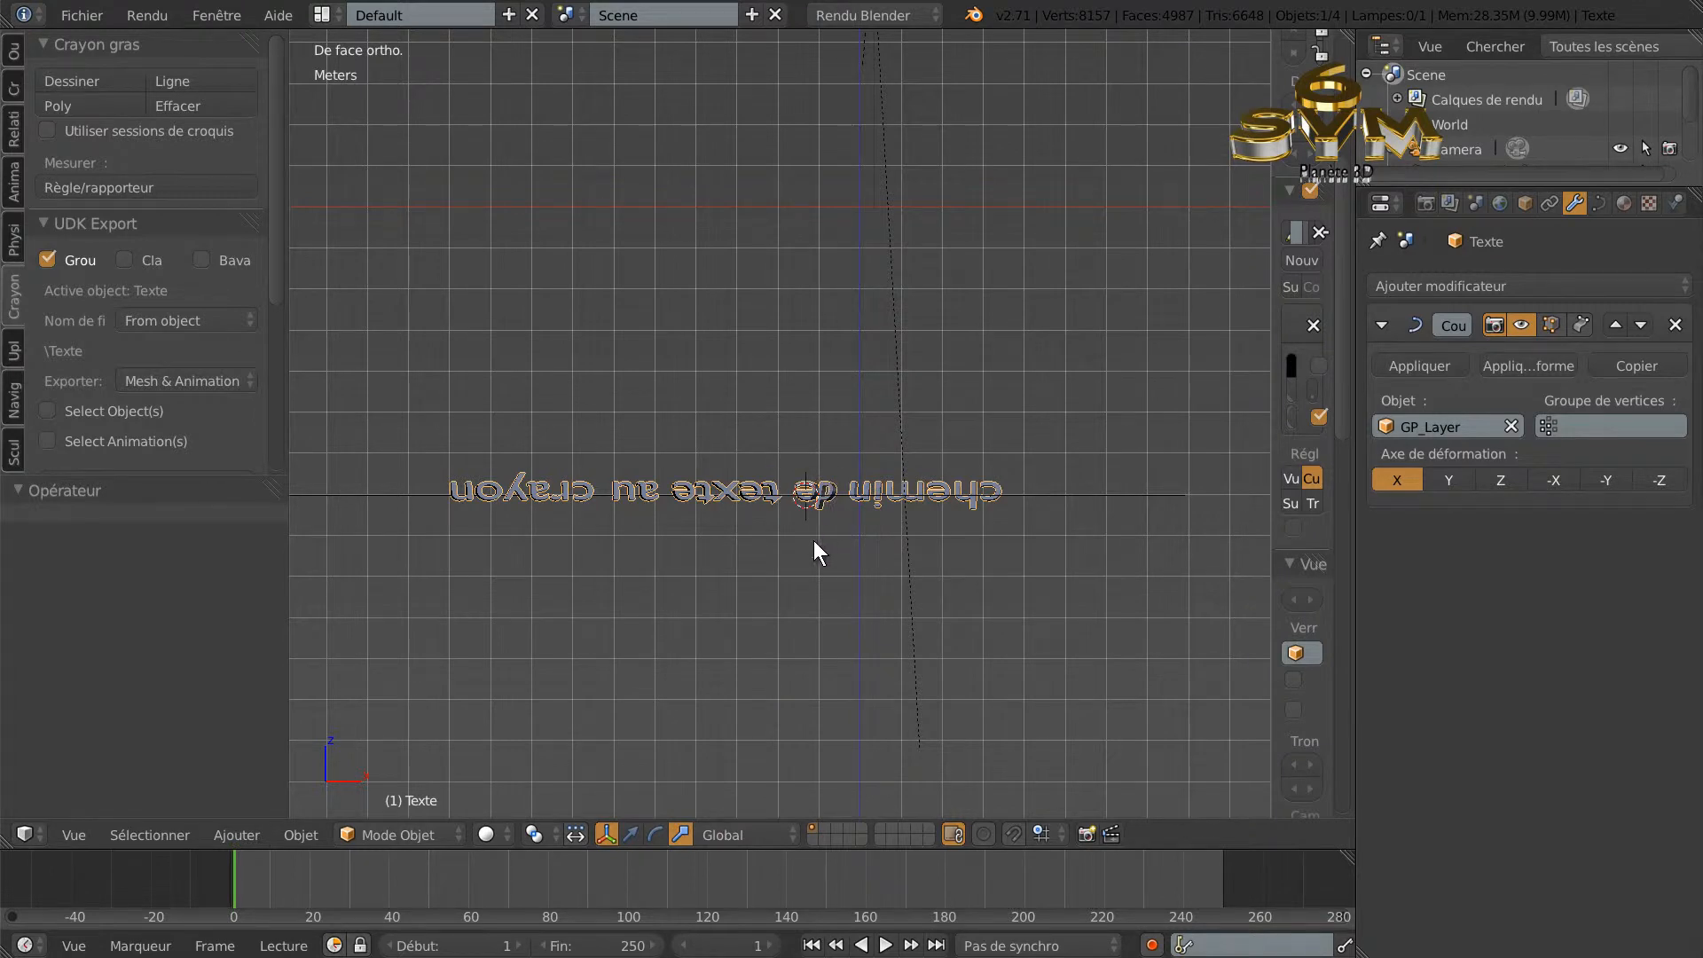
scroll(820, 561, down, 5)
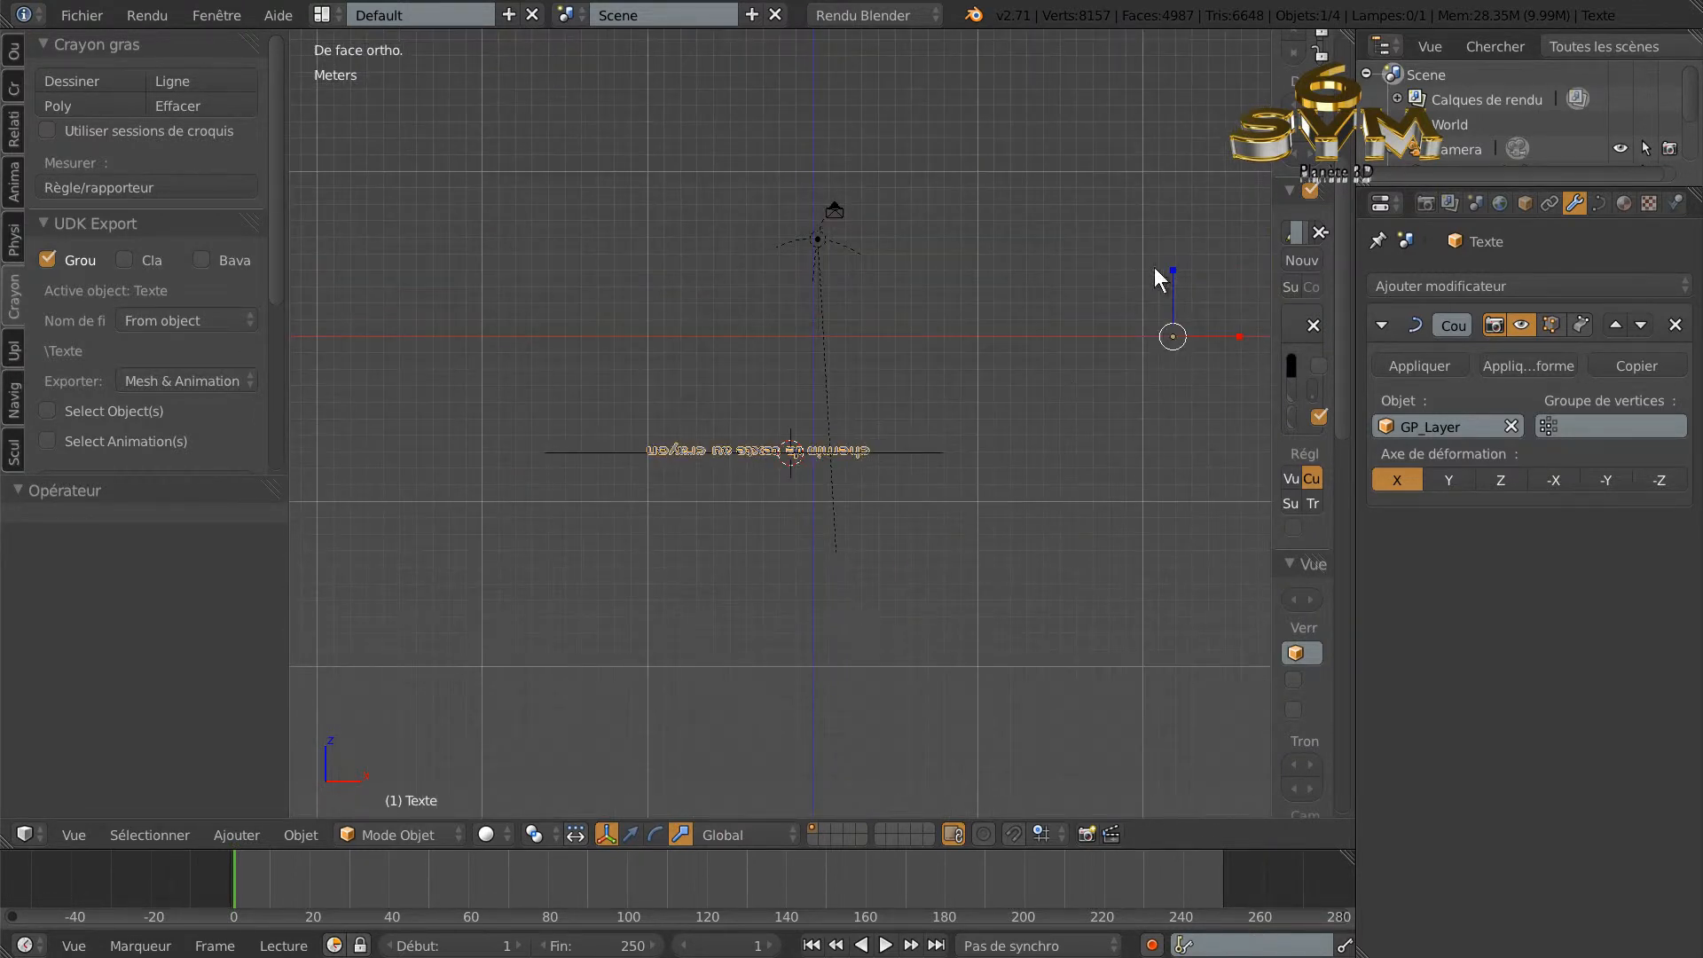
key(s)
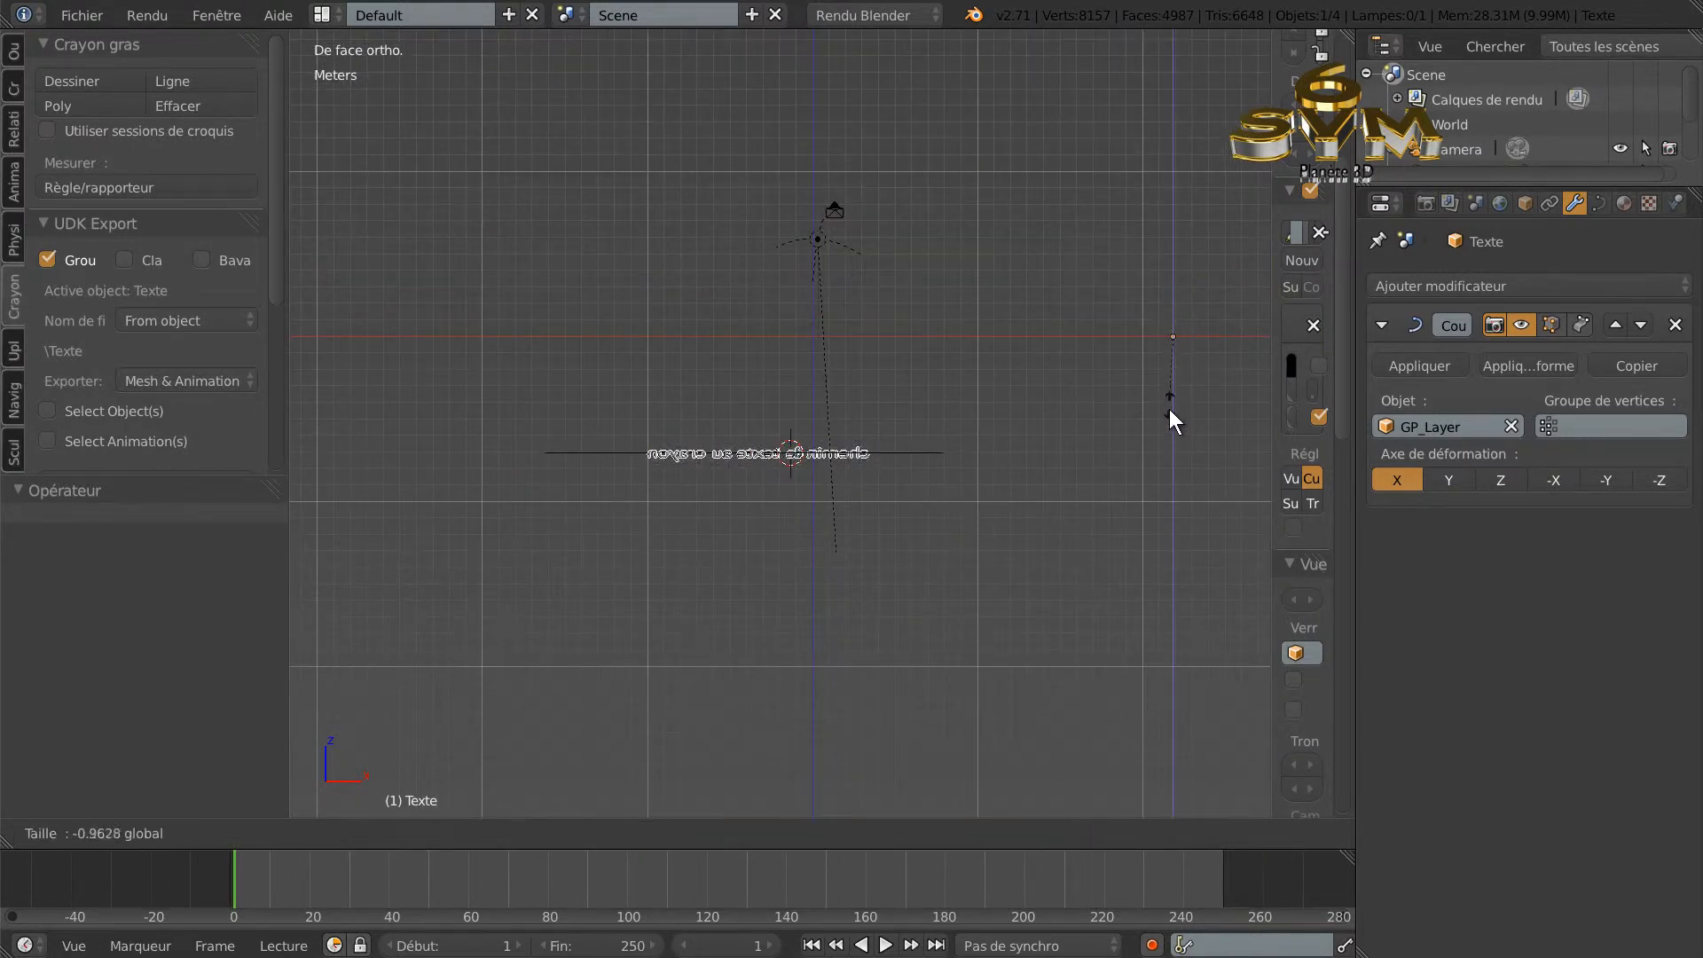
click(1162, 431)
scroll(939, 531, up, 1)
scroll(944, 522, up, 1)
shift+middle_drag(889, 516, 755, 515)
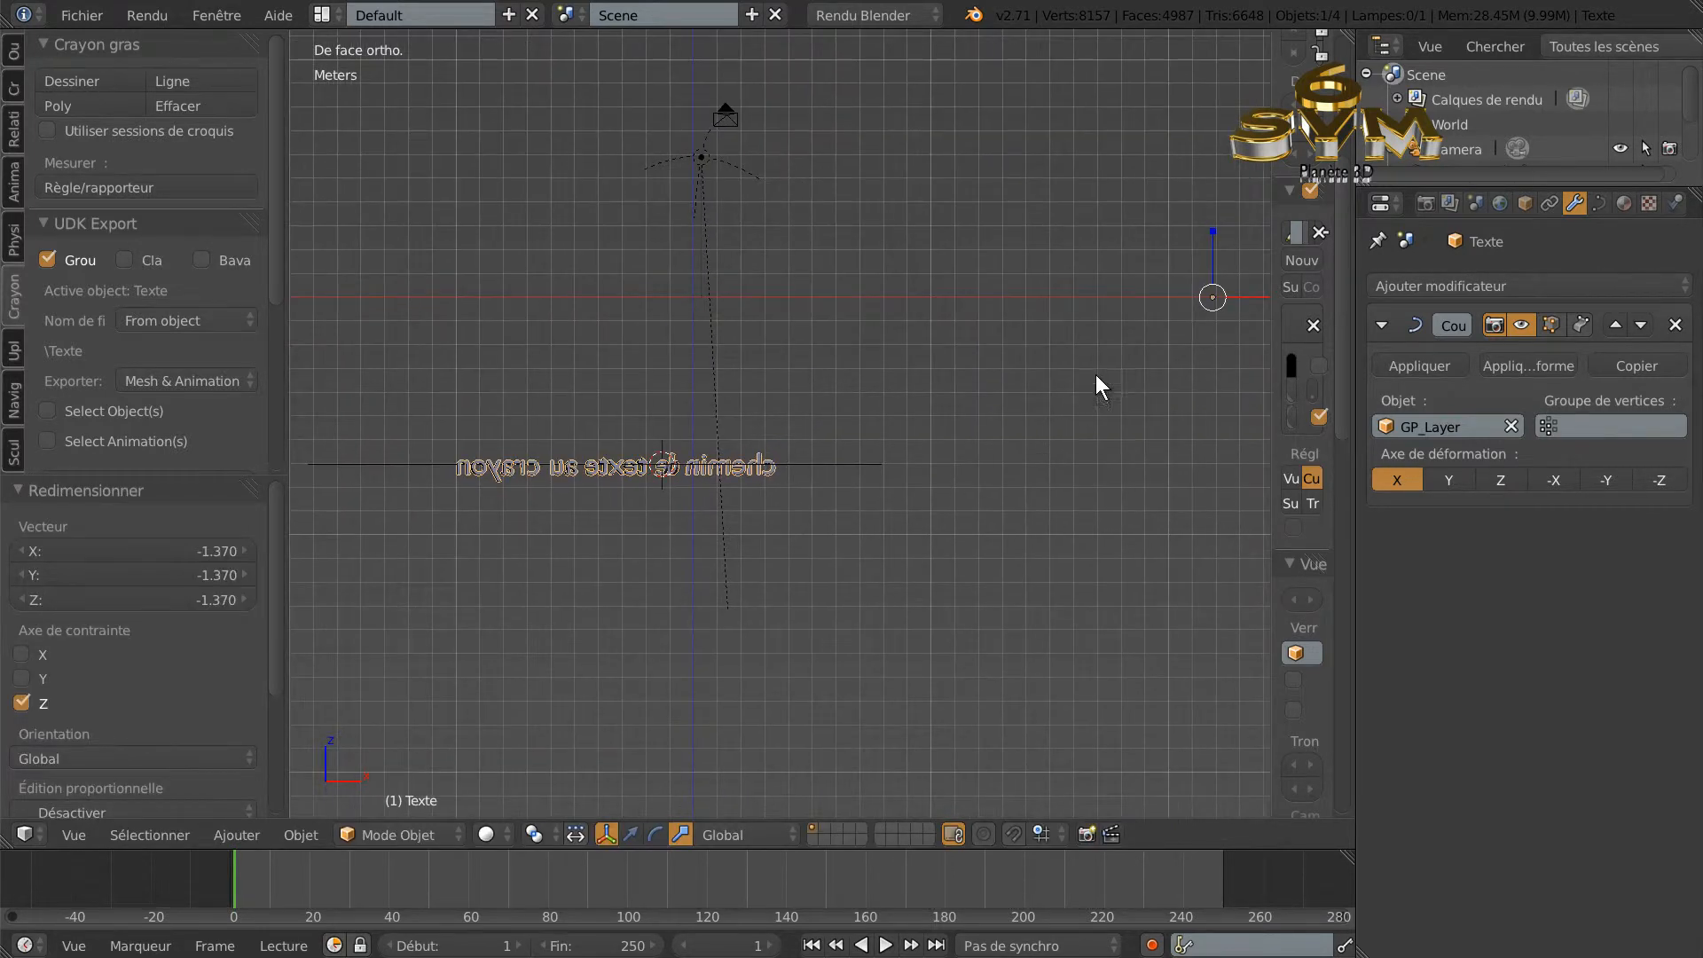
Mirror the text horizontally by scaling it about -1.6 along X so that it reads correctly.
scroll(1163, 348, down, 2)
key(s)
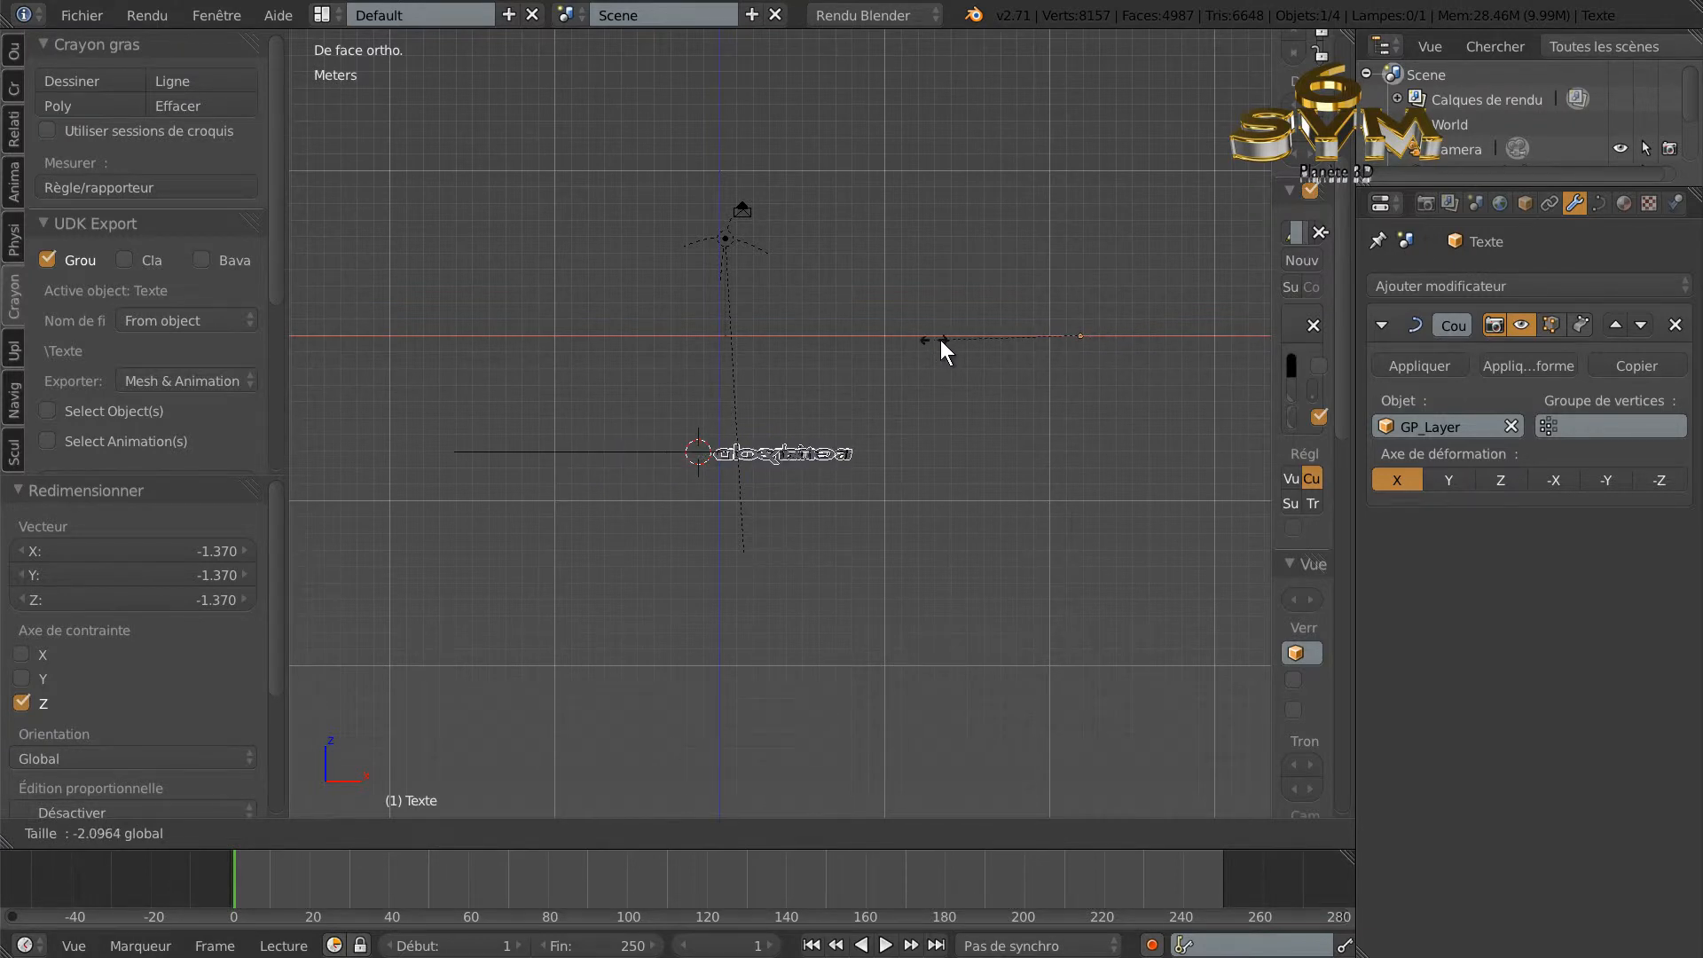
click(960, 390)
middle_drag(957, 413, 929, 498)
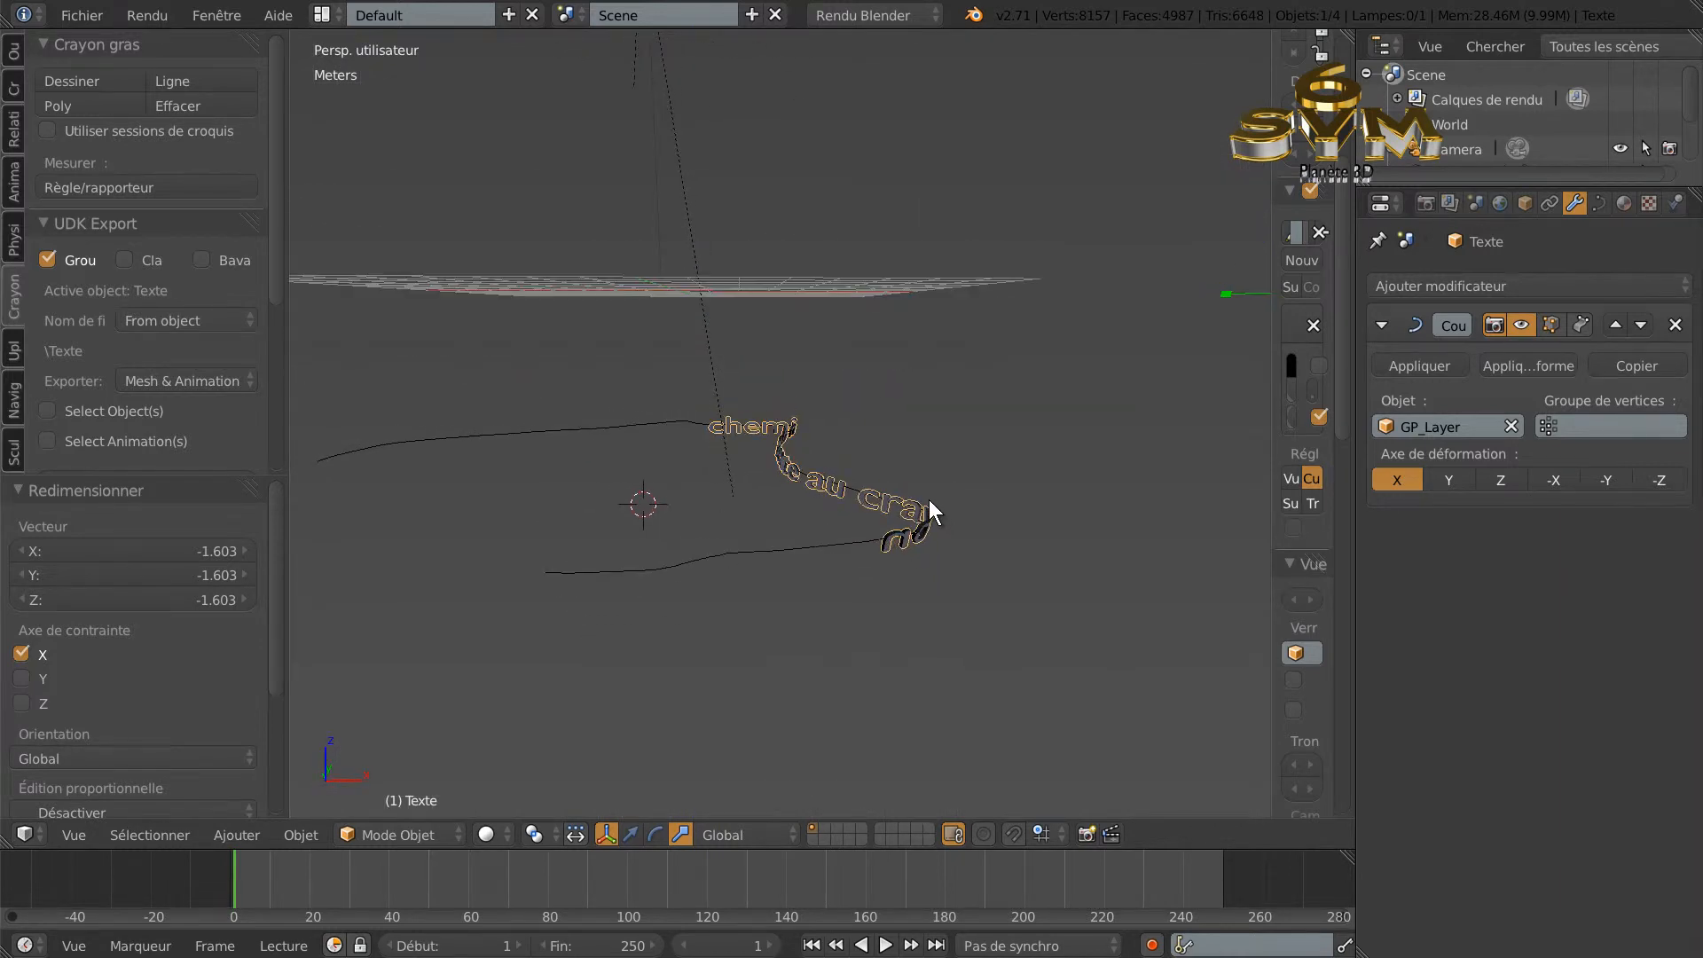
Set the pivot to Curseur 3D, place the cursor below the curve, and move the text about -13.5 m along X.
click(537, 834)
click(584, 774)
click(714, 641)
click(631, 833)
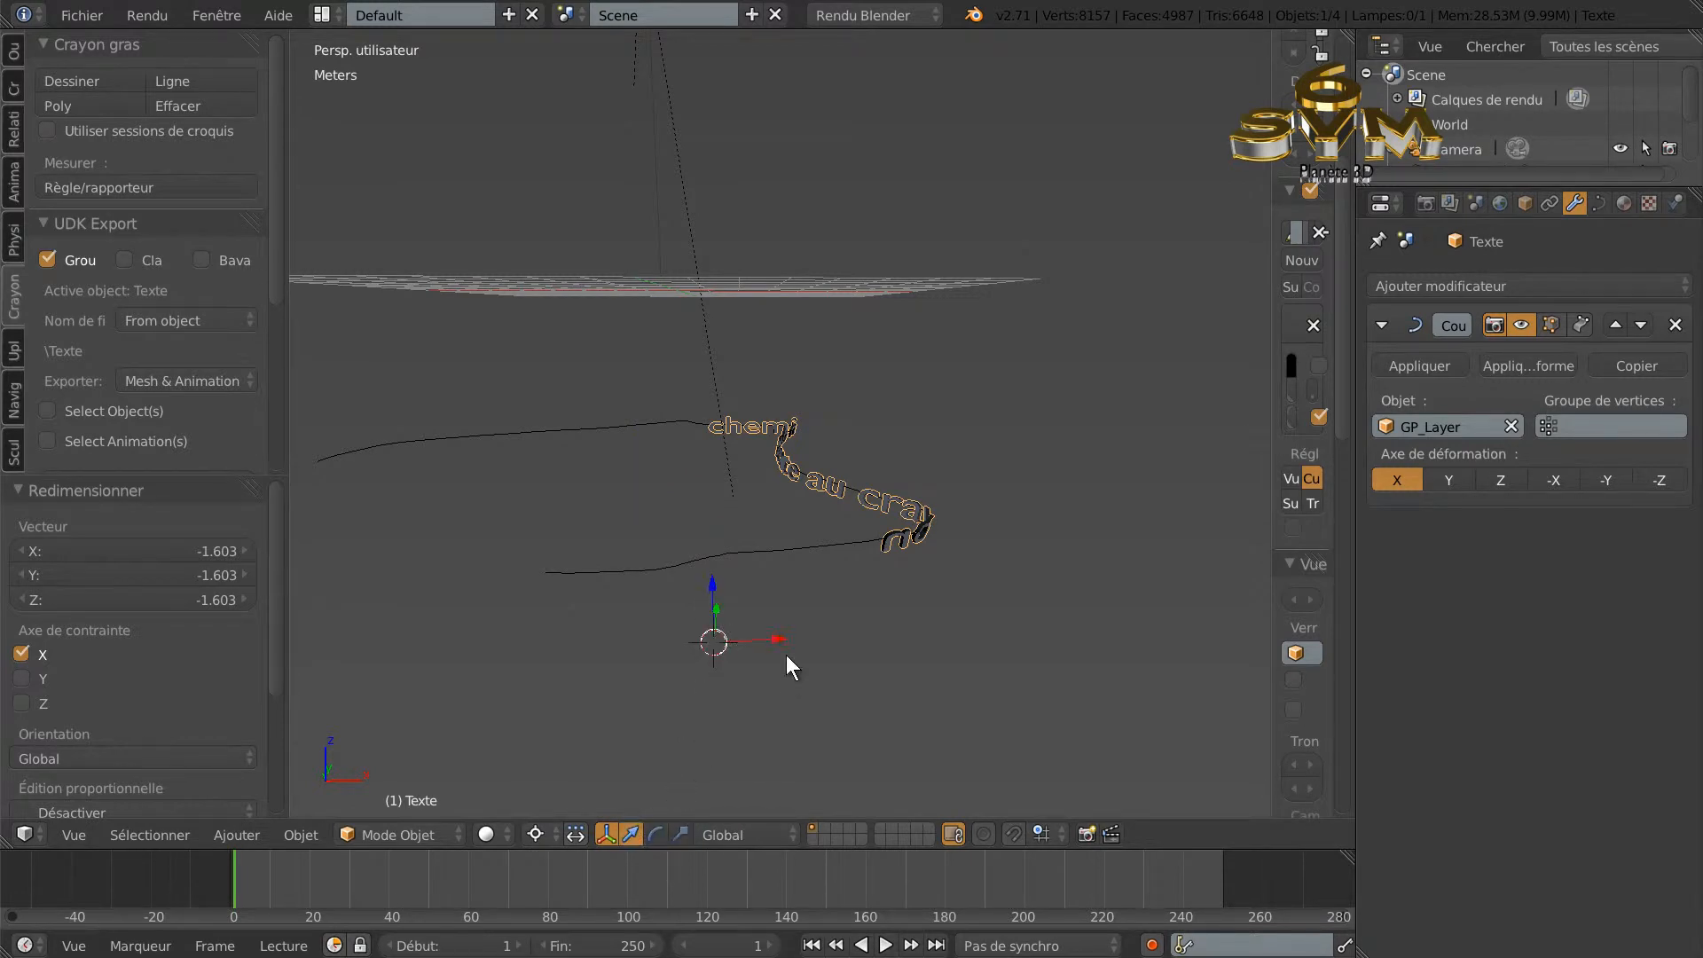
drag(797, 636, 365, 636)
middle_drag(455, 621, 769, 619)
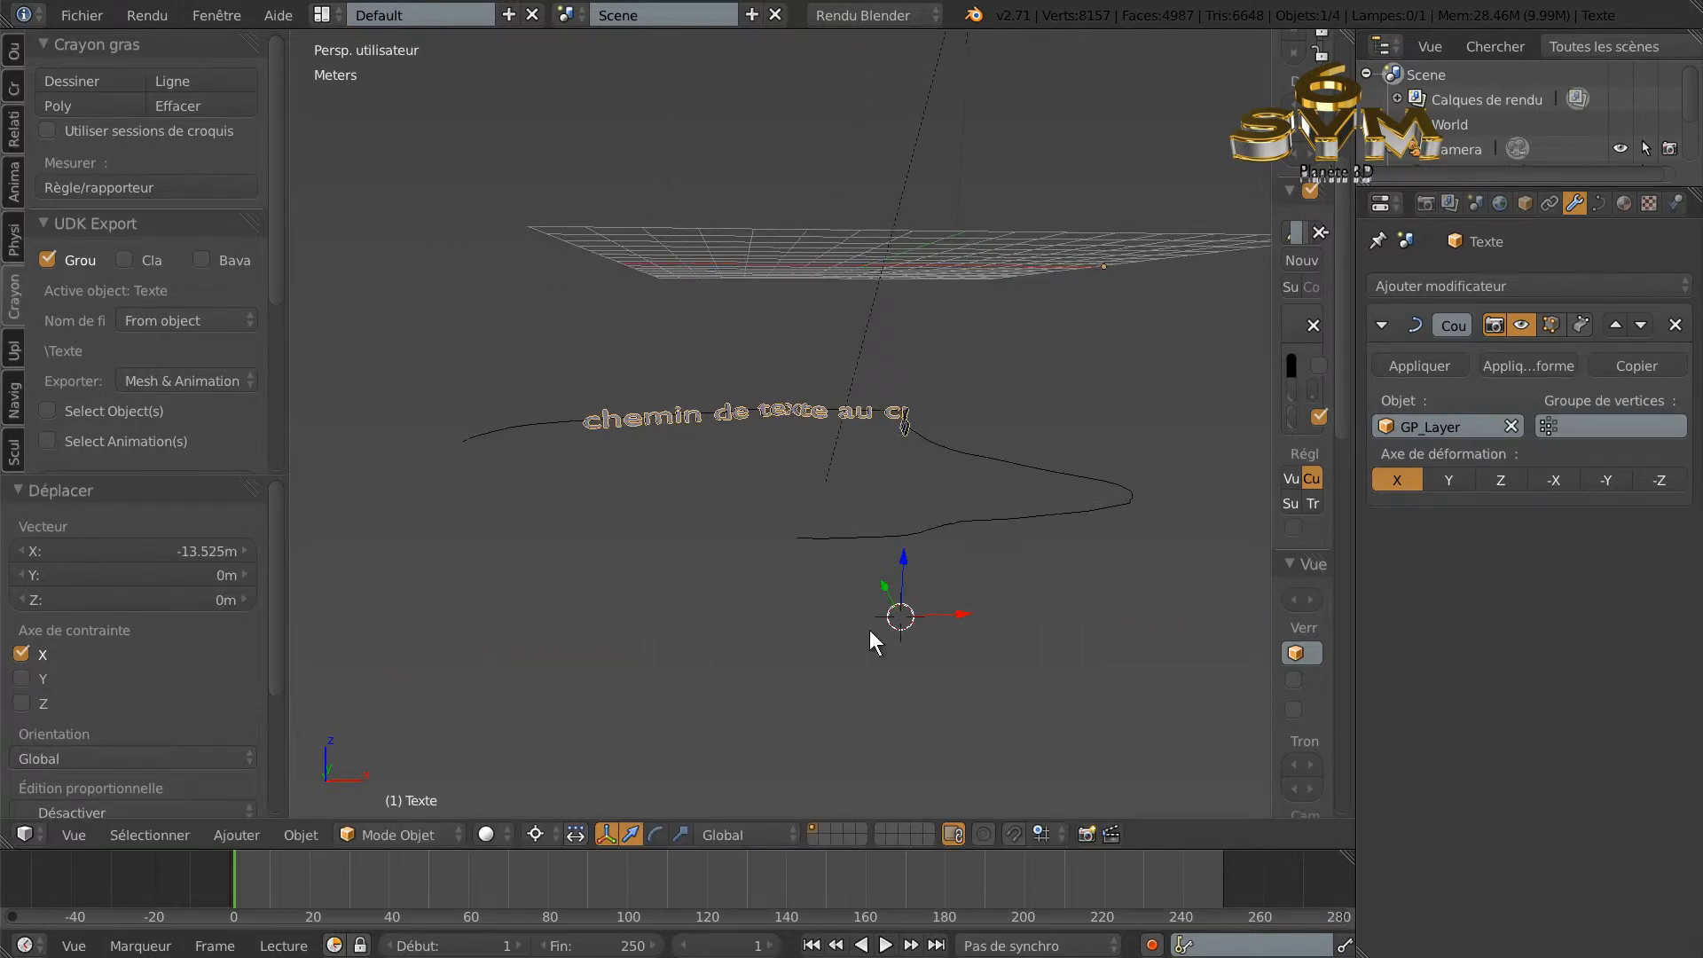
Move the text along X by about -28.5 m past the curve's start, and bring it back about 0.7 m.
drag(957, 611, 1038, 580)
middle_drag(787, 594, 776, 537)
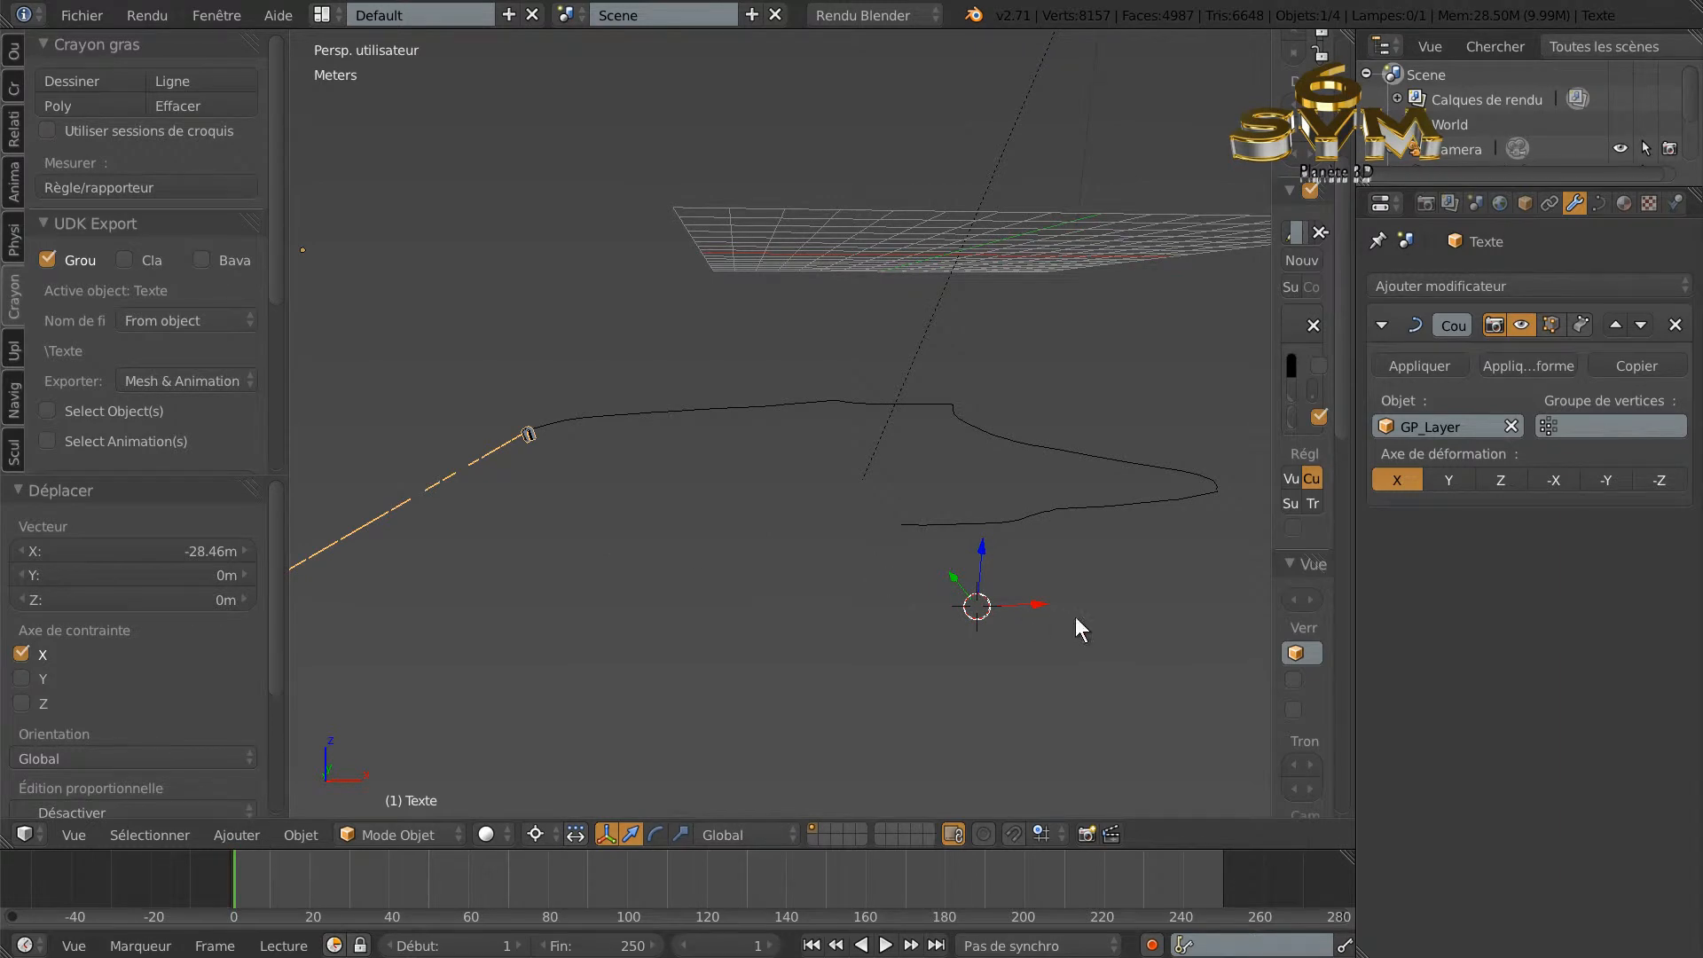
drag(1020, 601, 1031, 598)
middle_drag(780, 582, 689, 572)
Place the 3D cursor near the curve's start and move the text along X by about 5.1 m plus 16.3 m.
click(697, 551)
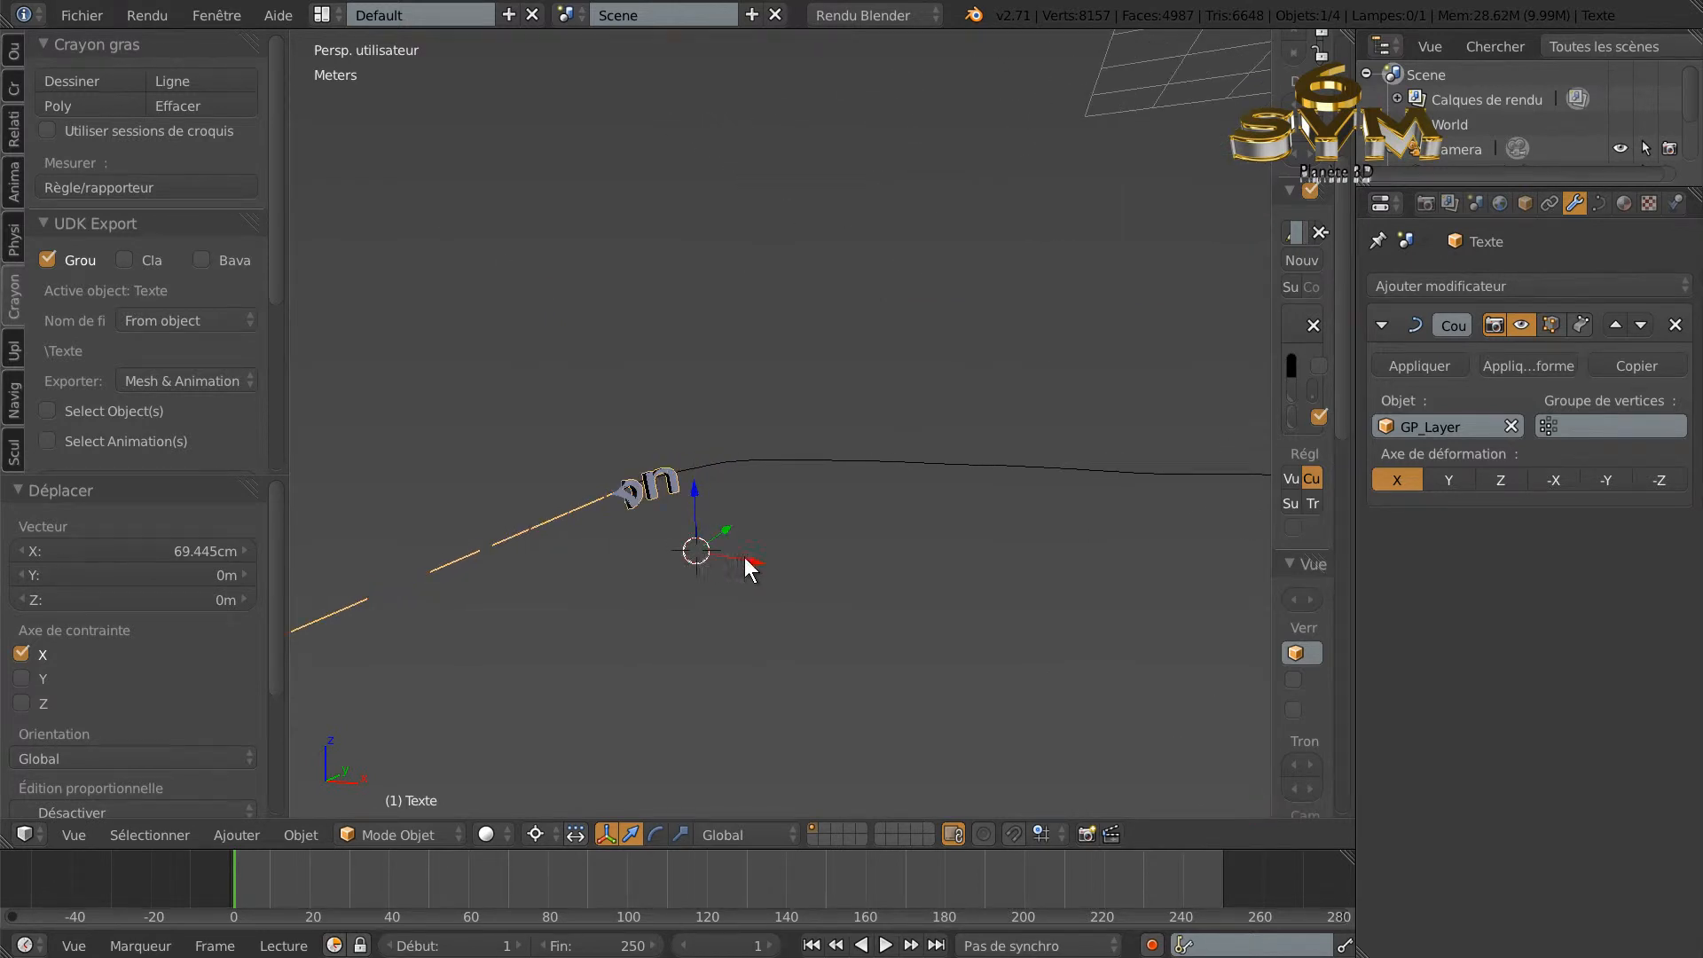
drag(742, 551, 1136, 562)
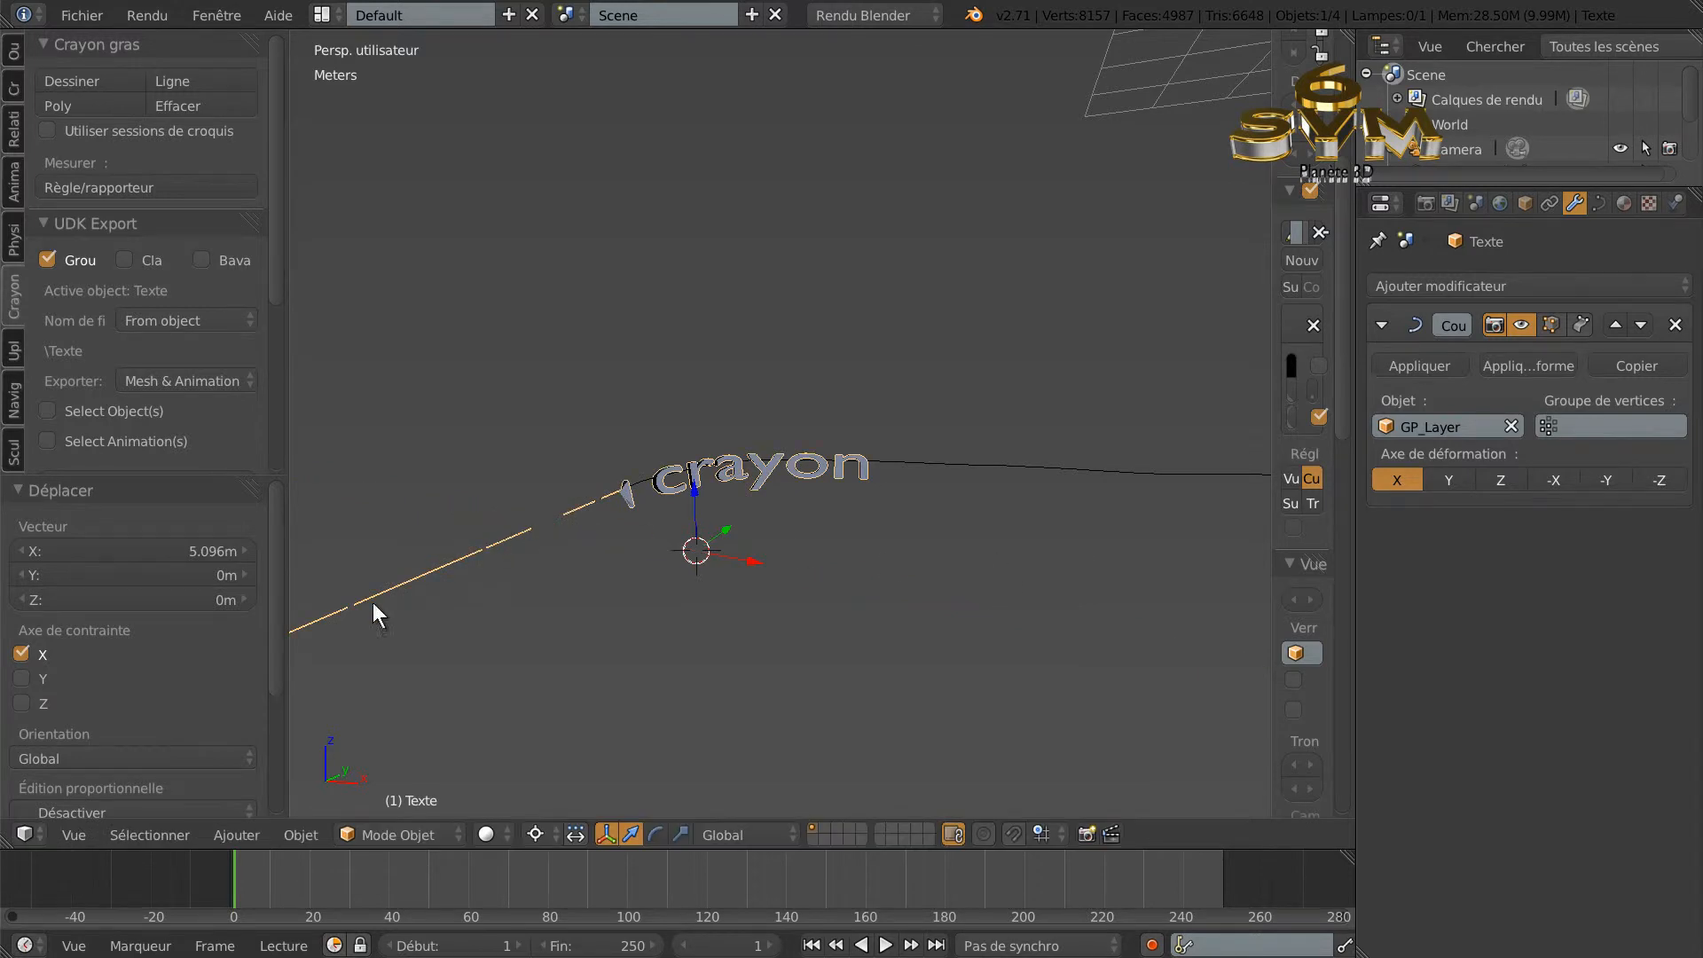
drag(758, 559, 1184, 707)
middle_drag(1184, 706, 853, 660)
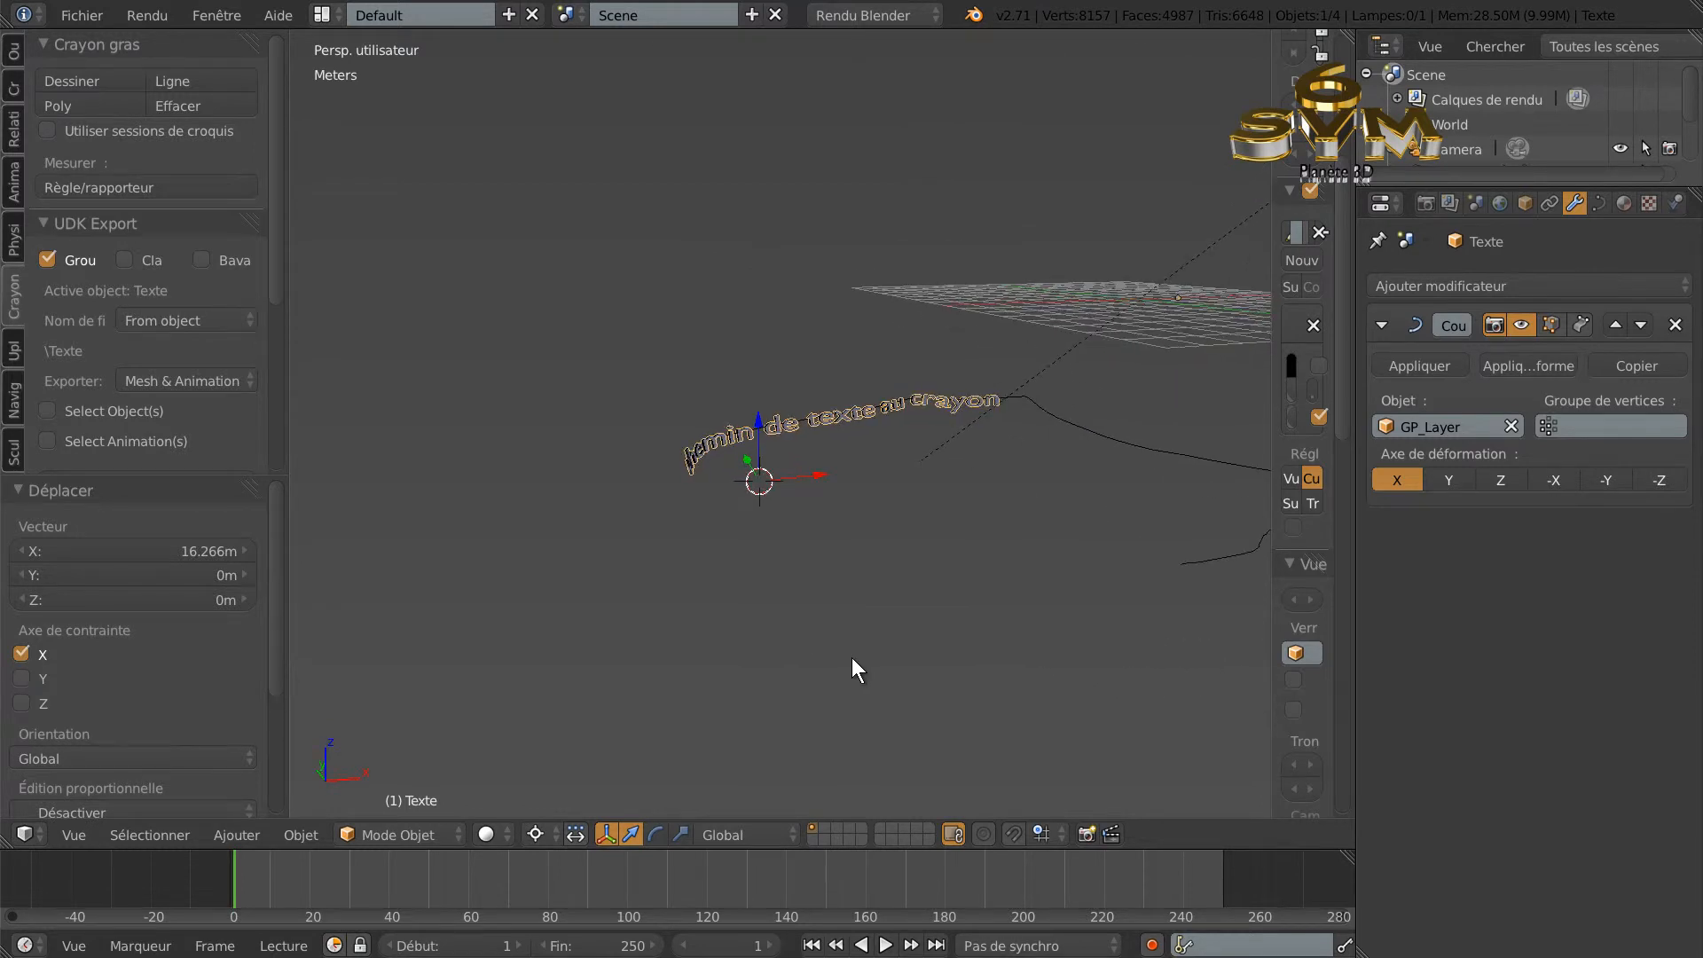
Delete the GP_Layer curve that the text follows.
right_click(1084, 433)
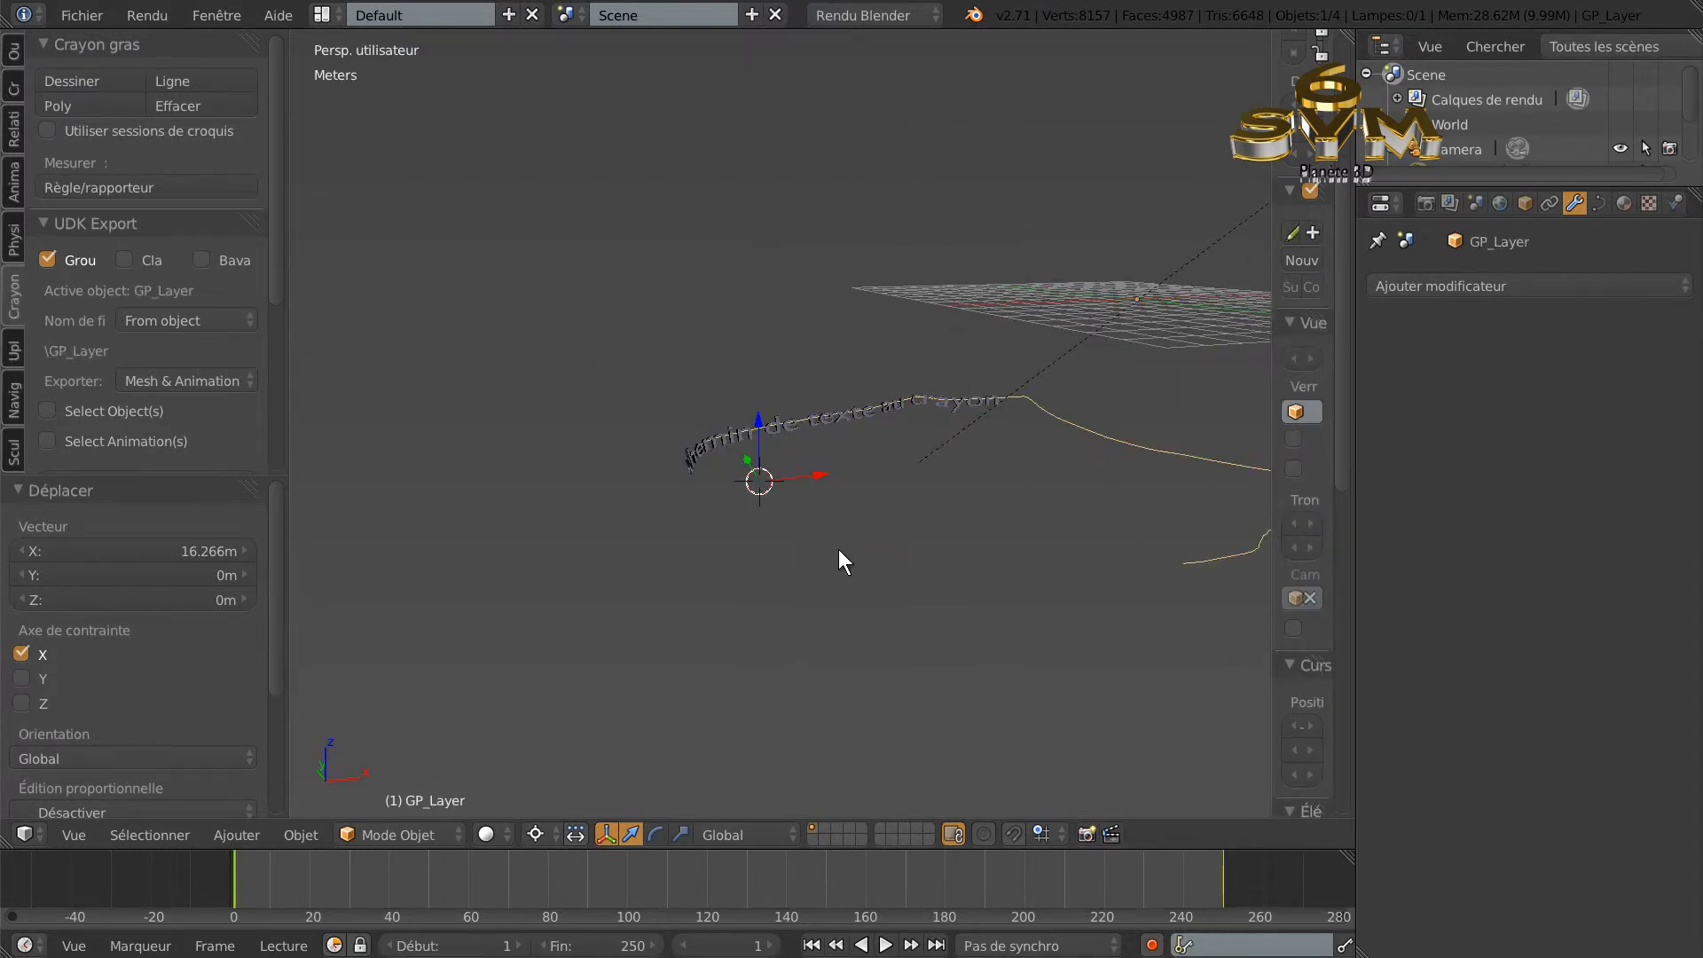
key(g)
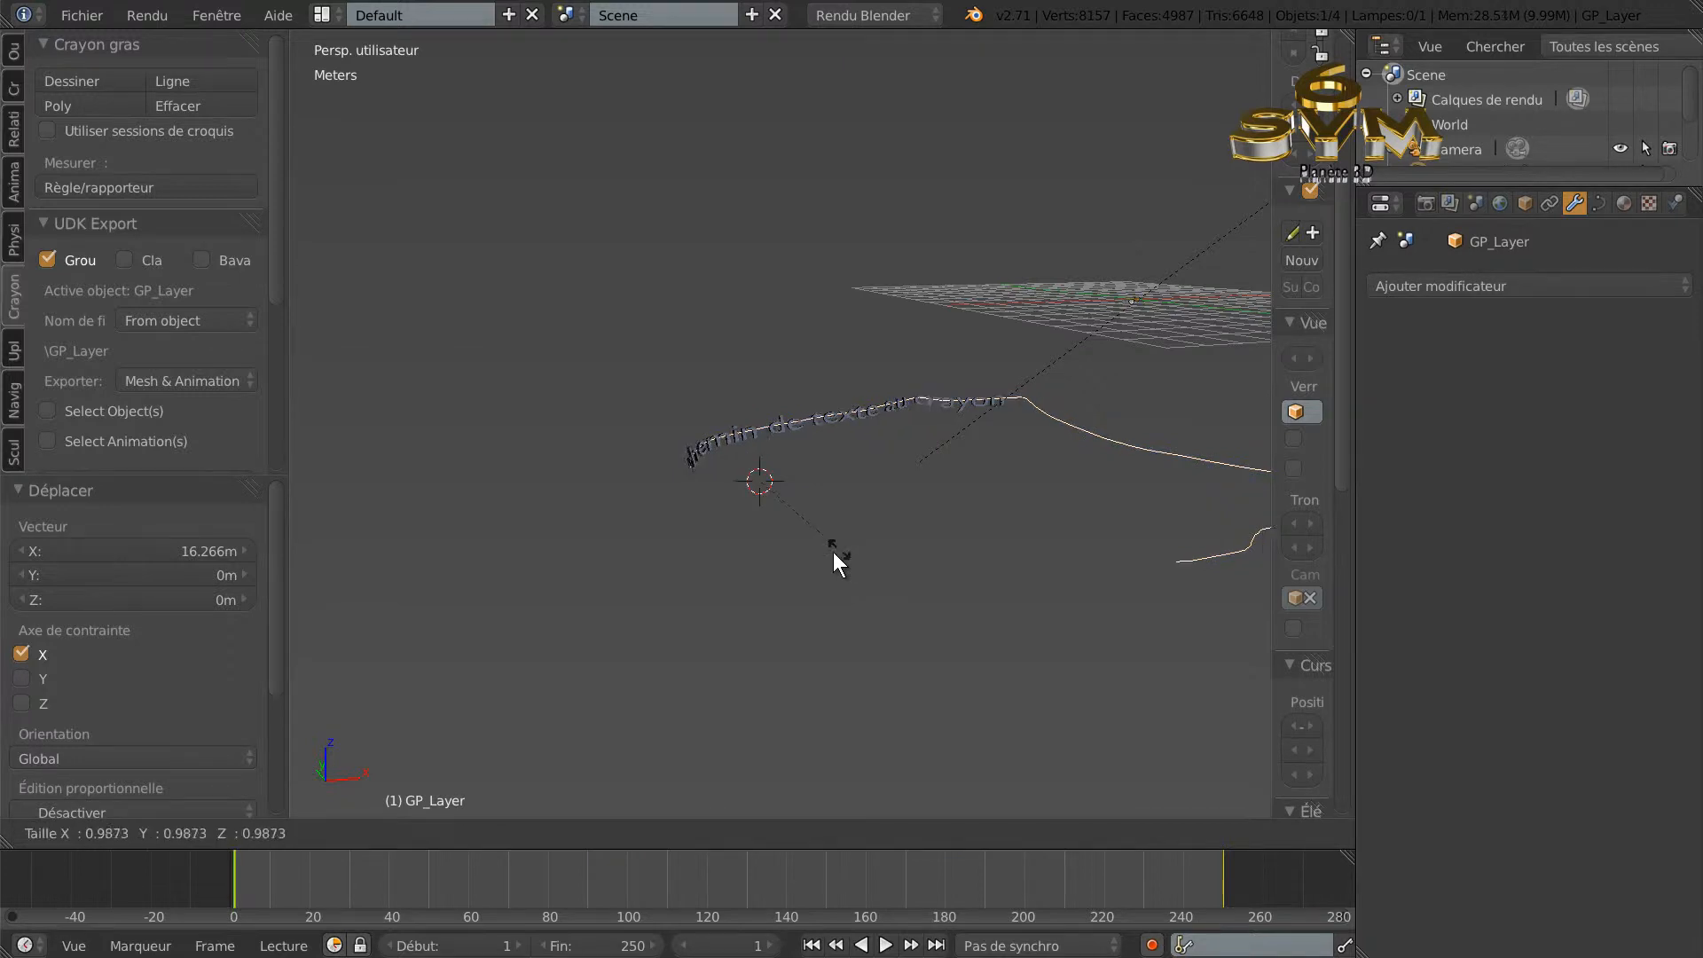
key(Escape)
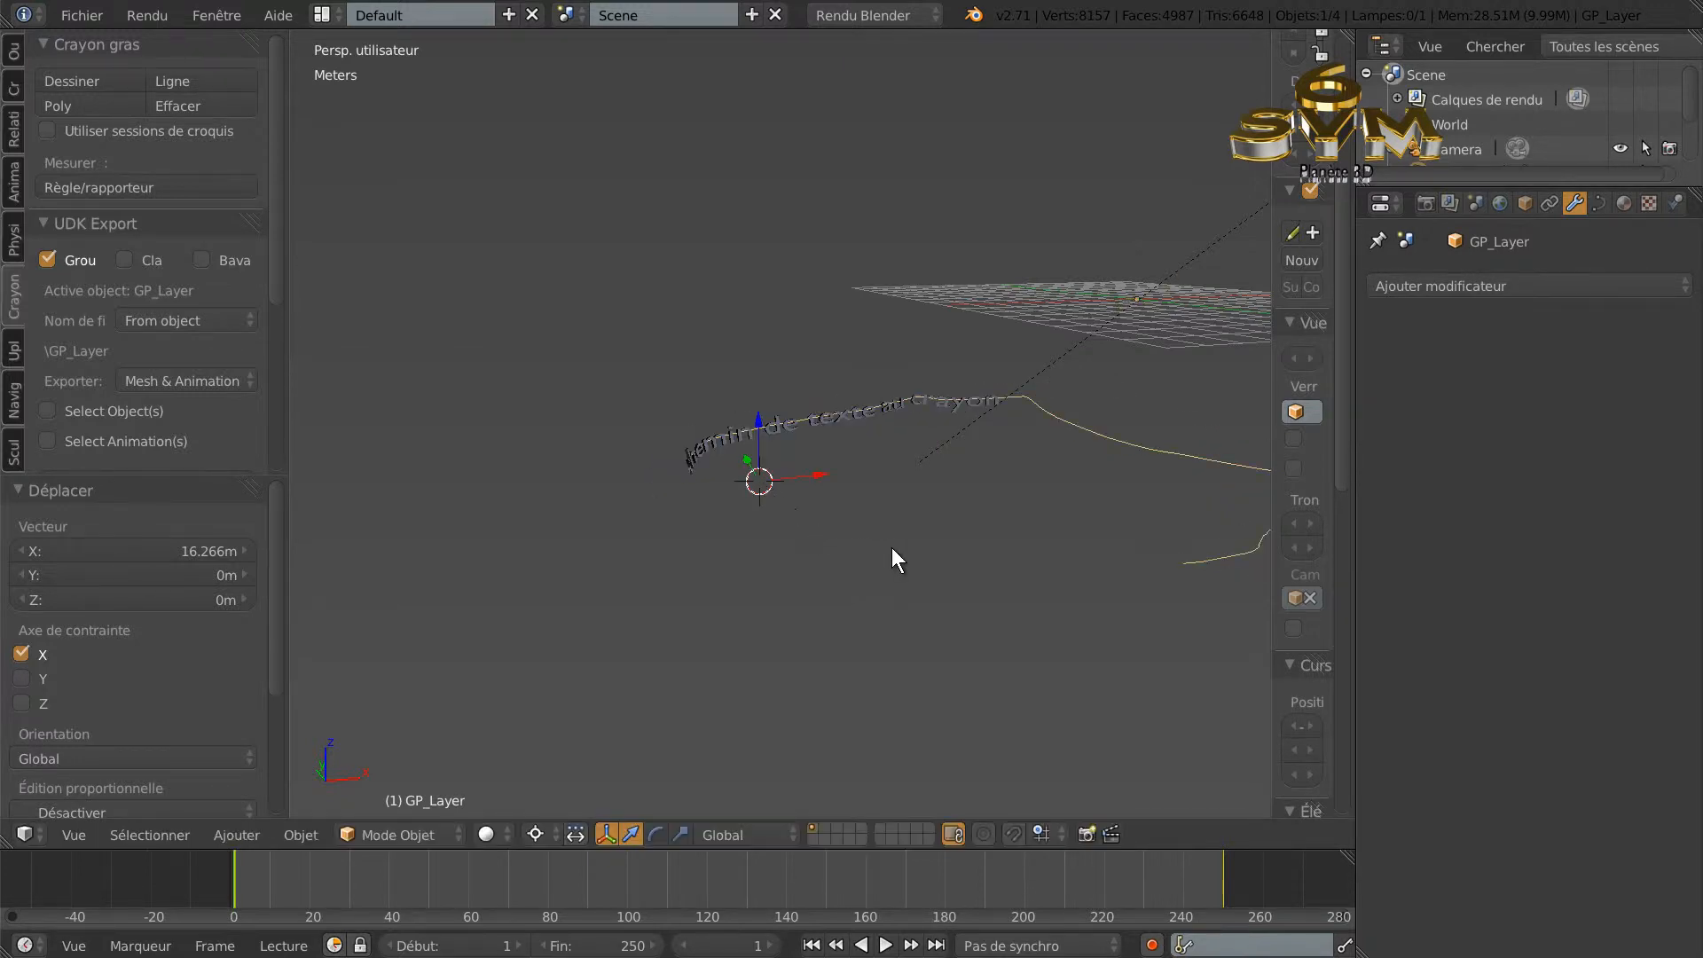
key(x)
click(1006, 538)
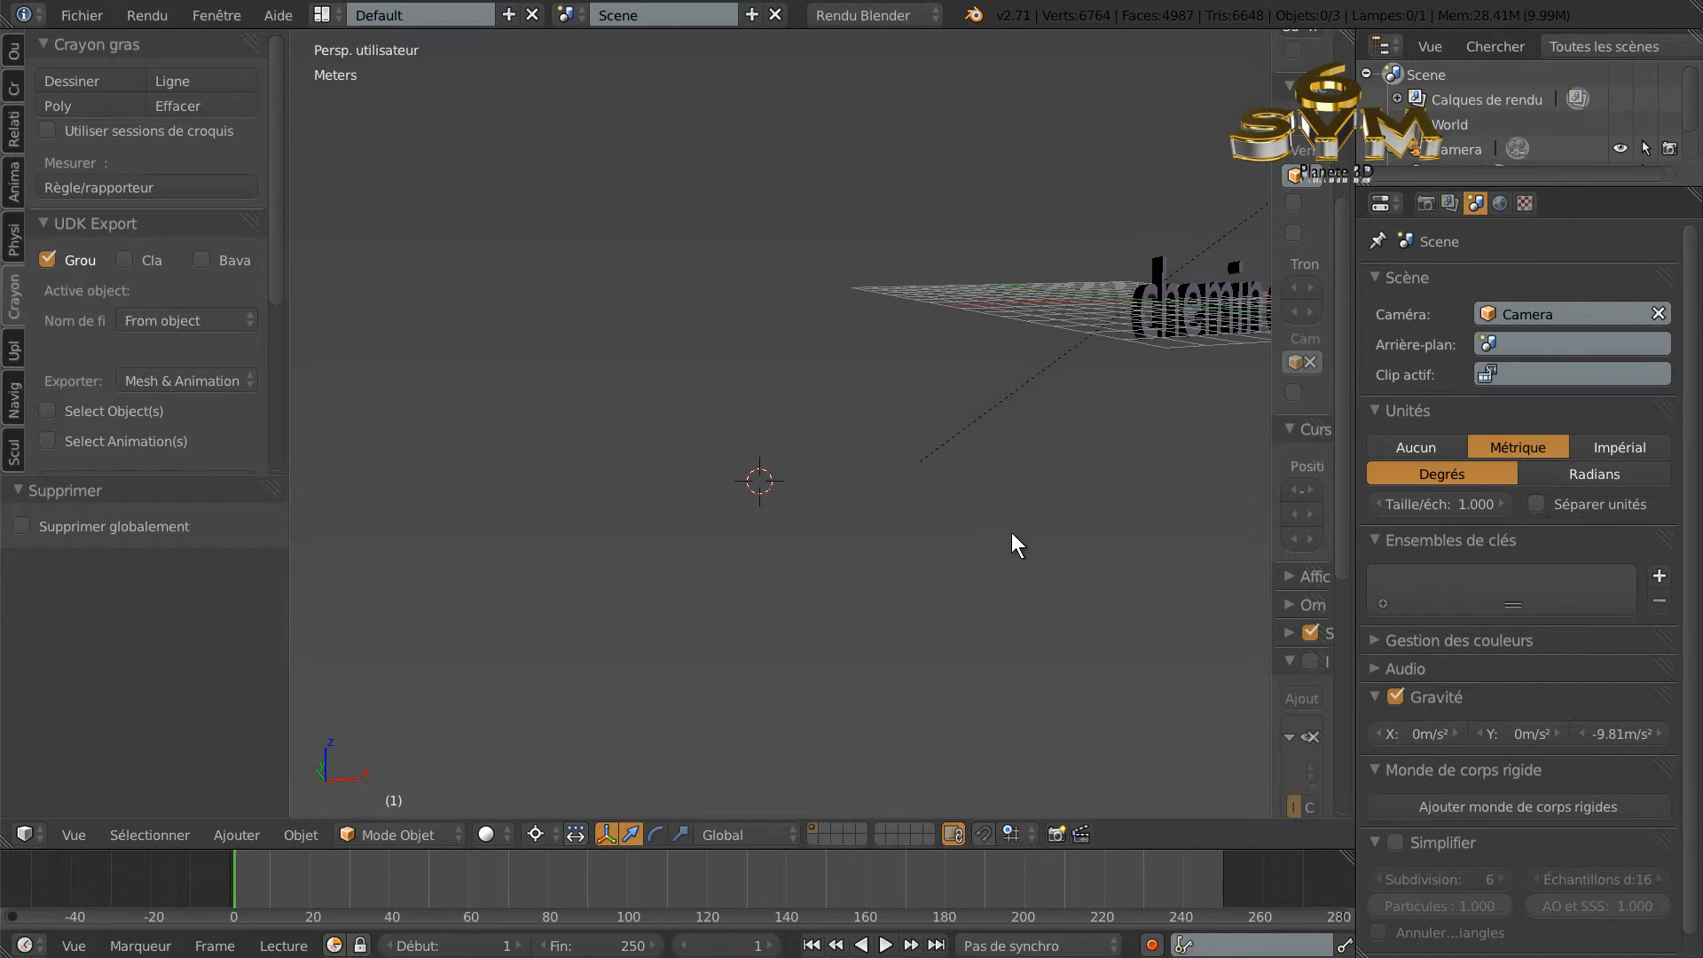
In the top orthographic view, draw a large angular open polyline around the text with the grease pencil Poly tool.
key(Home)
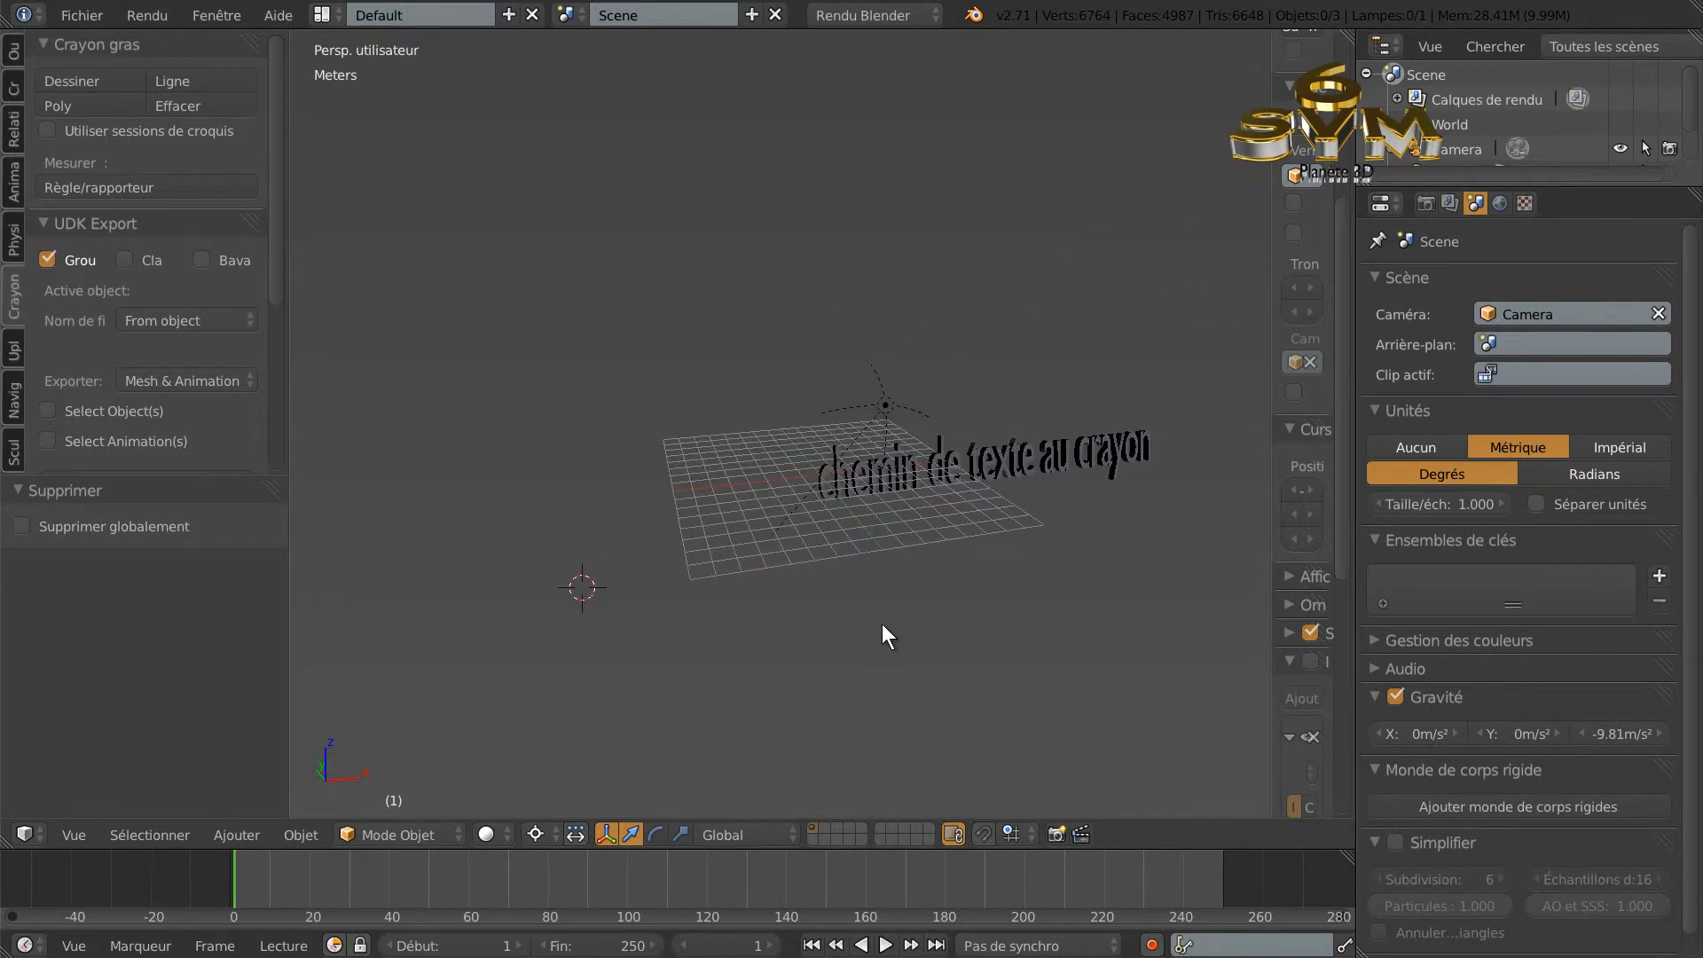
key(KP_7)
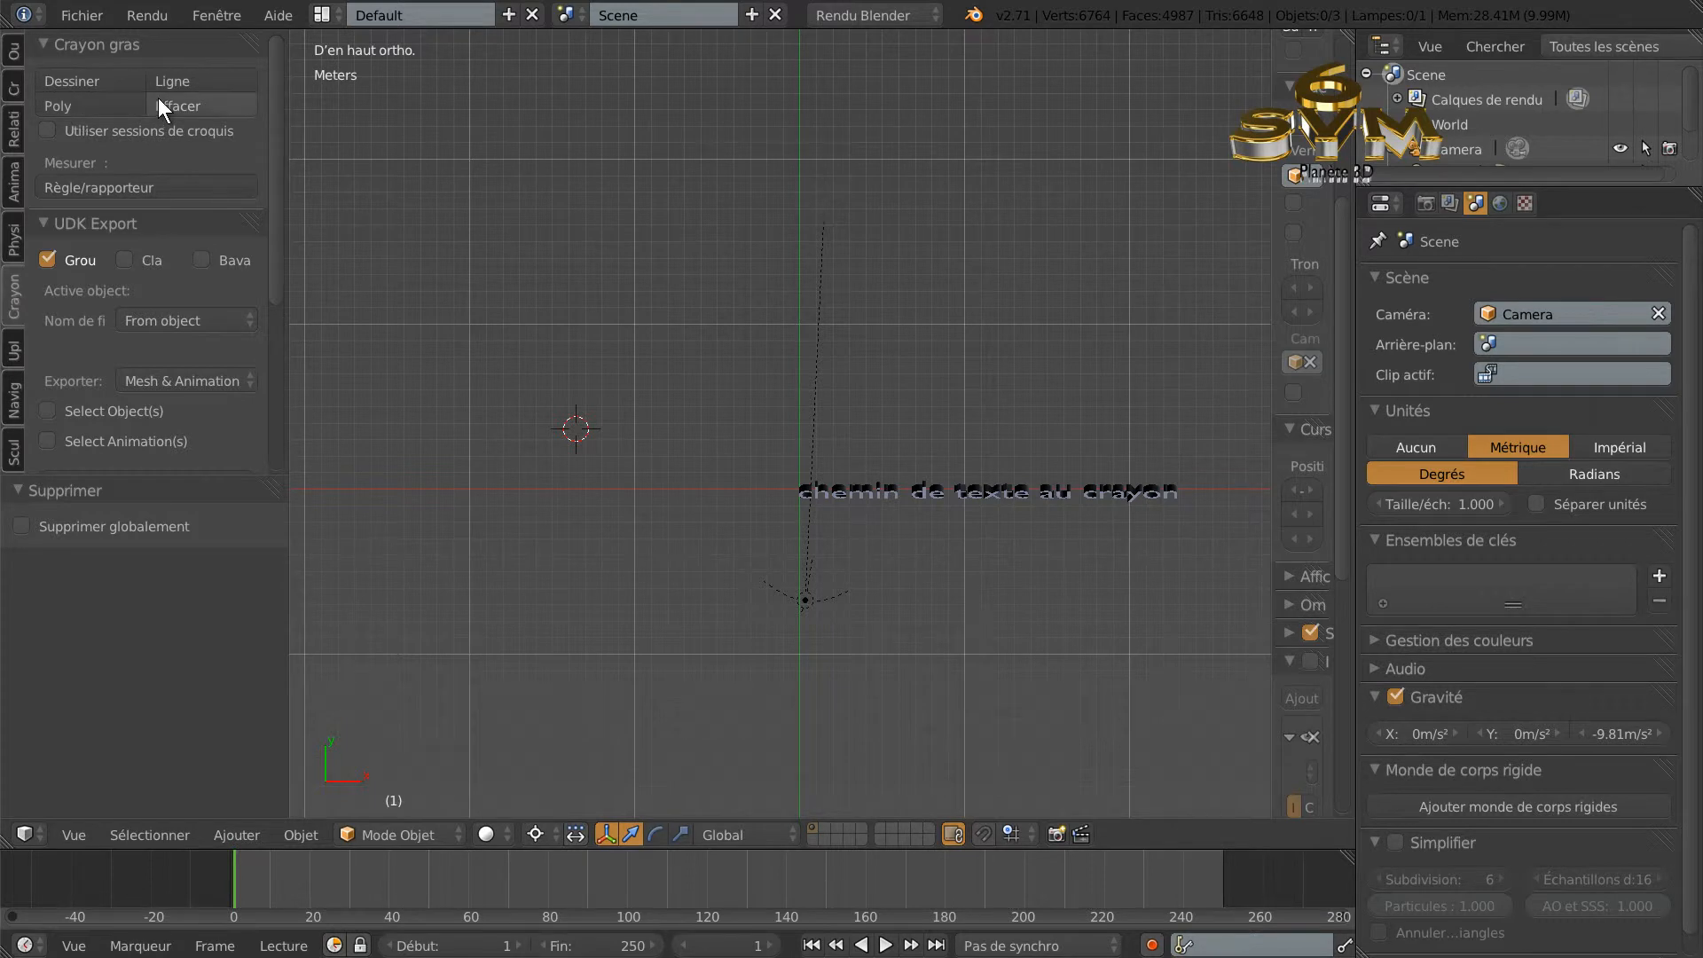
click(65, 106)
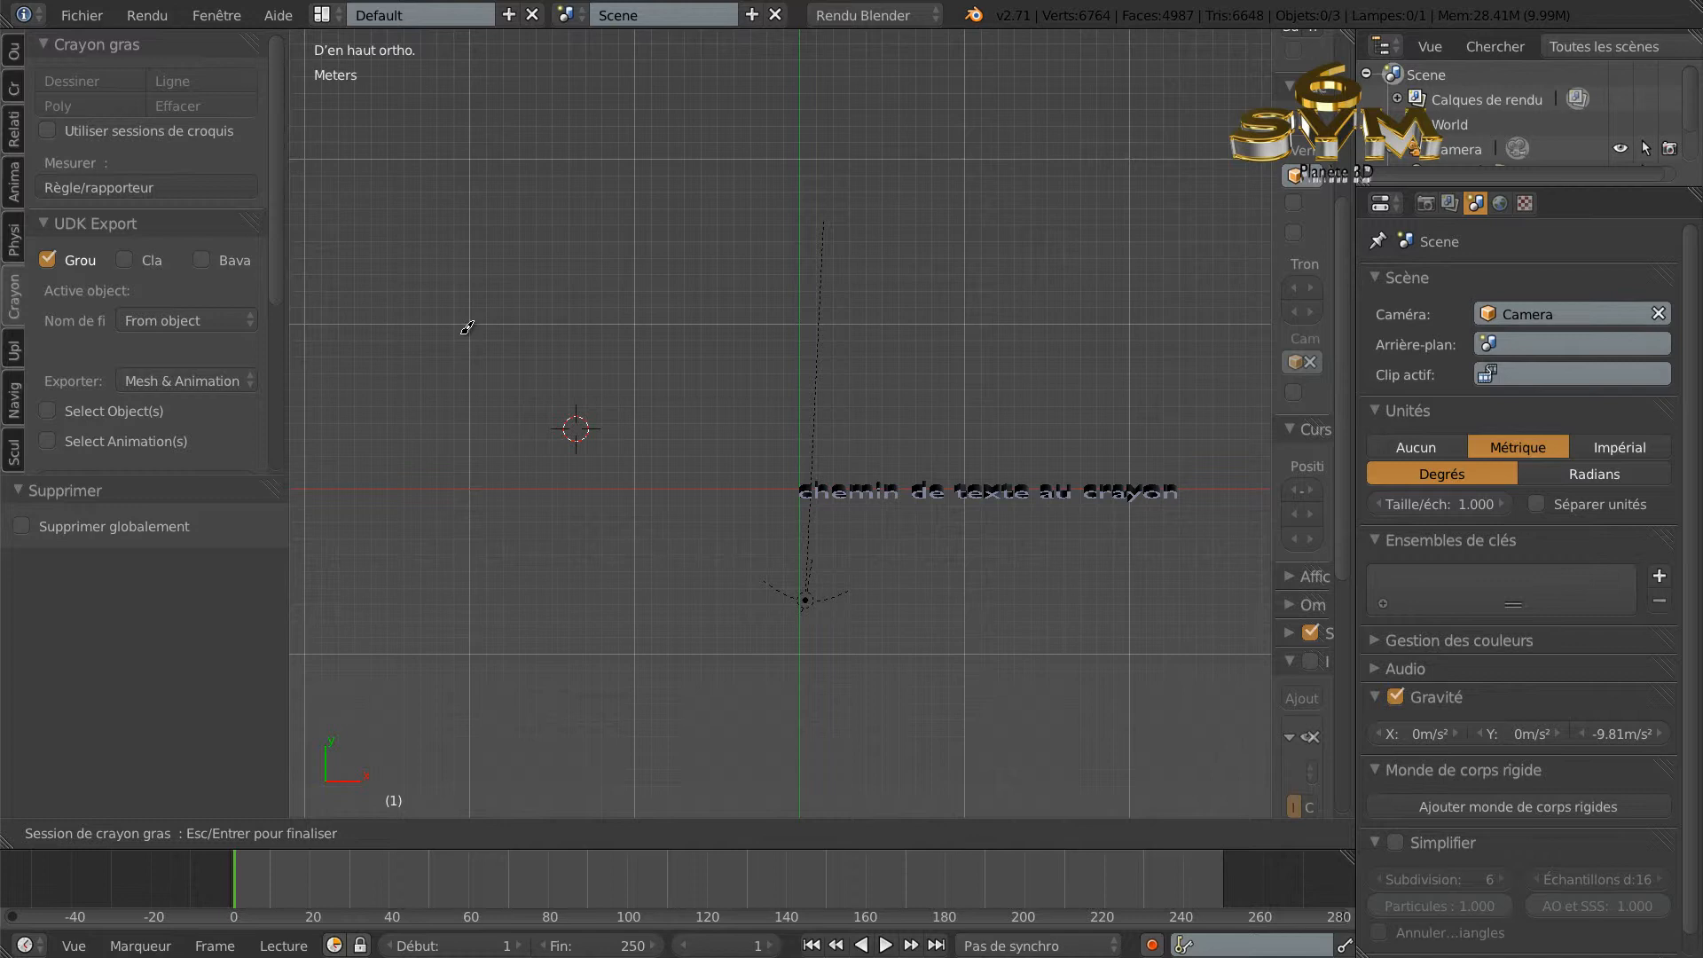
scroll(562, 358, down, 5)
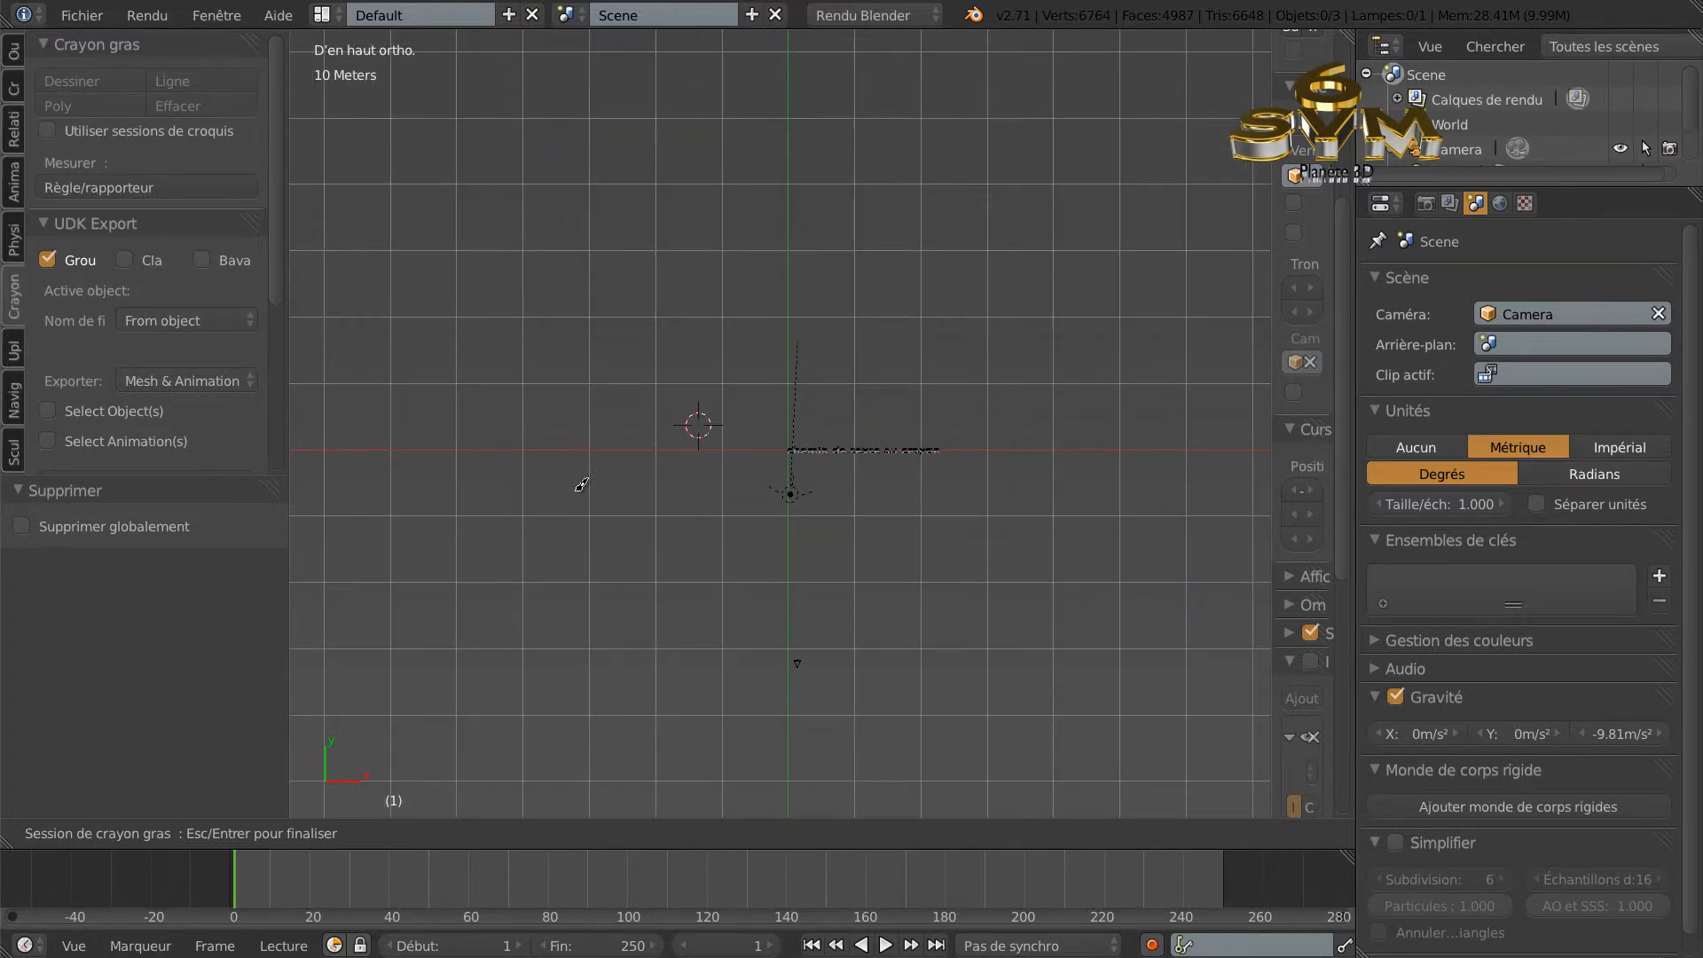
click(761, 617)
mouse_move(763, 616)
mouse_down()
mouse_move(613, 432)
mouse_move(664, 346)
mouse_move(641, 259)
mouse_move(778, 227)
mouse_move(855, 285)
mouse_move(930, 222)
mouse_move(987, 351)
mouse_move(1056, 368)
mouse_move(994, 479)
mouse_move(795, 542)
mouse_up()
click(790, 547)
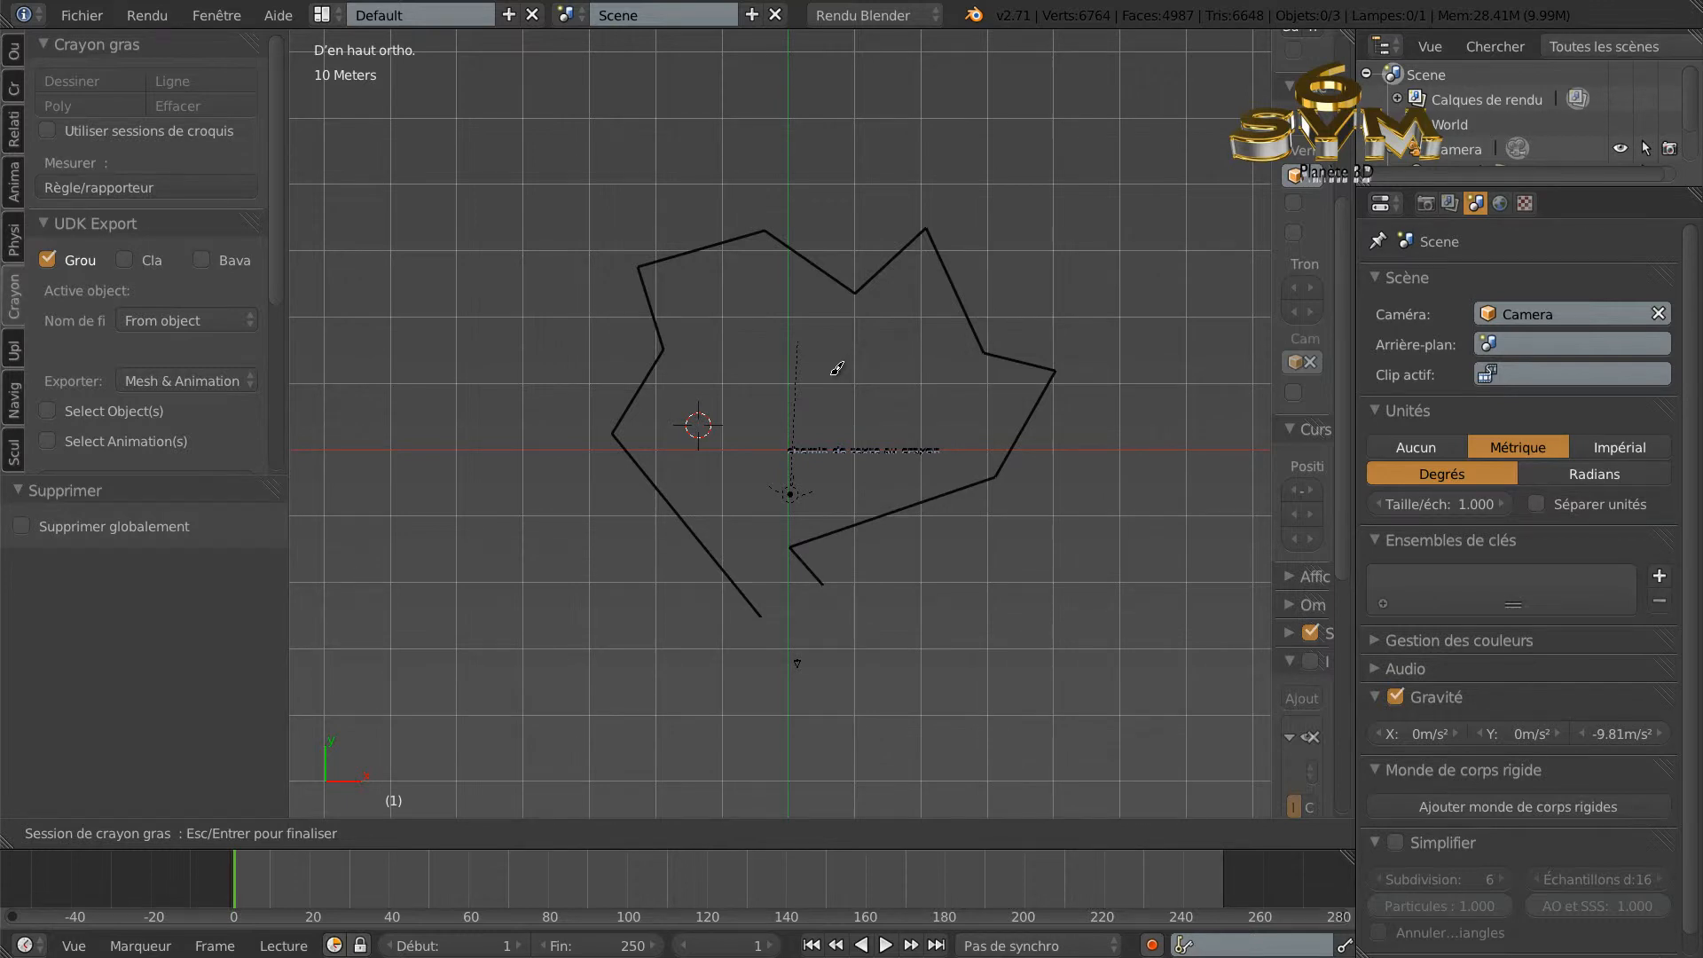
key(Escape)
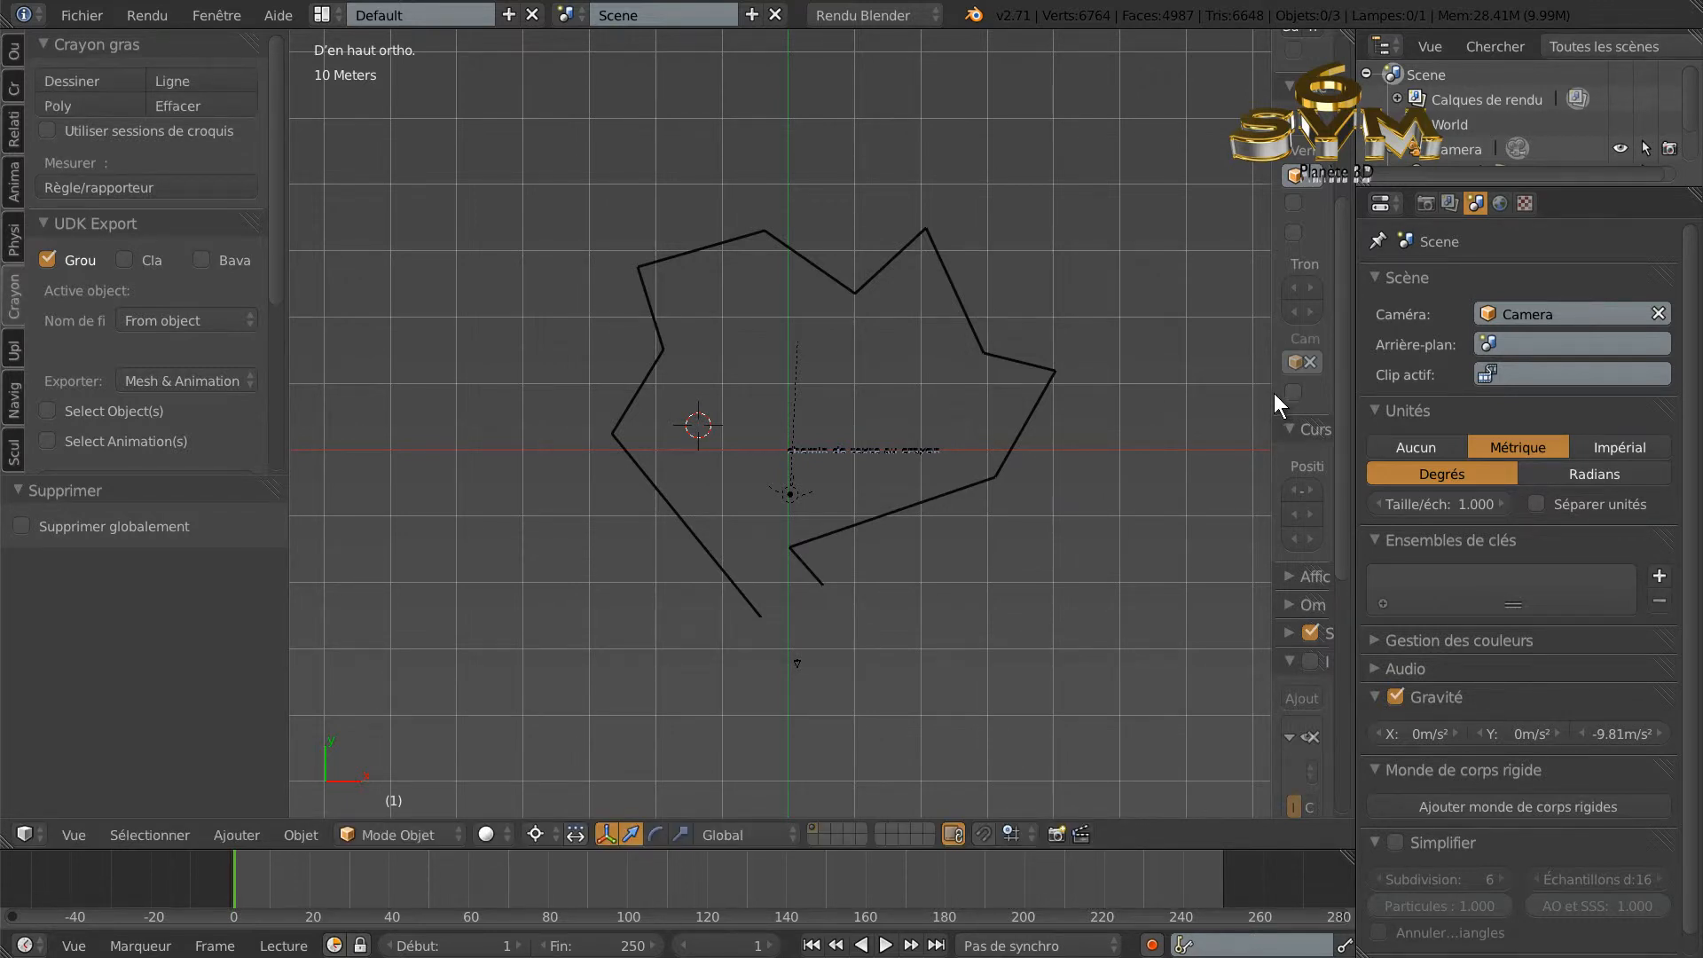
Widen the properties region and convert the grease pencil polyline to a Bézier curve (Courbe de Bézier).
drag(1275, 390, 1114, 387)
drag(1334, 346, 1332, 183)
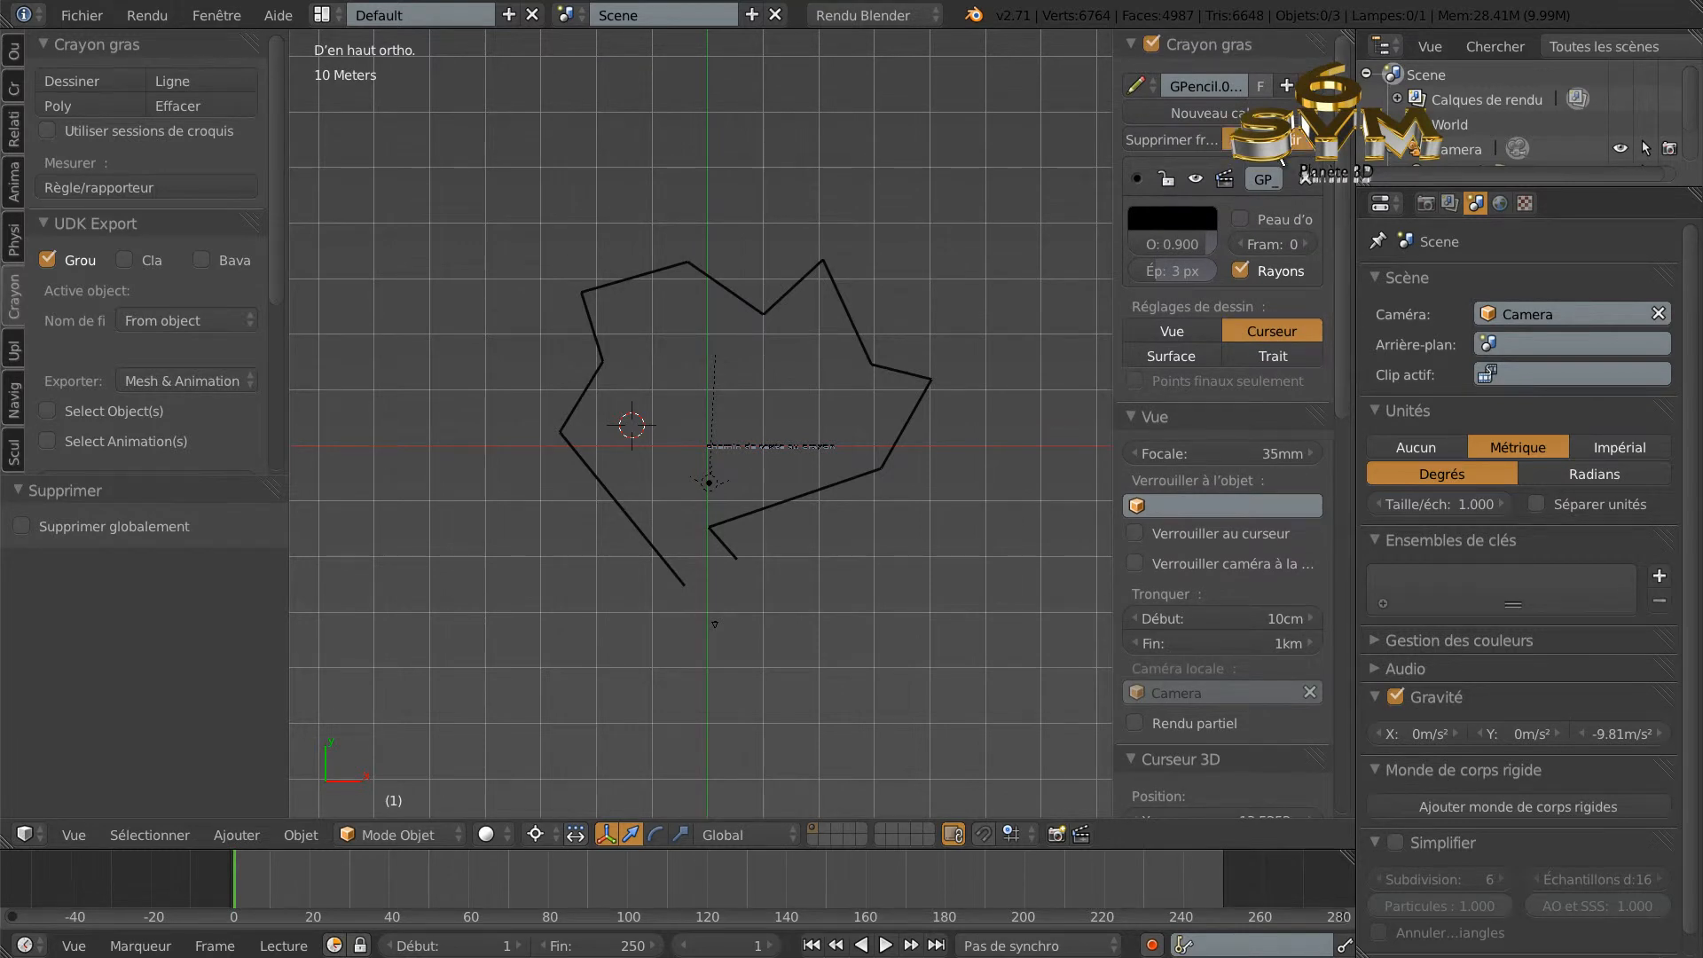
click(1281, 151)
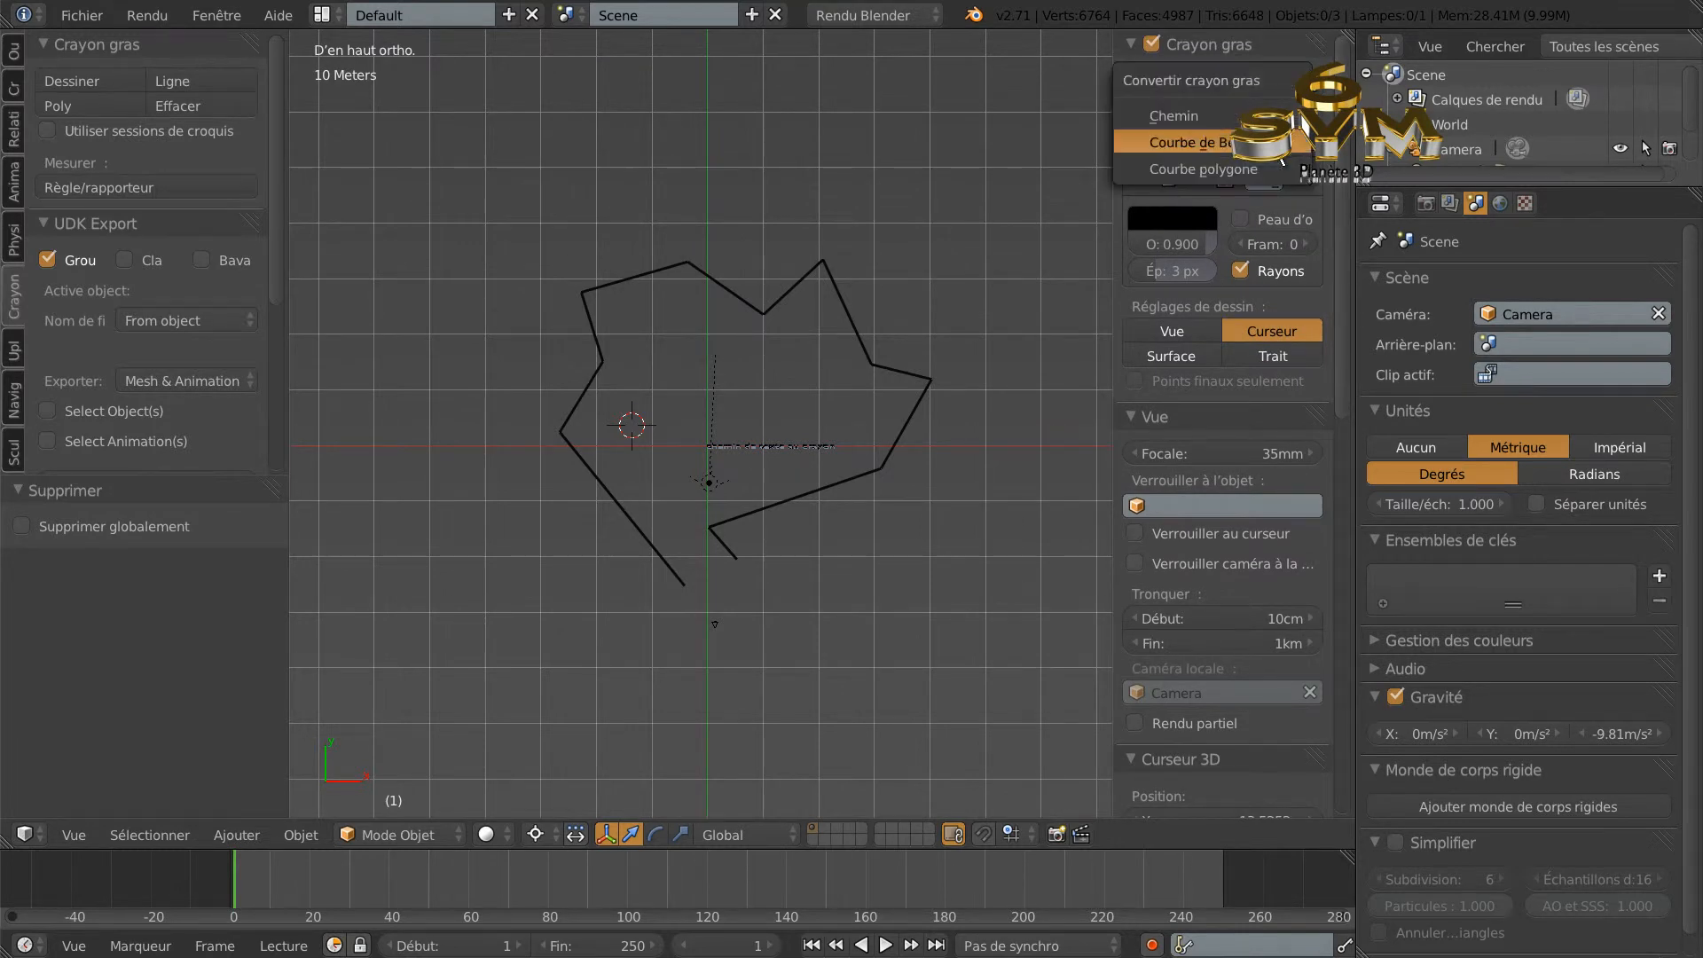
click(1196, 144)
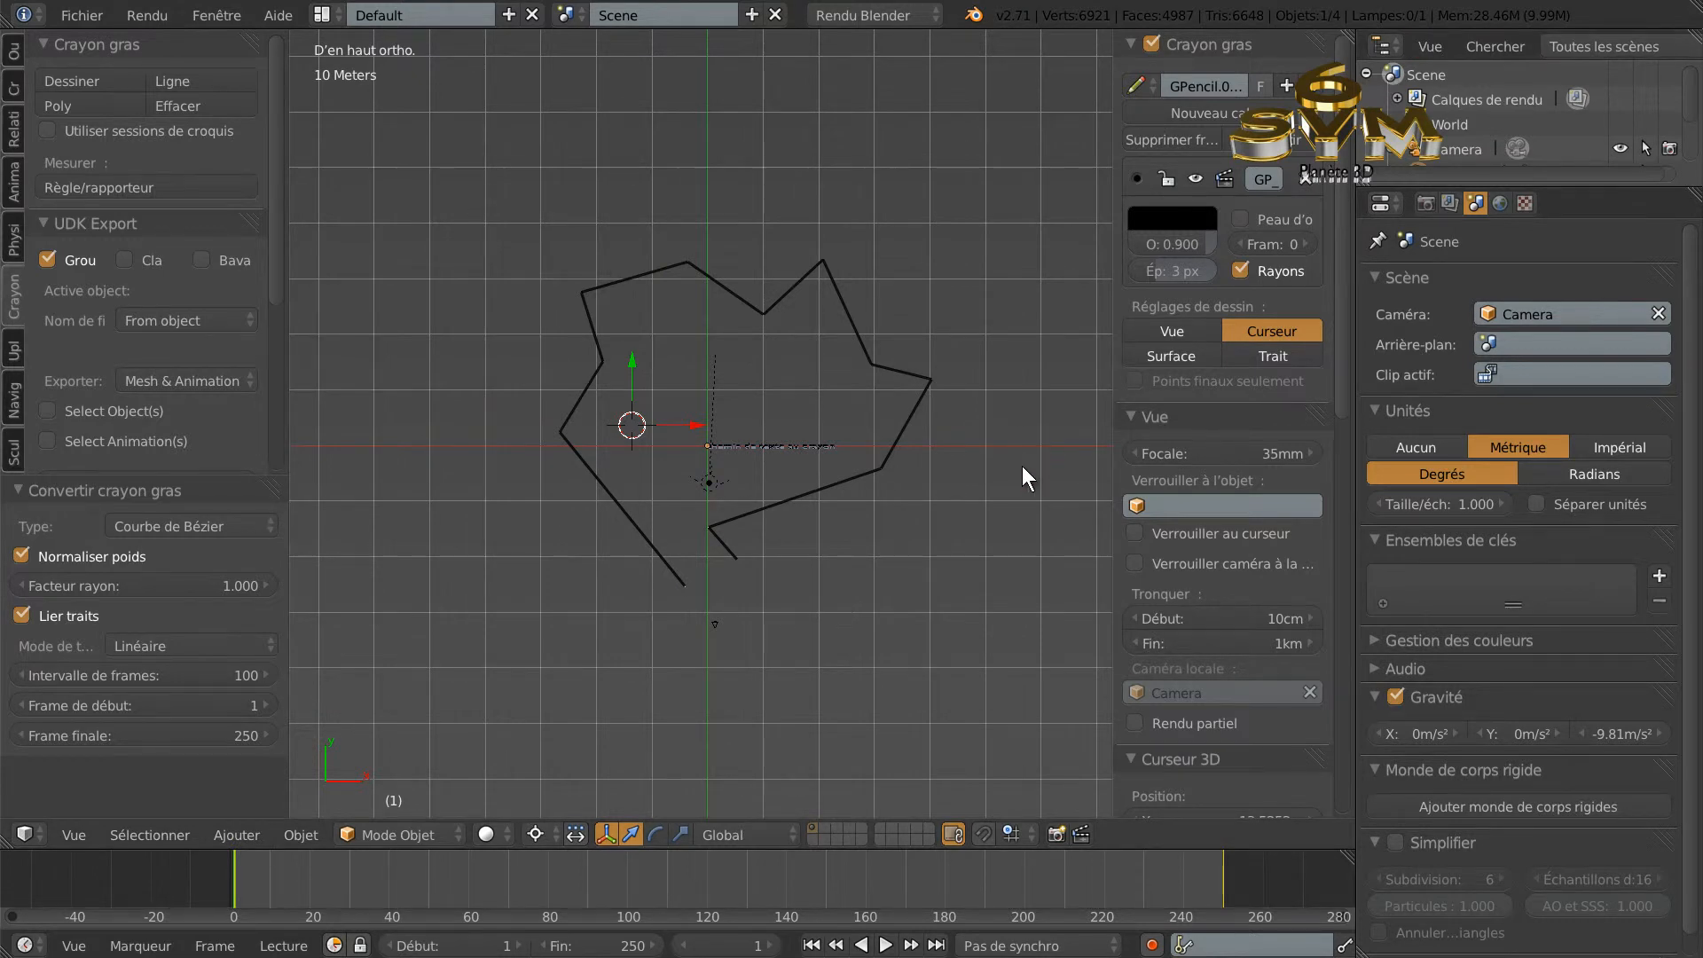
Convert the same polyline stroke to a Bézier curve (Courbe de Bézier) a second time.
scroll(1011, 479, up, 1)
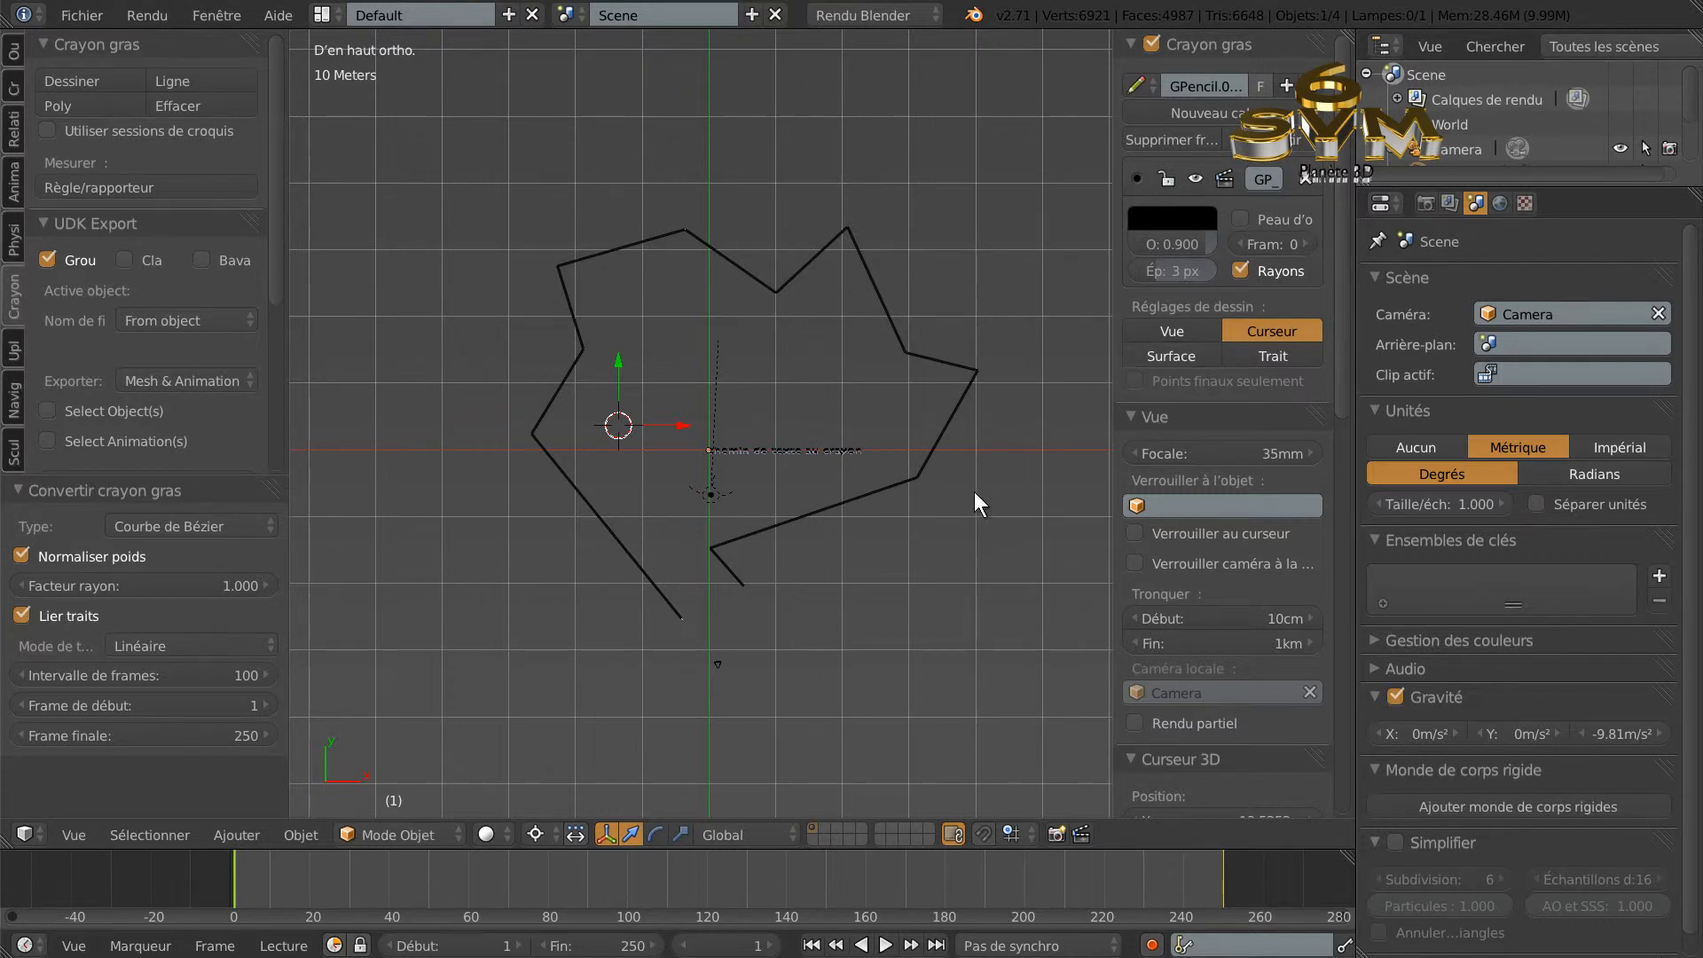
click(1268, 139)
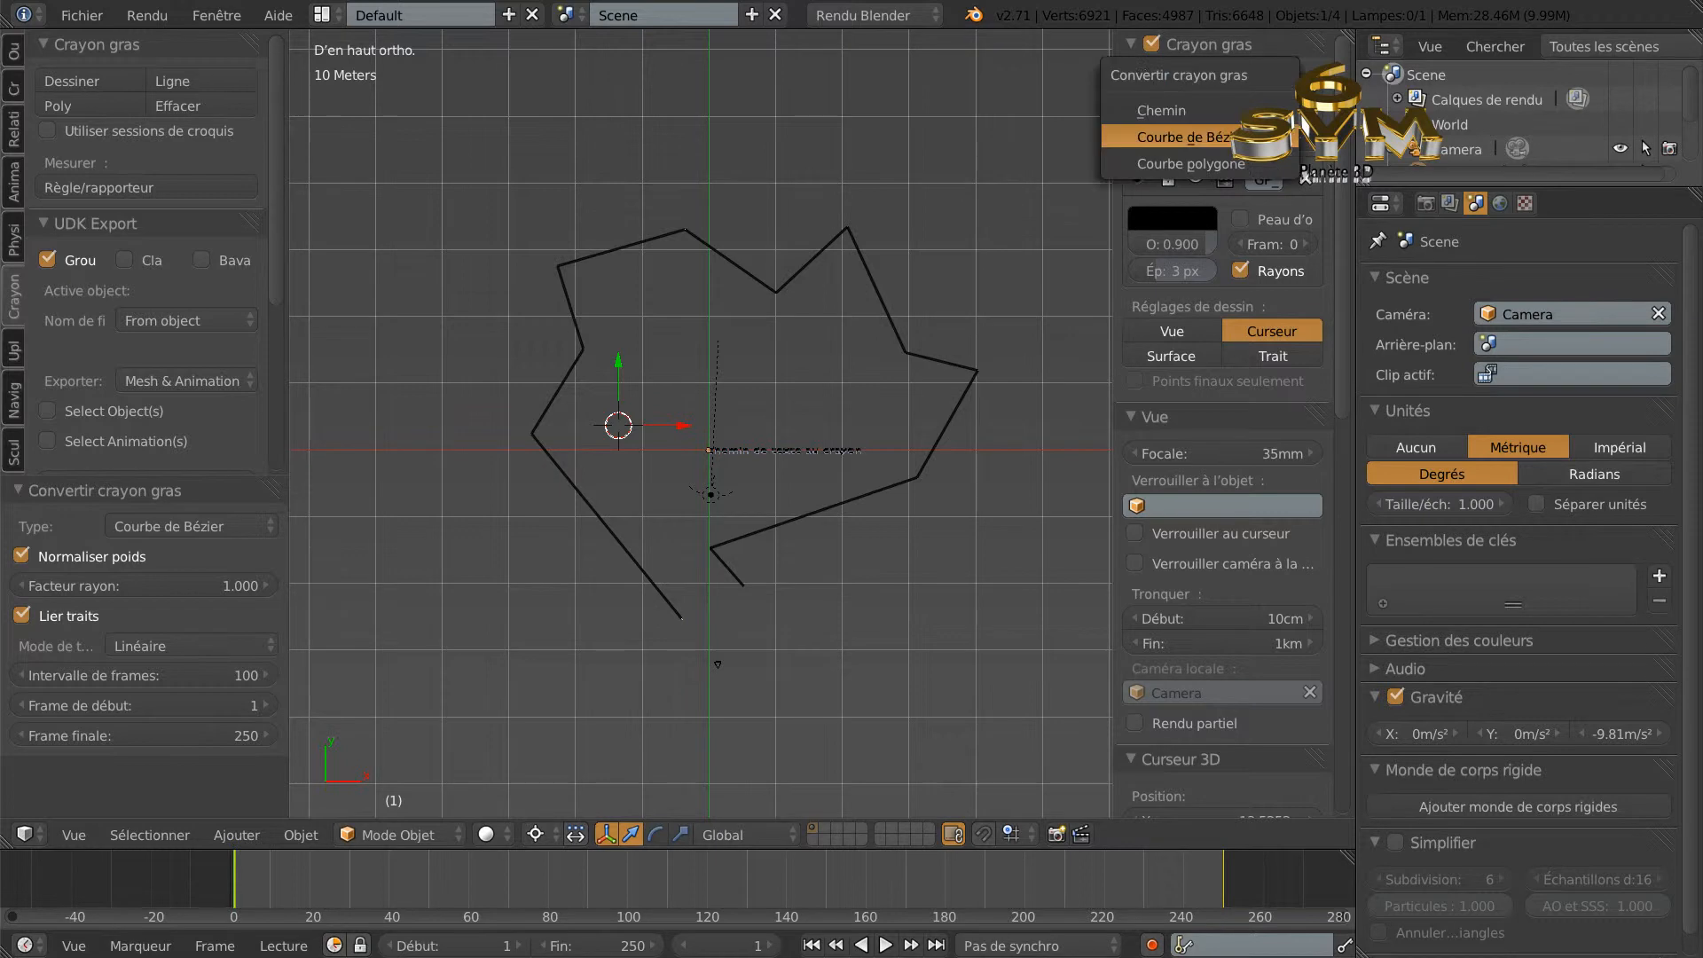
click(1195, 135)
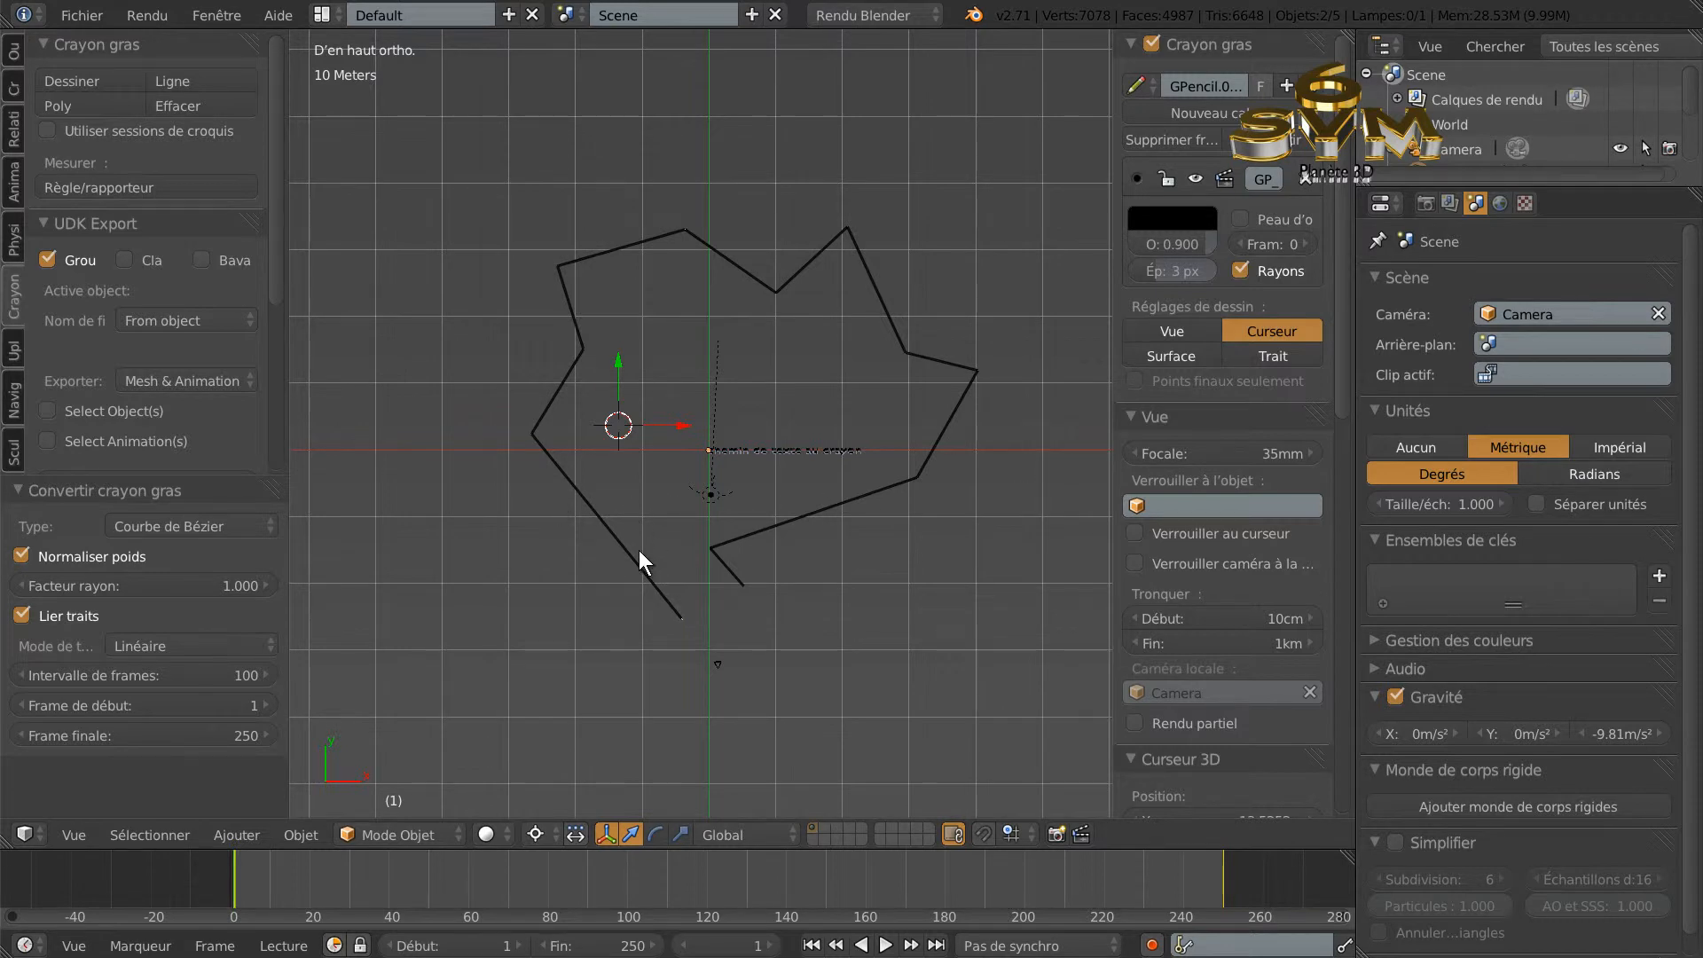
Erase the lower-left segment of the grease pencil polyline with the grease pencil eraser.
click(179, 104)
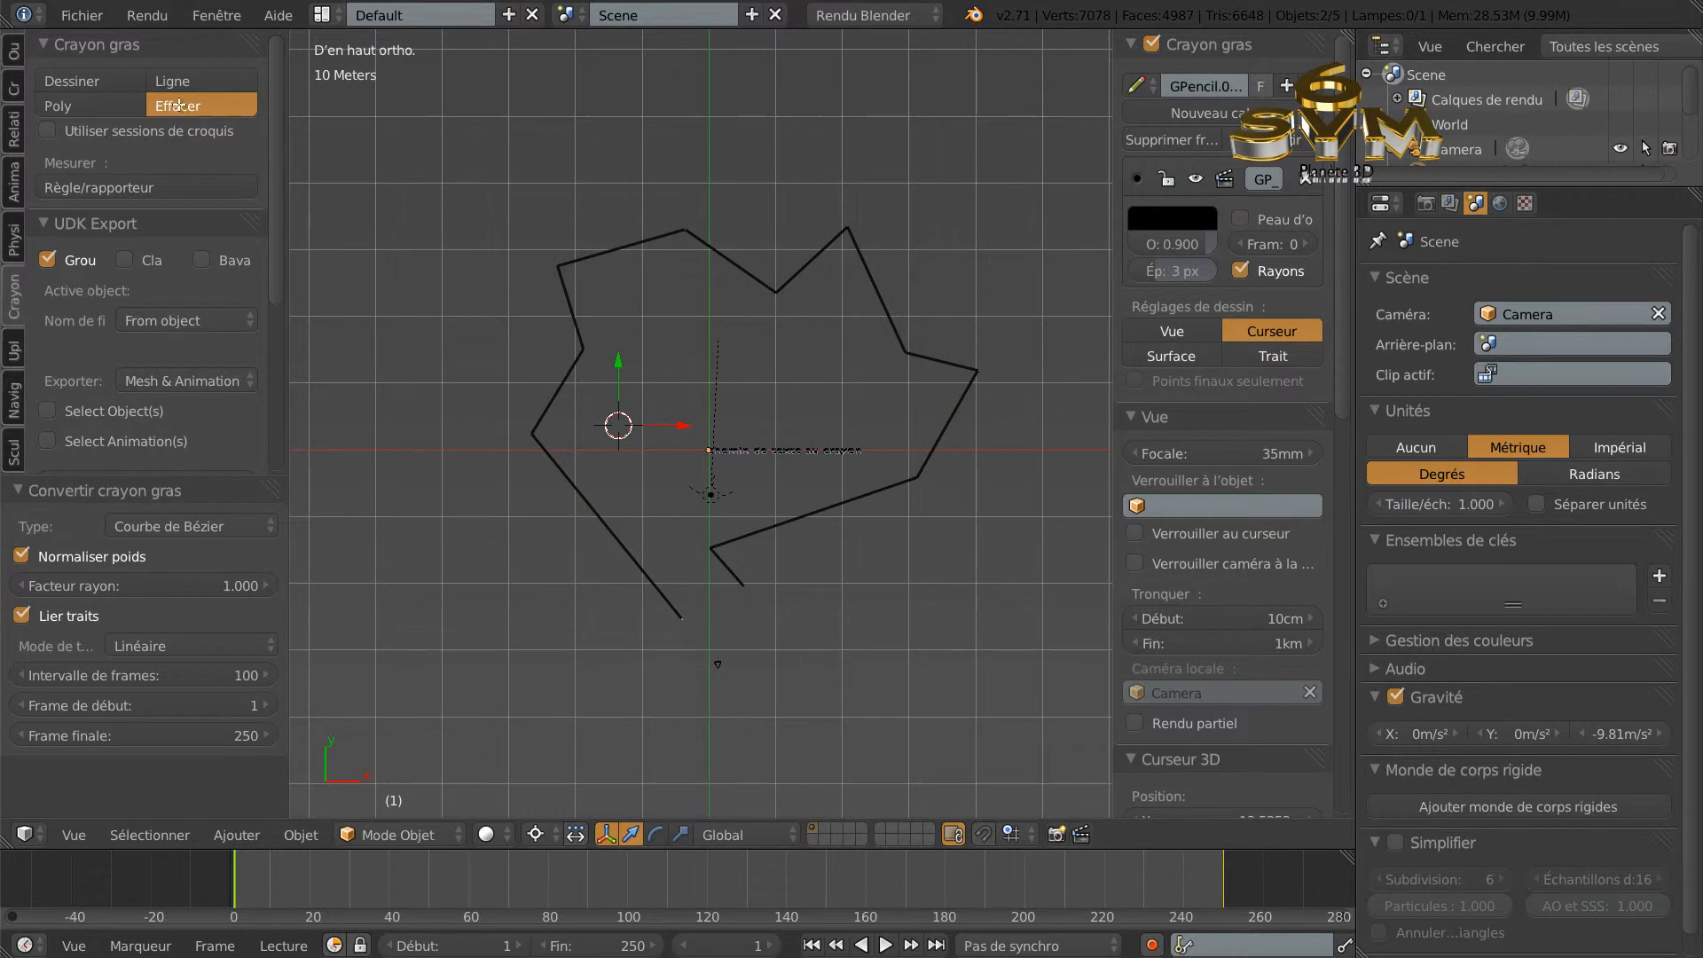
drag(531, 474, 665, 610)
key(Escape)
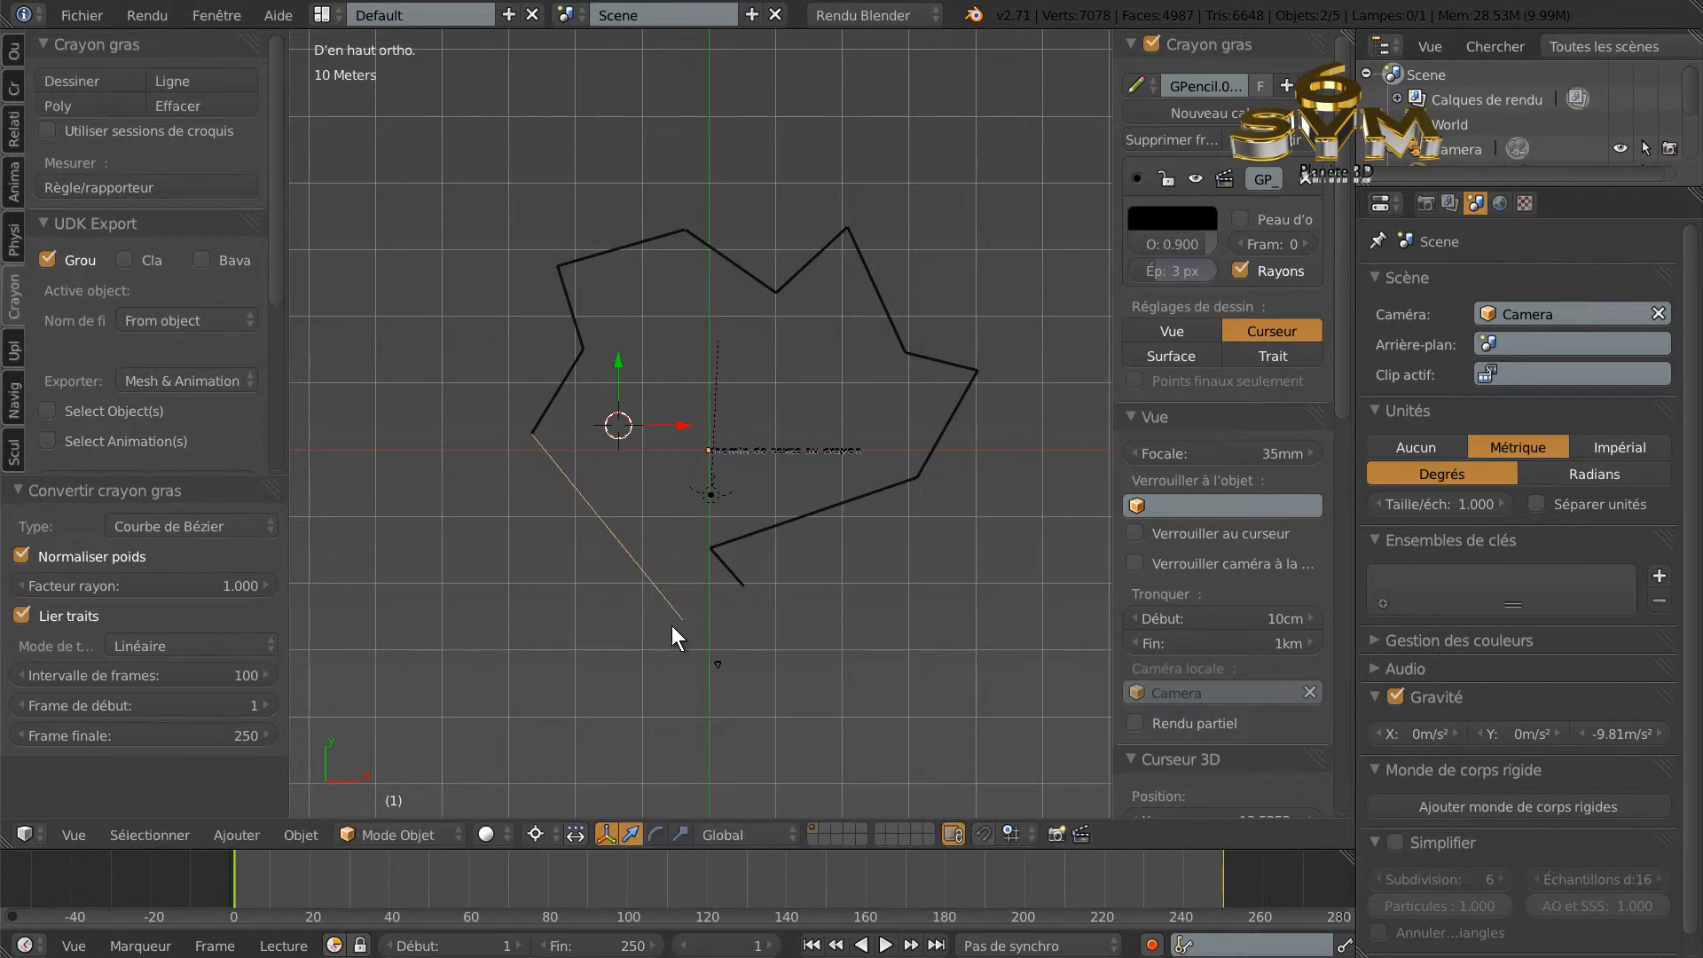
click(519, 447)
right_drag(548, 452, 580, 345)
scroll(527, 603, up, 2)
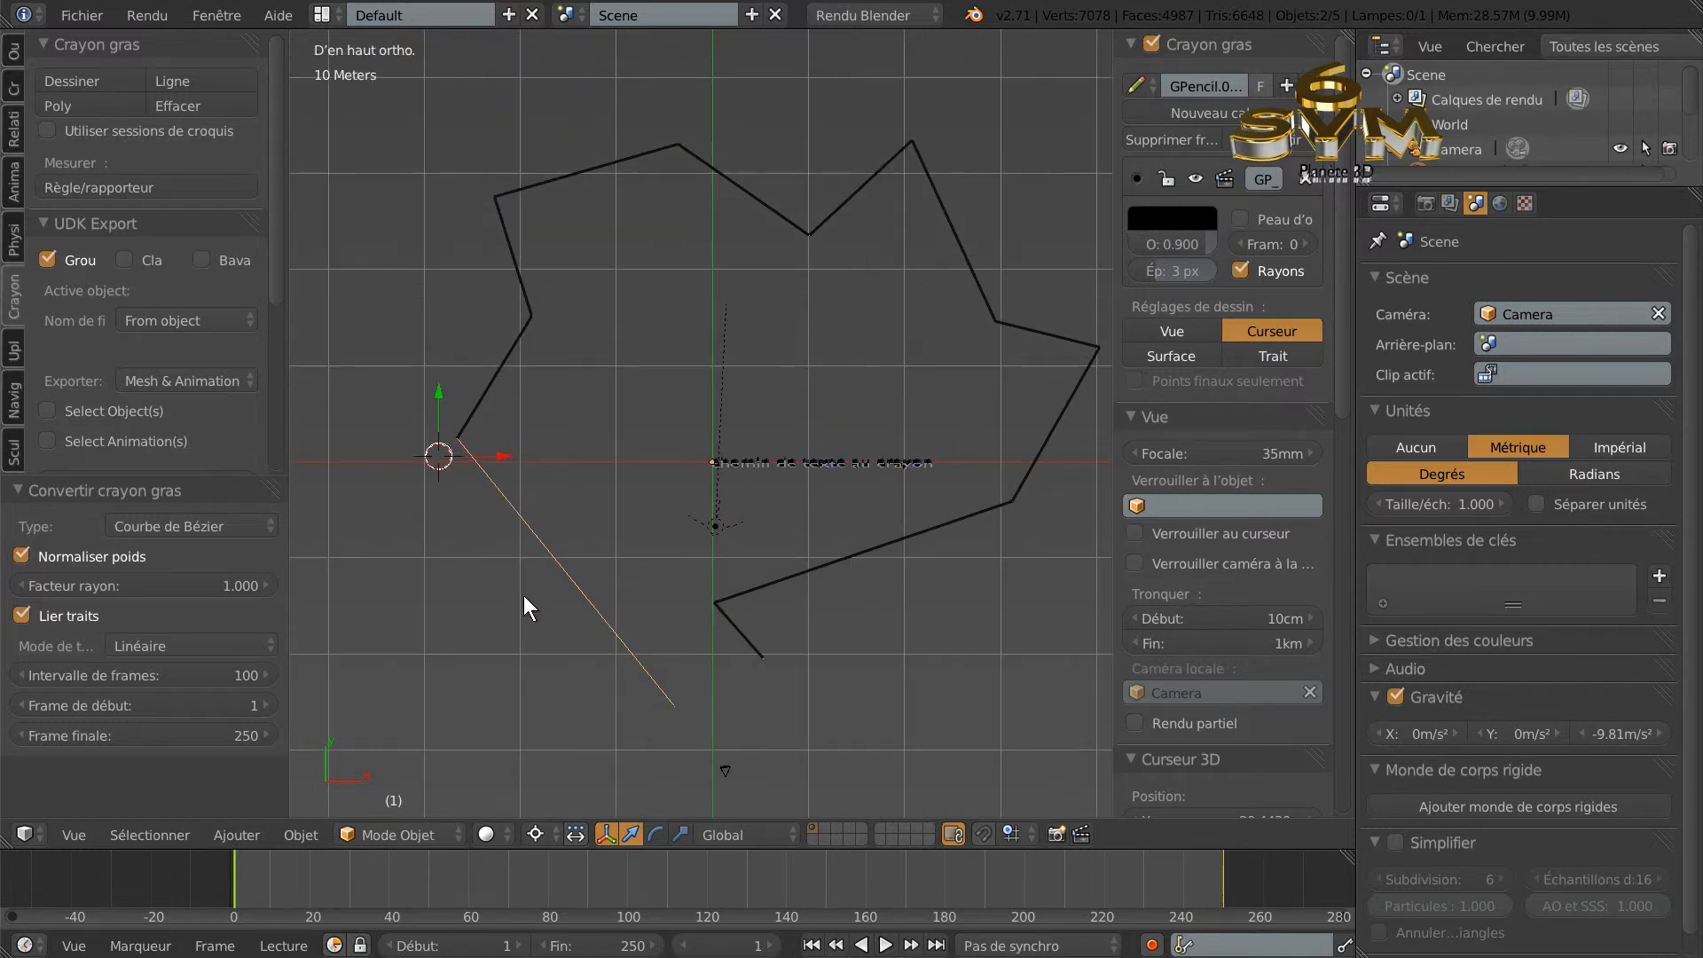
Select the converted GP_Layer curve and erase the remaining grease pencil polyline so that only the curve is left.
right_click(495, 370)
mouse_move(1339, 307)
mouse_down()
mouse_move(1349, 459)
mouse_move(1343, 309)
mouse_up()
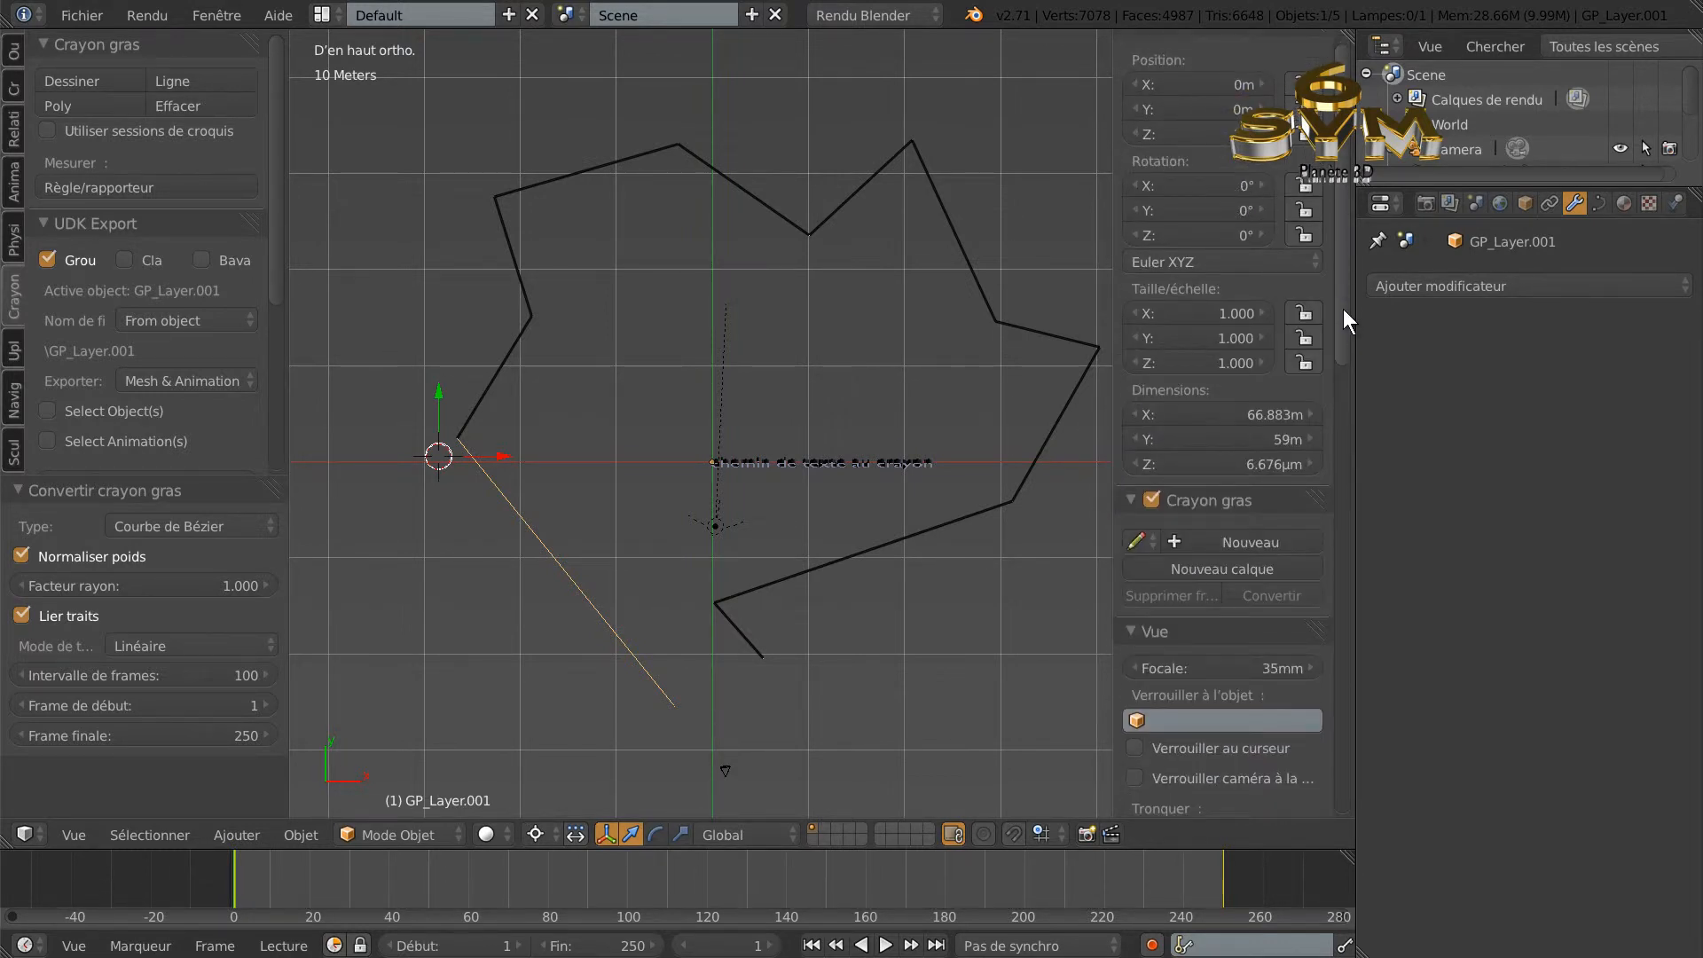
scroll(1343, 310, down, 3)
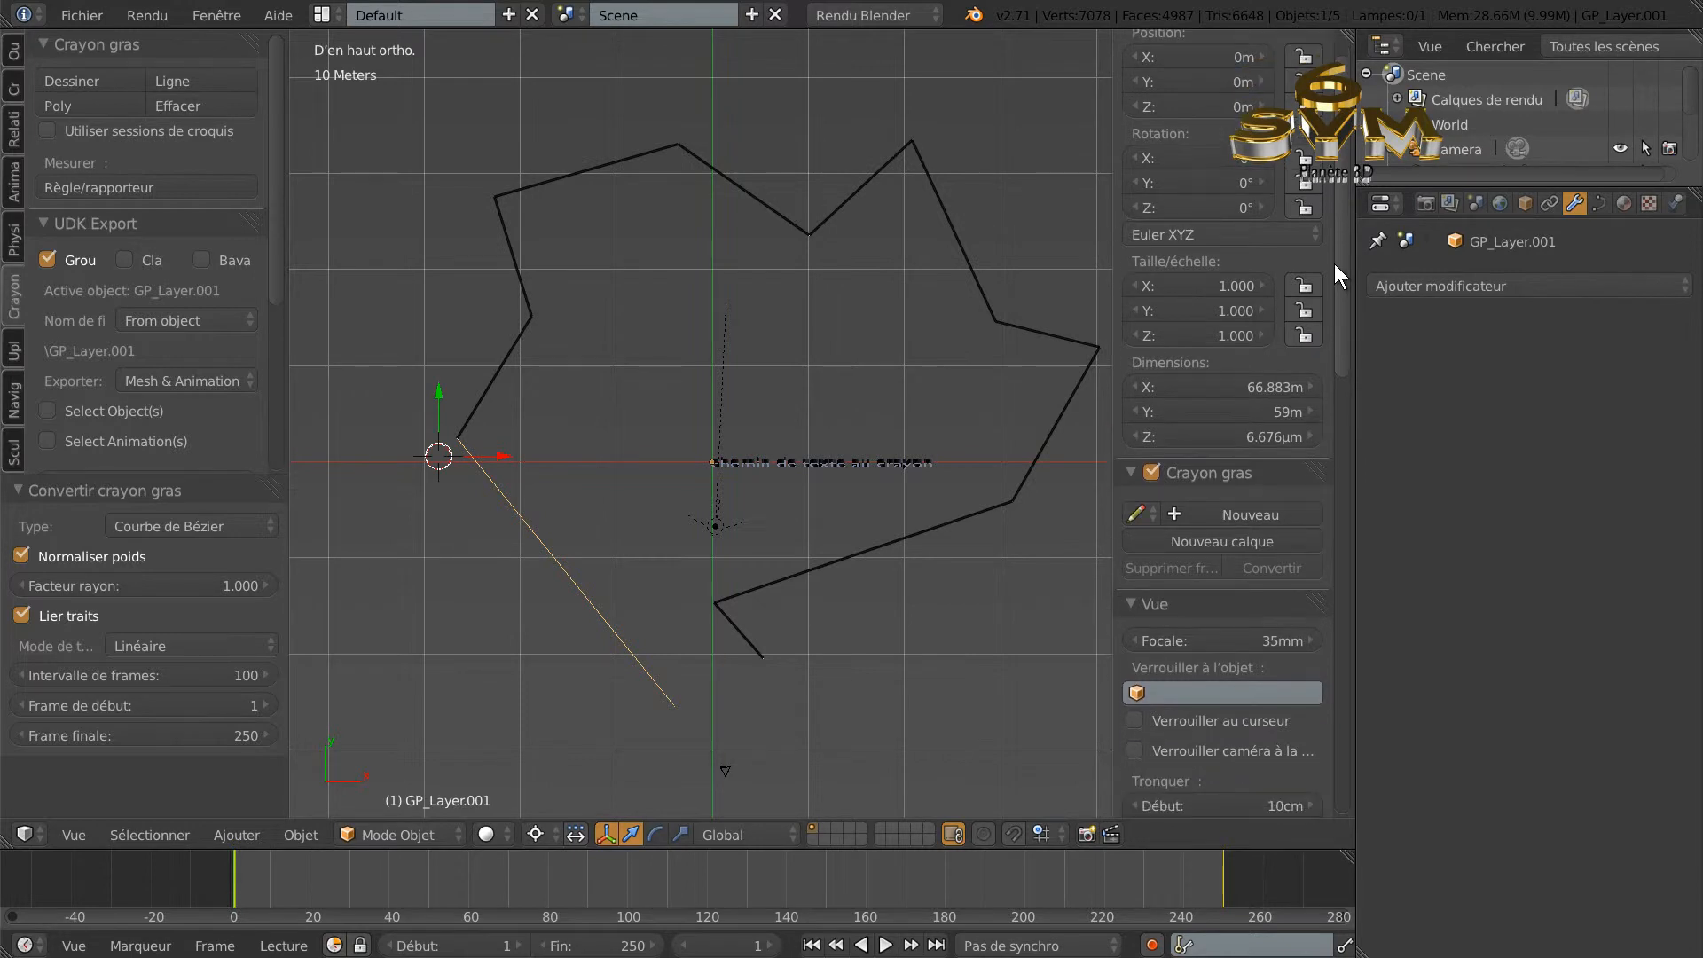
scroll(1336, 270, down, 1)
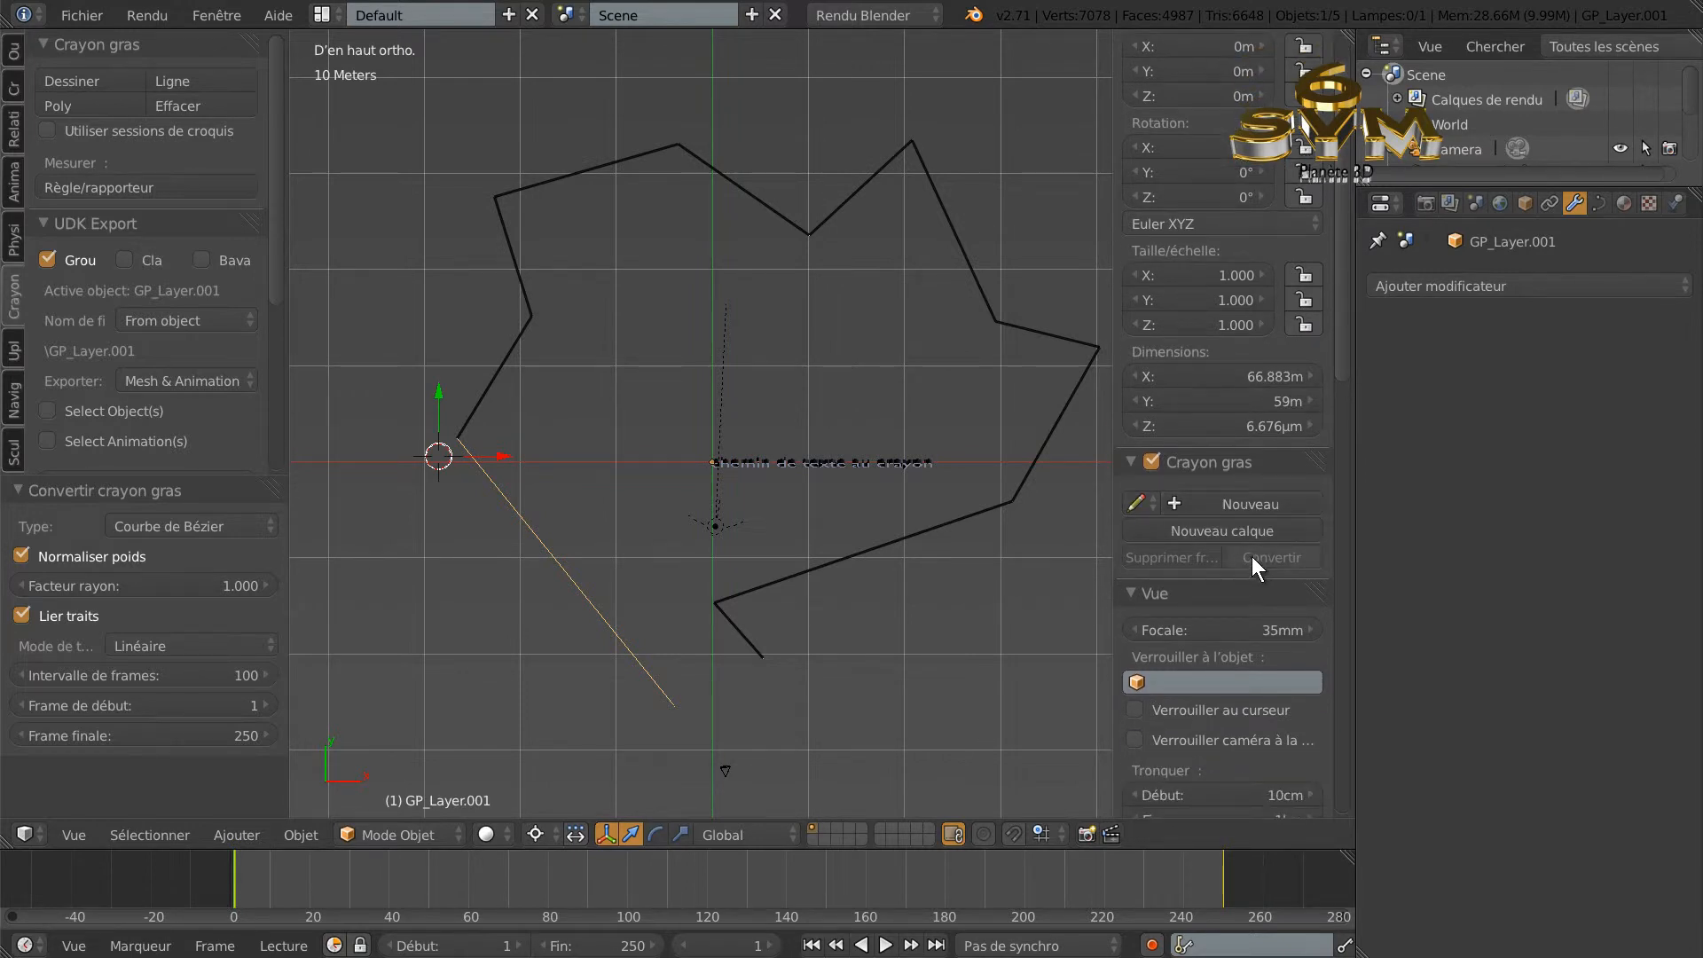
right_click(514, 344)
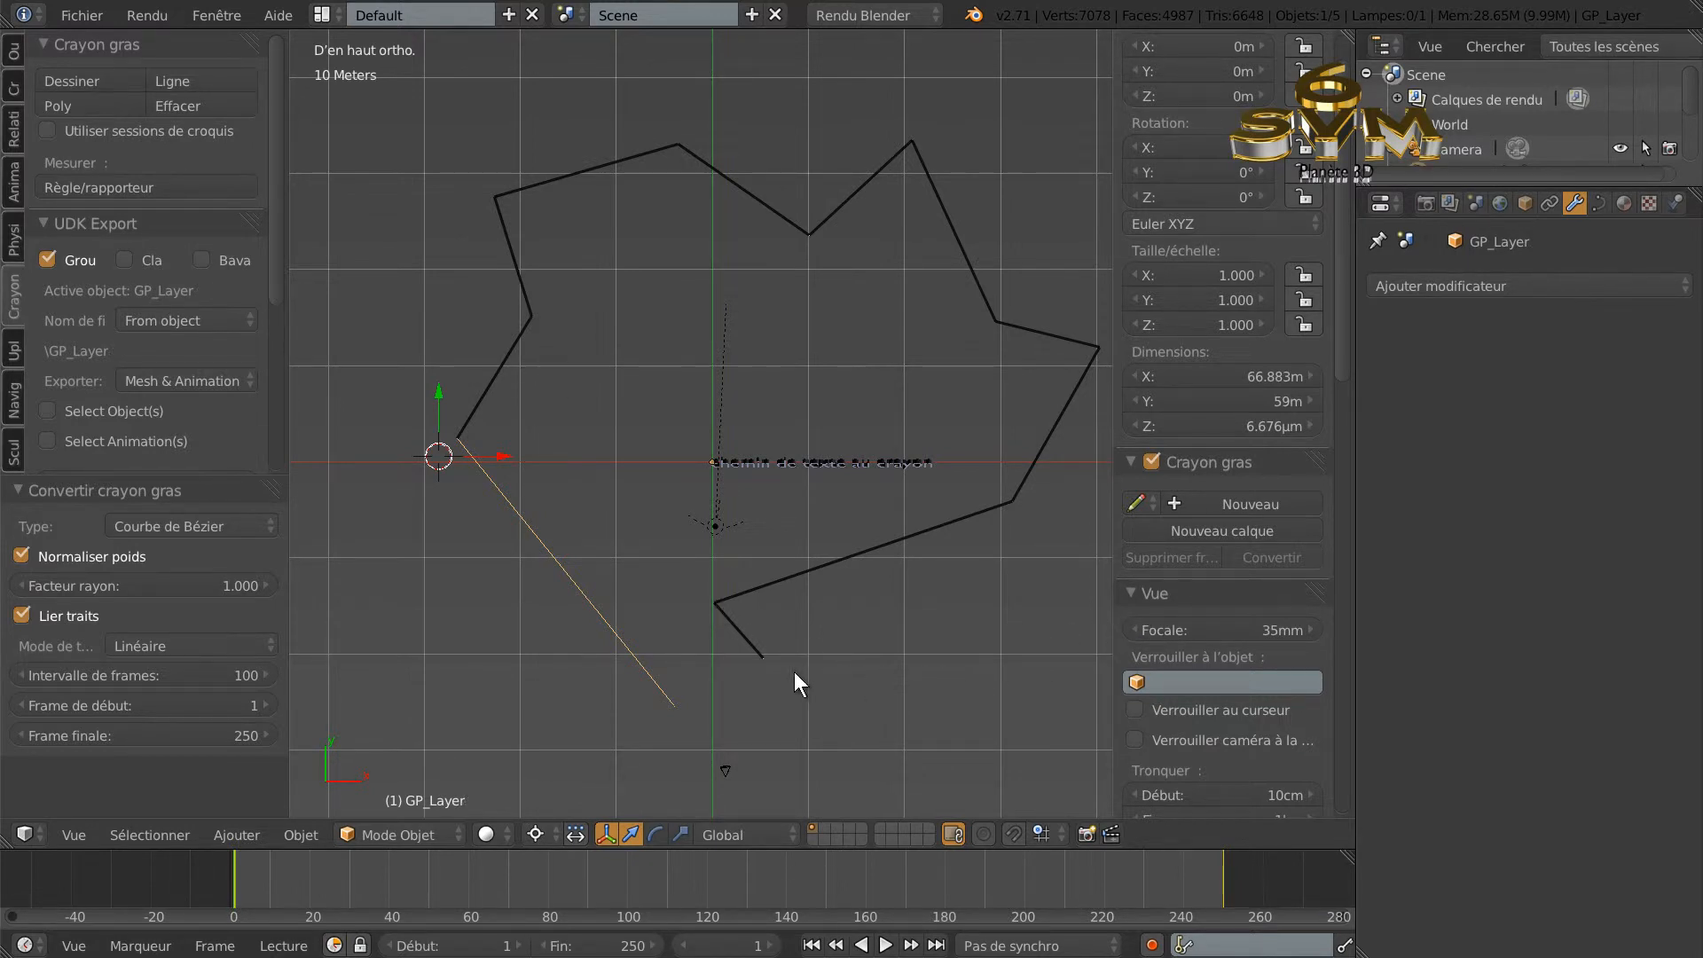
click(185, 108)
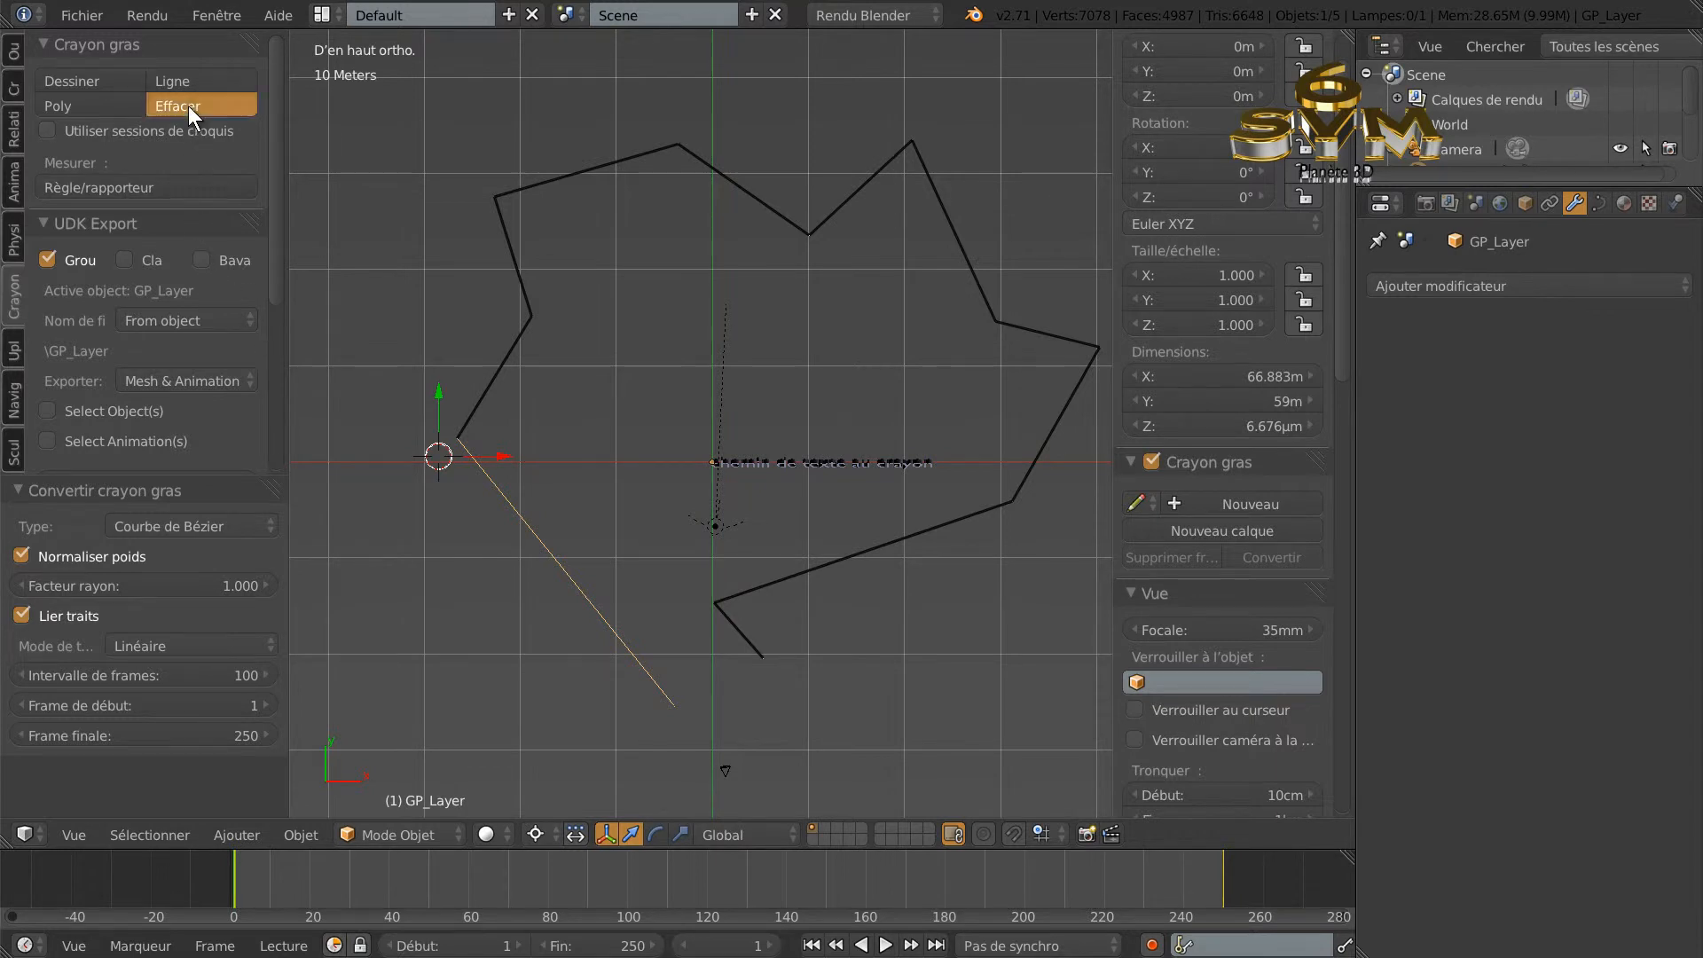
key(Escape)
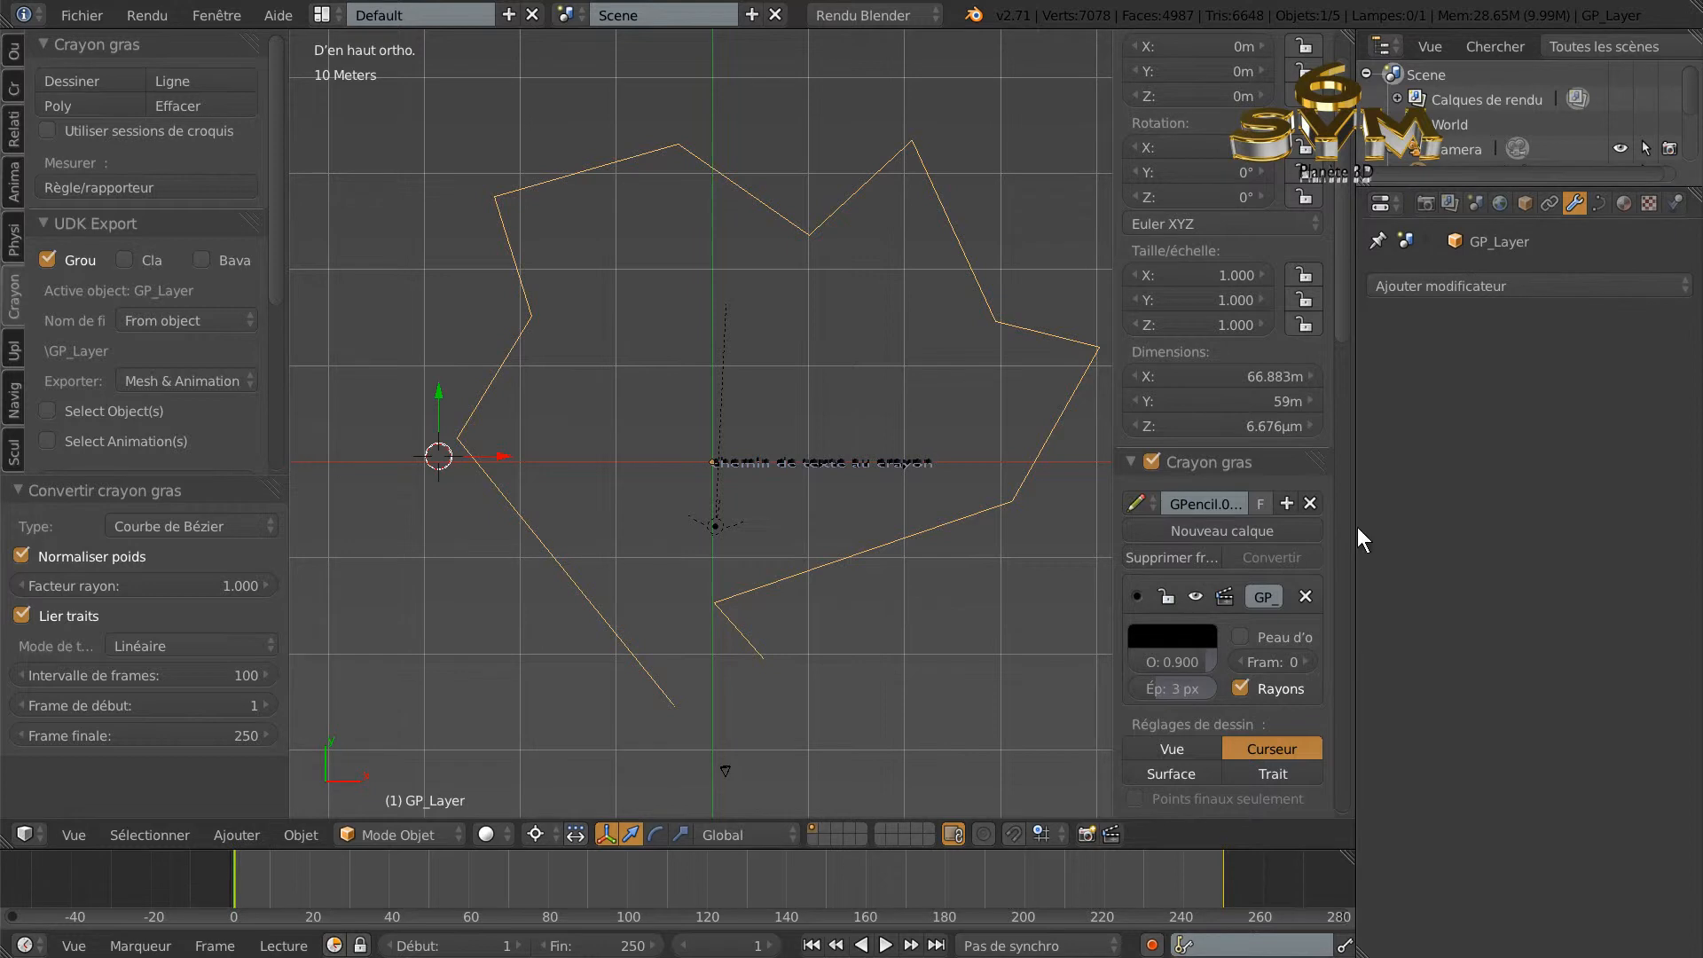
Show the converted curve and the text in a perspective view and hide the properties region.
scroll(865, 687, down, 1)
mouse_move(905, 636)
middle_down()
mouse_move(867, 498)
mouse_move(907, 457)
middle_up()
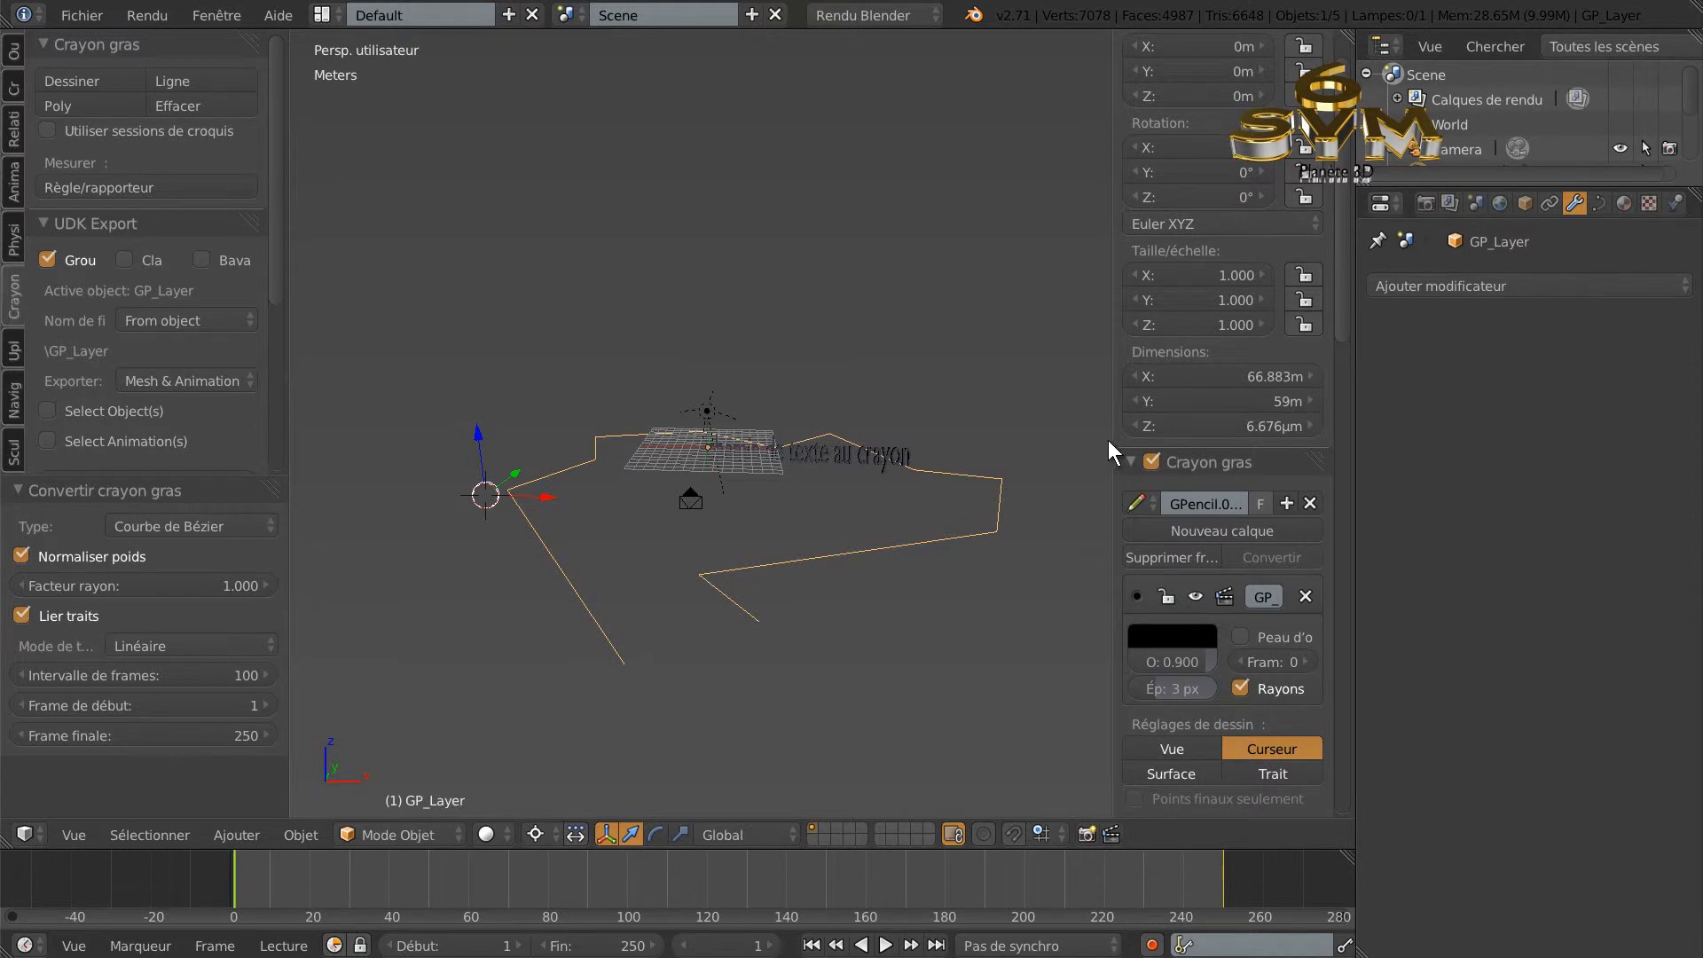
drag(1116, 457, 1335, 462)
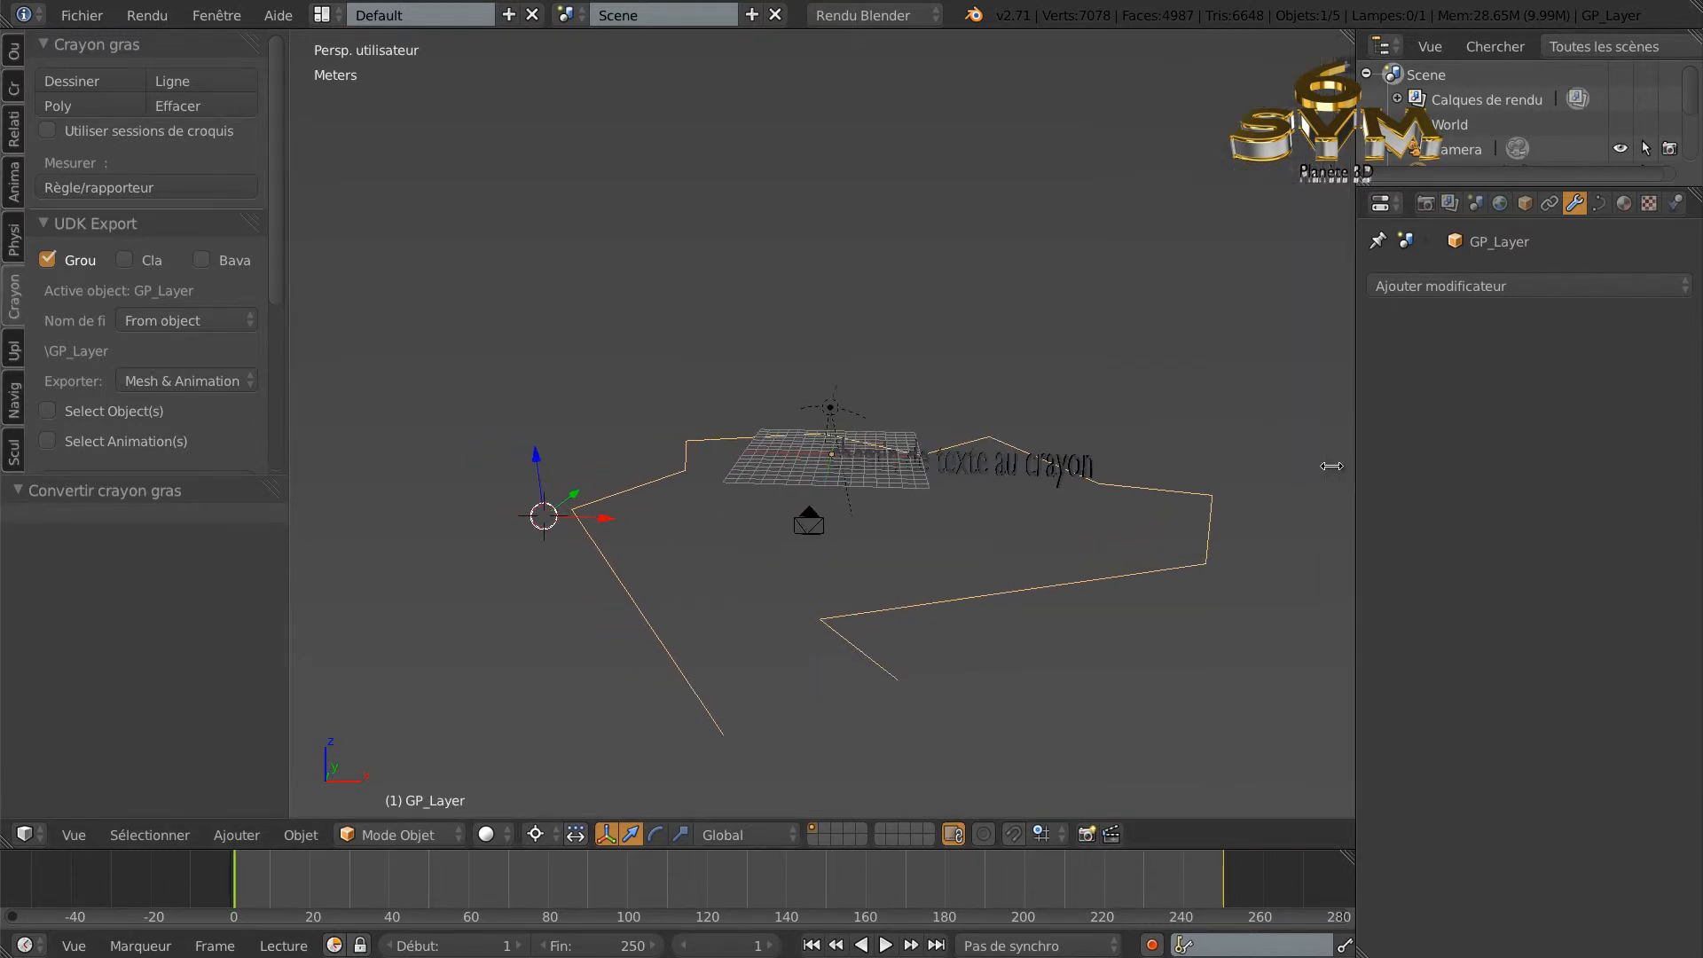
Select the 3D text and set GP_Layer.001 as the object of its curve modifier.
right_click(1002, 467)
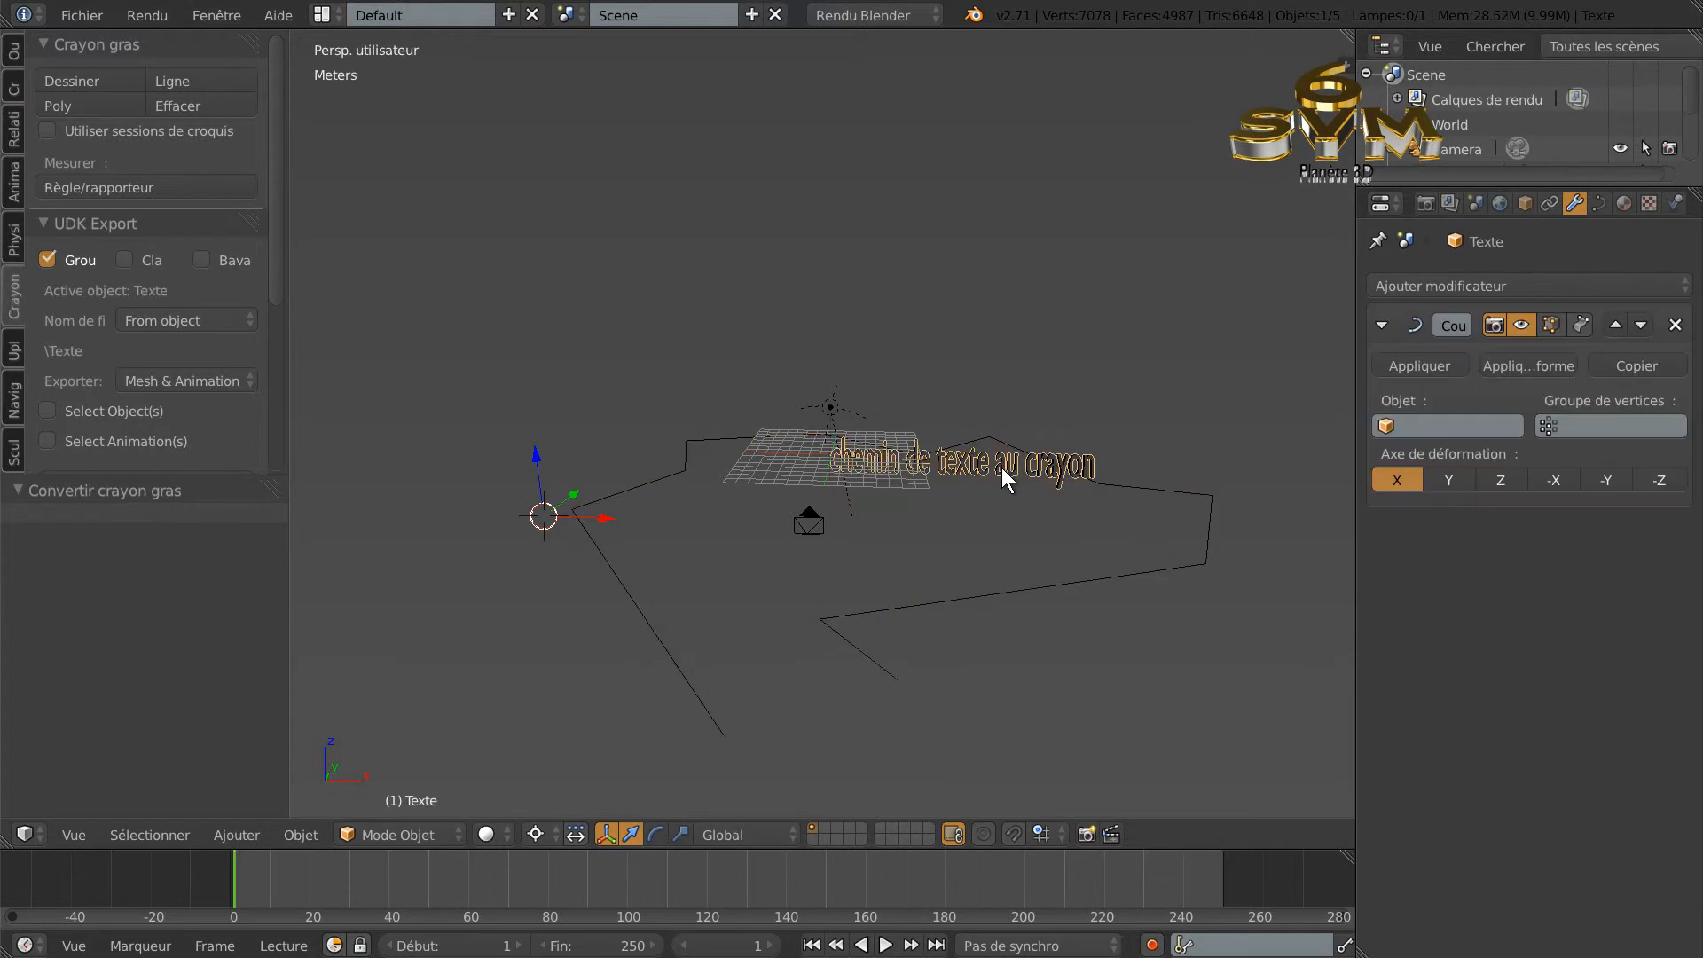
right_click(1428, 424)
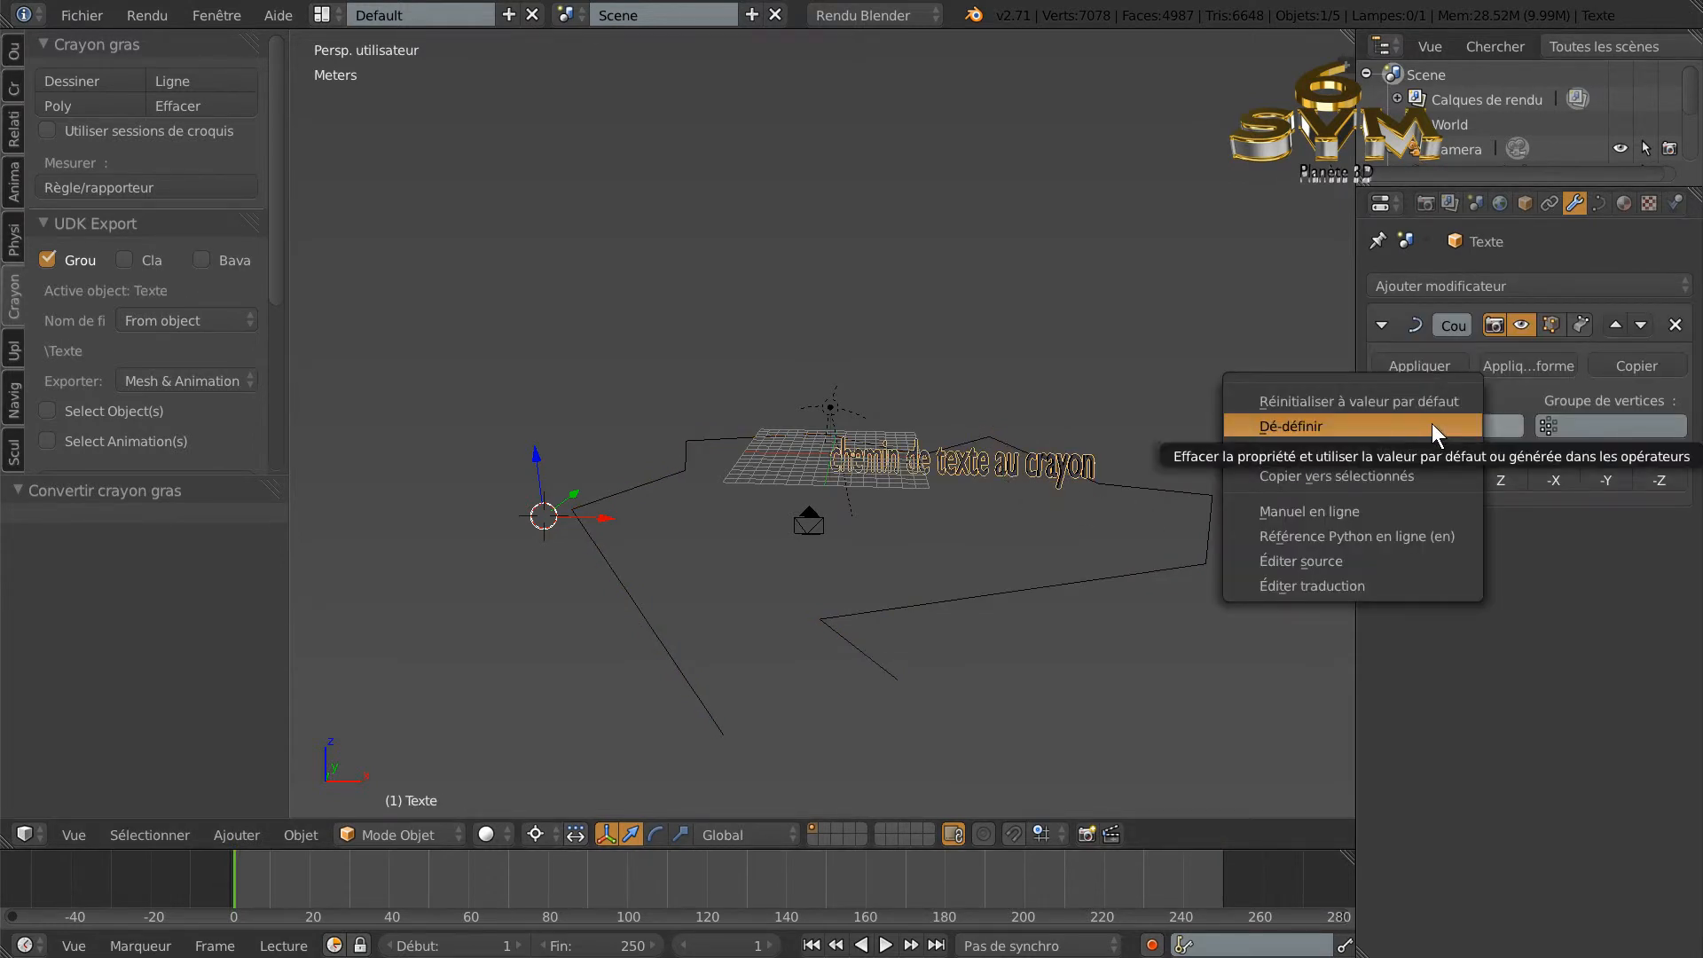
click(1432, 425)
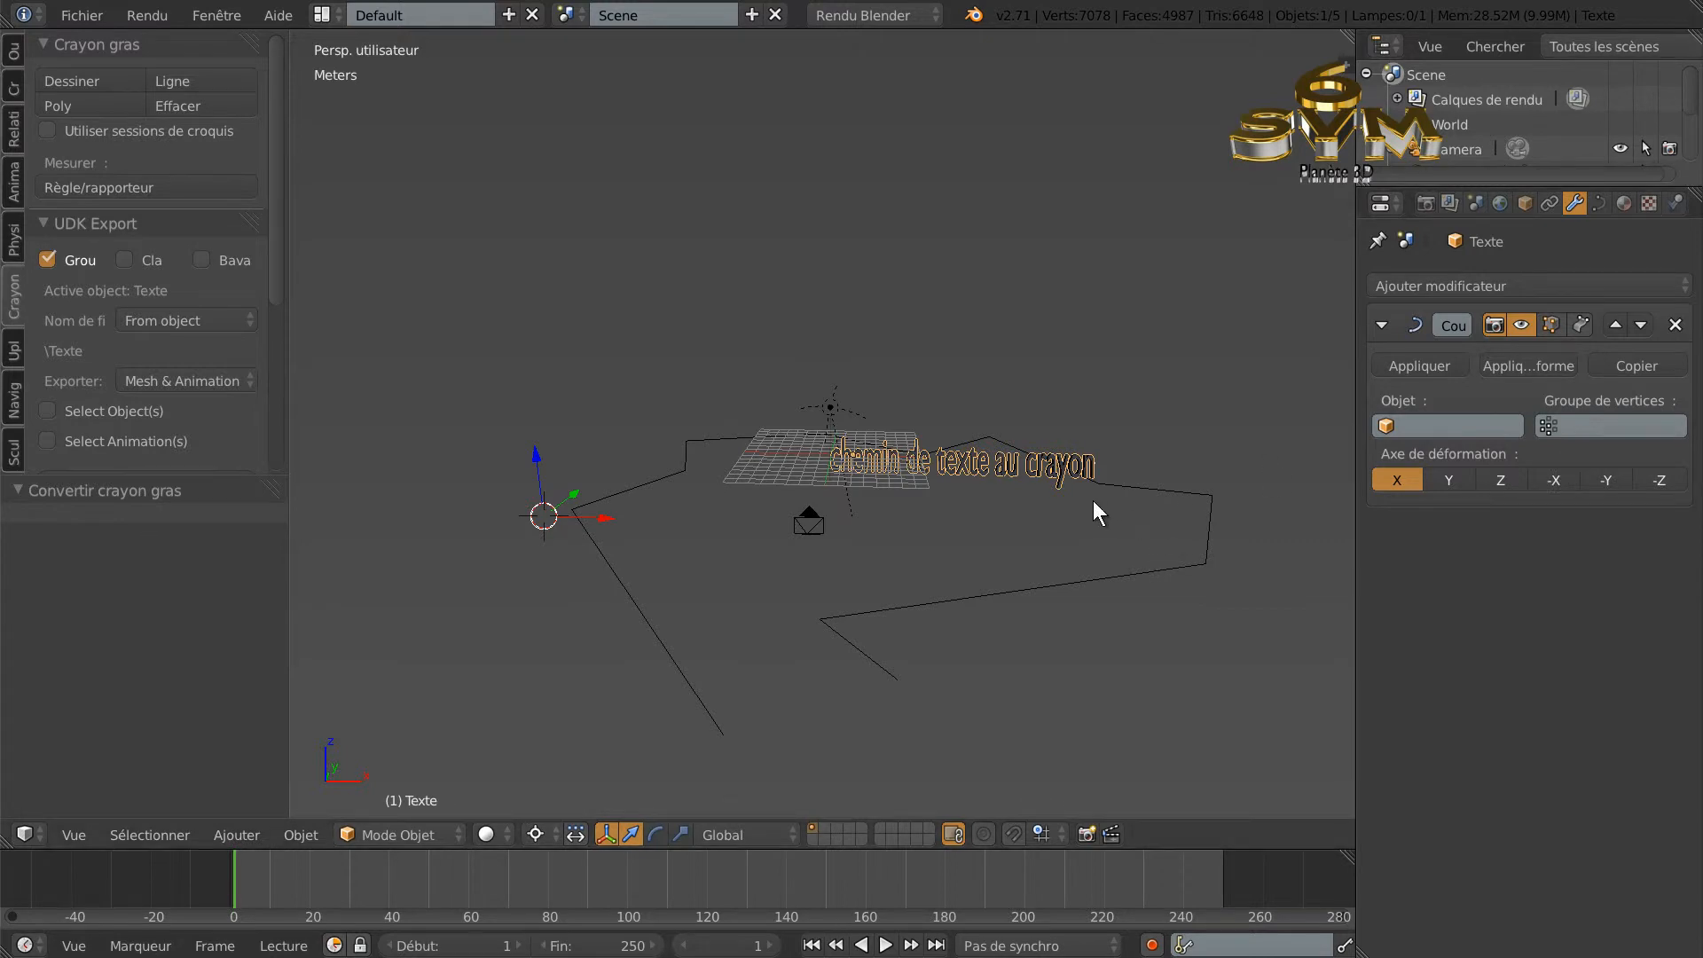
click(1414, 426)
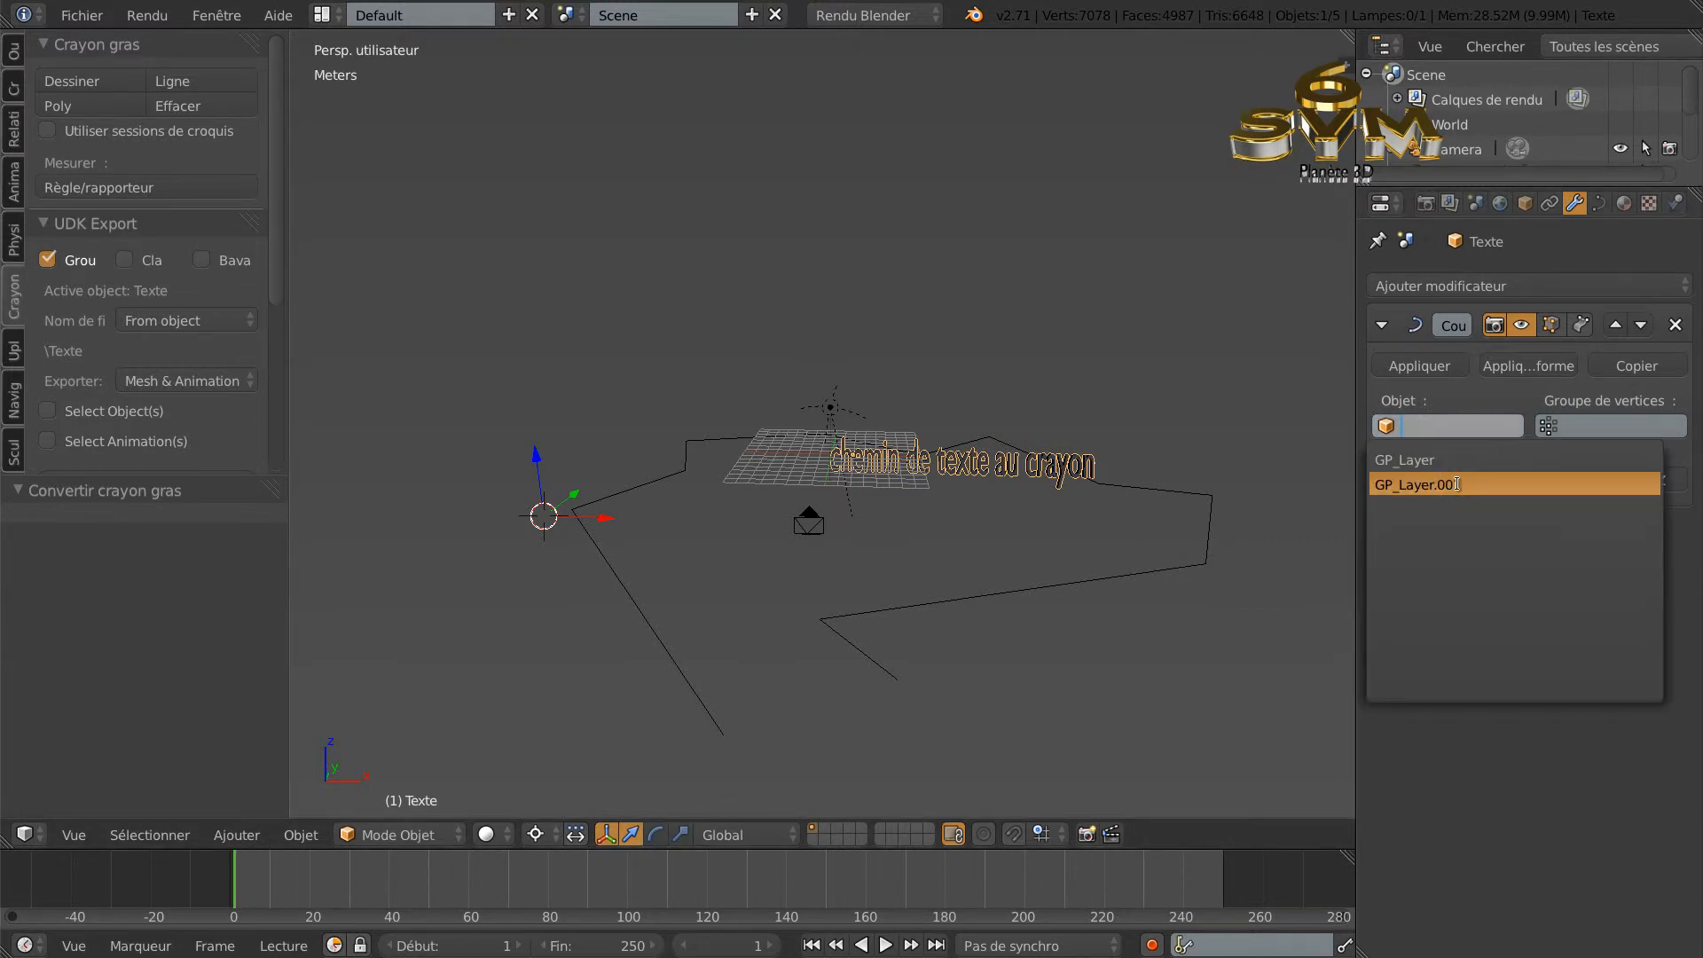
click(1457, 483)
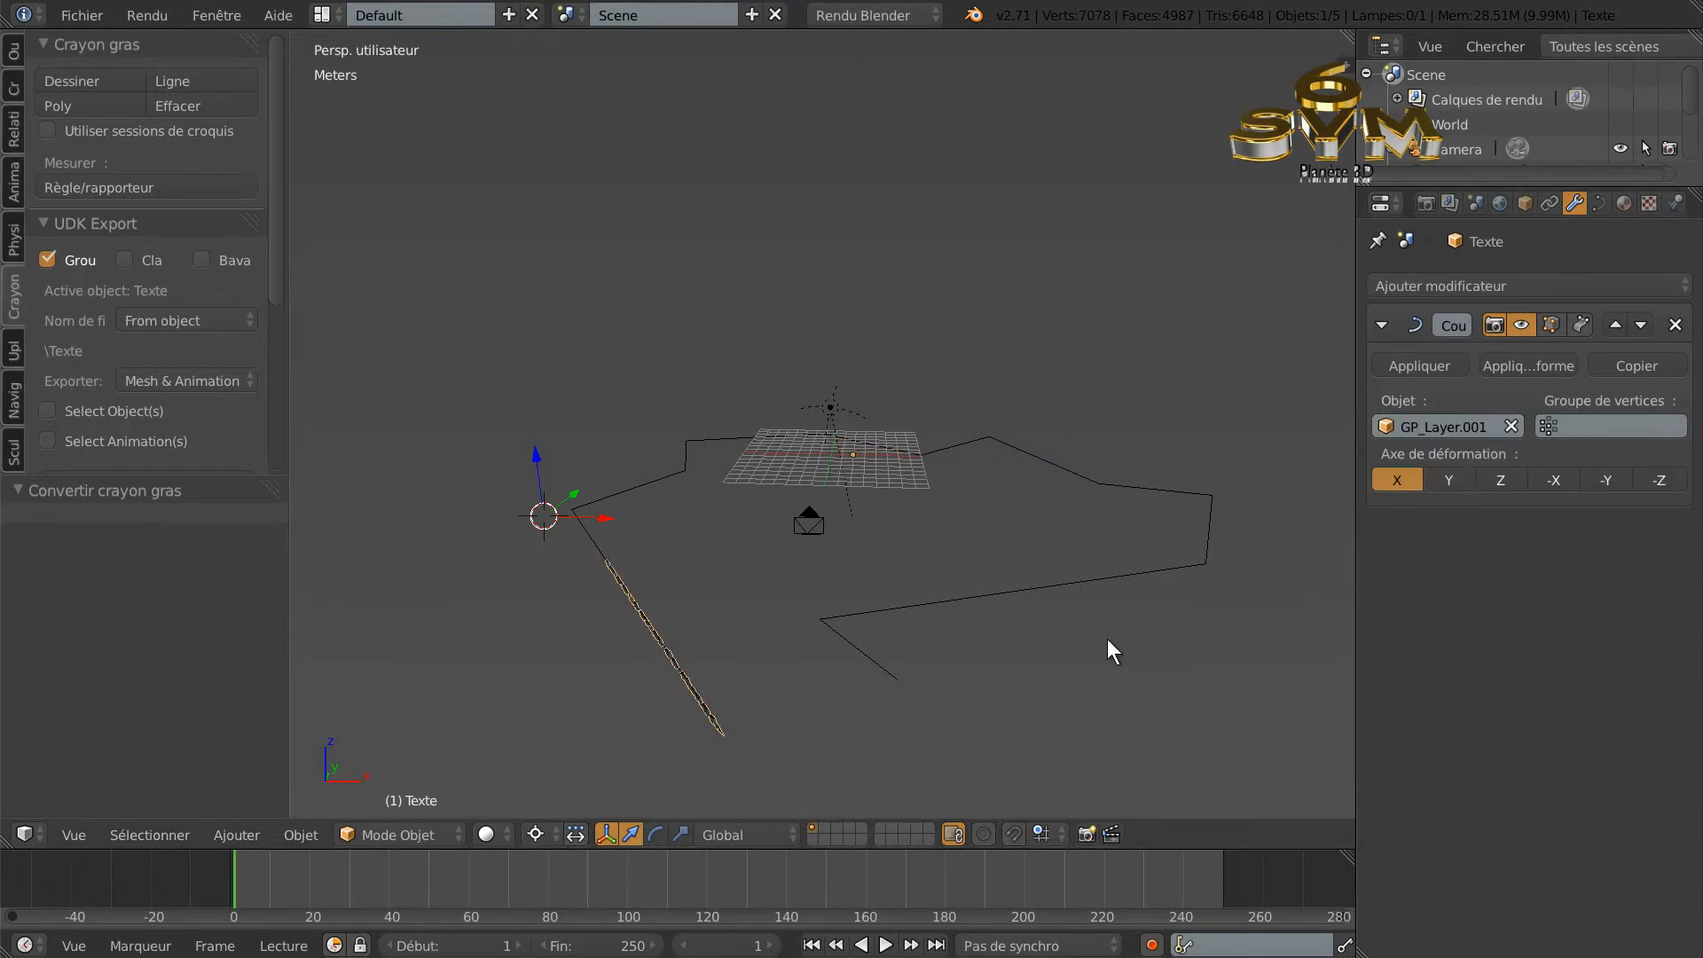
scroll(1100, 642, up, 2)
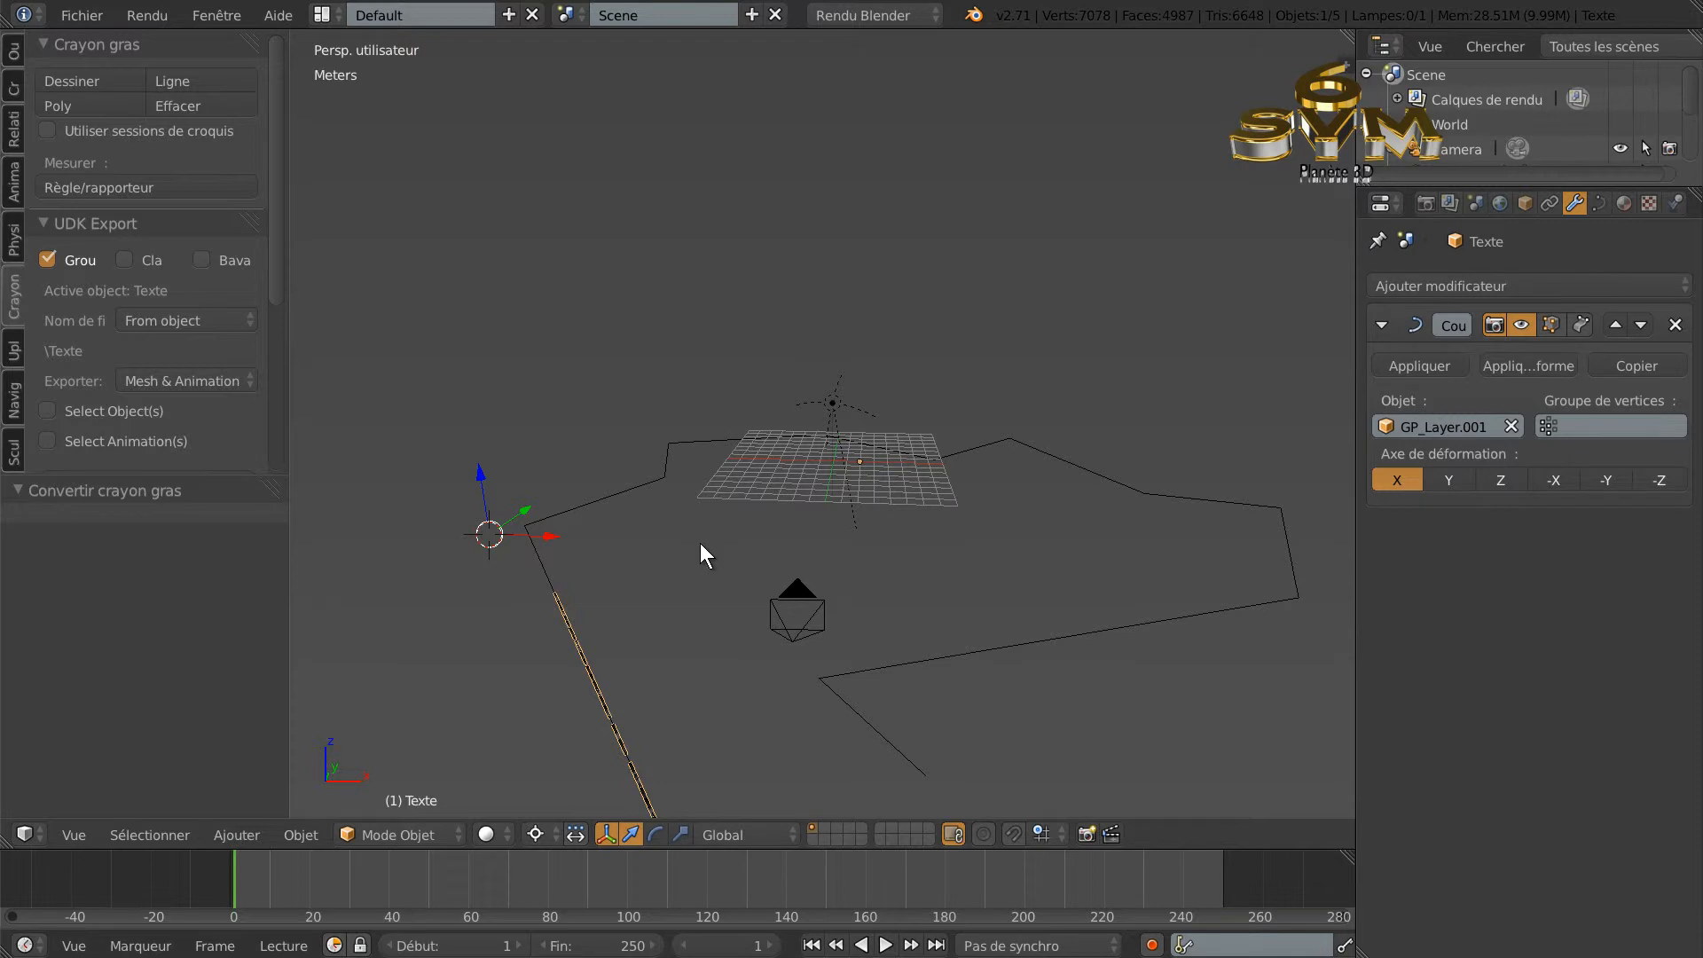
In the camera view, move the text along the global X axis by about 116 m.
key(KP_0)
click(763, 672)
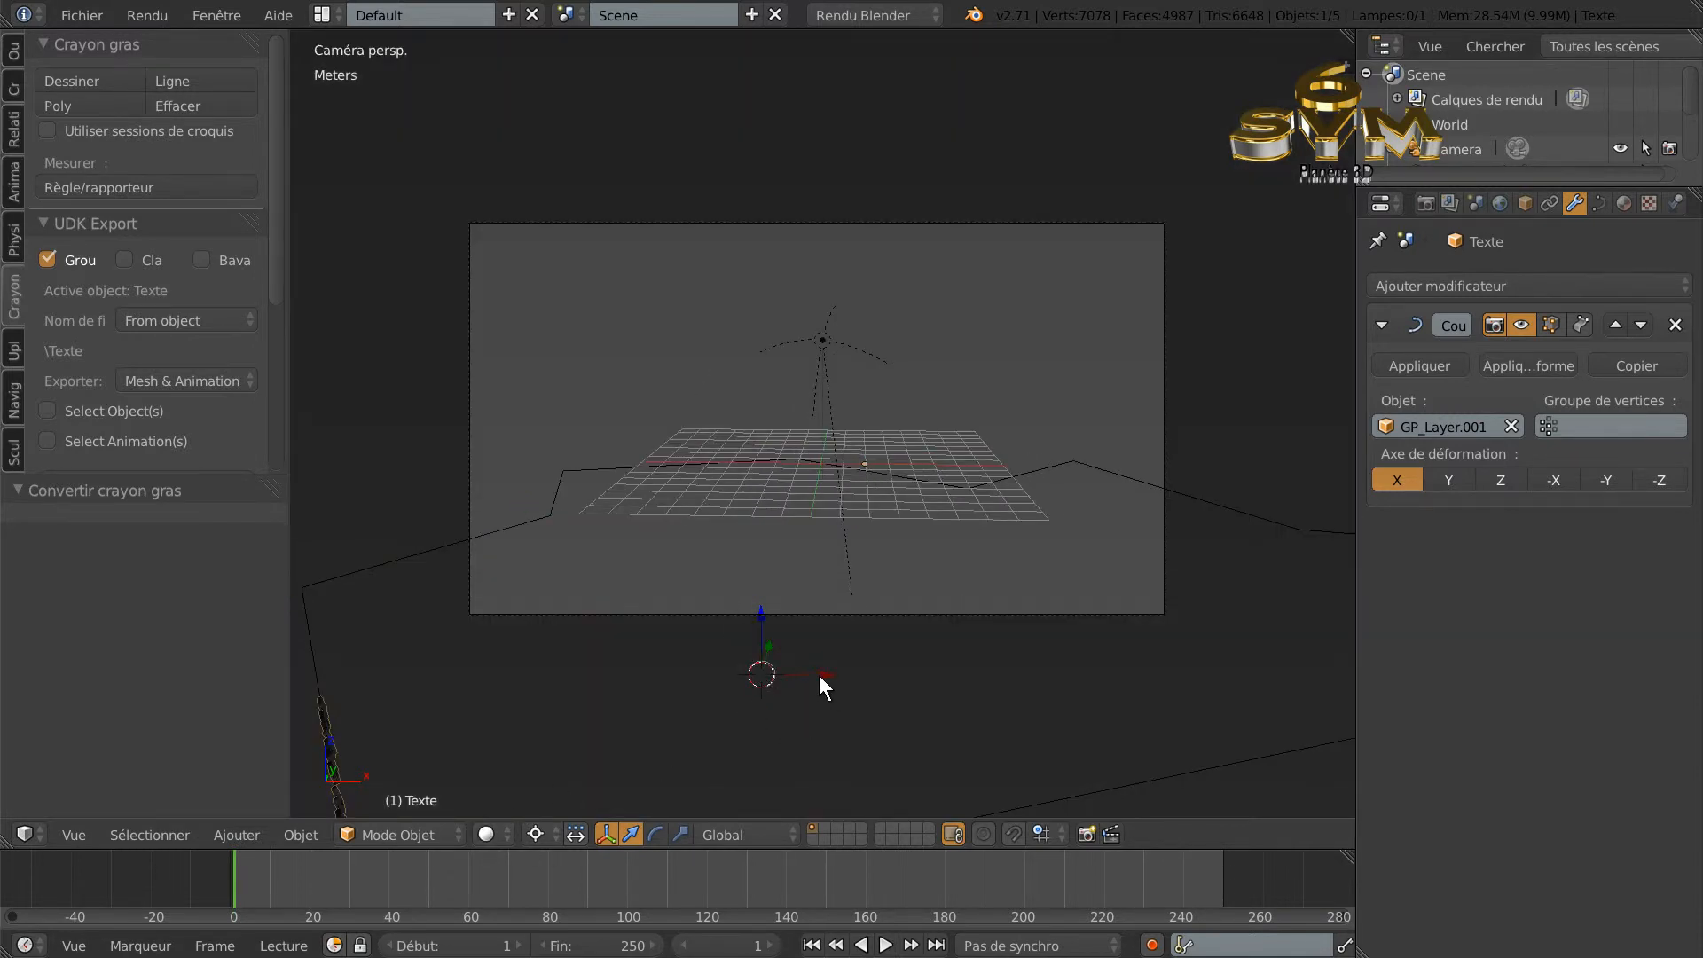
key(g)
key(x)
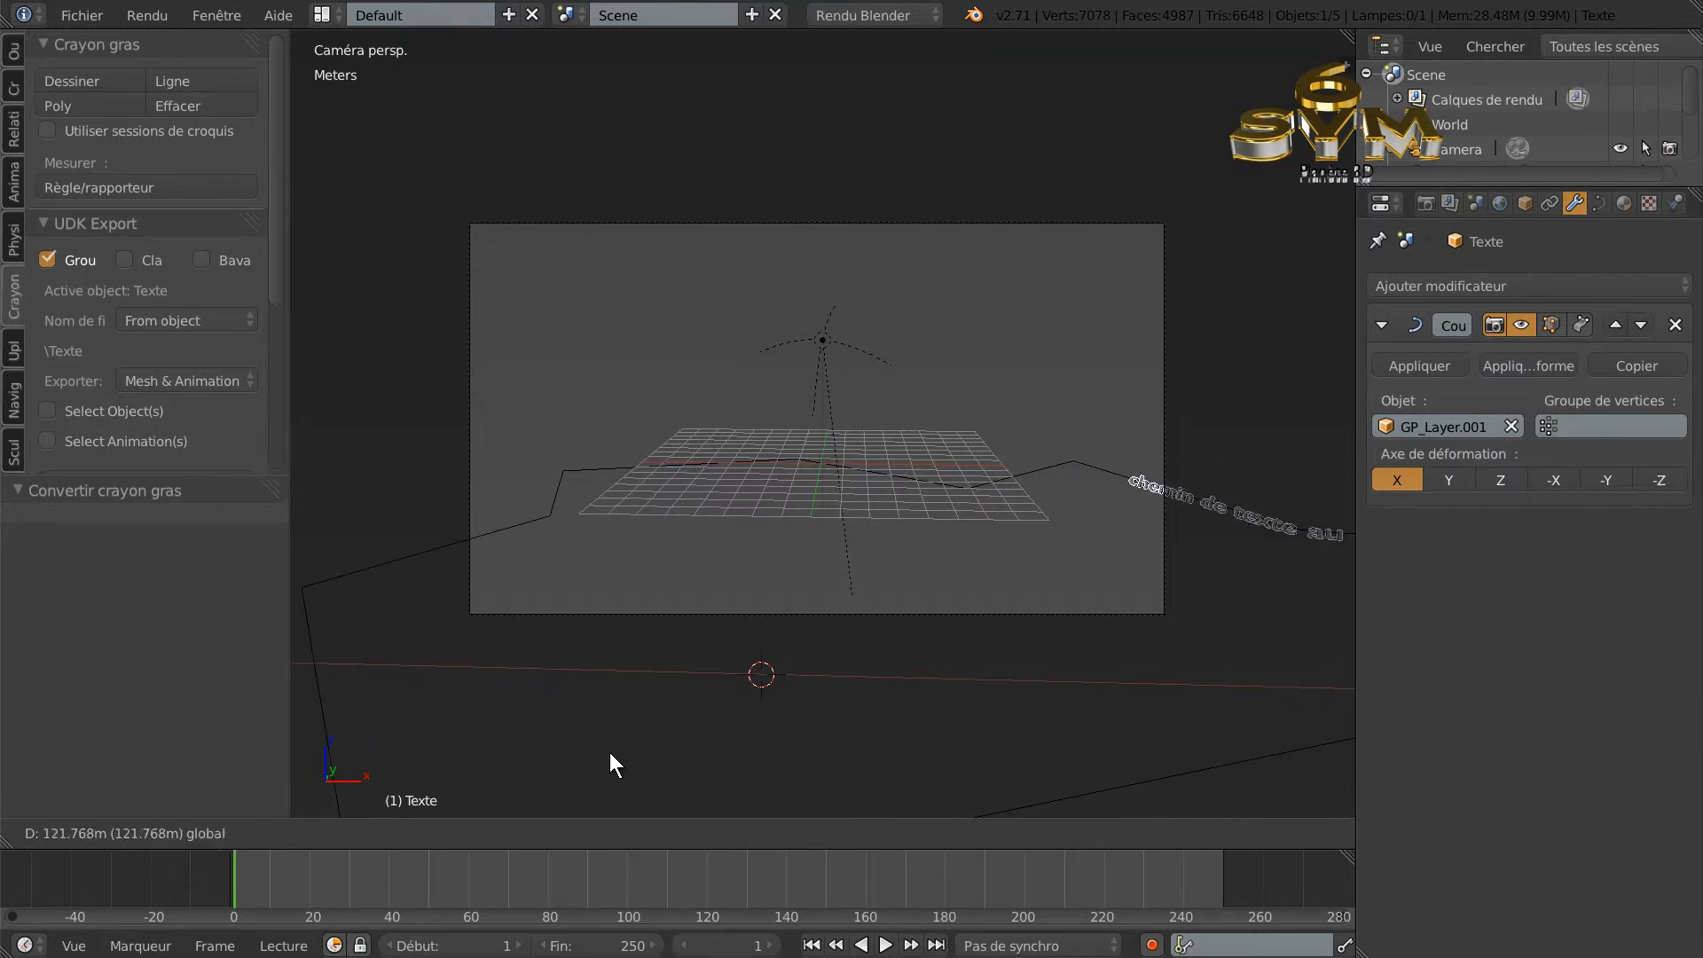
click(524, 763)
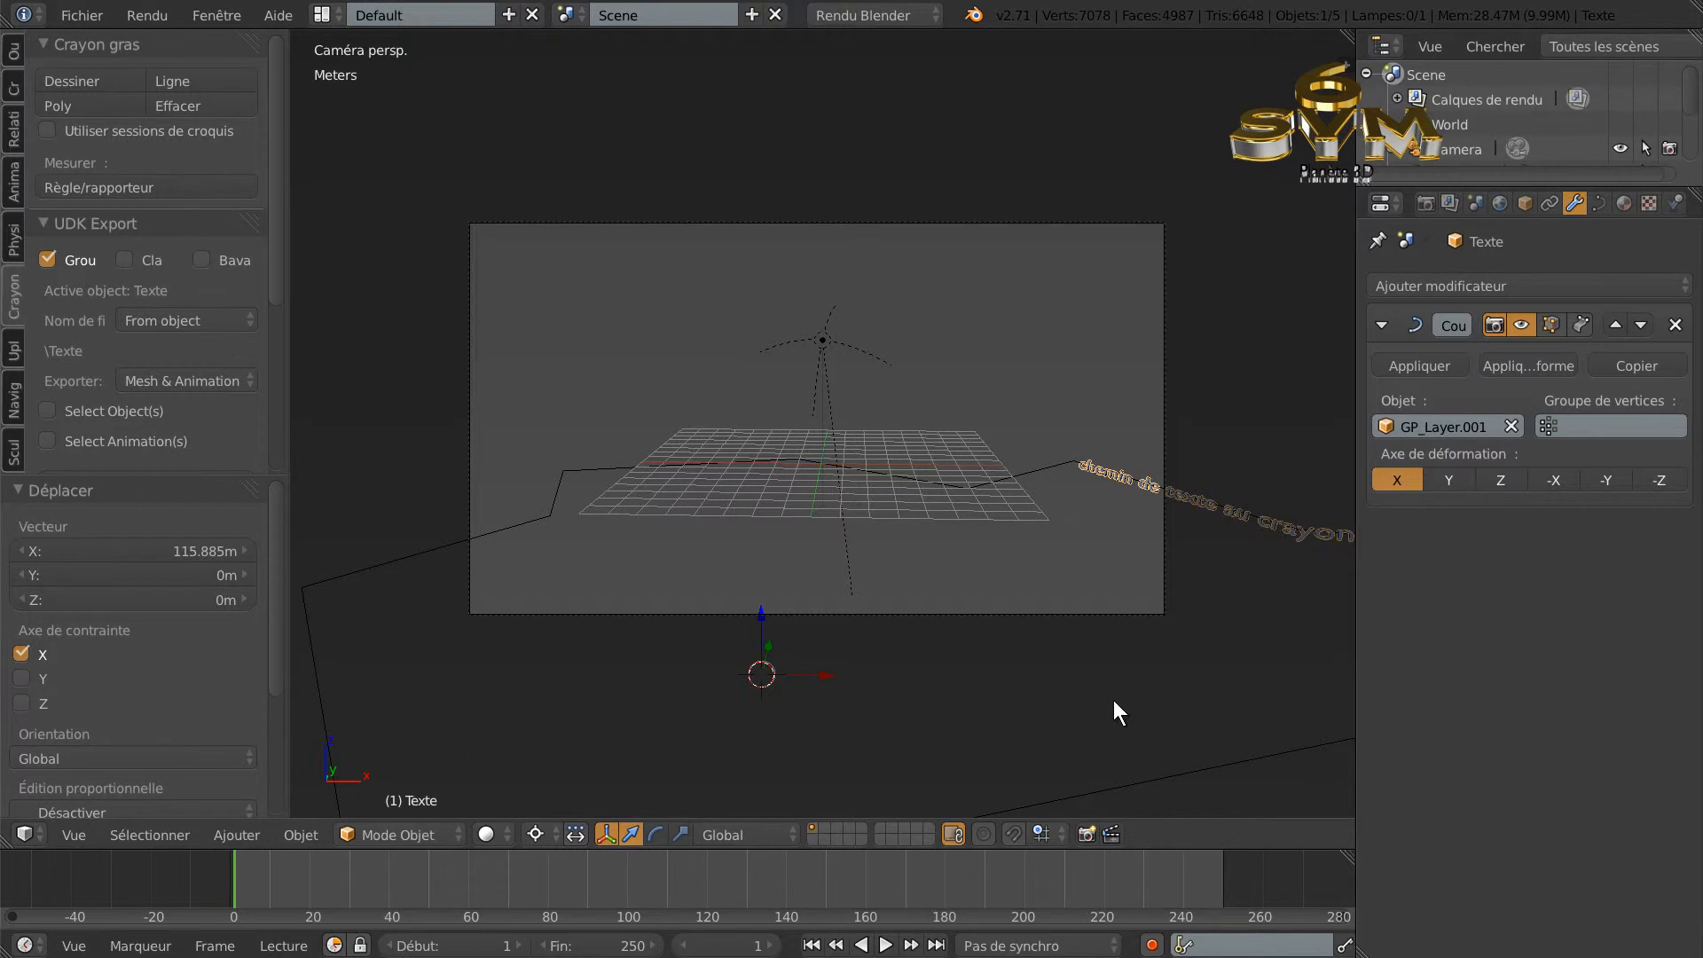
Move the camera back along the global Y axis by about -20 m and look through it.
middle_drag(1083, 631, 981, 699)
scroll(550, 685, down, 2)
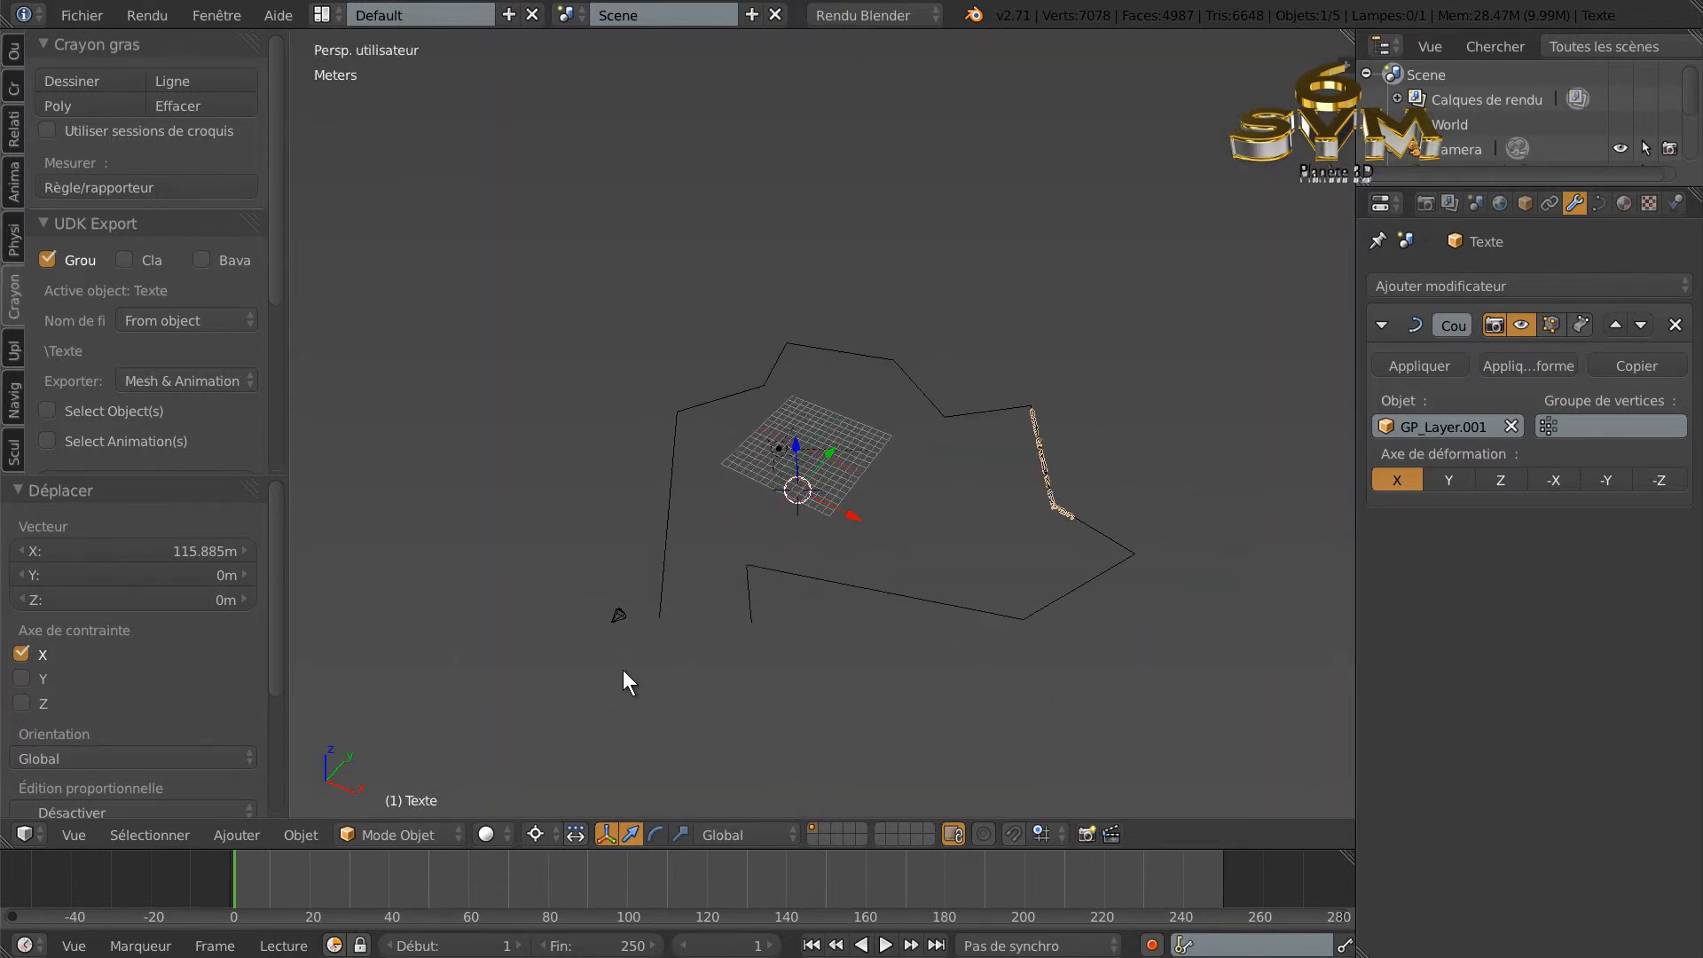
right_click(621, 620)
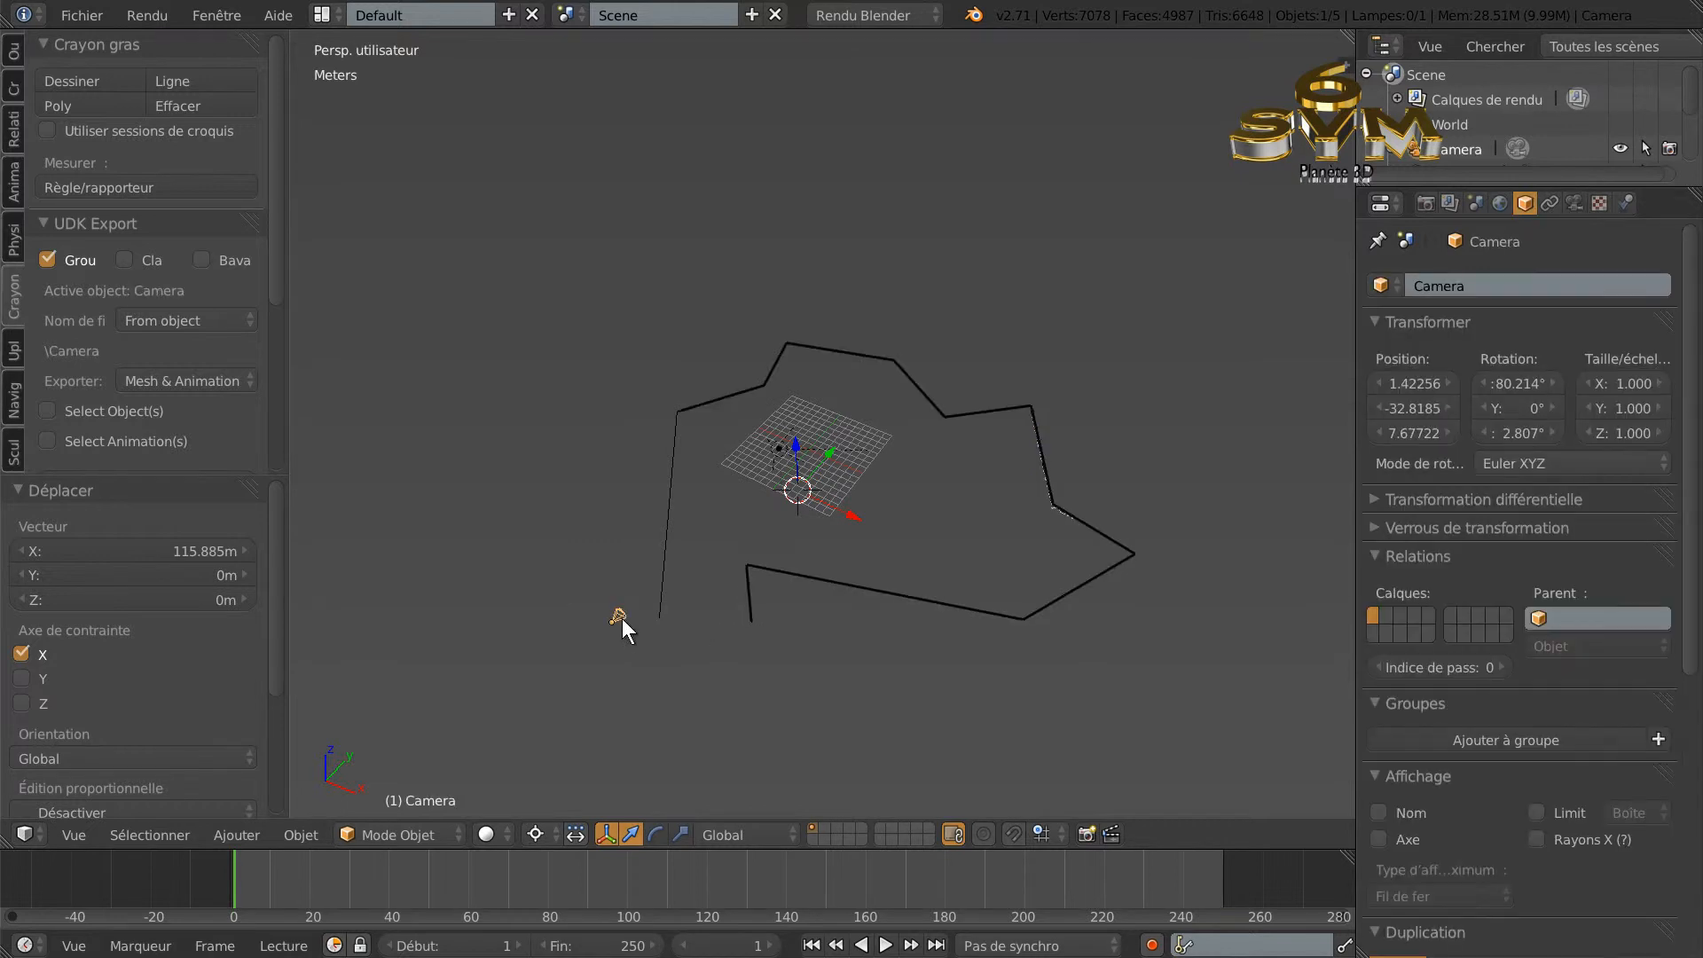
key(g)
key(y)
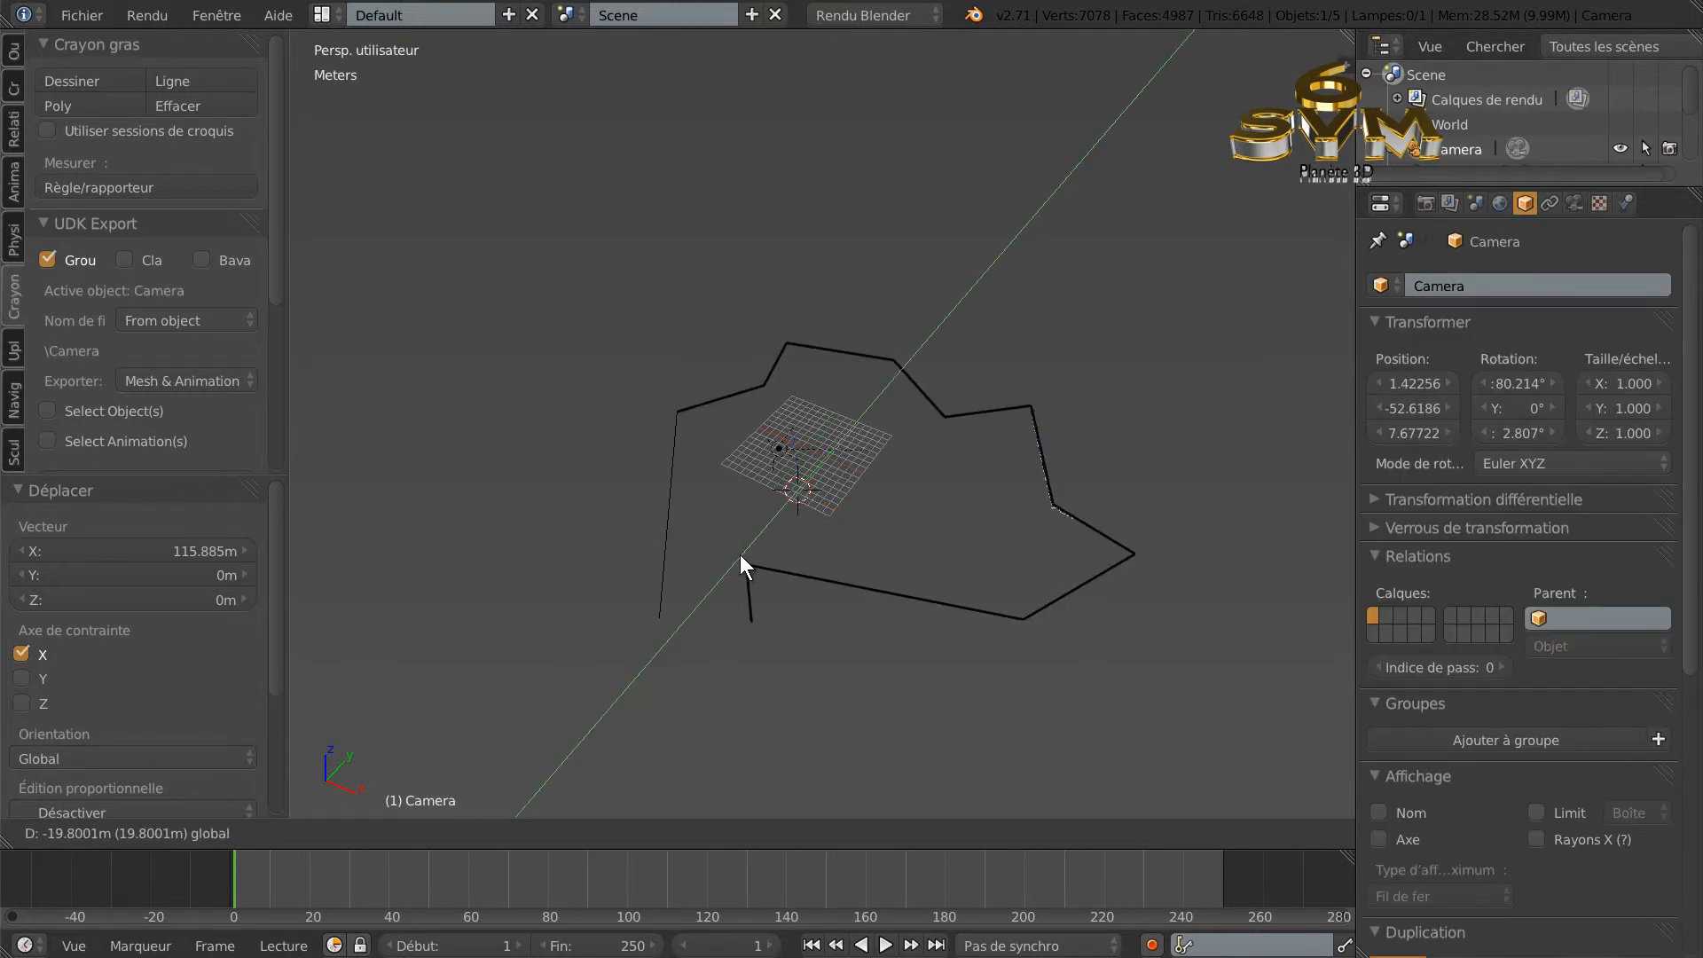
click(746, 558)
key(KP_0)
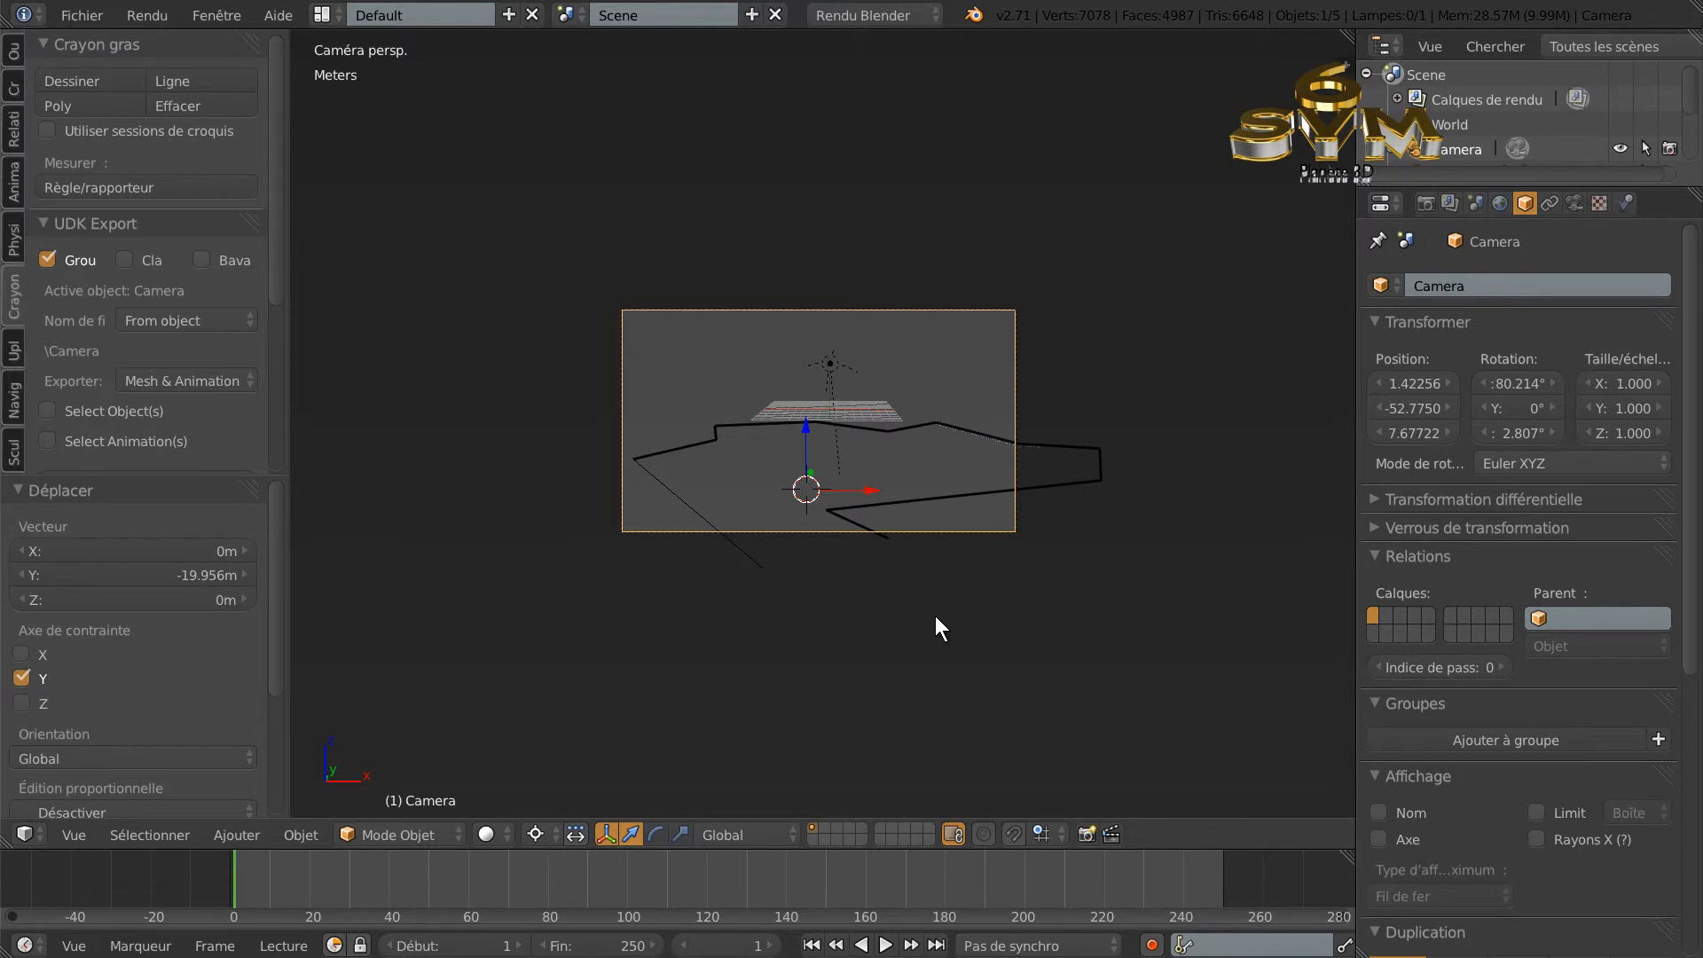
scroll(856, 563, up, 2)
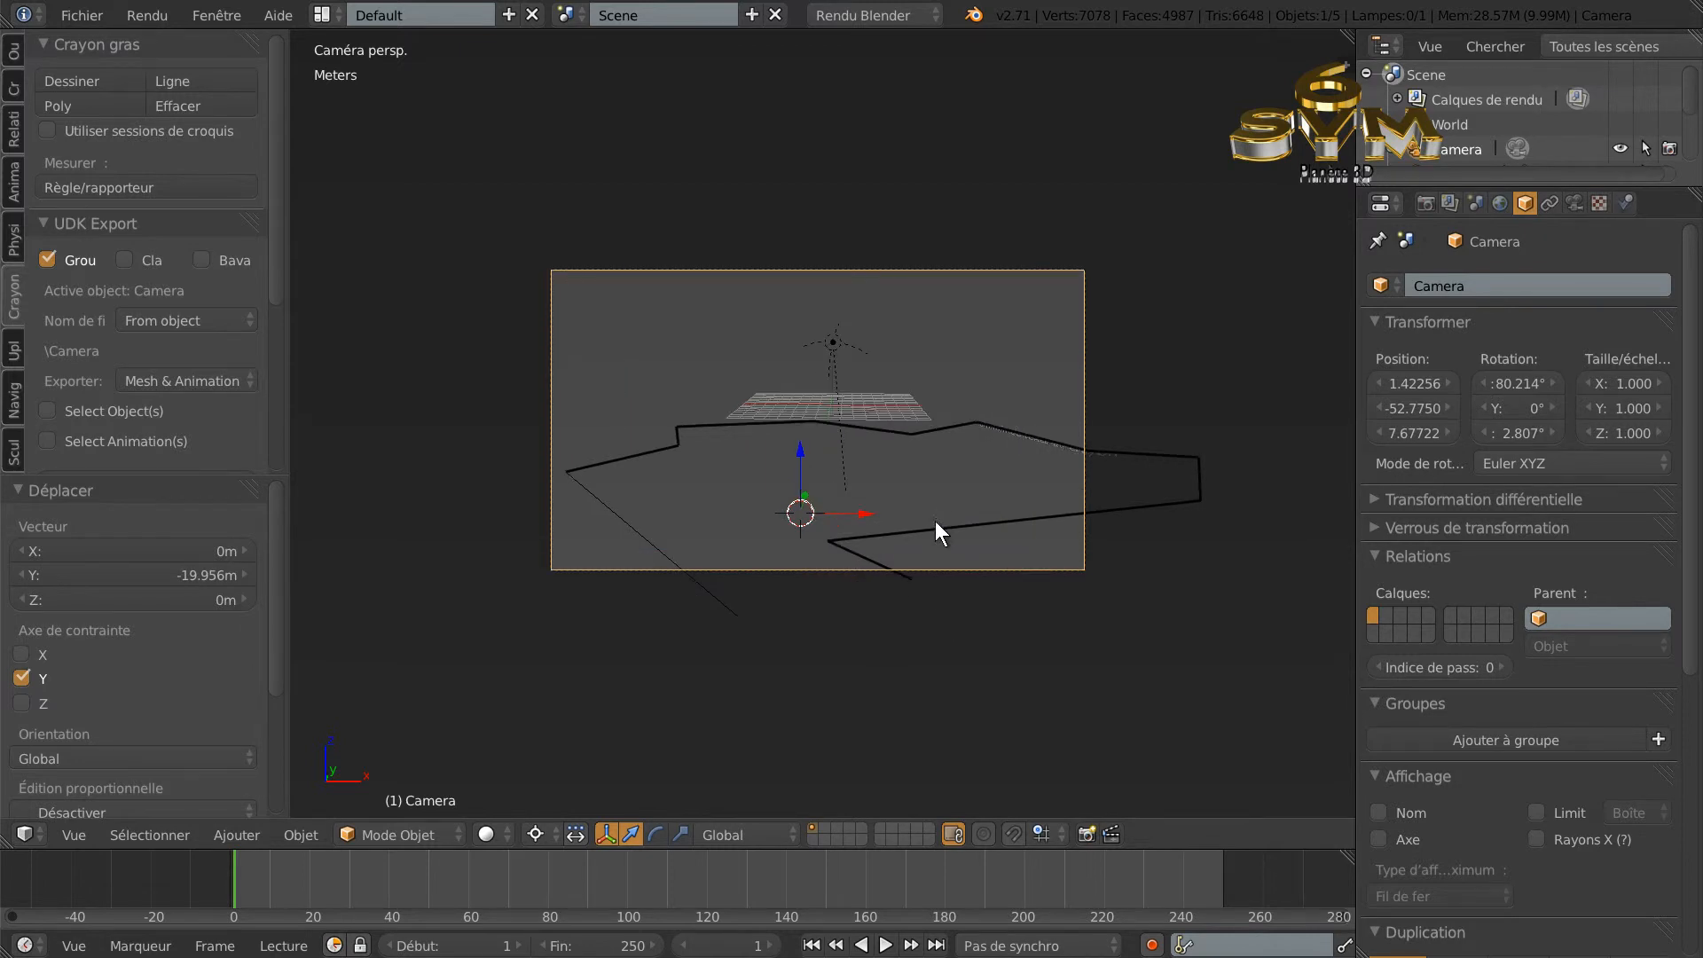
Move the text along the global X axis by about -49.8 m.
right_click(1046, 445)
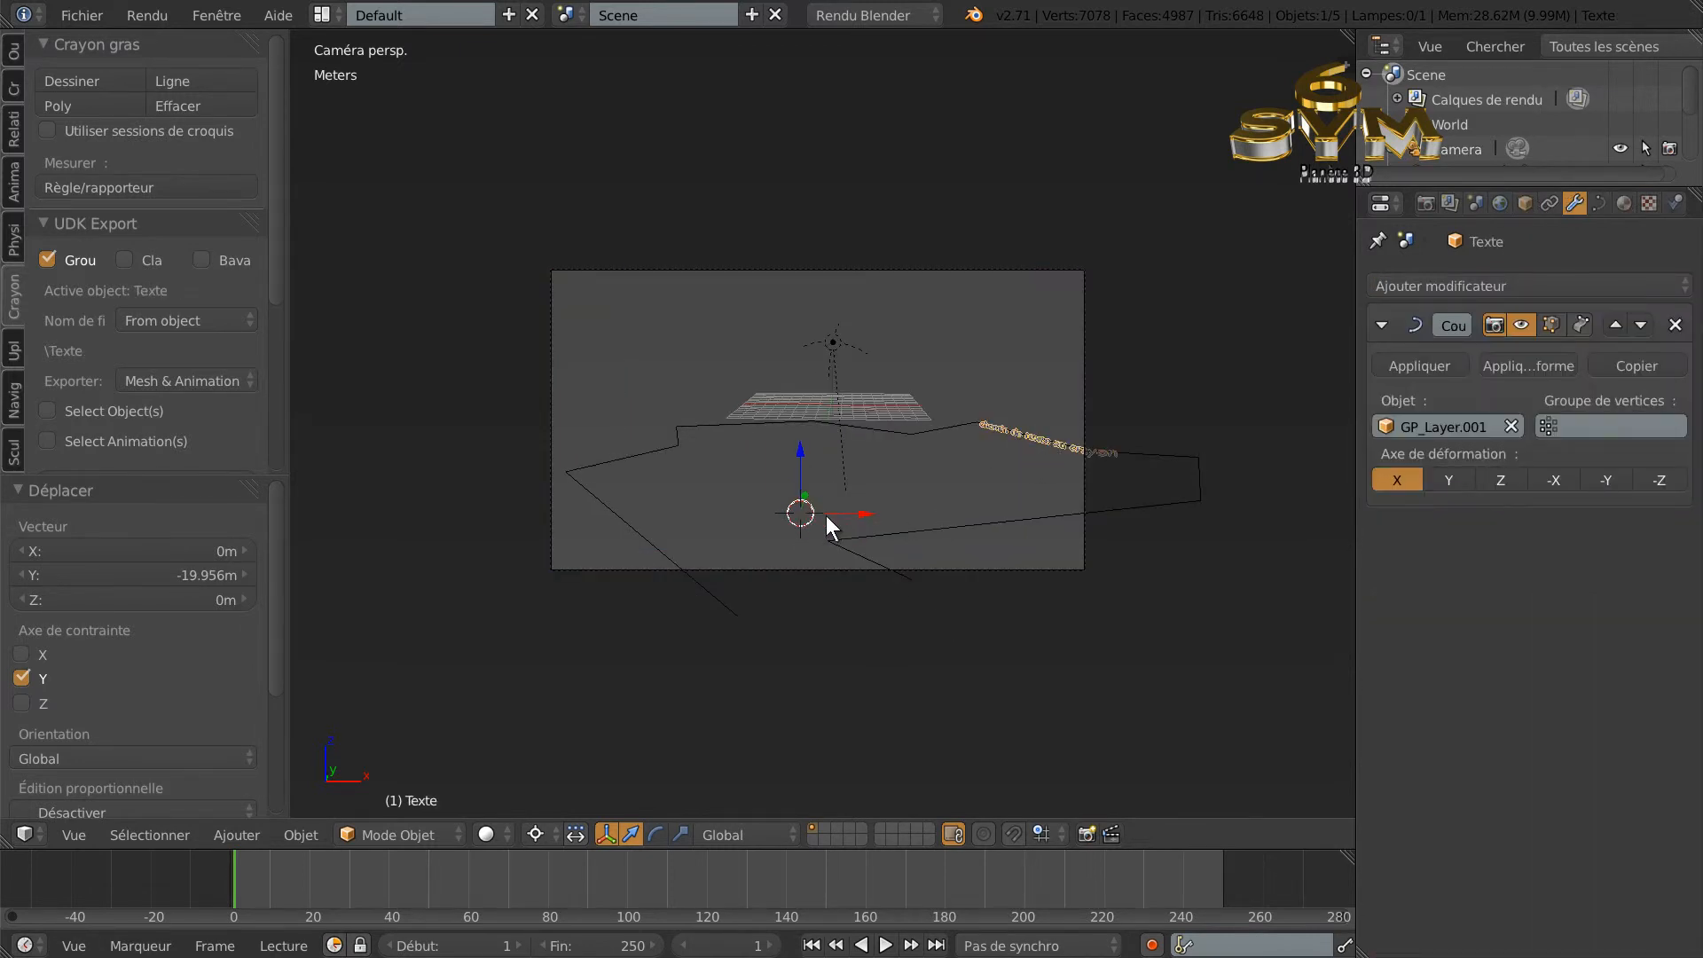
key(g)
key(x)
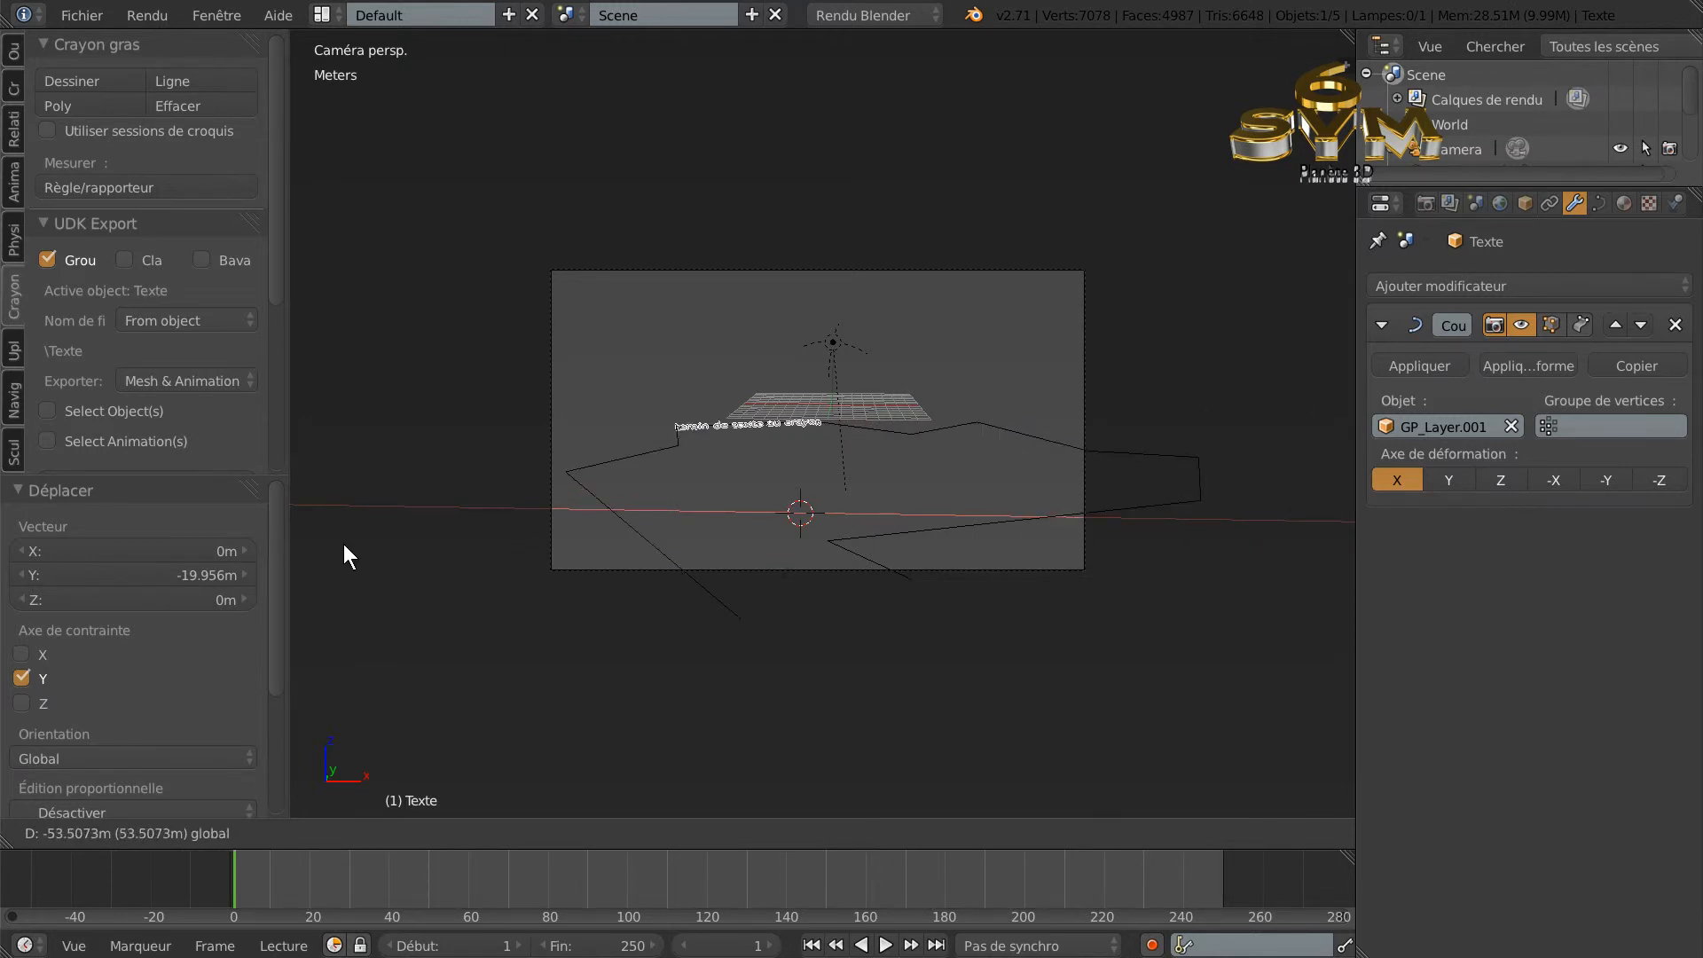
click(375, 542)
Clear the object of the text's curve modifier and bring the undeformed text into view.
click(1512, 426)
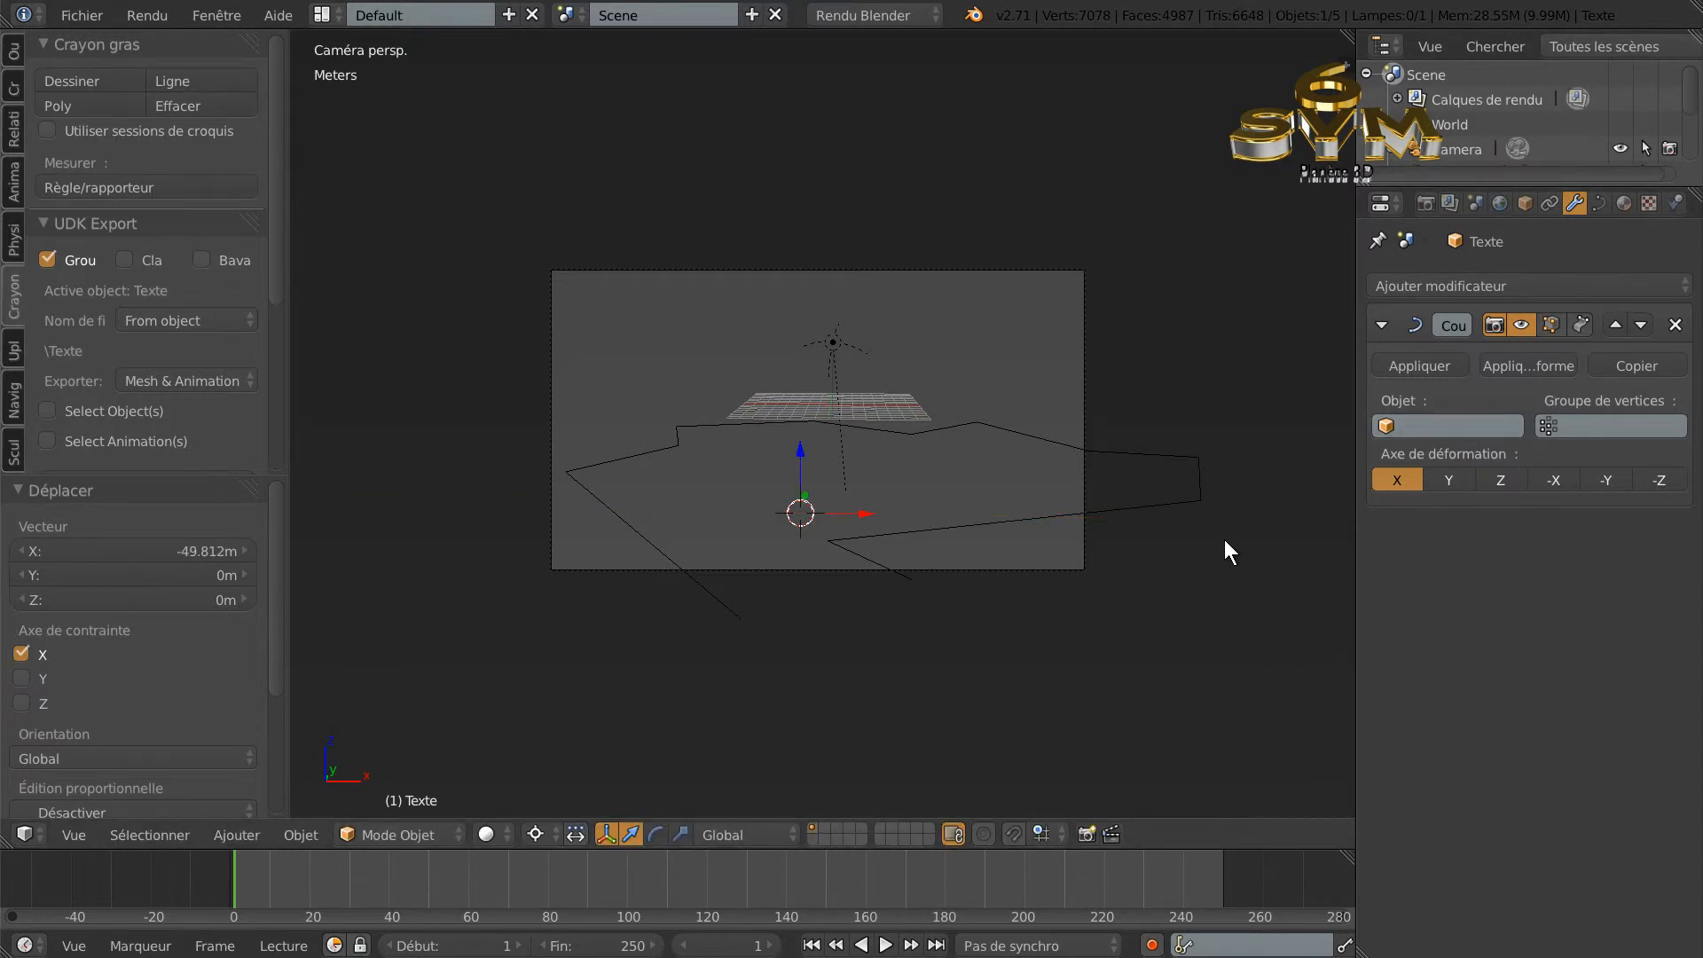
scroll(1223, 554, down, 4)
shift+middle_drag(1222, 557, 917, 572)
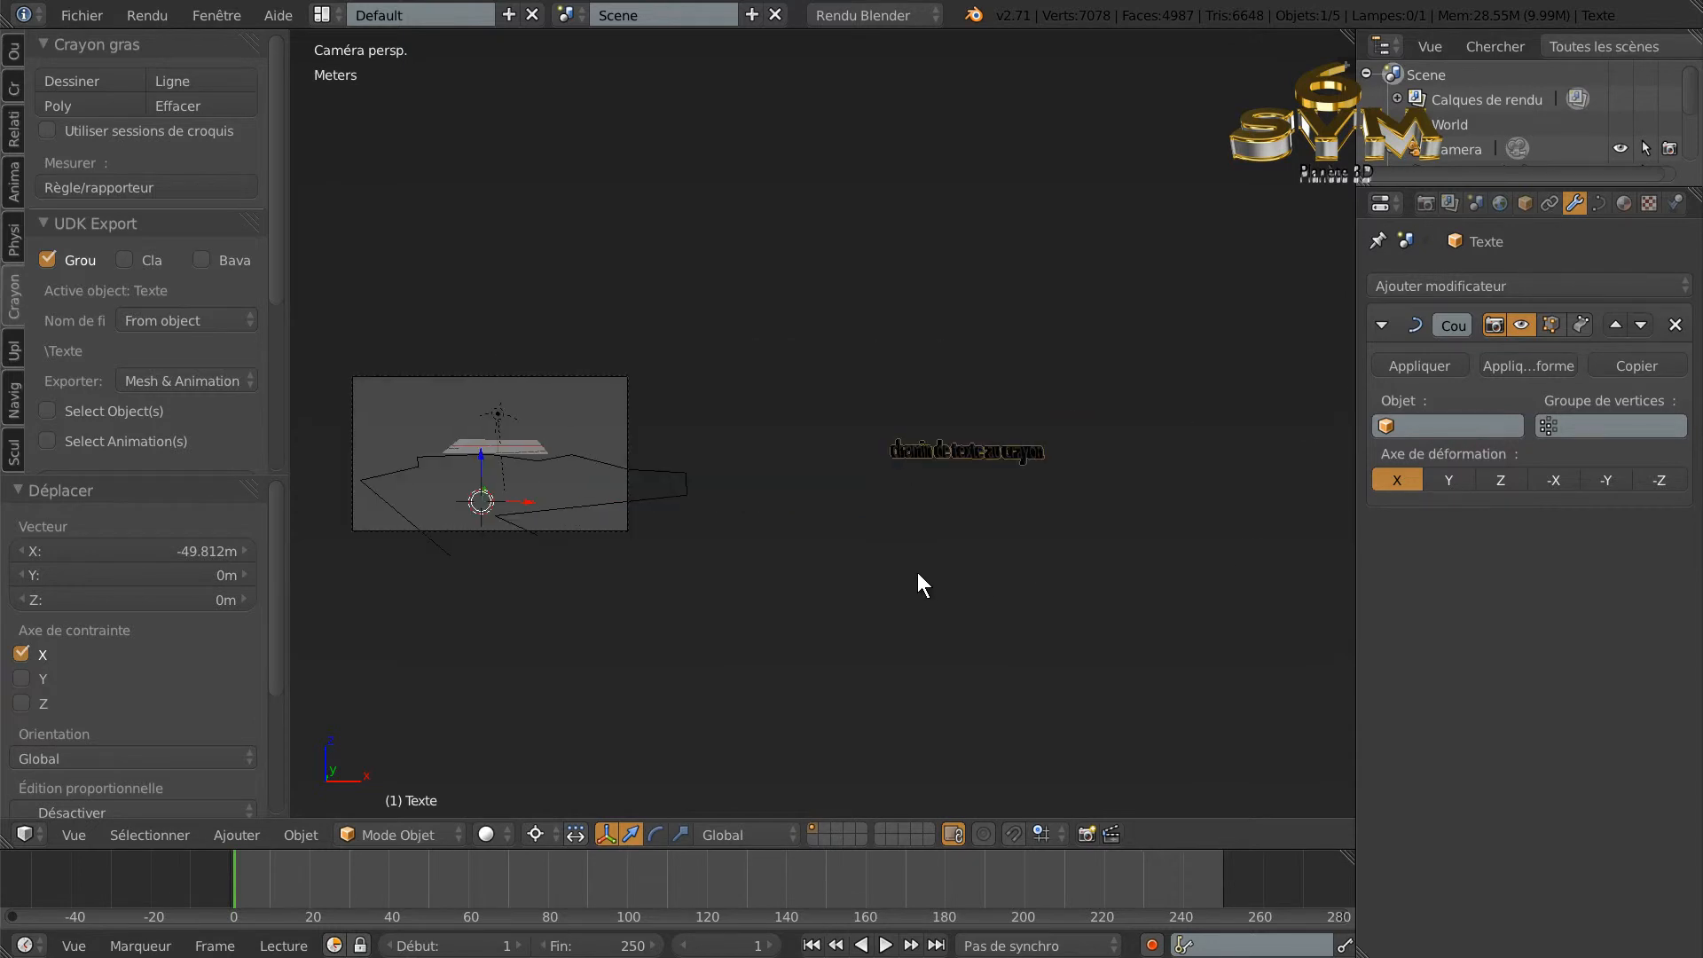
scroll(985, 572, up, 2)
middle_drag(1055, 570, 809, 571)
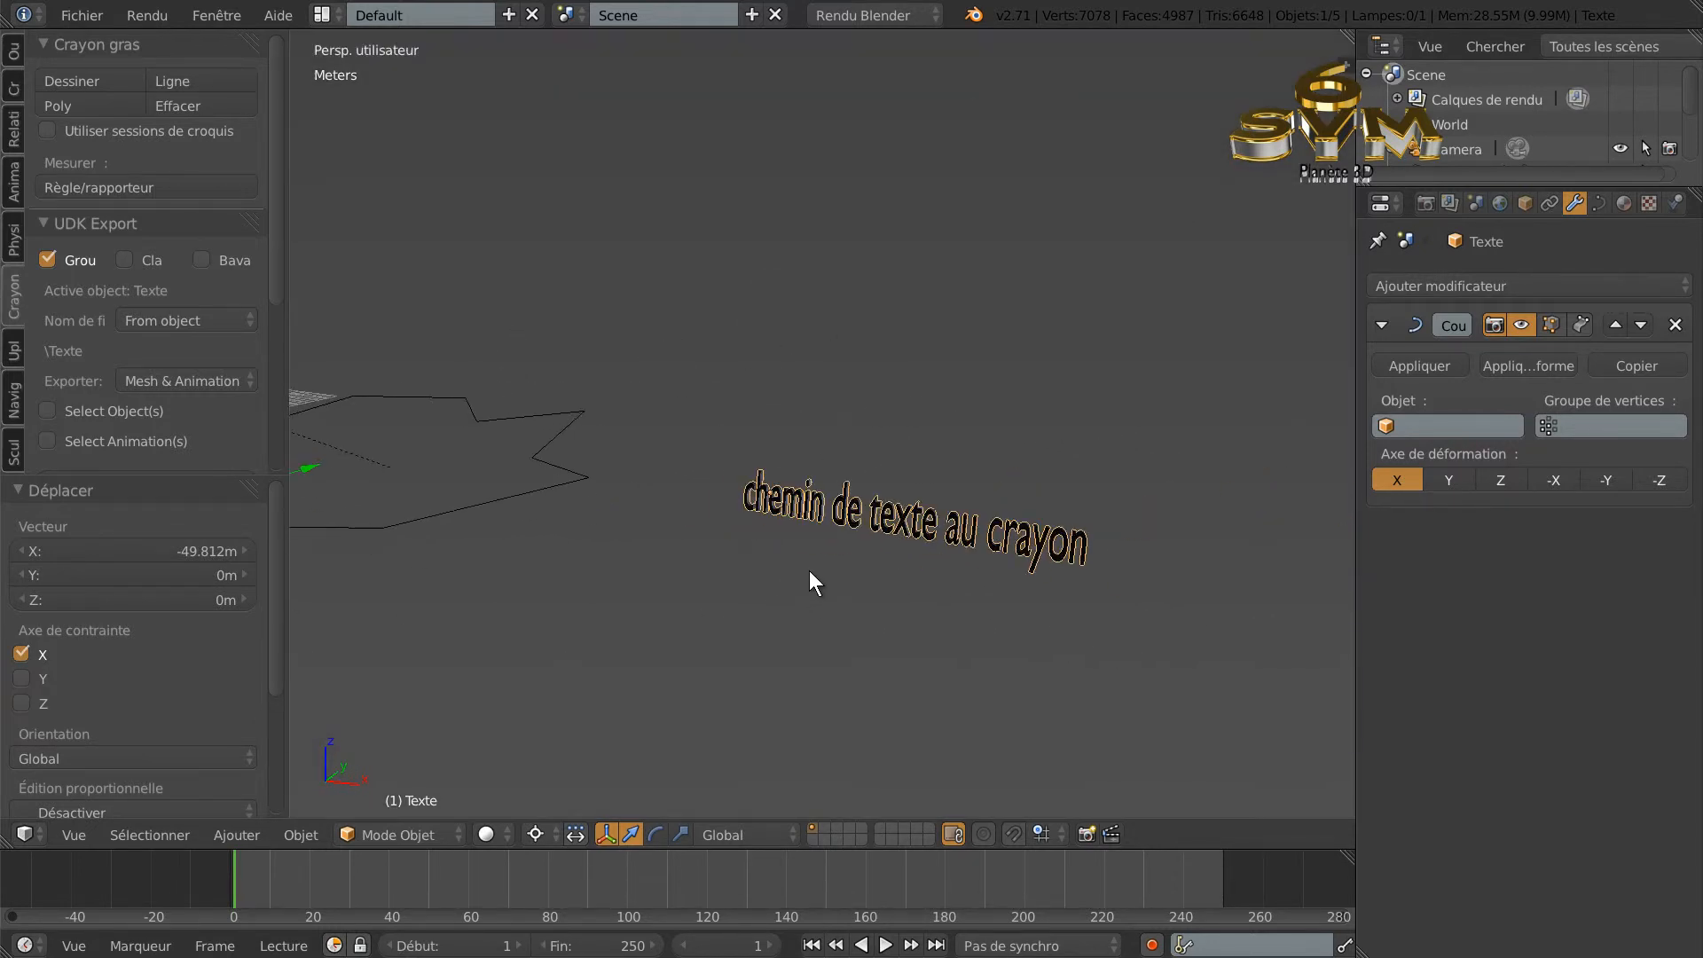
Switch the pivot point away from the 3D cursor and scale the text up uniformly by about 2.66.
key(g)
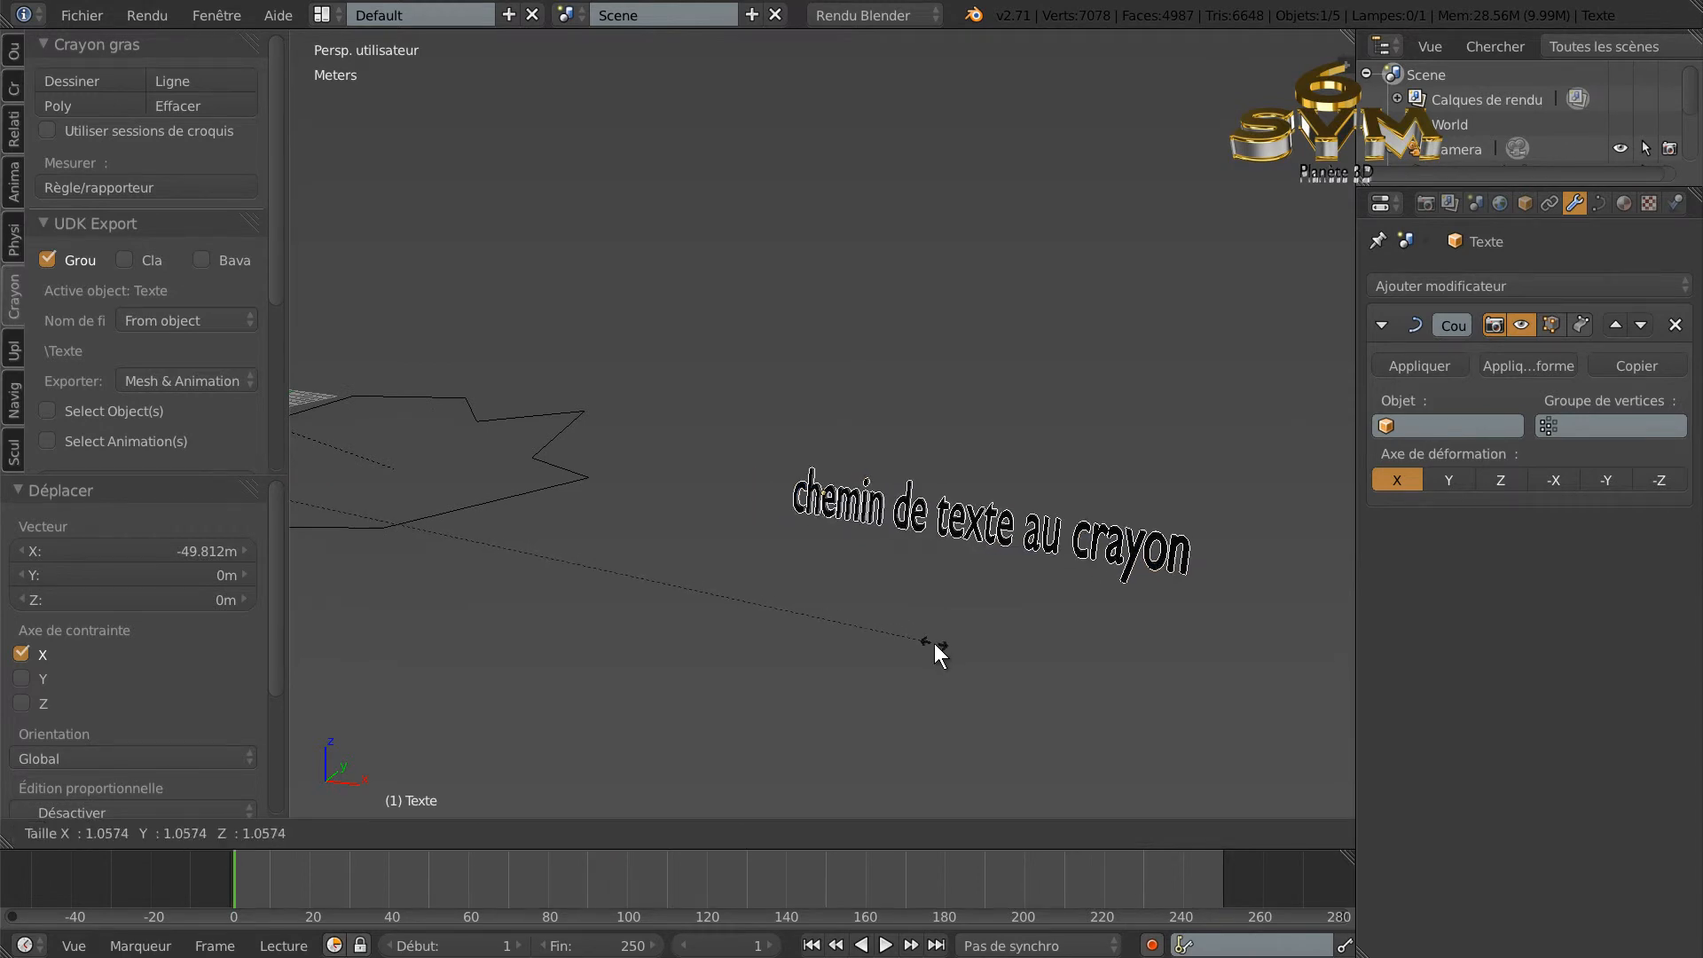
key(Escape)
click(513, 834)
click(558, 726)
key(s)
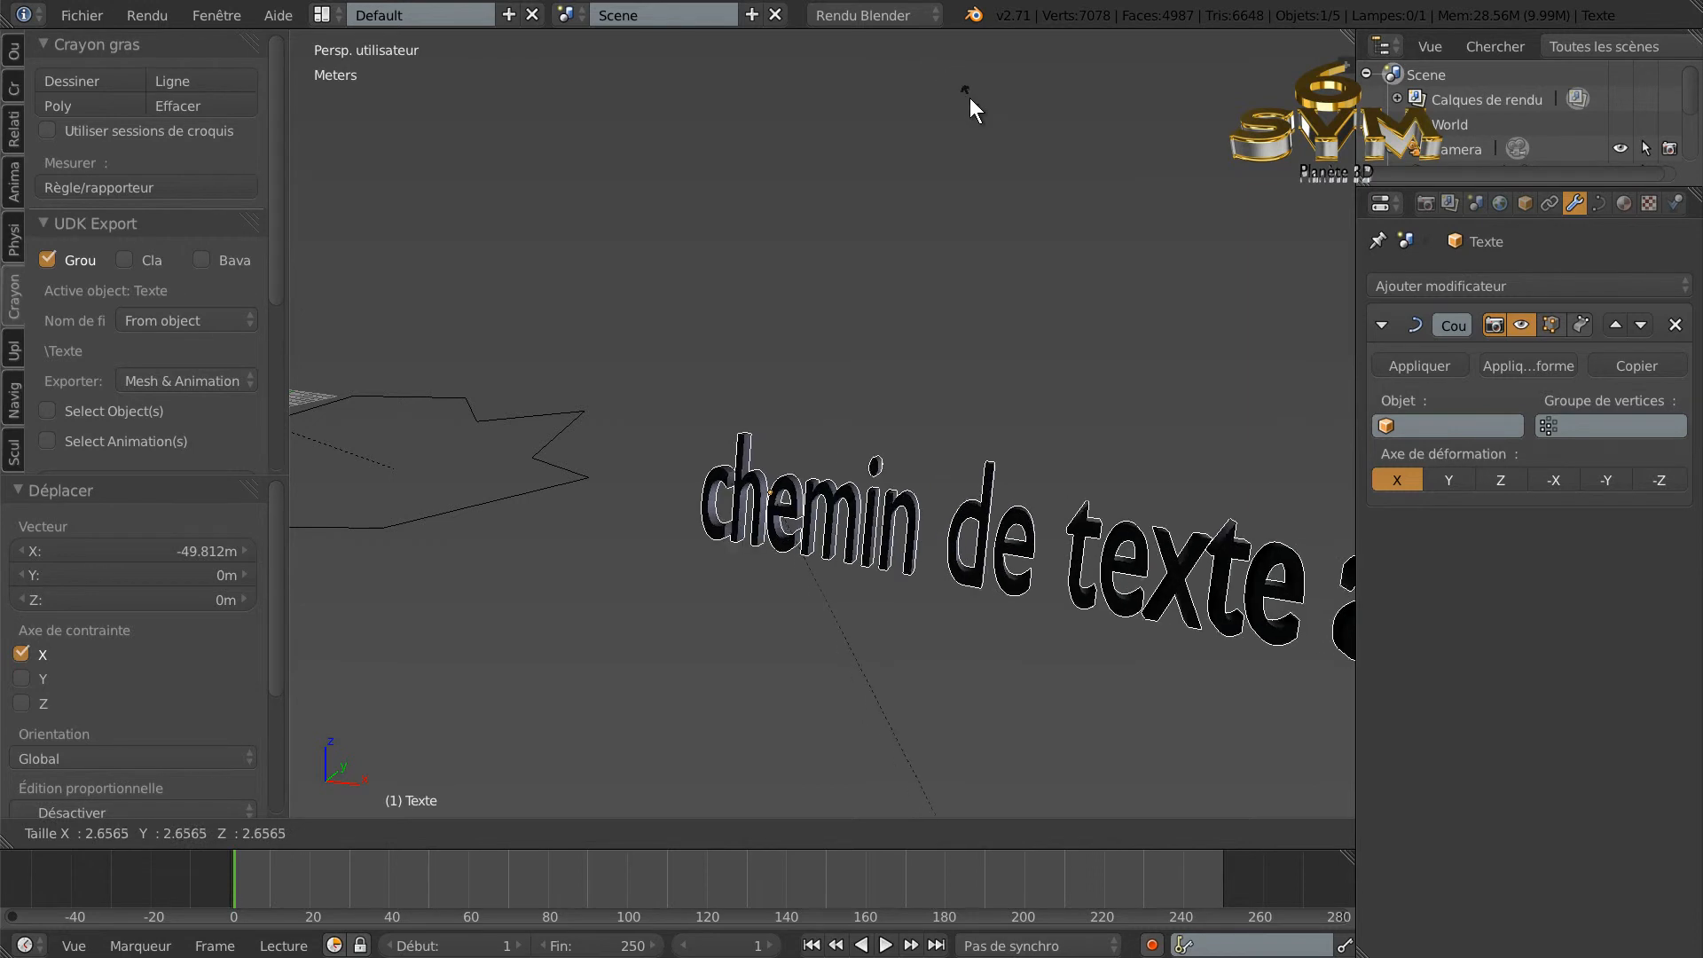
click(1019, 138)
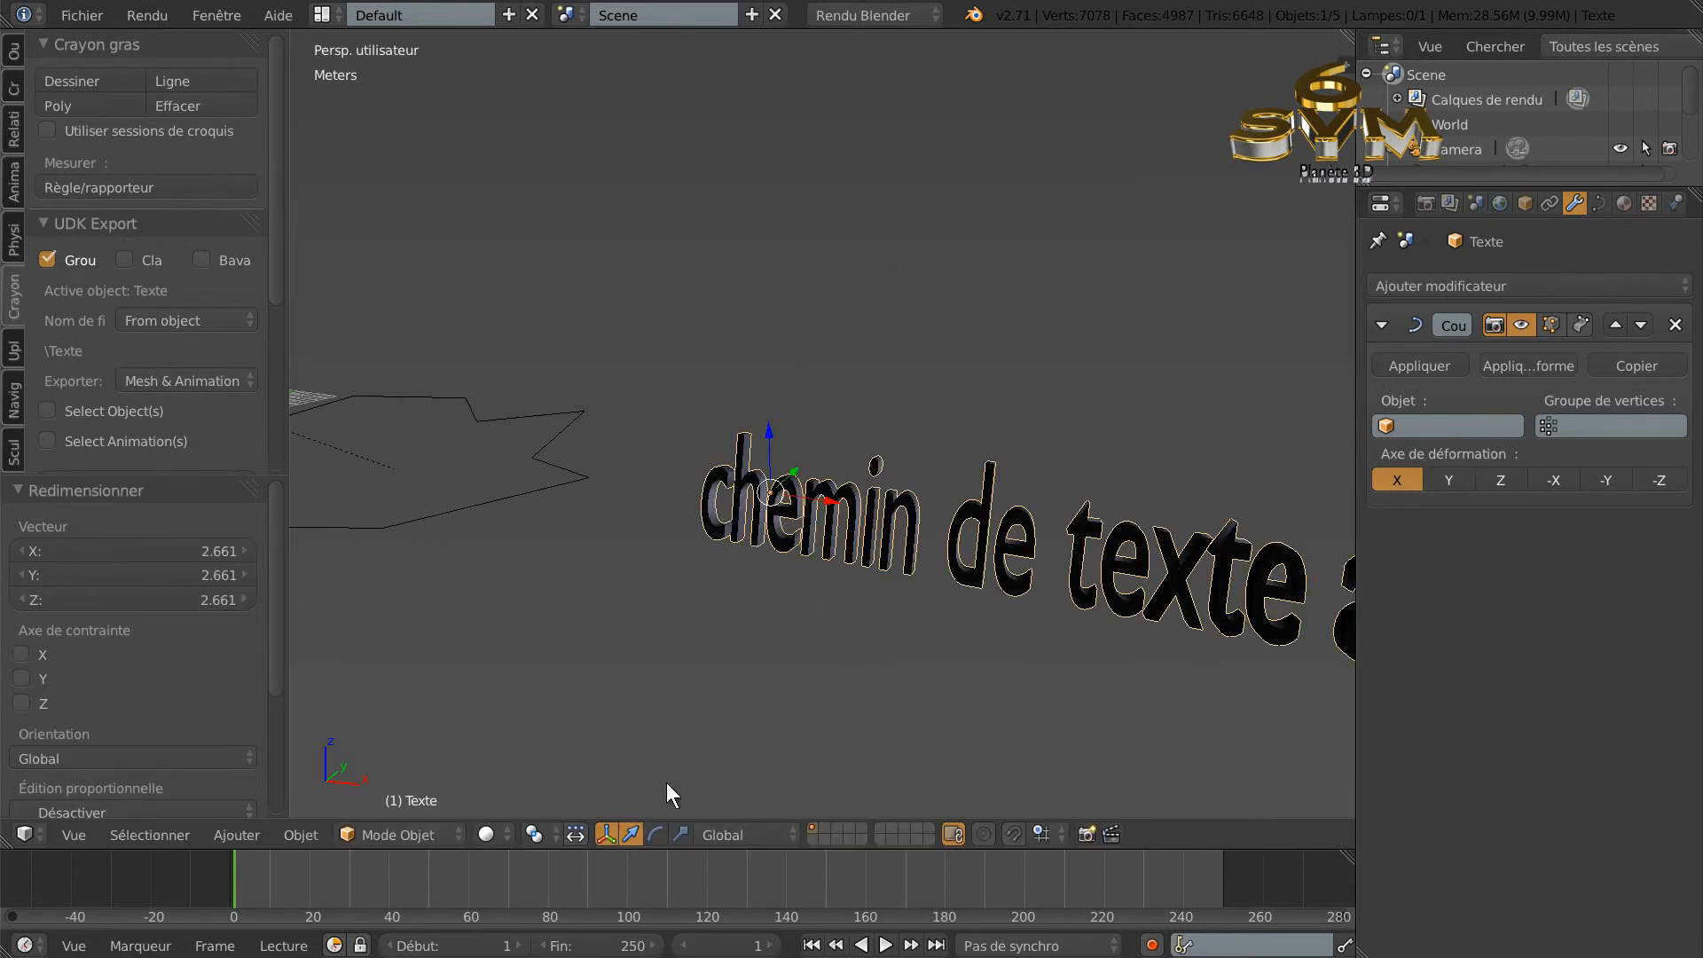
Stretch the text along the global Z axis by a factor of about 1.85.
key(s)
key(z)
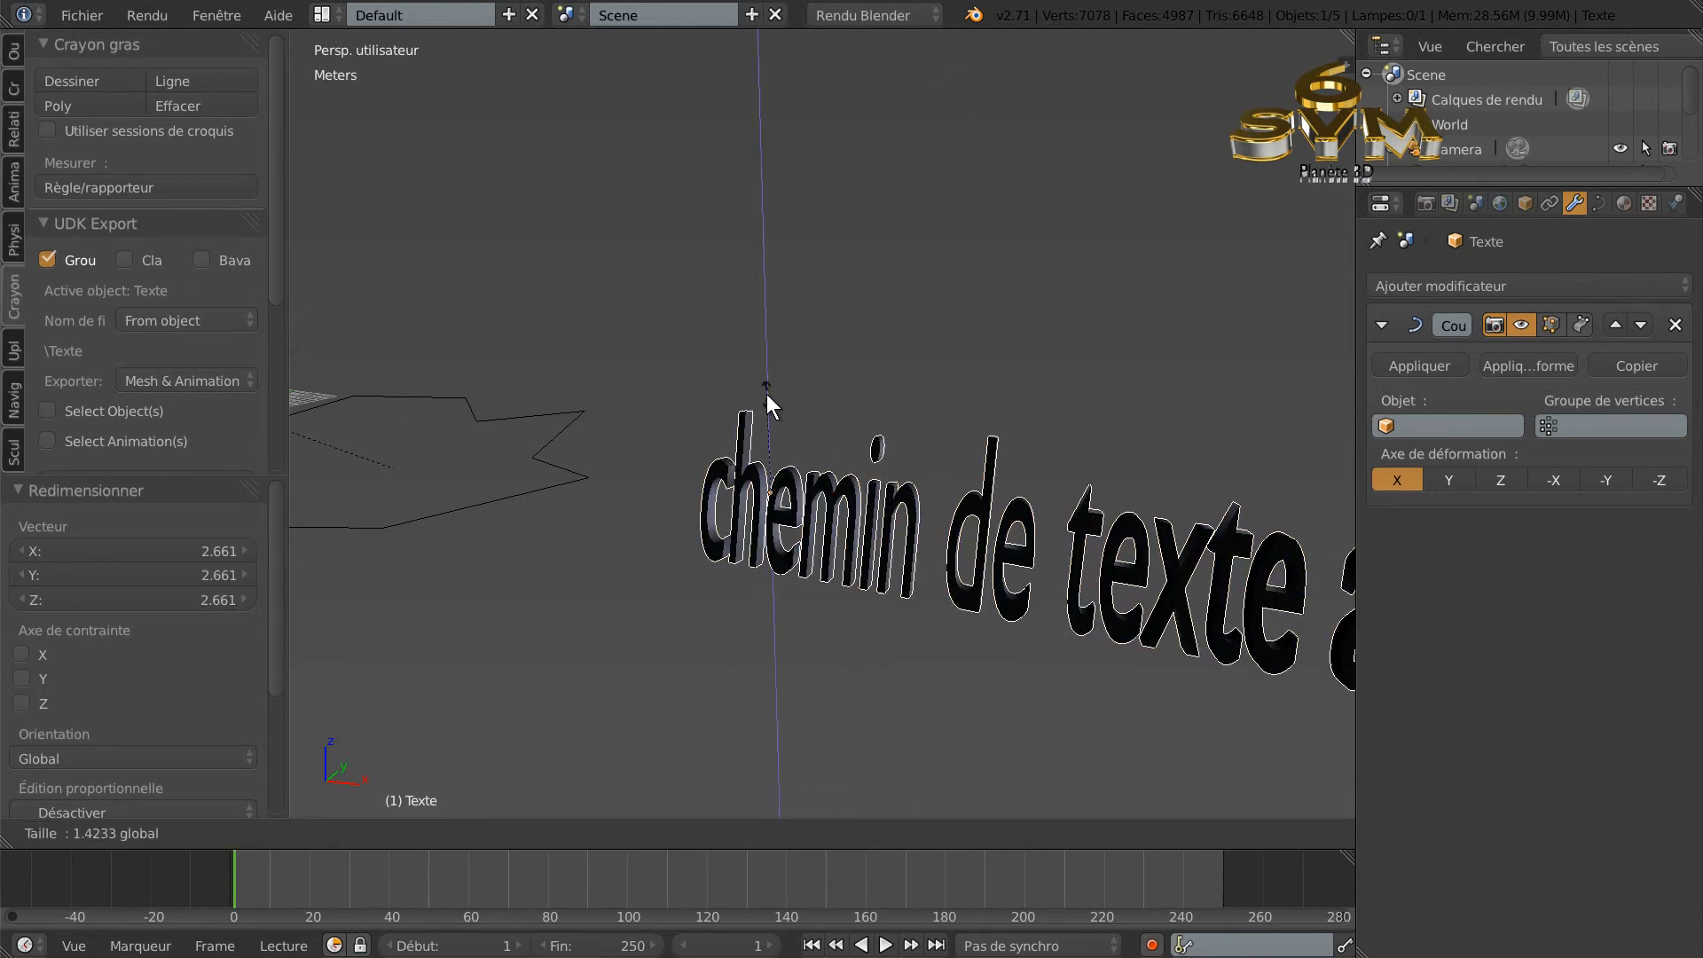
click(779, 364)
scroll(614, 499, down, 5)
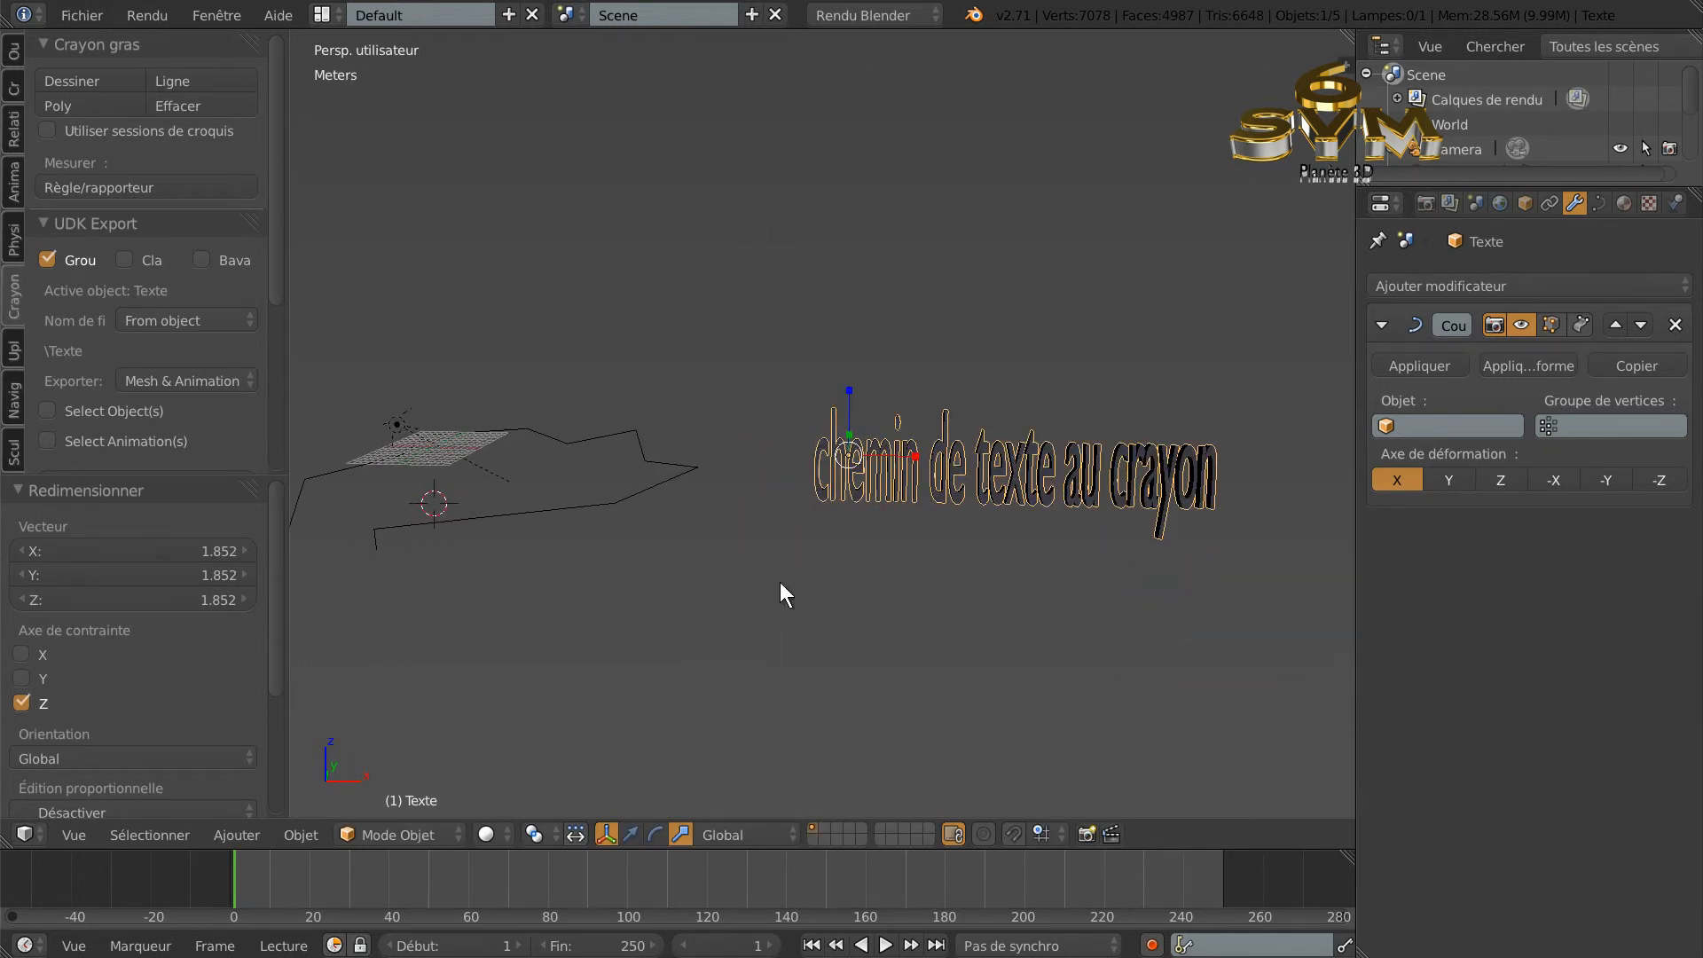
Set GP_Layer.001 as the object of the text's curve modifier and view the deformed text through the camera.
click(1474, 433)
click(1461, 486)
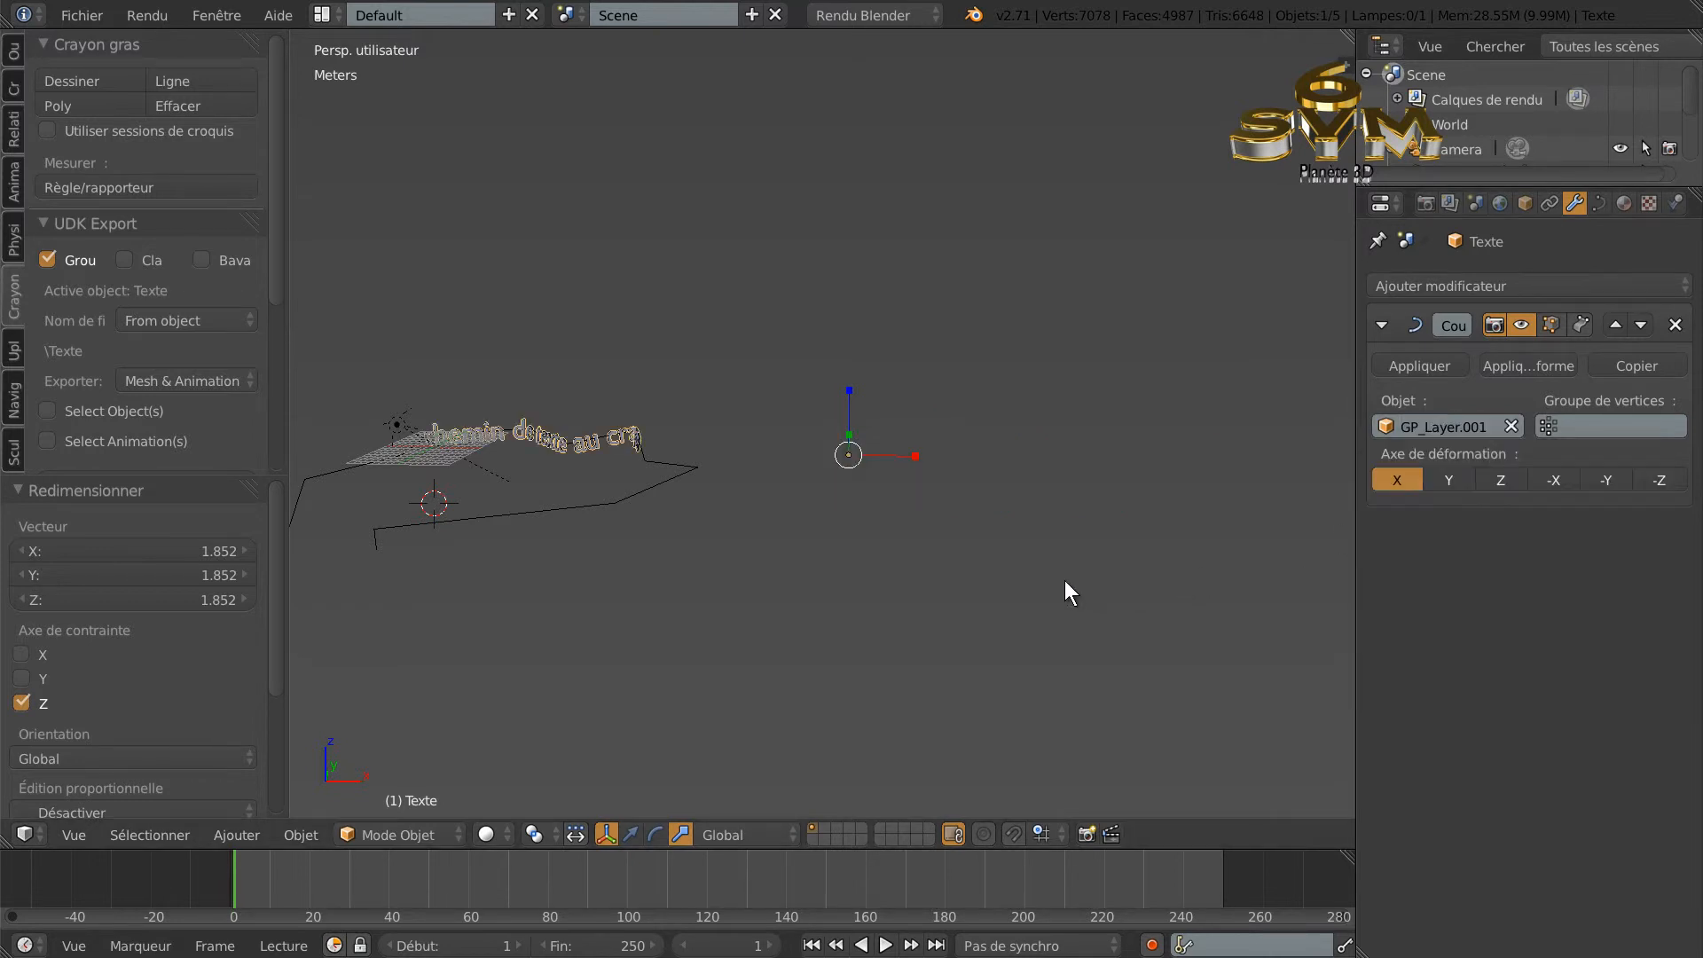
shift+middle_drag(689, 547, 897, 543)
scroll(884, 552, up, 1)
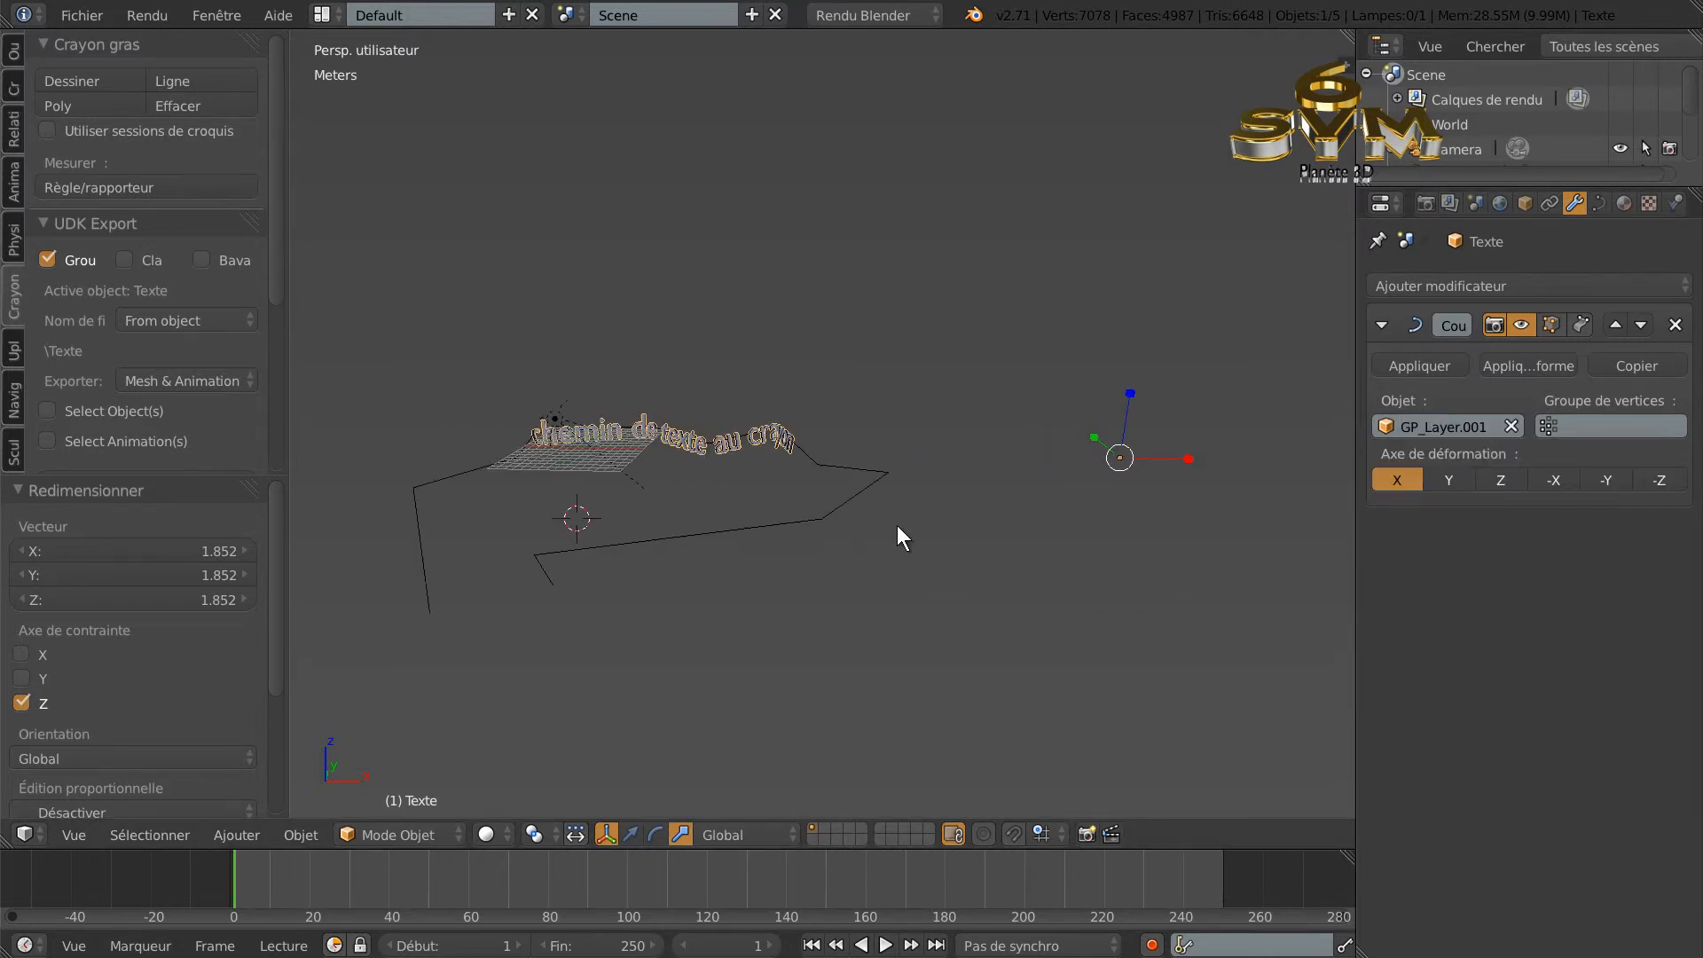
key(KP_1)
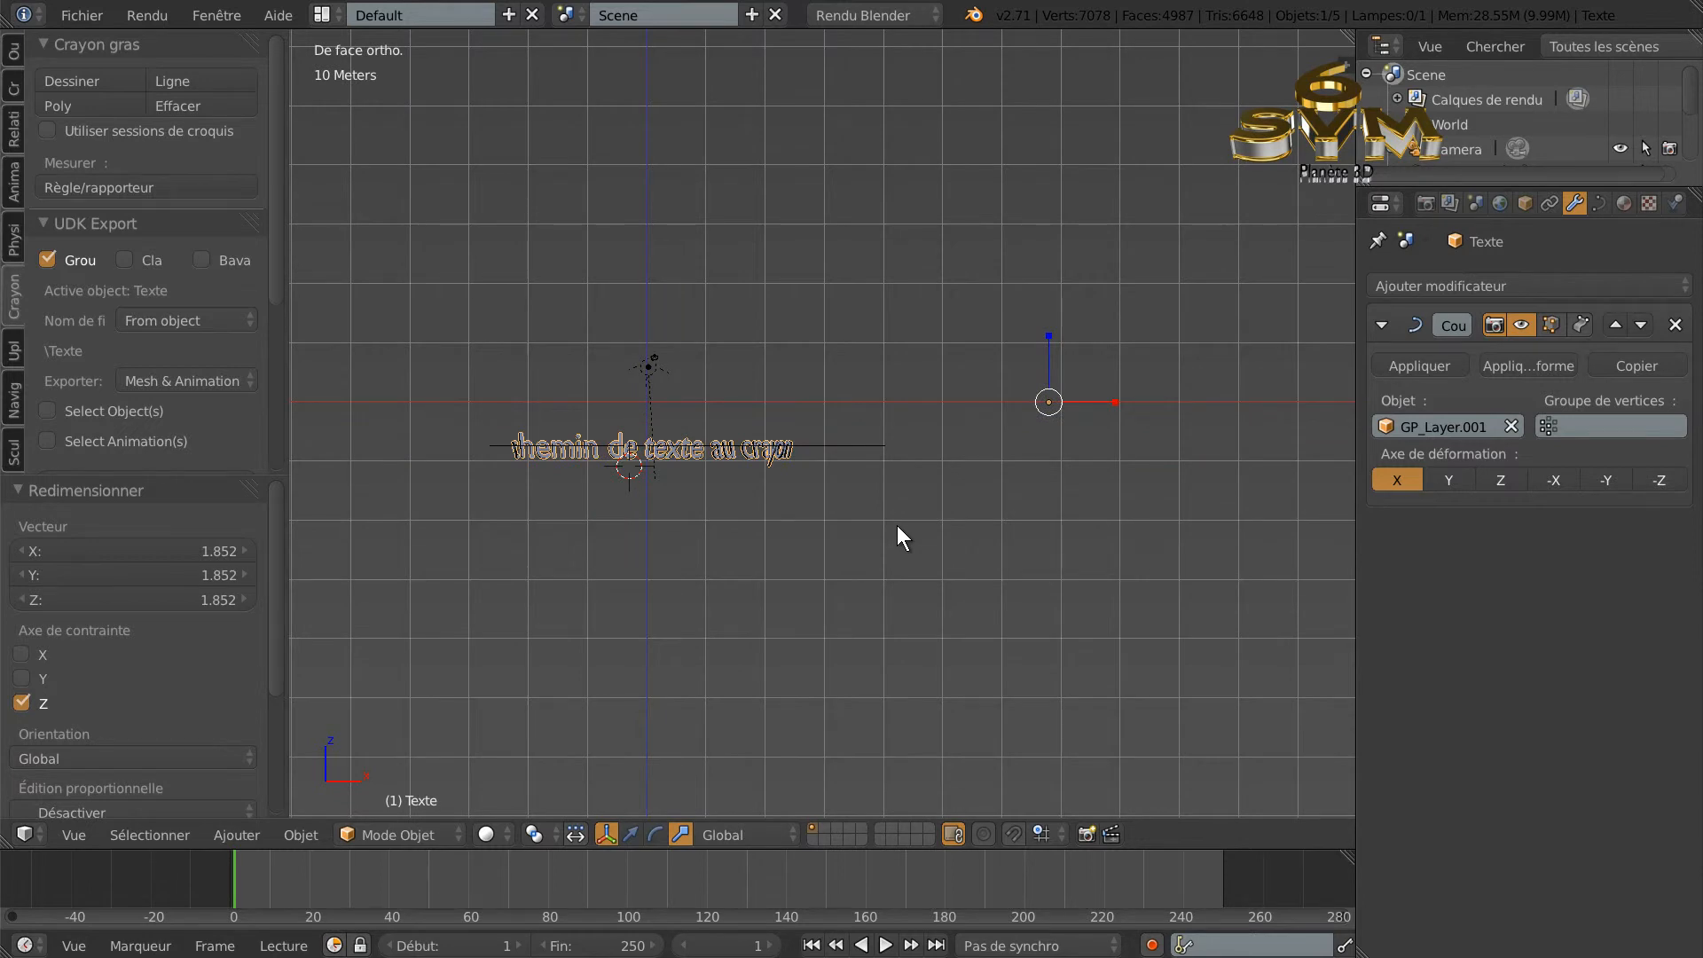
key(KP_0)
key(Home)
shift+middle_drag(359, 545, 316, 530)
Enable the translate manipulator, set the pivot point to the 3D cursor, and place the cursor just below the camera frame.
click(632, 835)
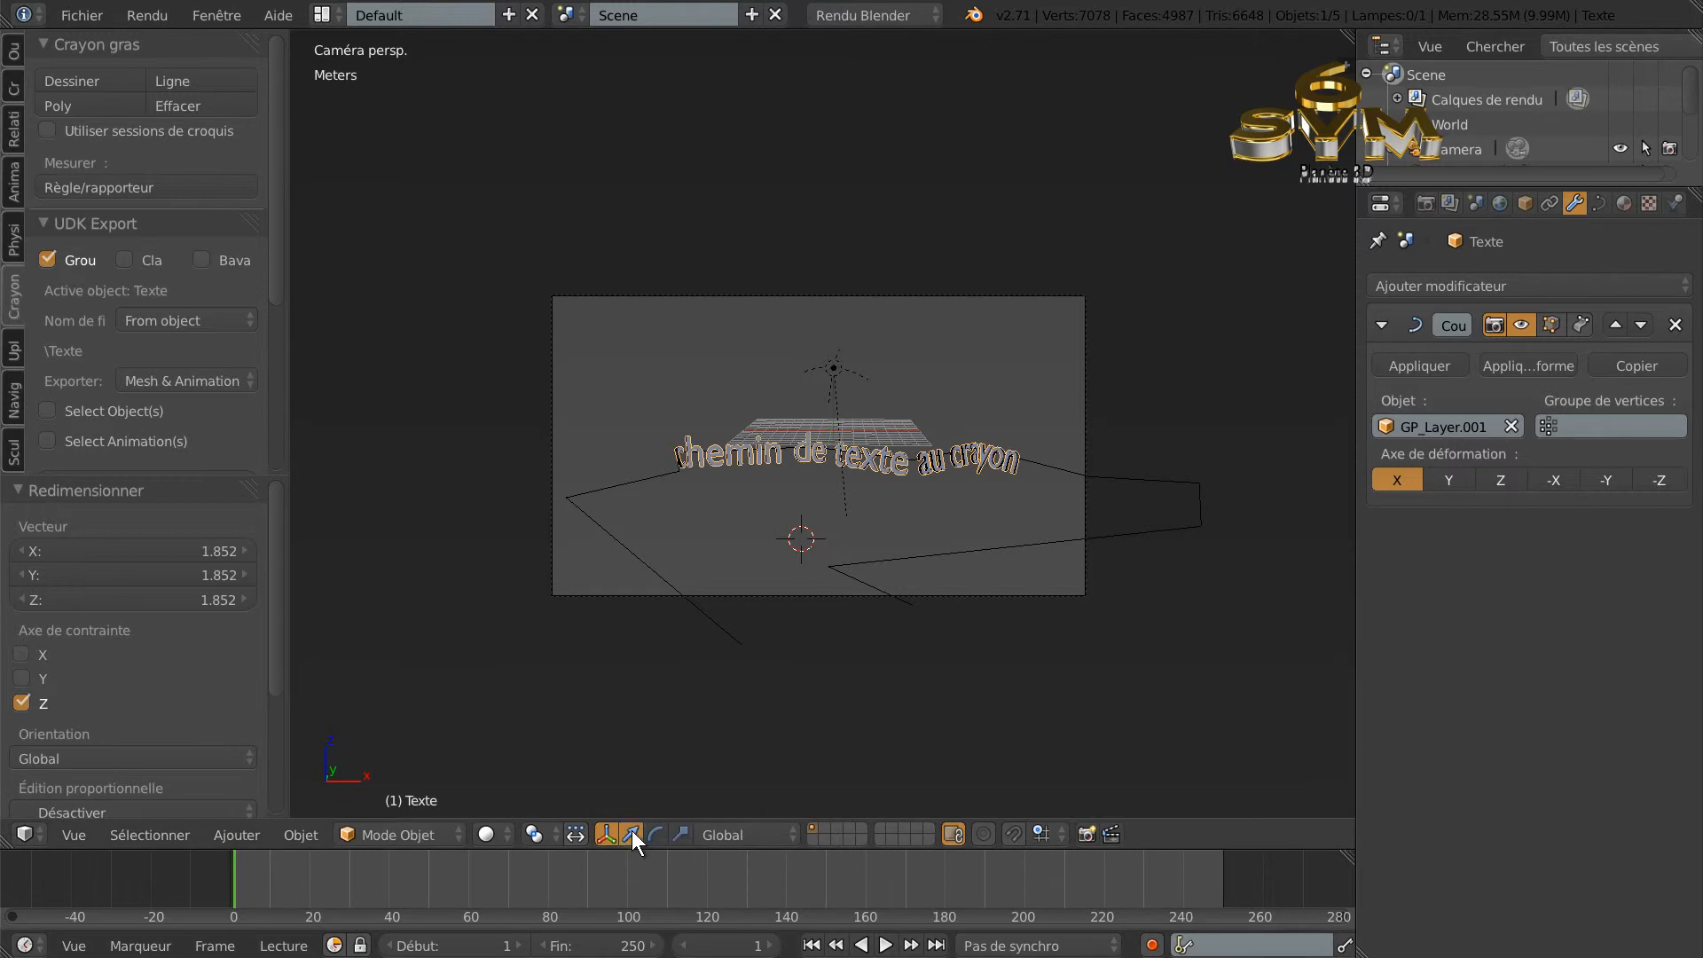
click(533, 834)
click(496, 803)
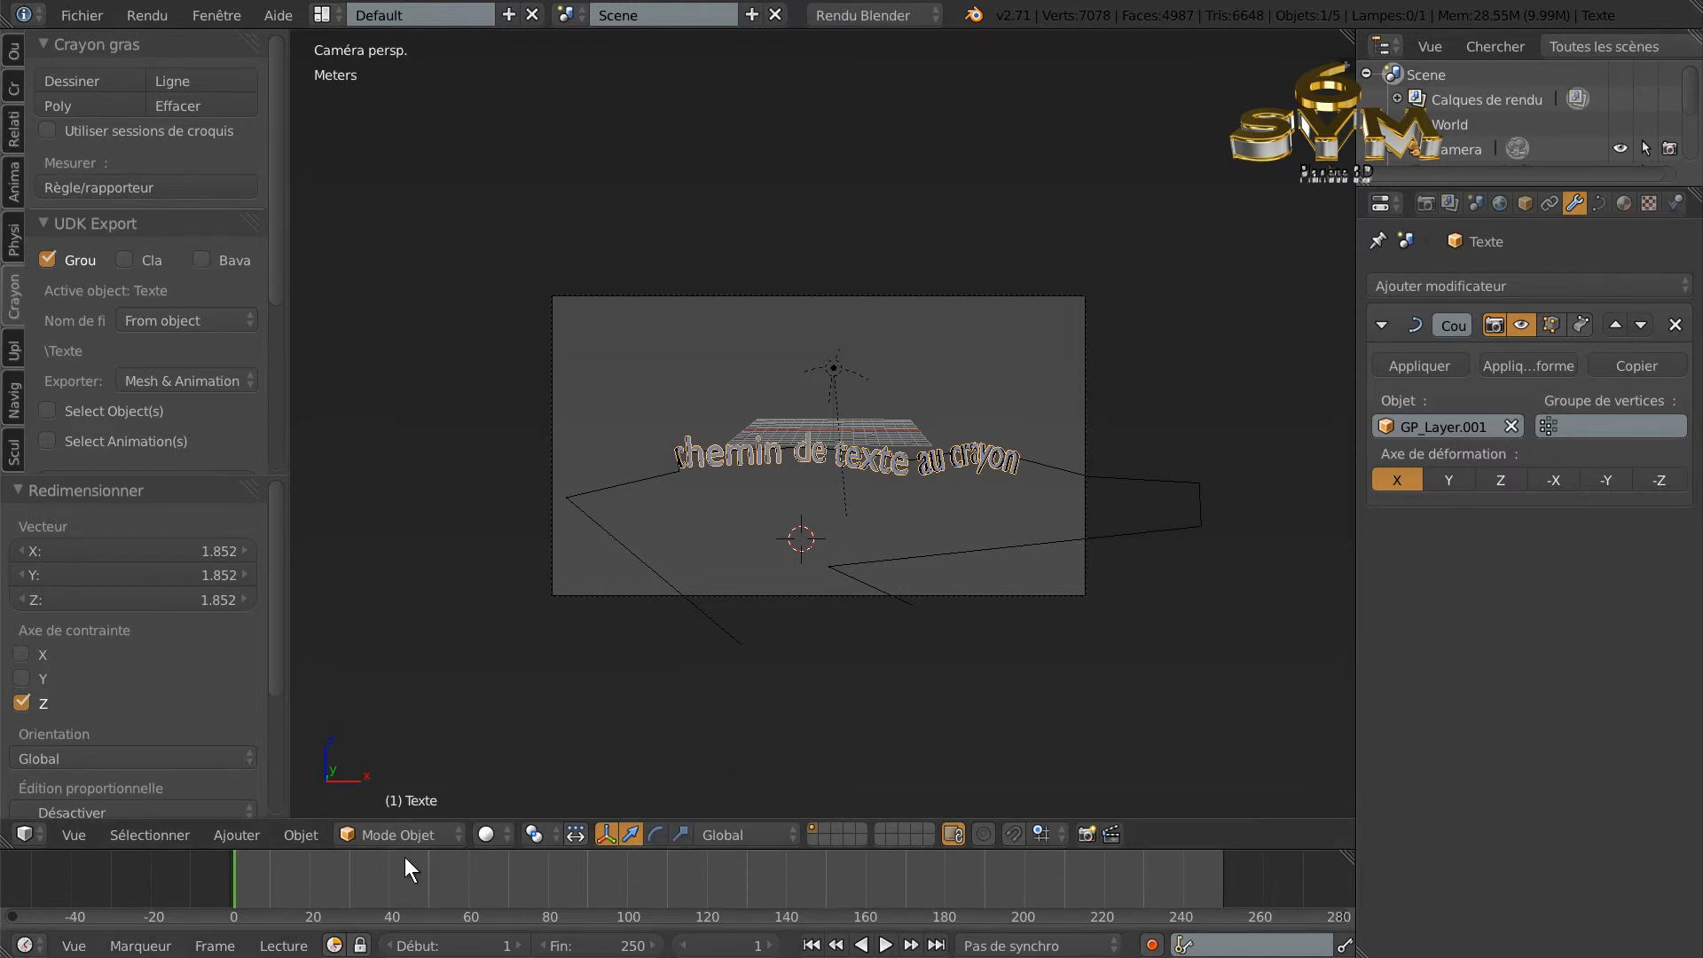
click(532, 834)
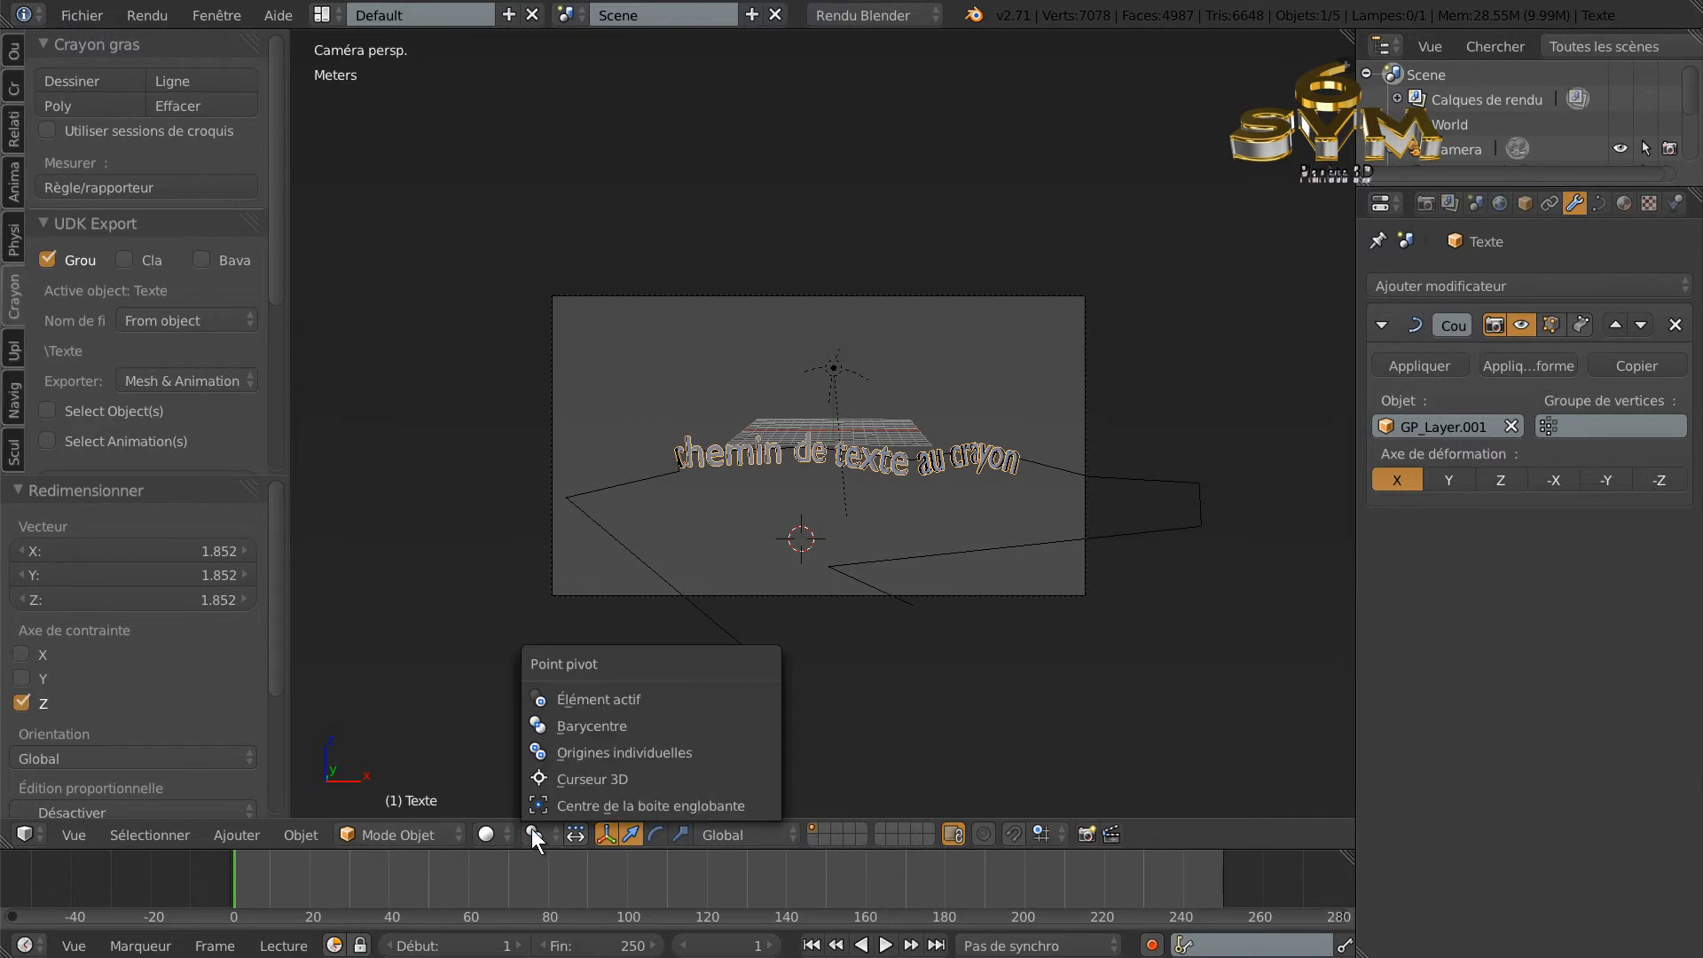
click(551, 780)
click(808, 671)
Slide the text along the path with successive global X moves of about -127.6 m, 80.8 m and 42.2 m.
drag(893, 673, 688, 707)
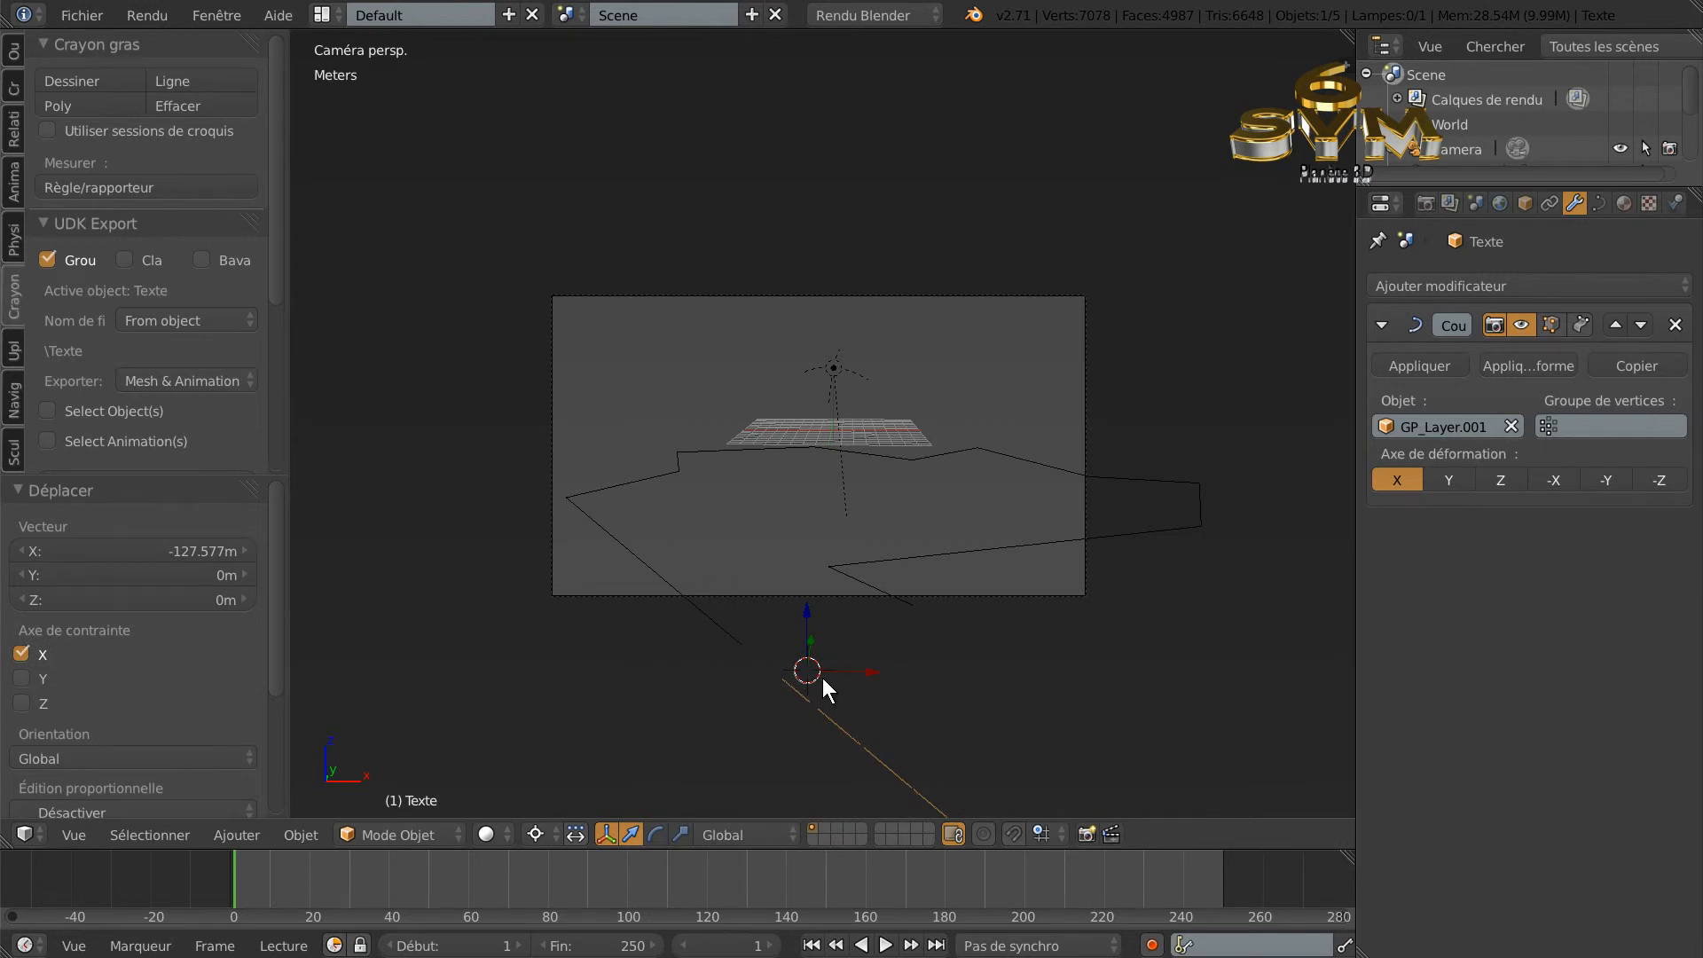
drag(865, 671, 761, 680)
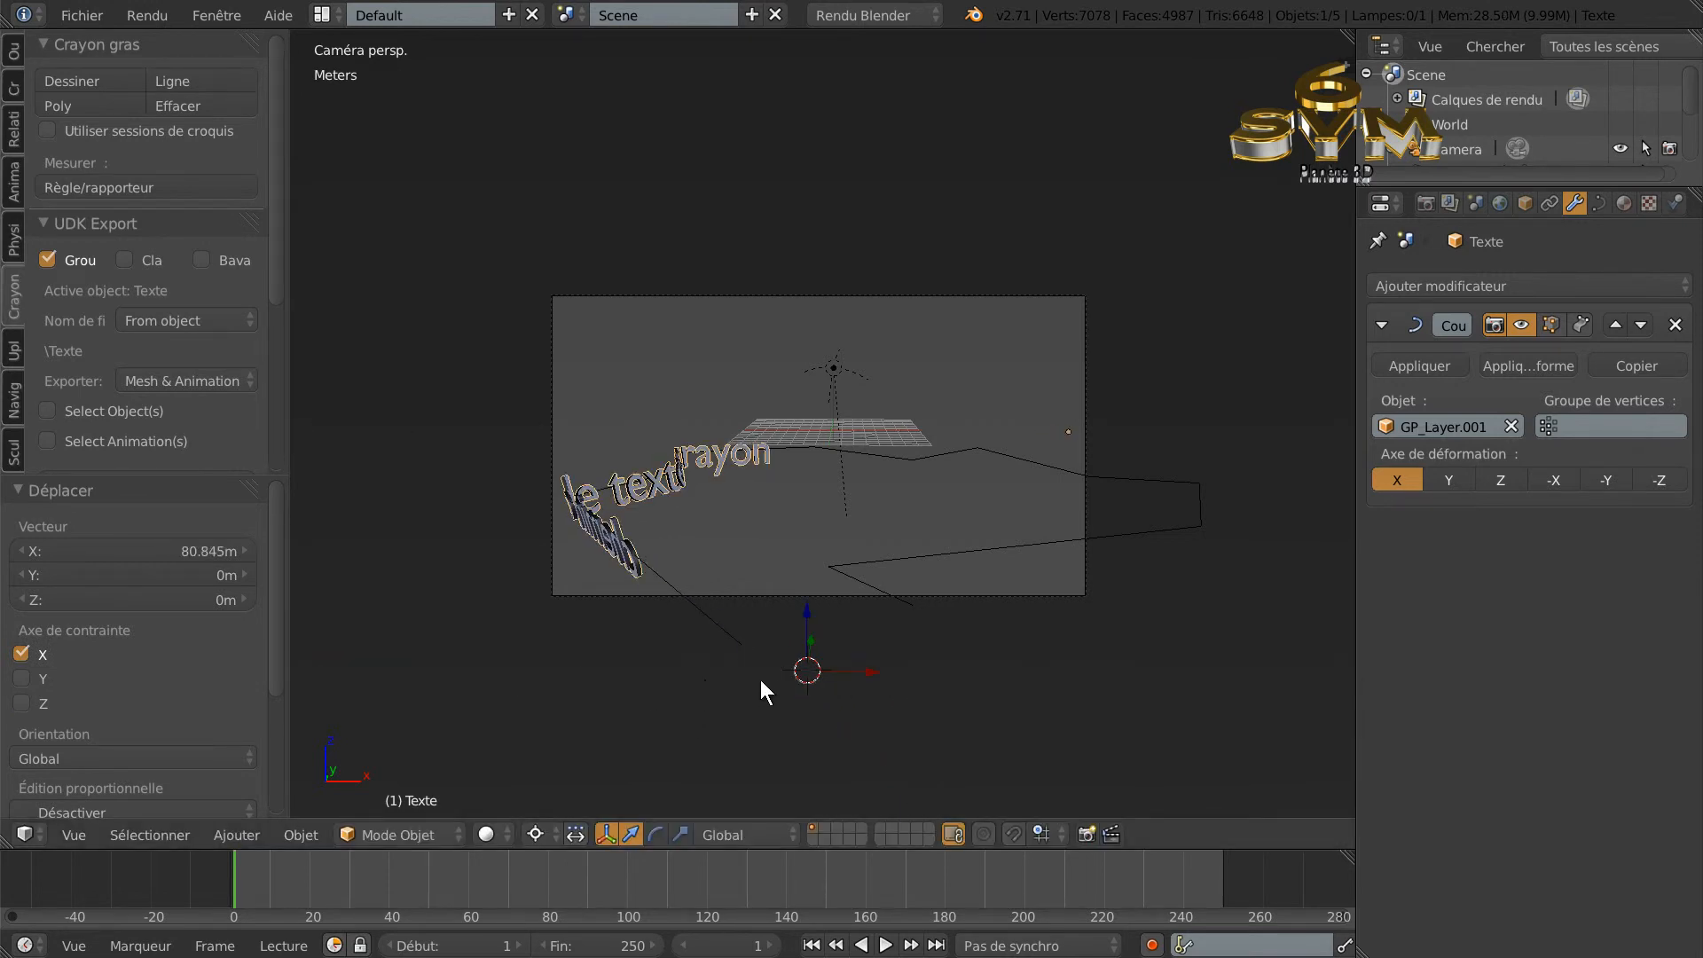
drag(913, 671, 1349, 757)
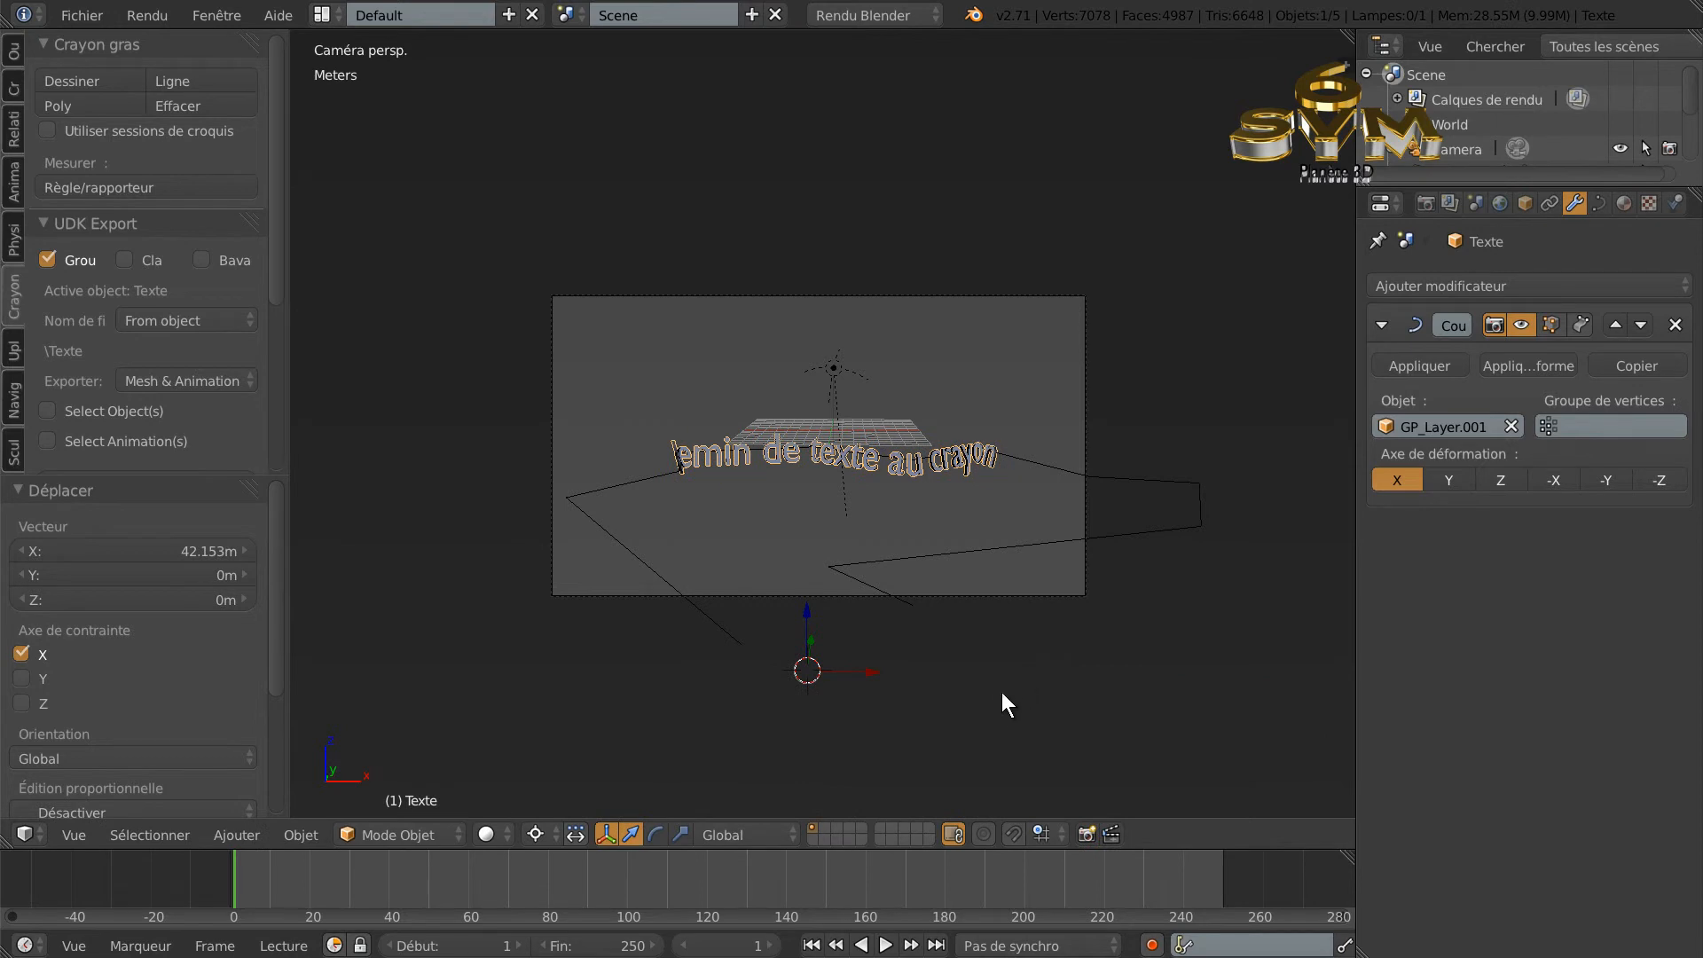
scroll(275, 248, down, 2)
scroll(188, 176, up, 2)
drag(277, 296, 280, 385)
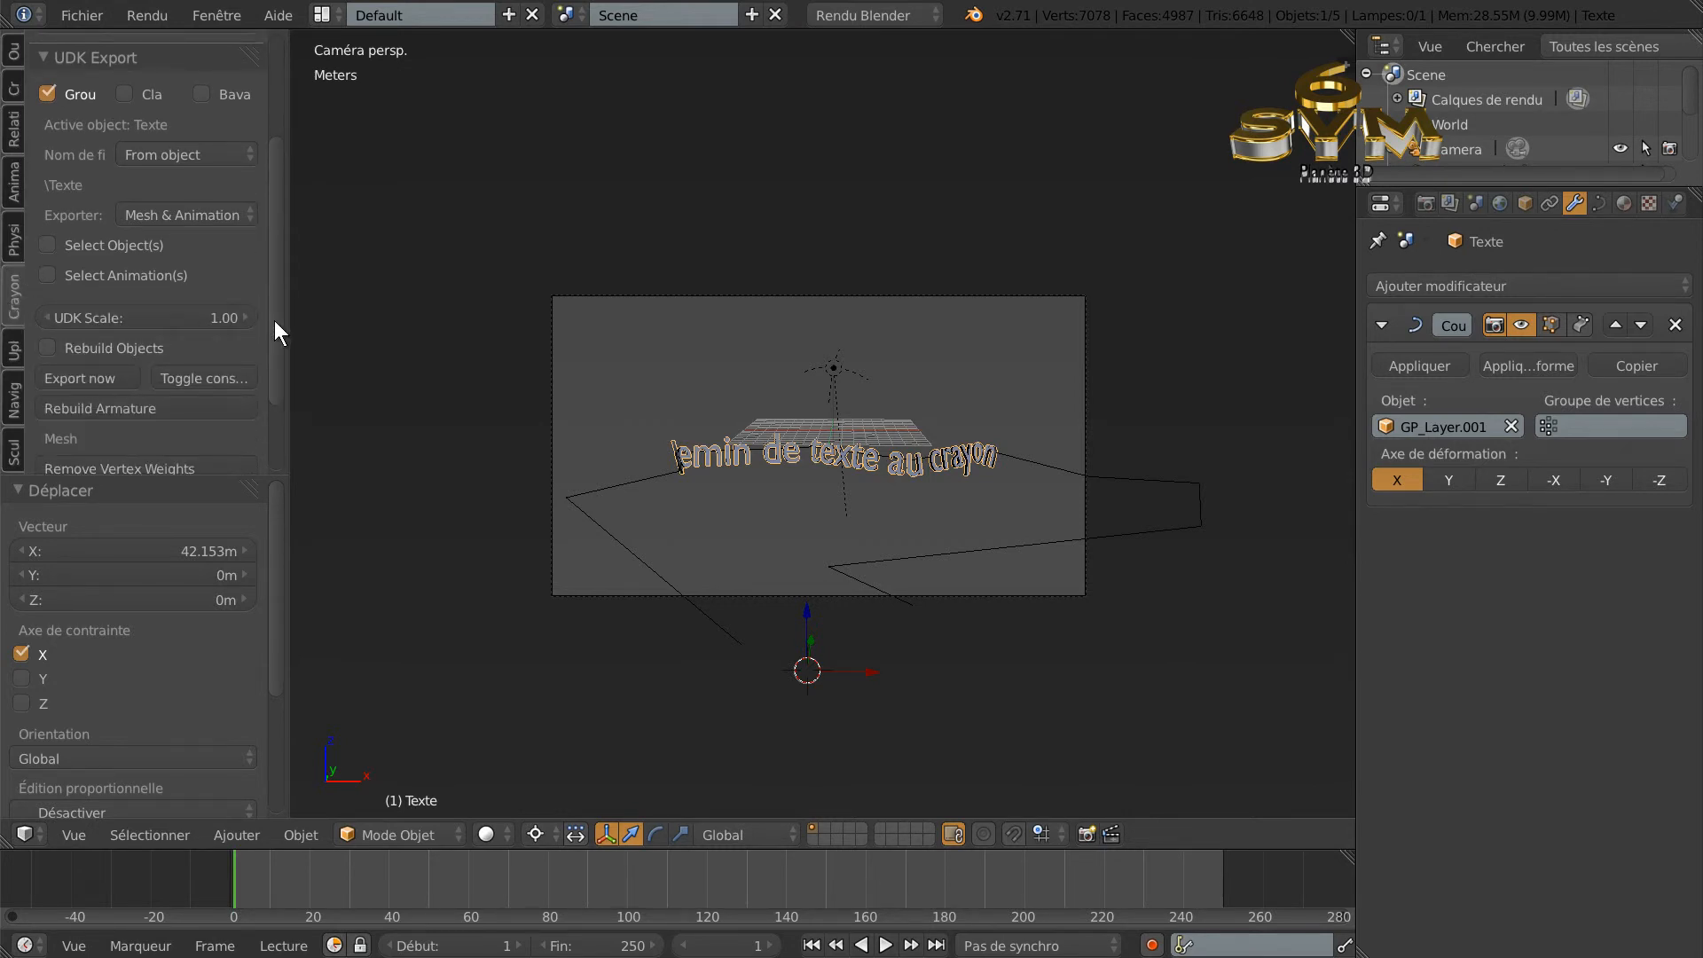
drag(280, 283, 285, 147)
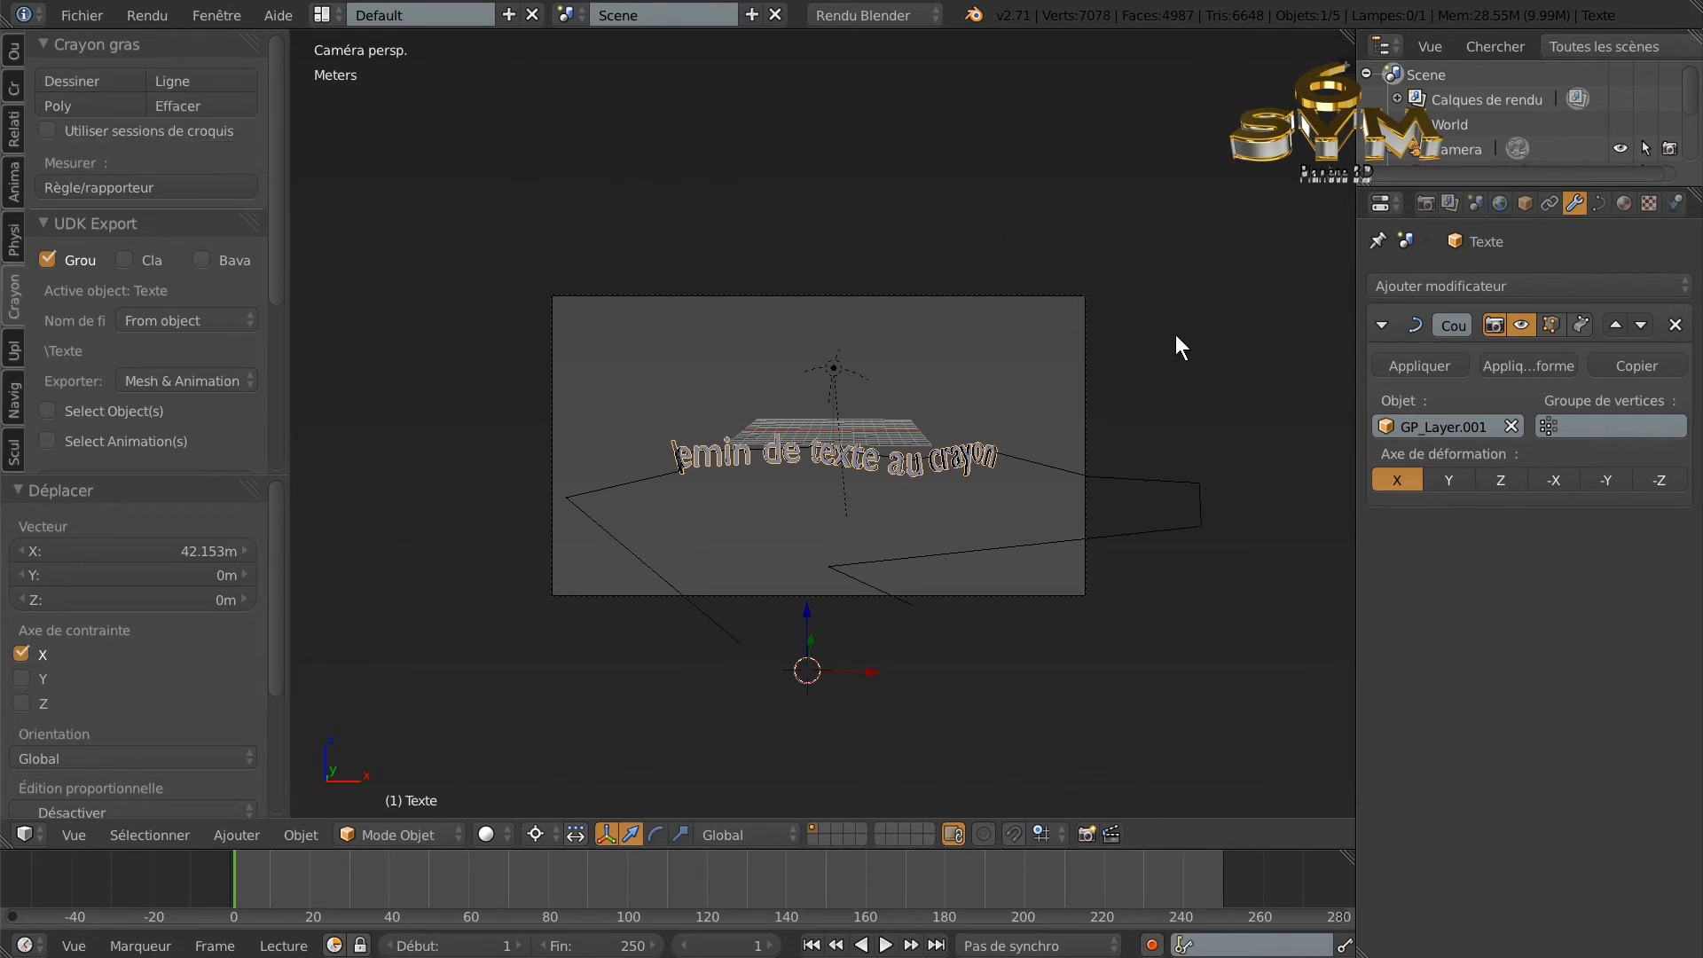
Show the 3D view's properties with the grease pencil settings in view, and try starting a freehand drawing session.
key(n)
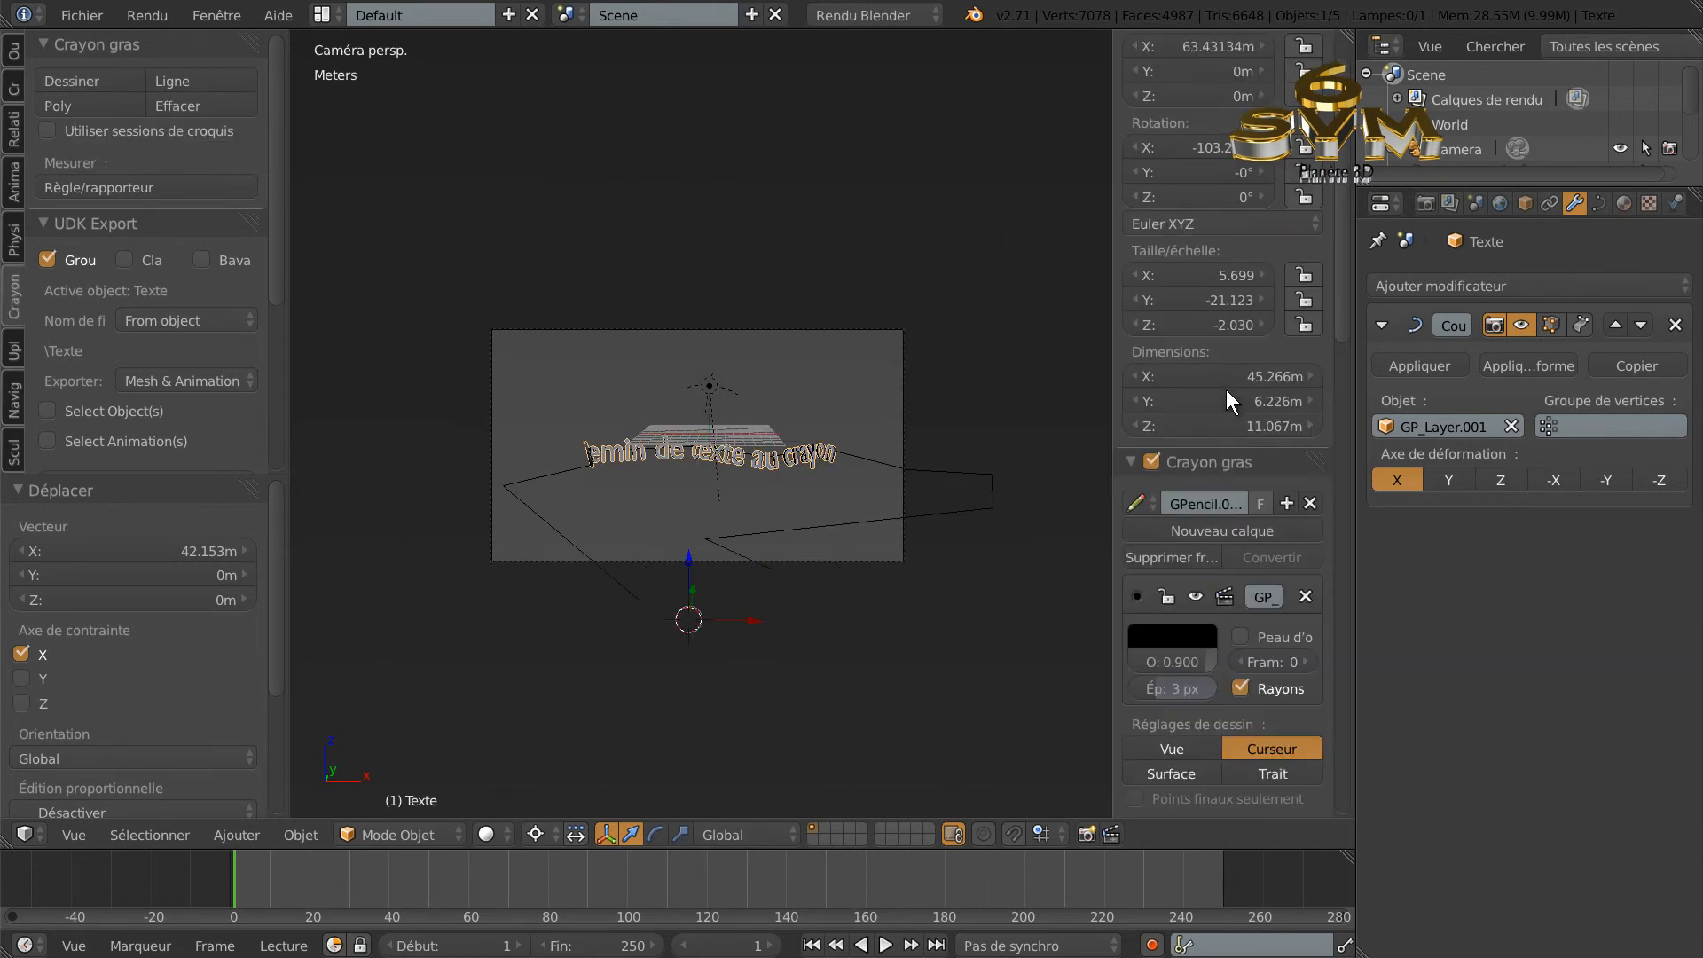
drag(1344, 326, 1339, 397)
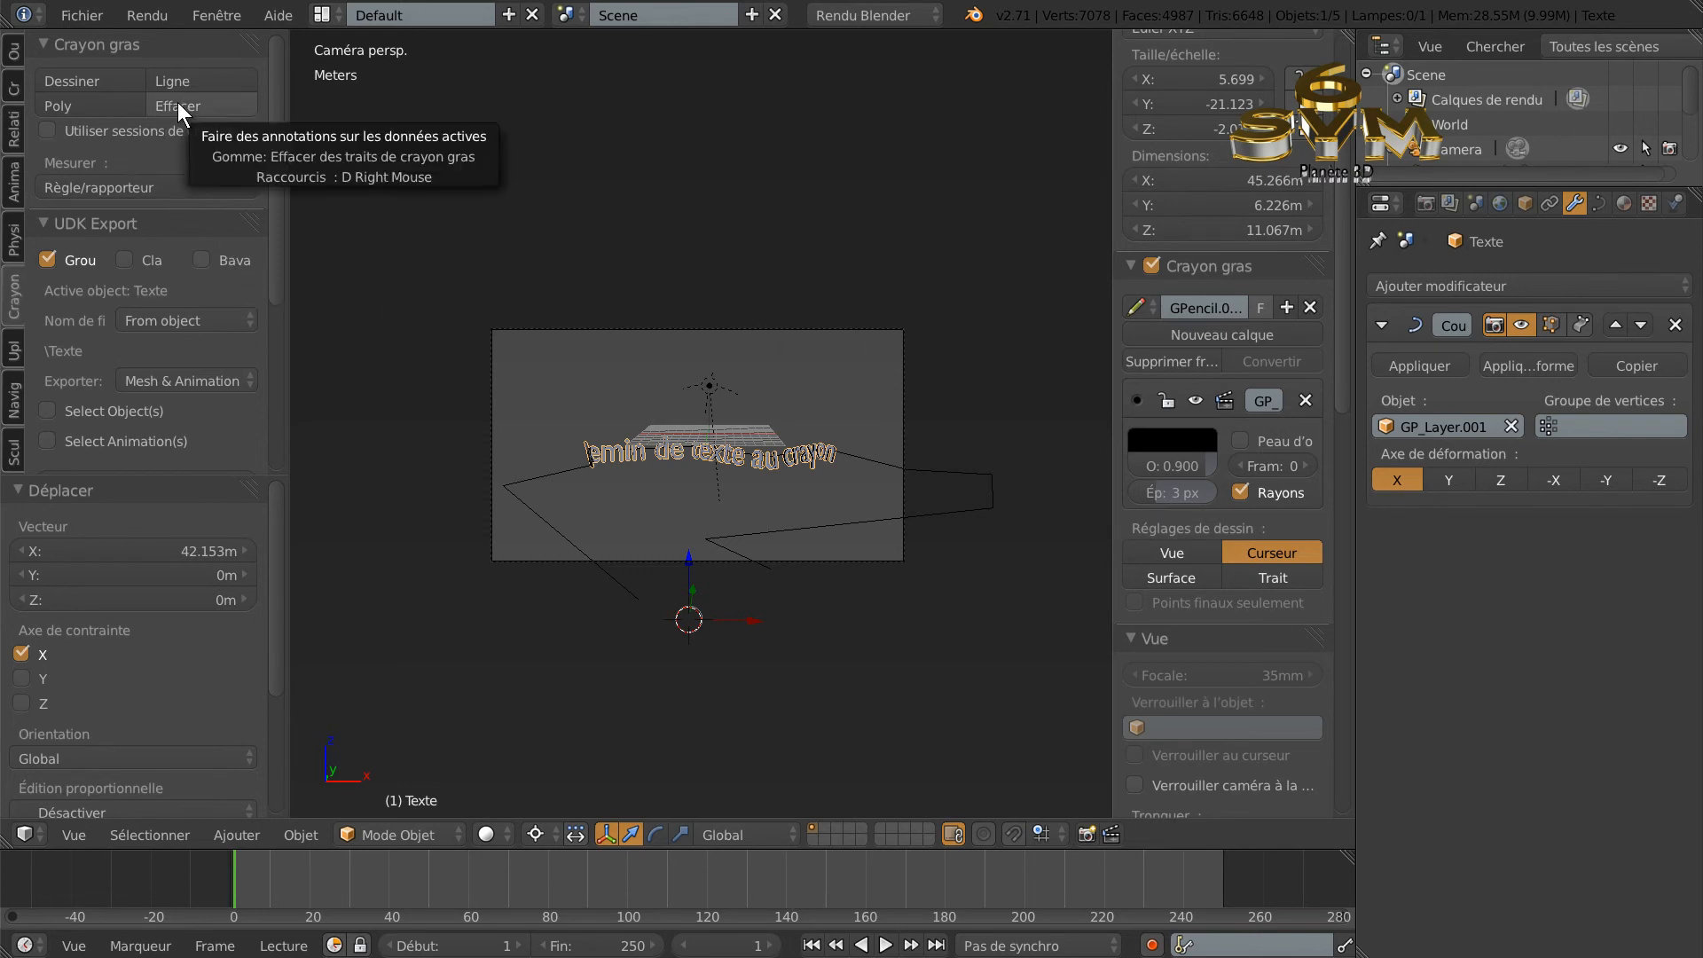
scroll(633, 410, up, 3)
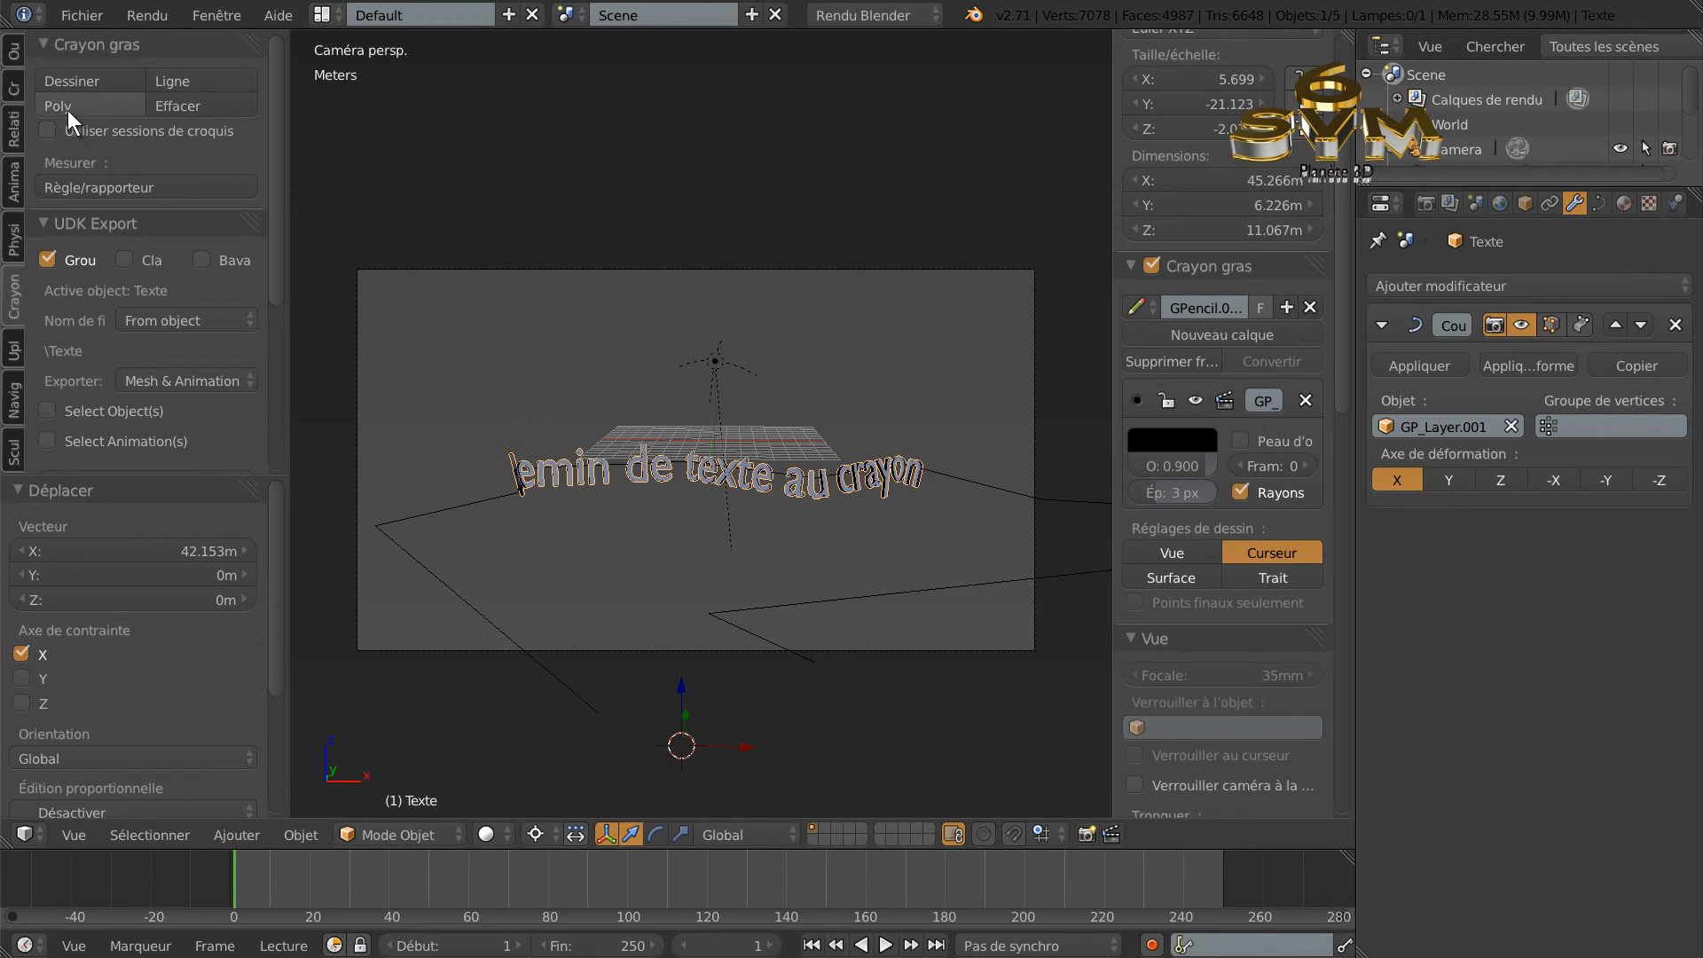
click(69, 78)
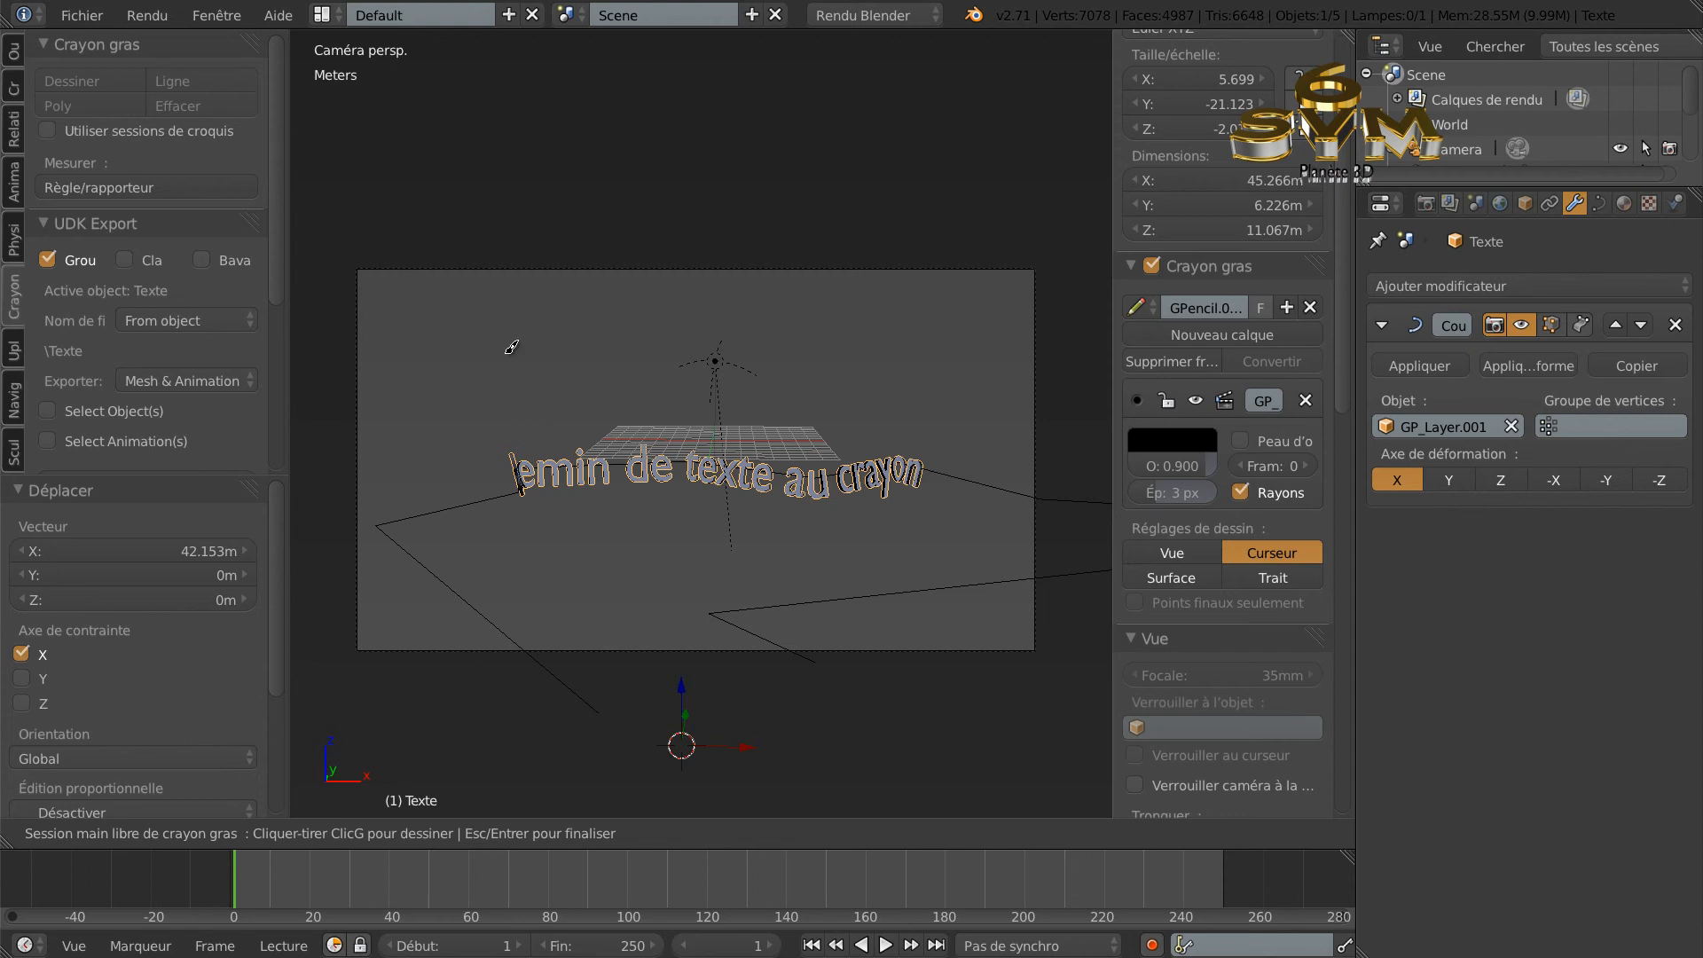
key(Escape)
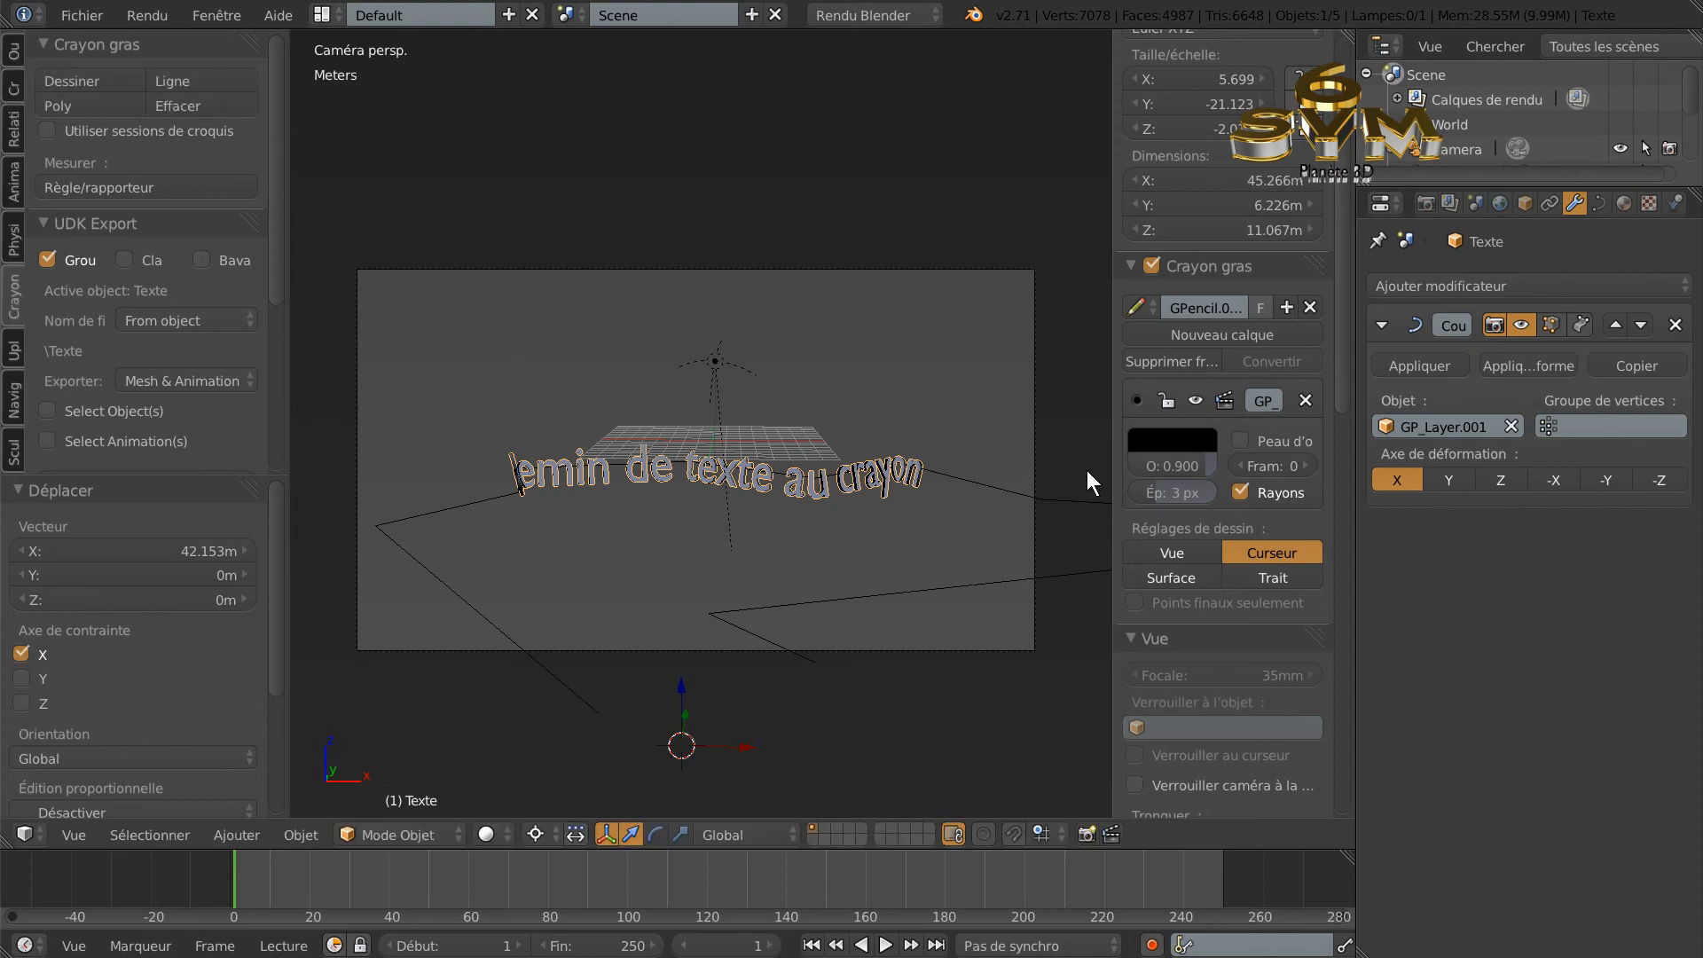
Enlarge the 3D view by narrowing the properties editor and the 3D view's sidebar, keeping the curved text framed.
drag(1355, 525, 1615, 515)
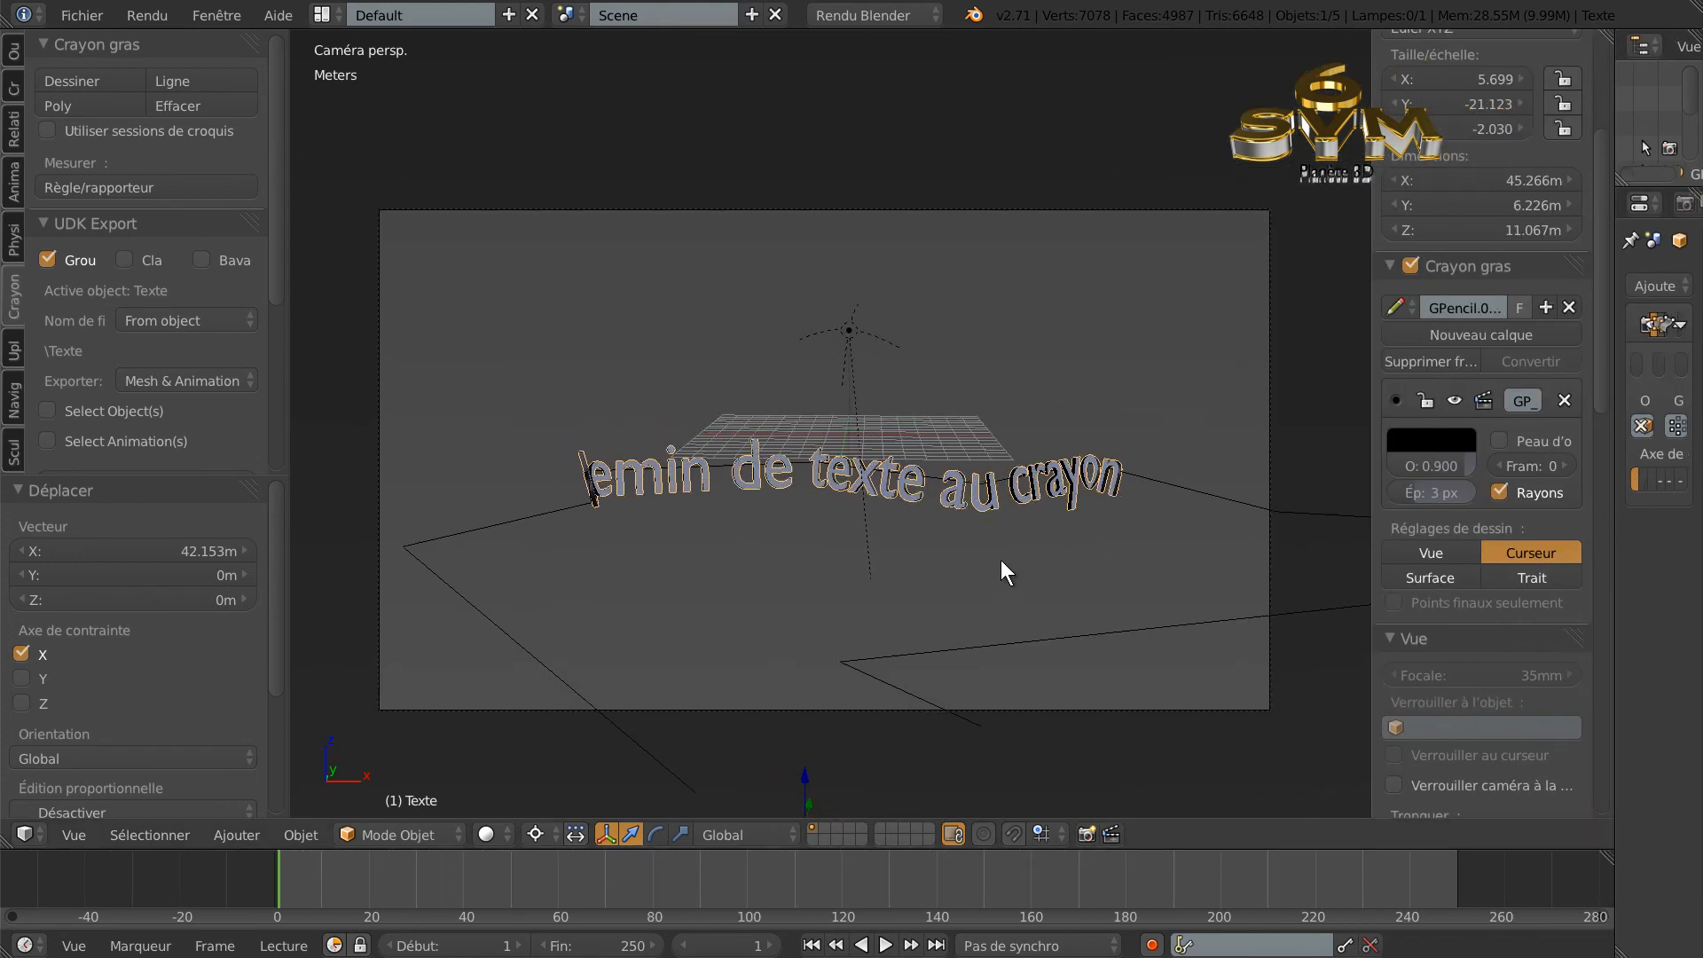
scroll(1000, 561, down, 3)
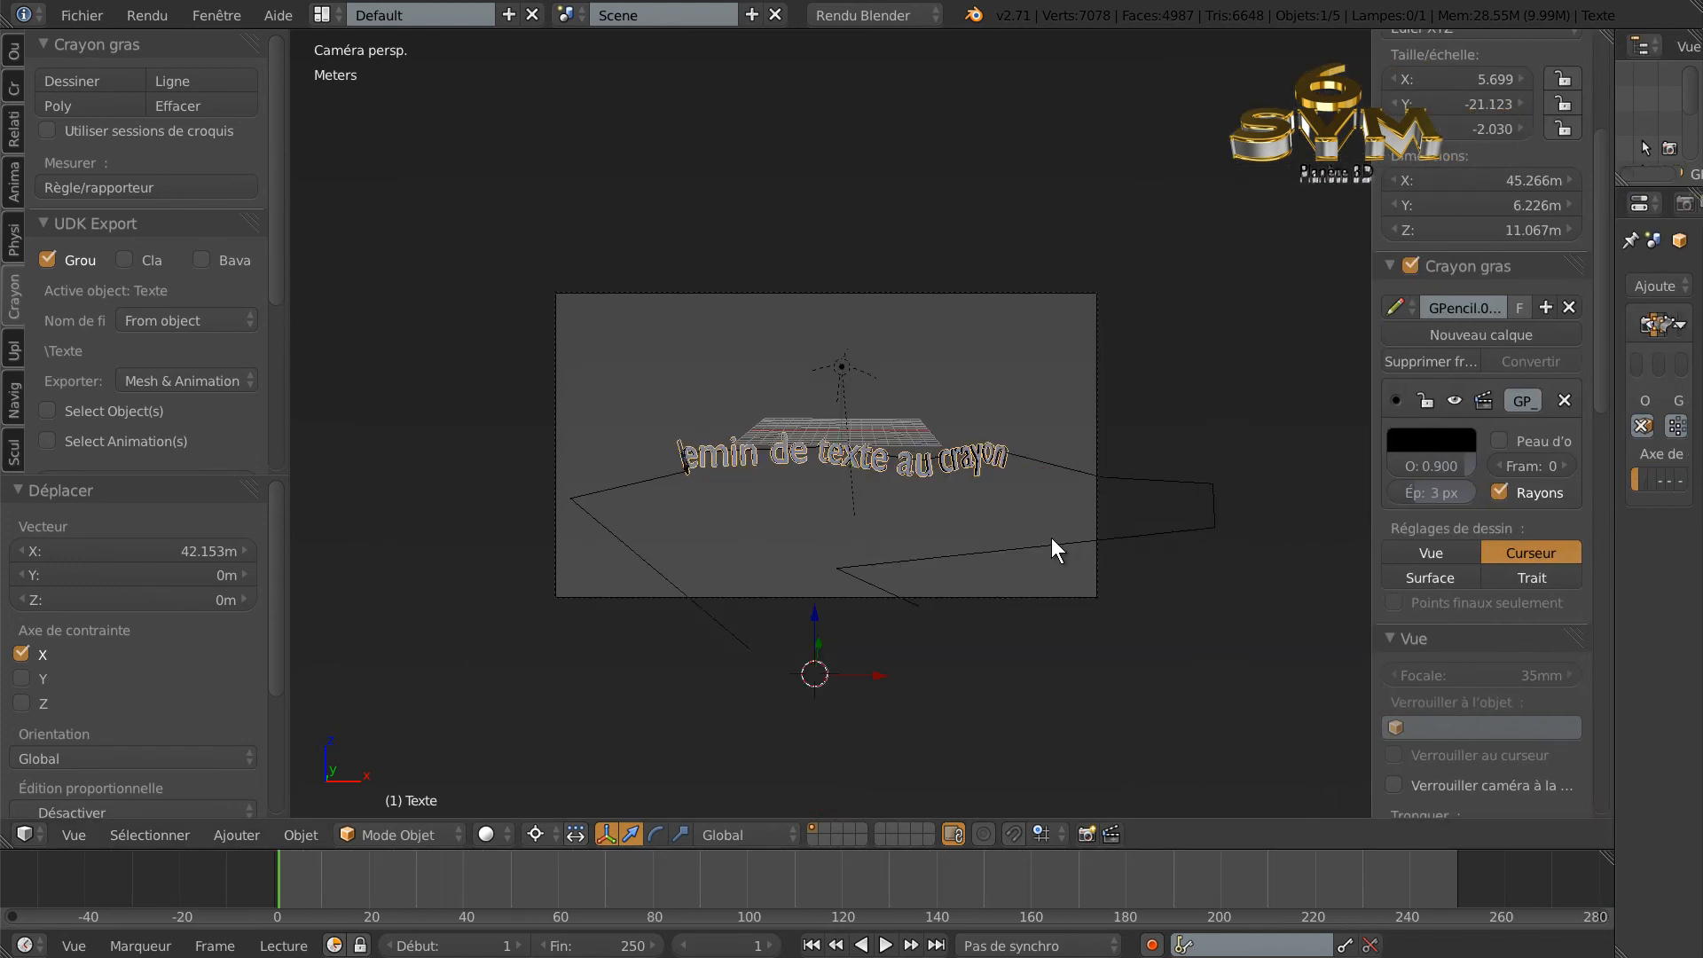
scroll(1055, 538, up, 5)
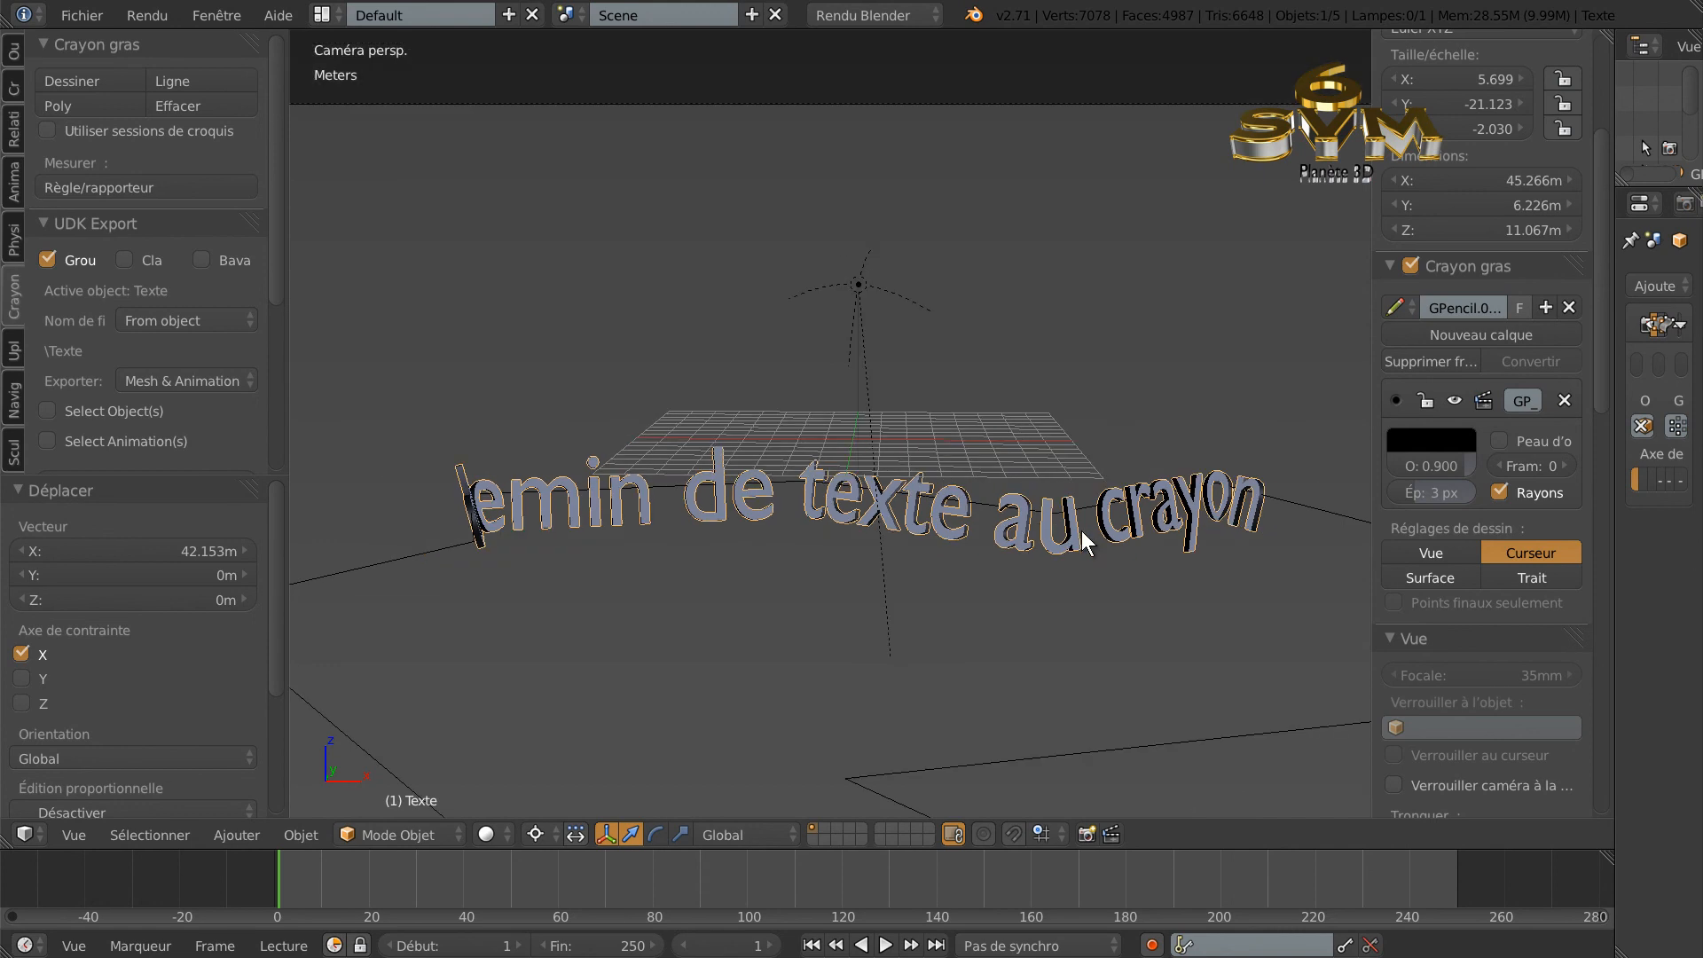
scroll(1077, 541, down, 1)
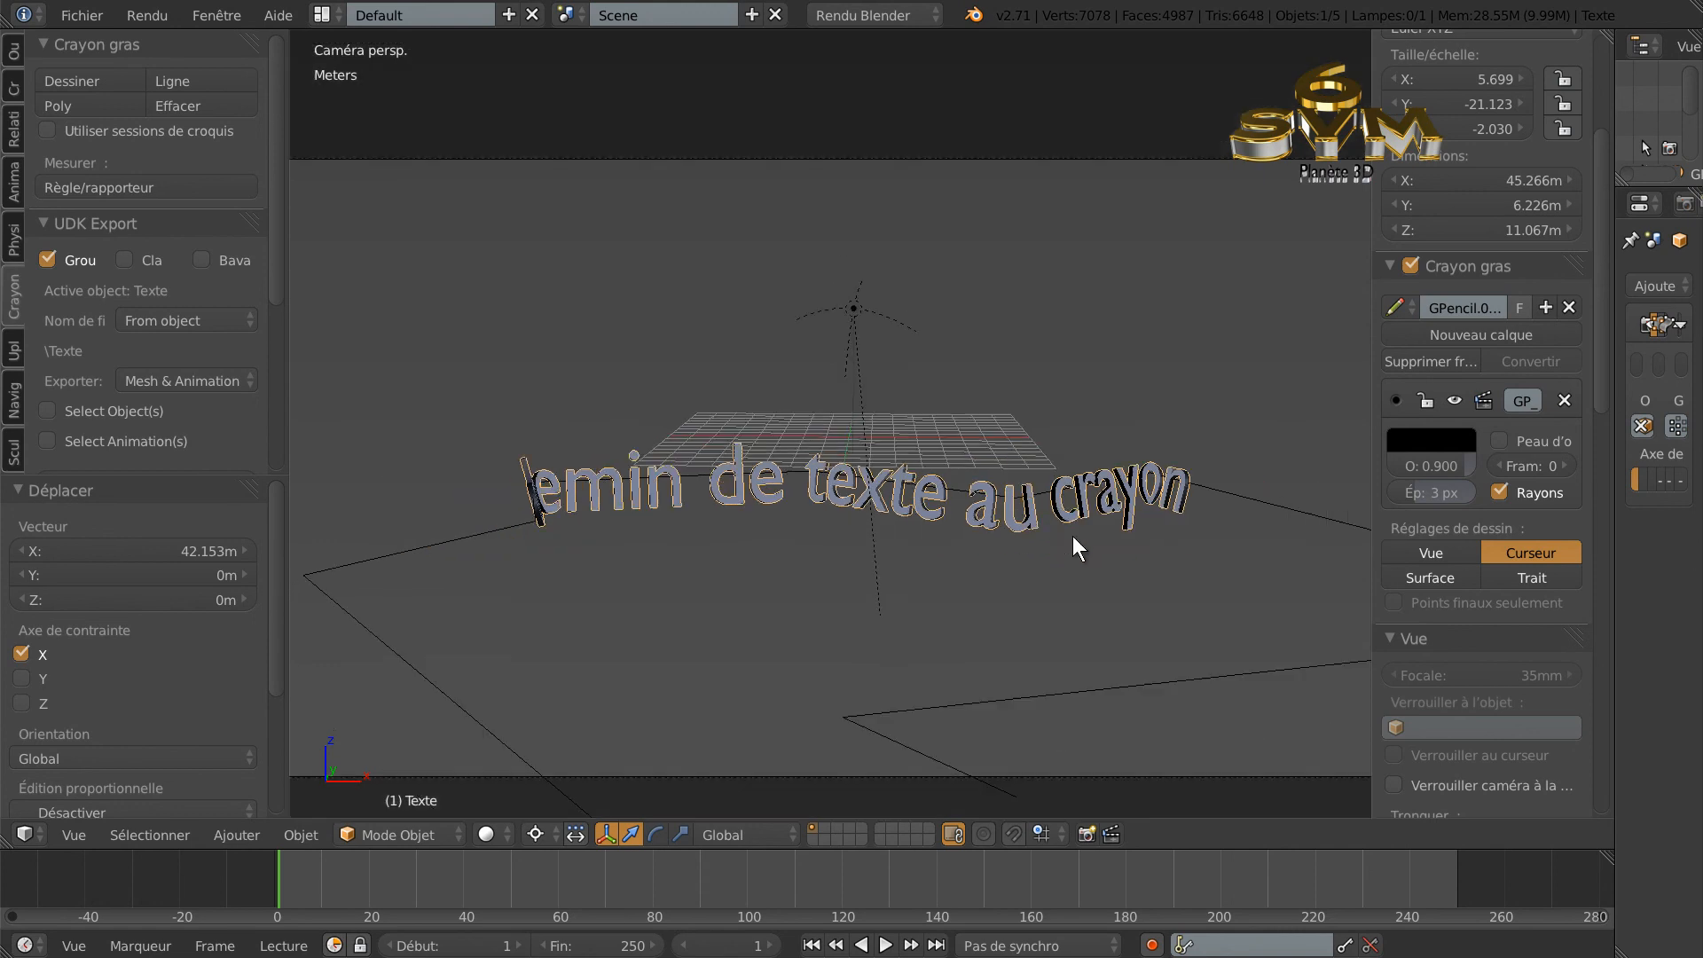
scroll(1076, 543, down, 1)
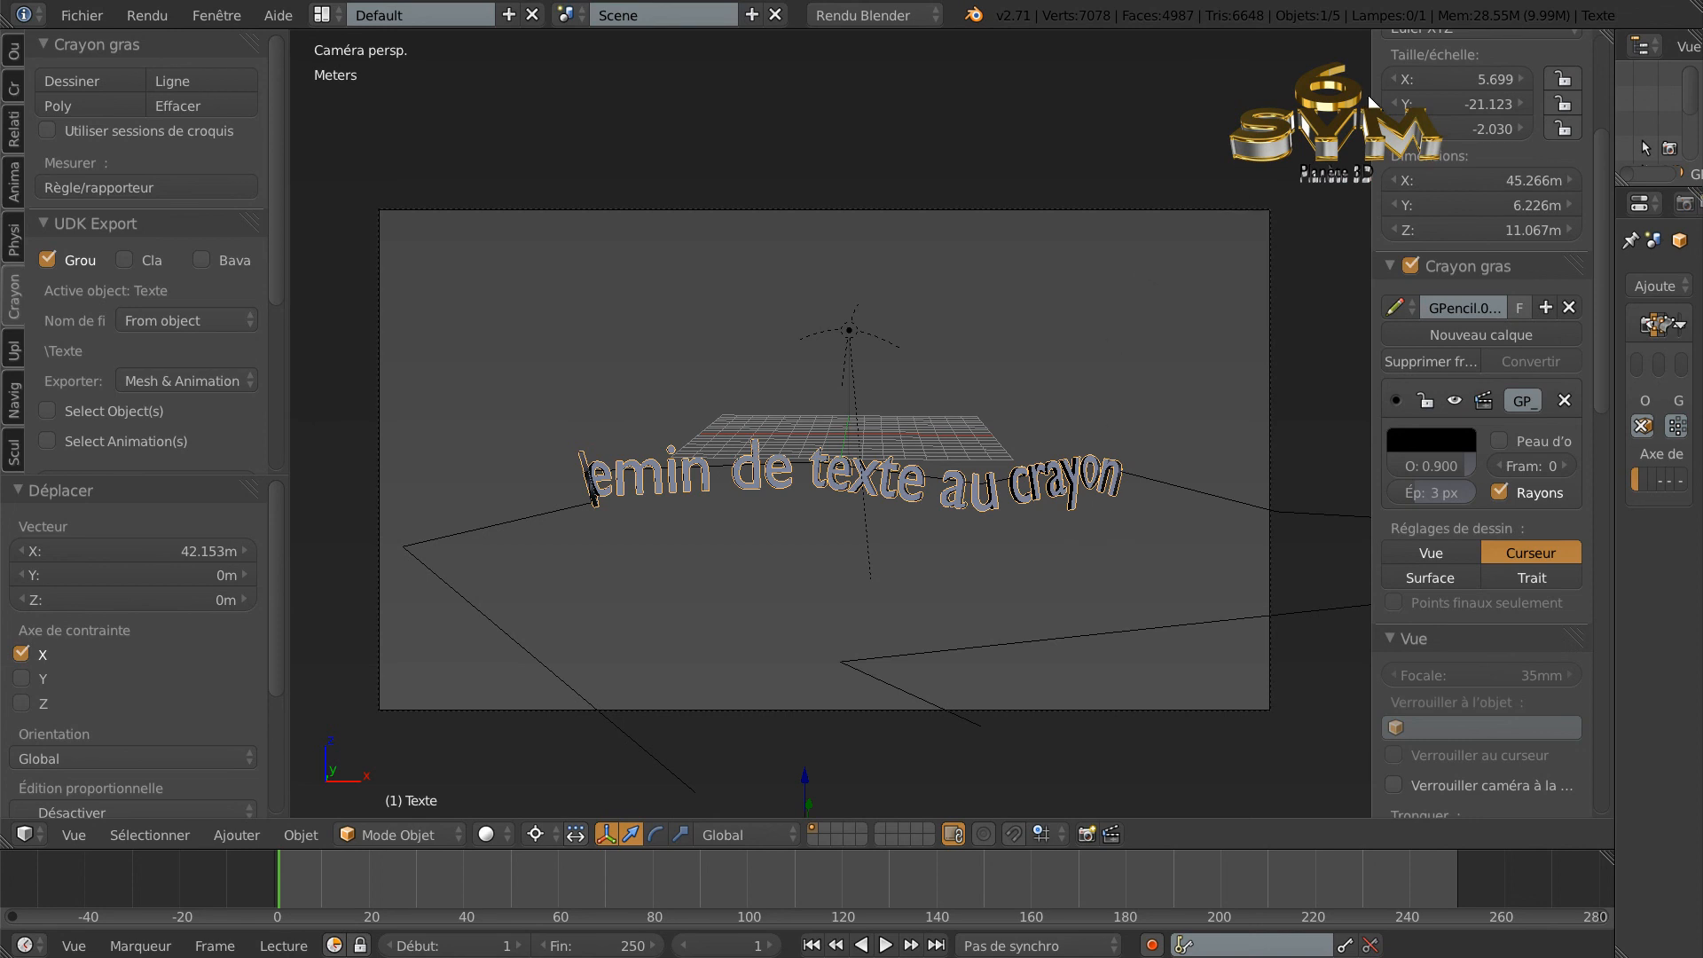
drag(1371, 75, 1513, 75)
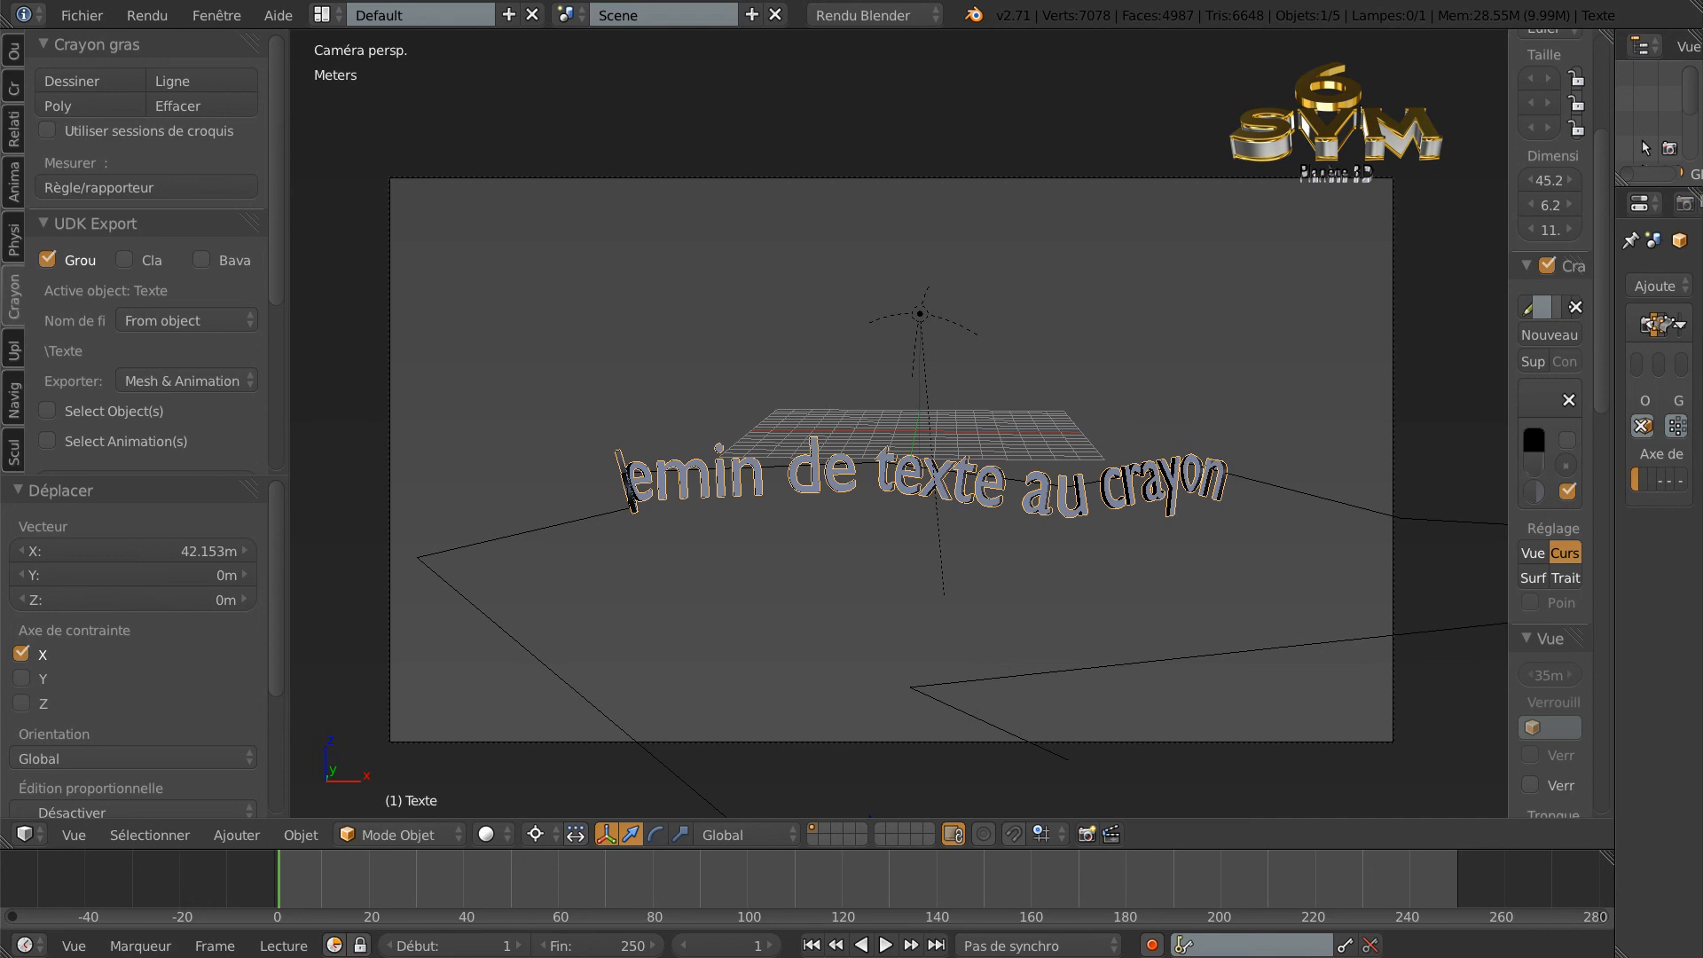